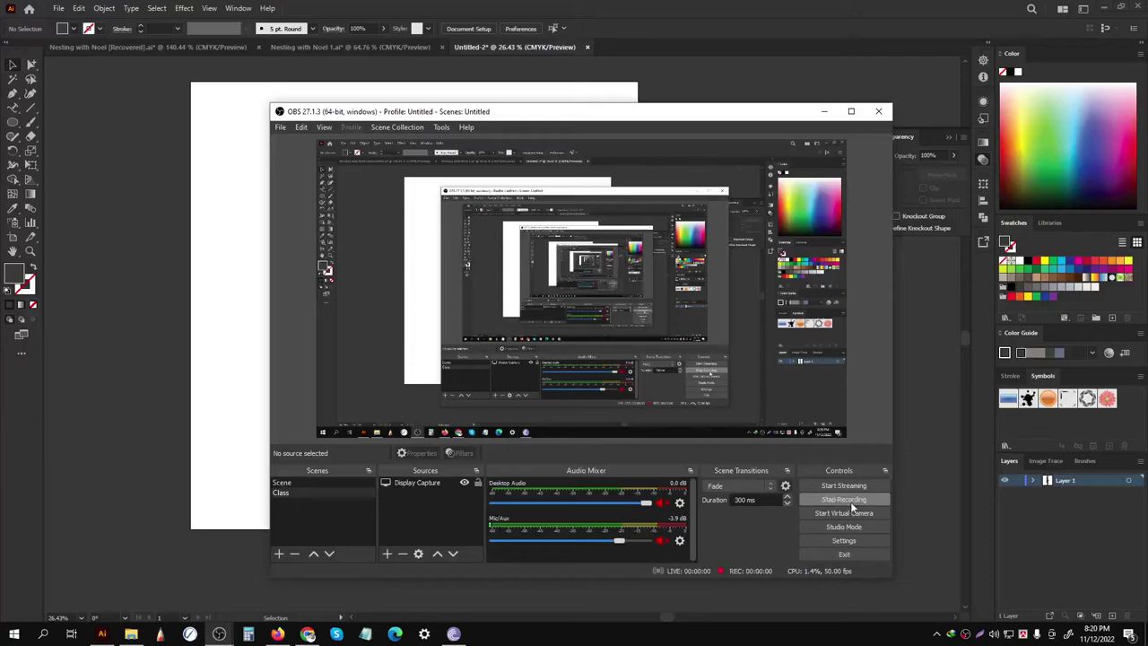
# Step: Start the OBS screen recording and minimize OBS to reveal the blank Illustrator artboard
pyautogui.click(851, 503)
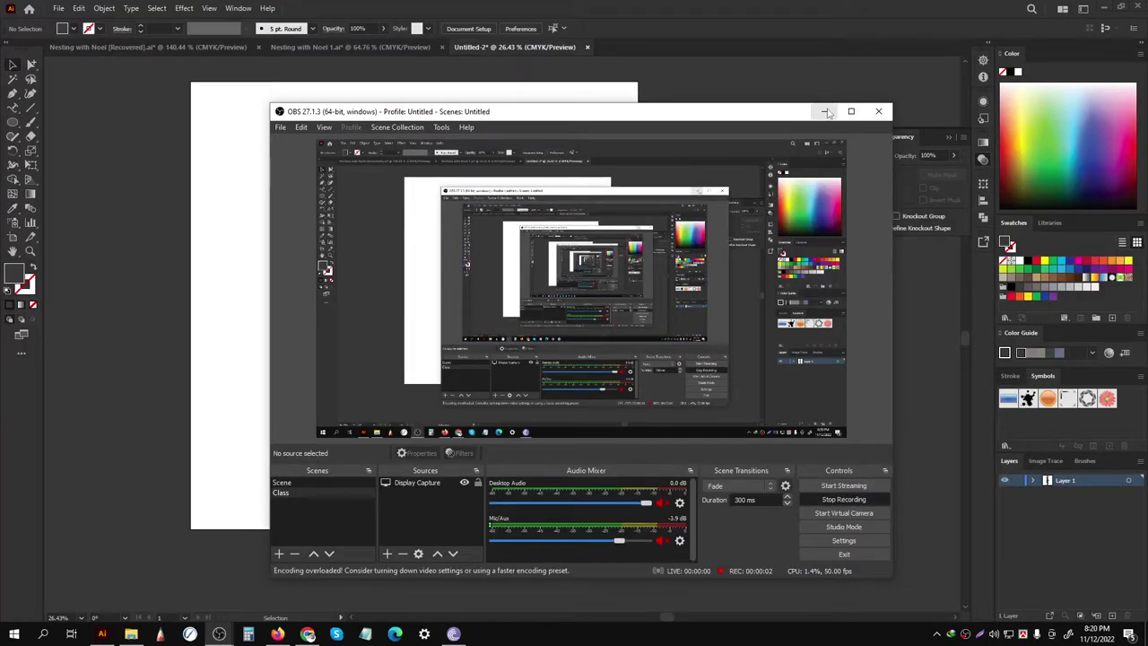
pyautogui.click(824, 111)
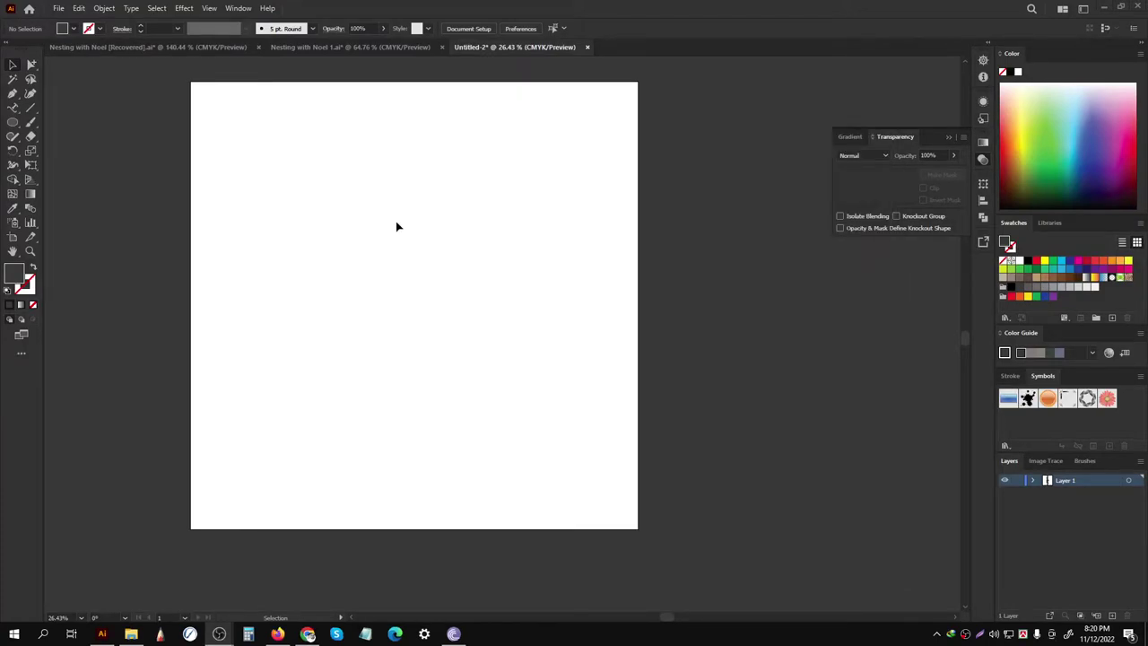
# Step: Brush a tall vertical guide line down the artboard with the Paintbrush (B)
pyautogui.scroll(2, 408, 283)
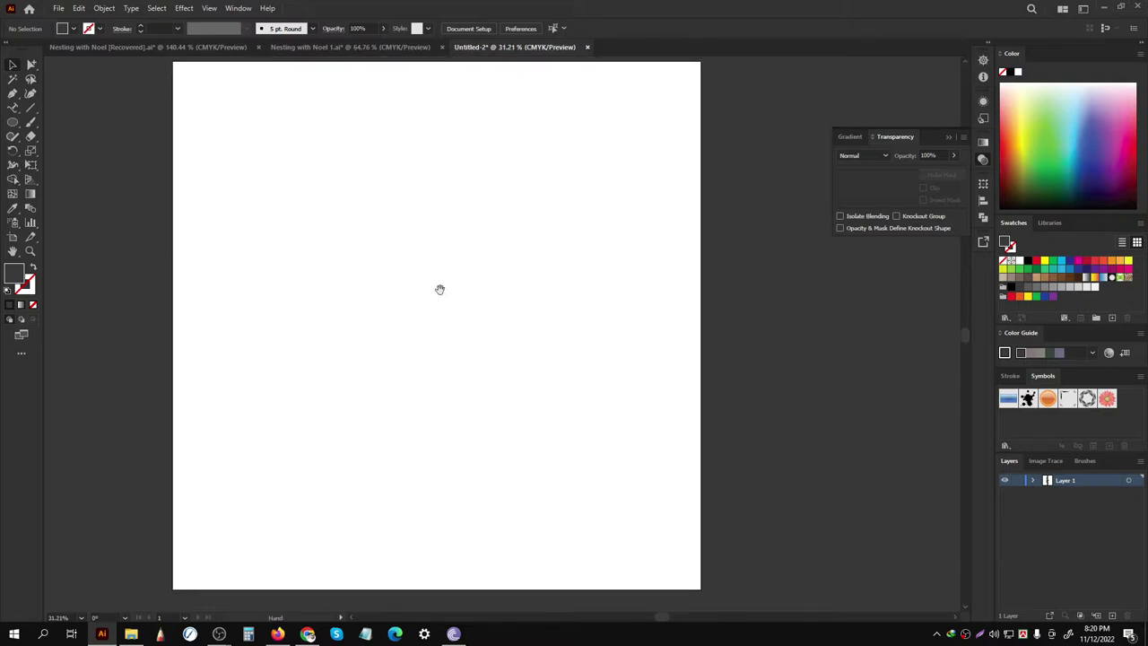
pyautogui.moveTo(440, 289); pyautogui.dragTo(430, 306)
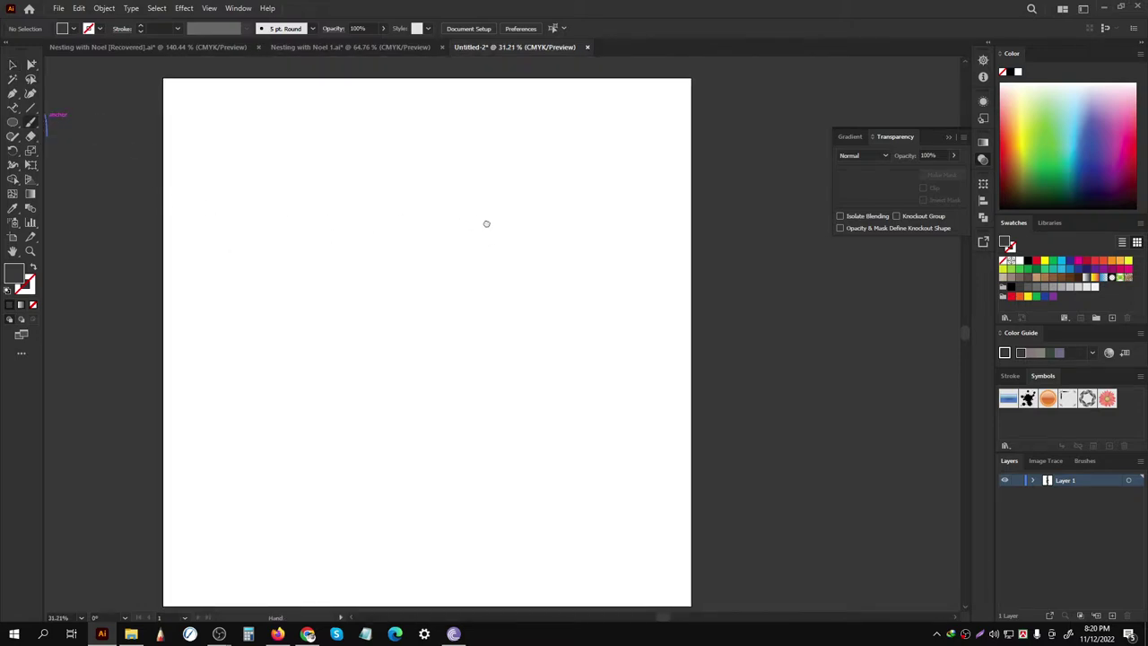
pyautogui.scroll(-2, 489, 224)
pyautogui.scroll(1, 466, 251)
pyautogui.scroll(1, 476, 237)
pyautogui.press('b')
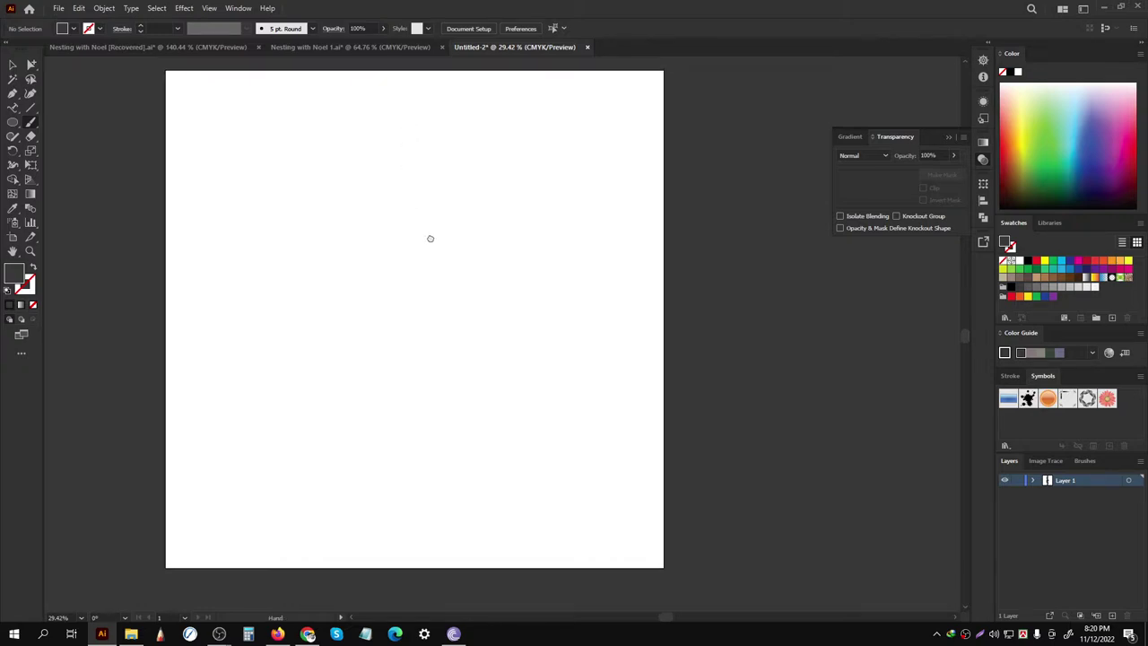
pyautogui.moveTo(412, 100); pyautogui.dragTo(413, 424)
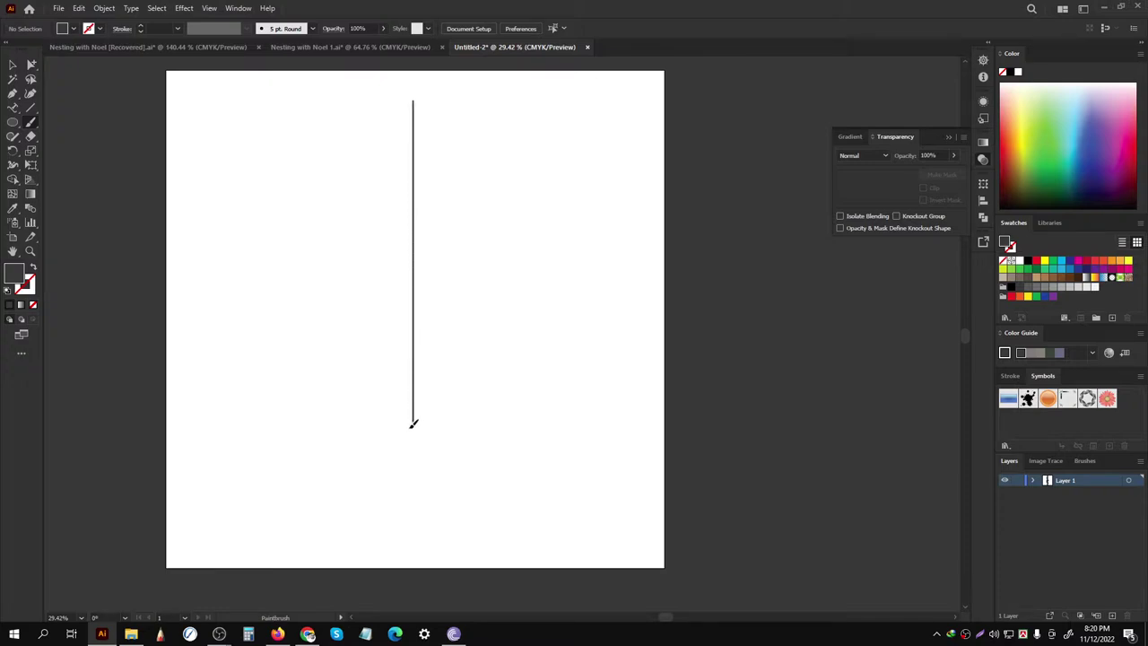
# Step: Brush a long horizontal crossbar low on the vertical line at 0.75 pt stroke weight
pyautogui.moveTo(415, 541); pyautogui.dragTo(415, 543)
pyautogui.scroll(1, 428, 180)
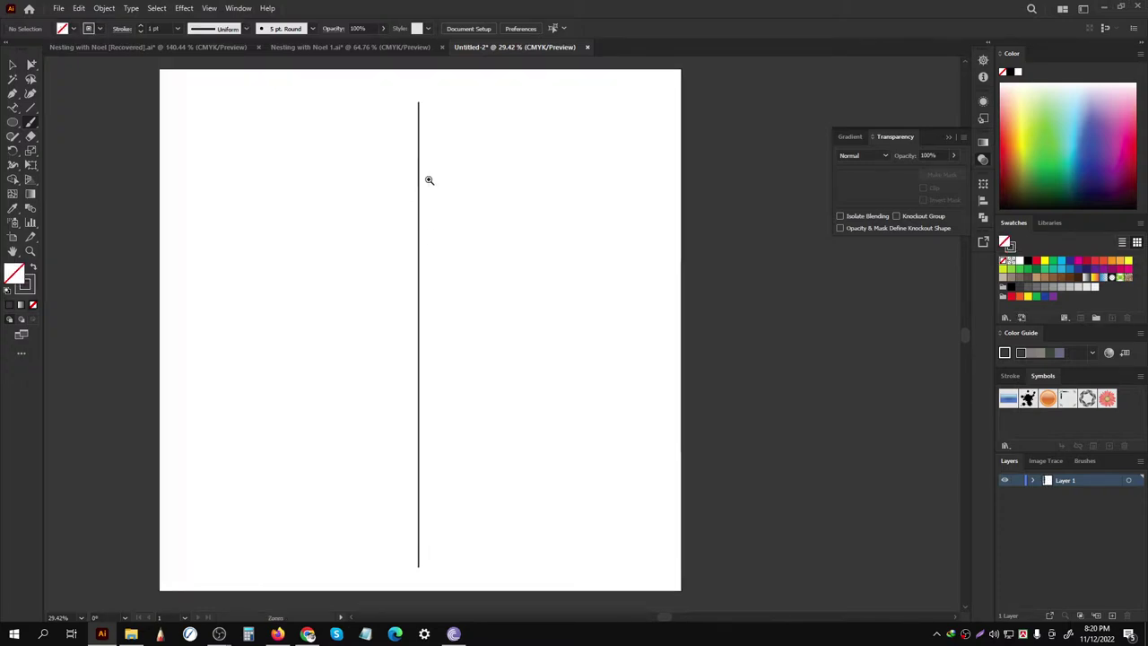
pyautogui.moveTo(427, 300); pyautogui.dragTo(408, 358)
pyautogui.scroll(1, 422, 354)
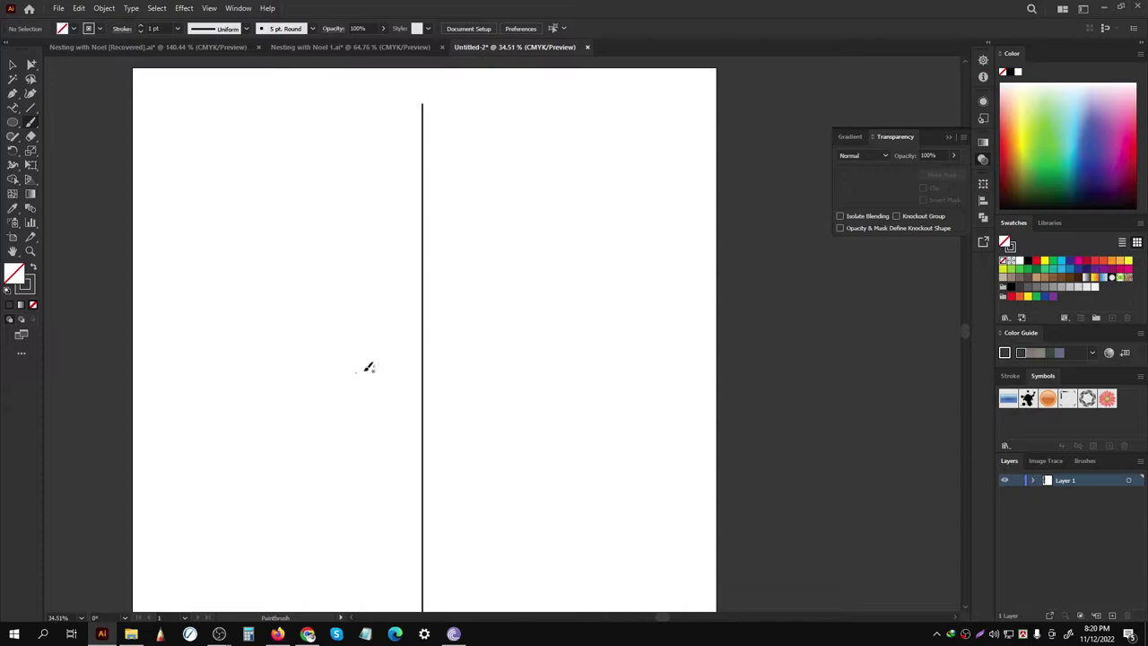
pyautogui.scroll(-1, 367, 360)
pyautogui.hscroll(-1, 413, 317)
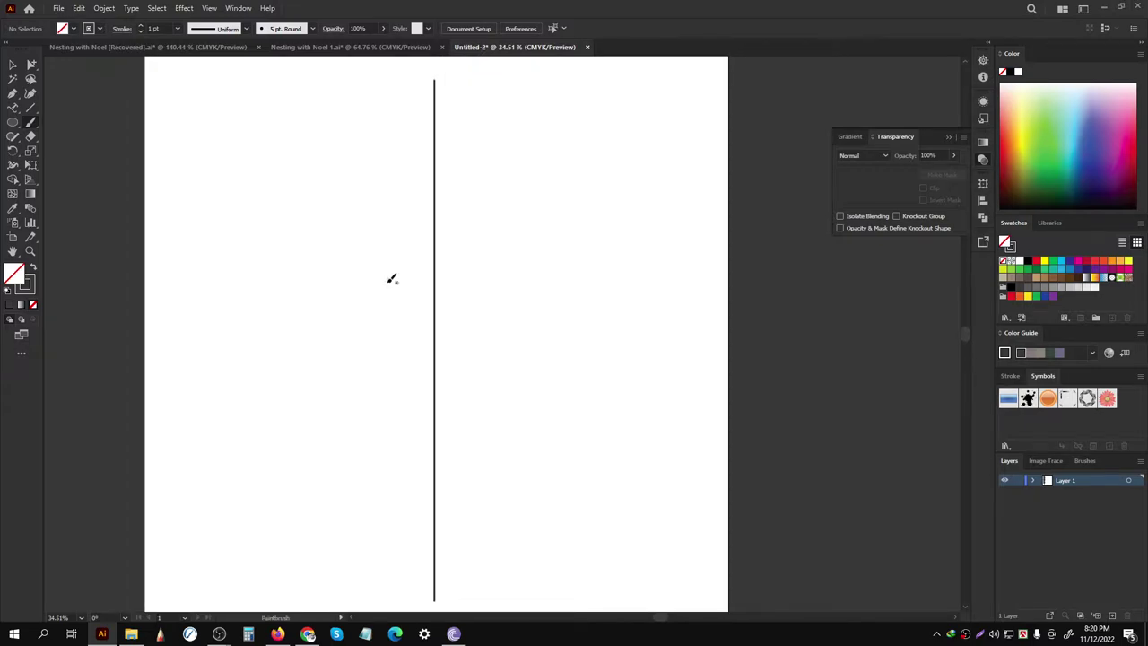
pyautogui.moveTo(357, 290); pyautogui.dragTo(422, 288)
pyautogui.click(178, 29)
pyautogui.click(197, 68)
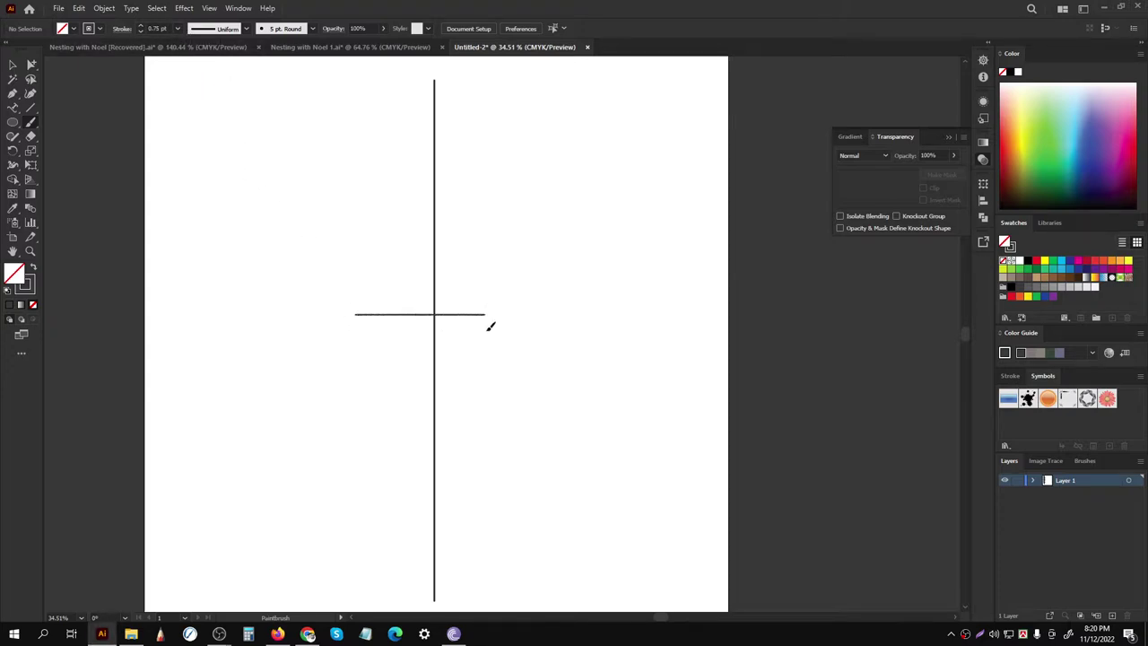
pyautogui.moveTo(512, 326); pyautogui.dragTo(518, 321)
# Step: Brush a short crossbar near the top of the vertical line
pyautogui.scroll(3, 415, 241)
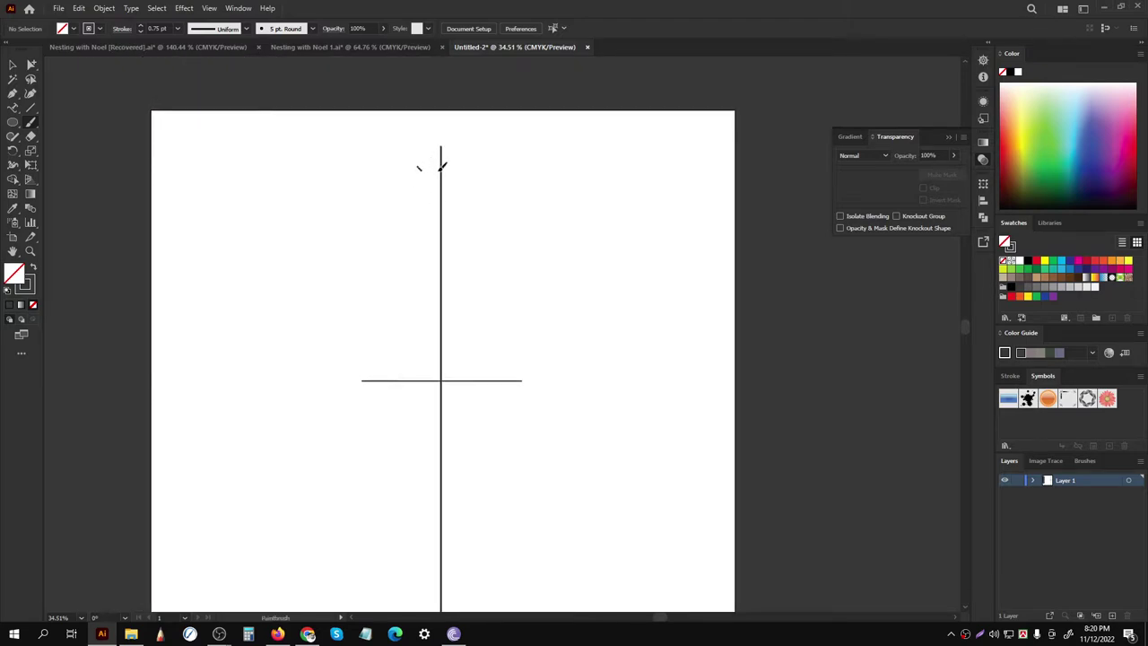
pyautogui.scroll(1, 426, 175)
pyautogui.scroll(1, 422, 179)
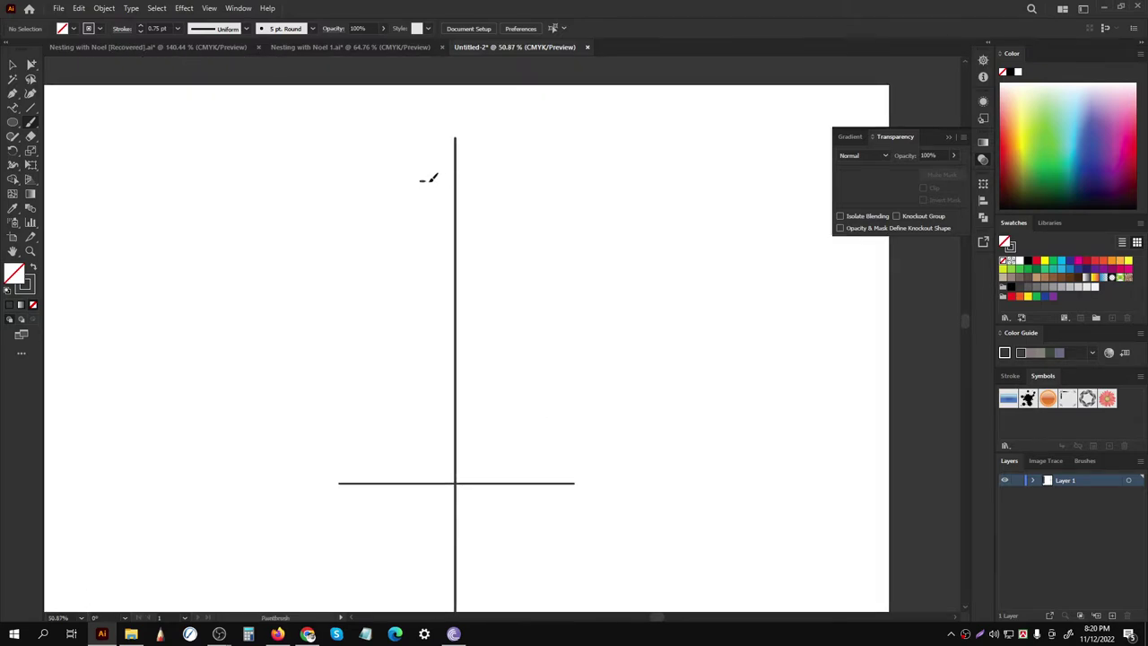
pyautogui.moveTo(481, 178); pyautogui.dragTo(487, 180)
pyautogui.scroll(1, 467, 184)
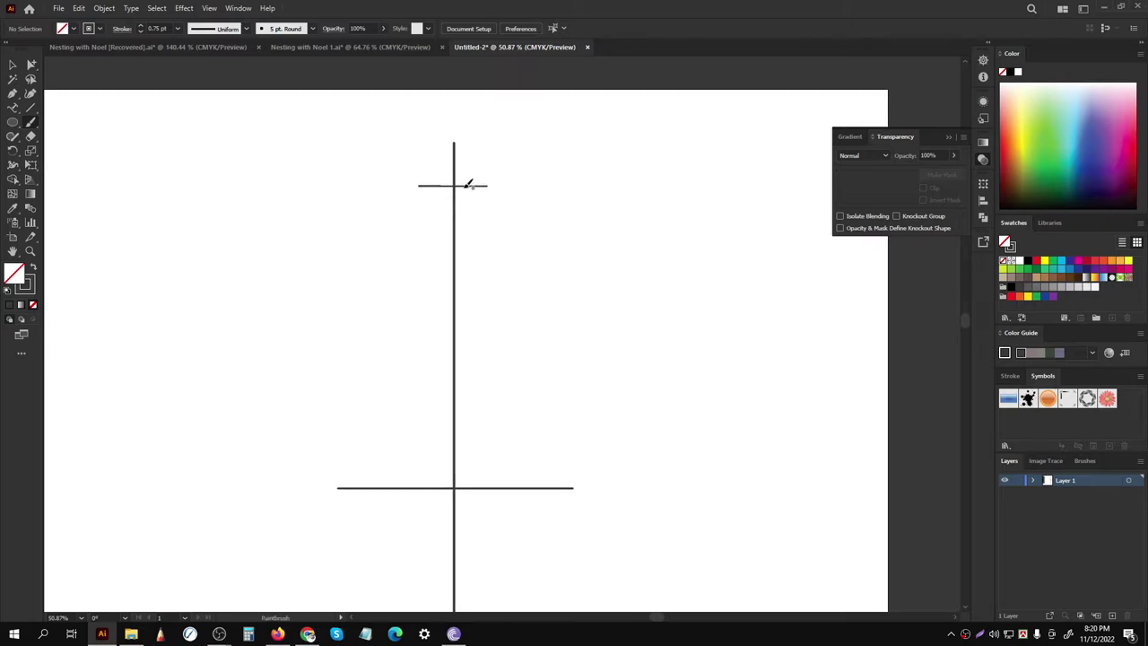
pyautogui.scroll(-1, 457, 188)
pyautogui.scroll(-1, 439, 211)
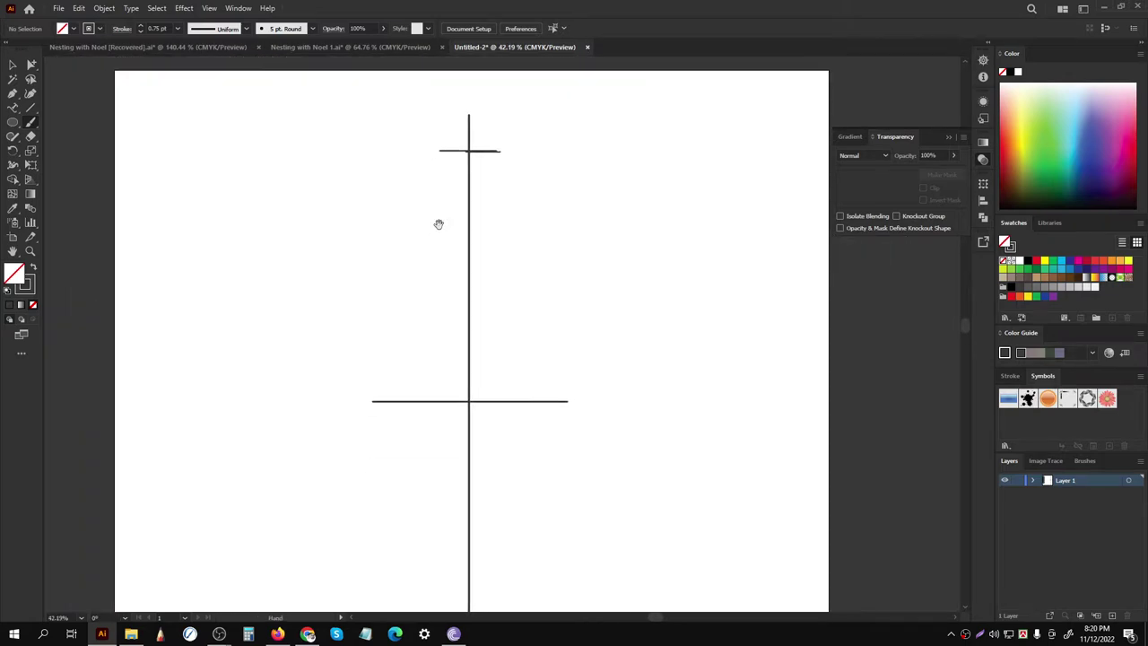
pyautogui.scroll(1, 444, 233)
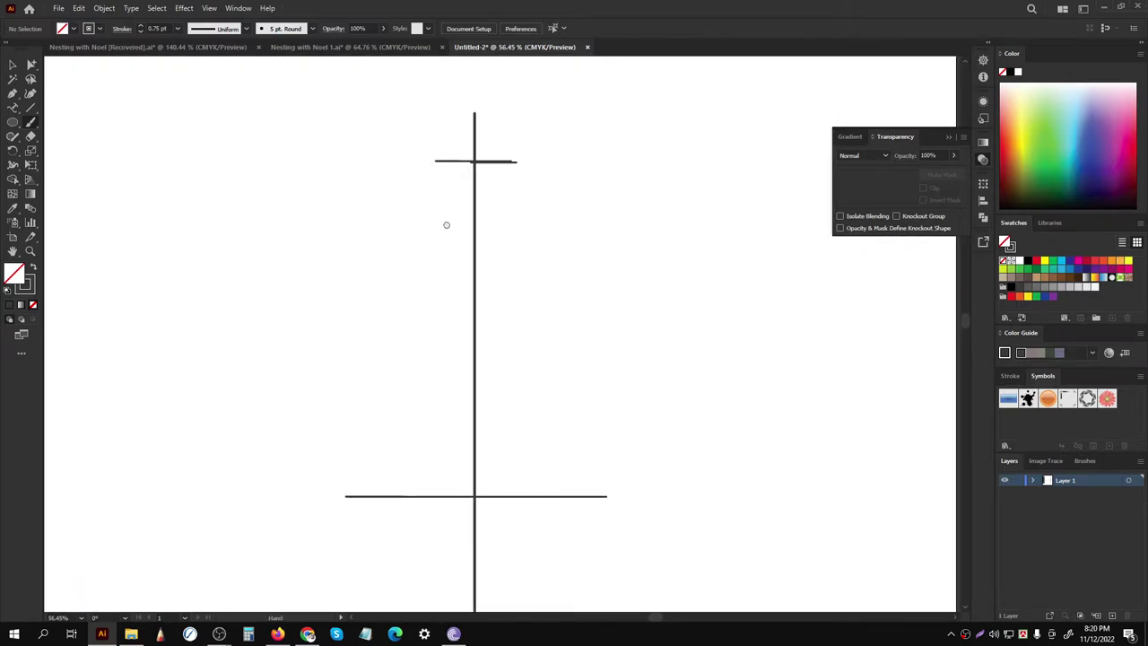
pyautogui.scroll(-2, 422, 238)
pyautogui.scroll(2, 449, 206)
pyautogui.scroll(-1, 448, 186)
pyautogui.scroll(-1, 418, 177)
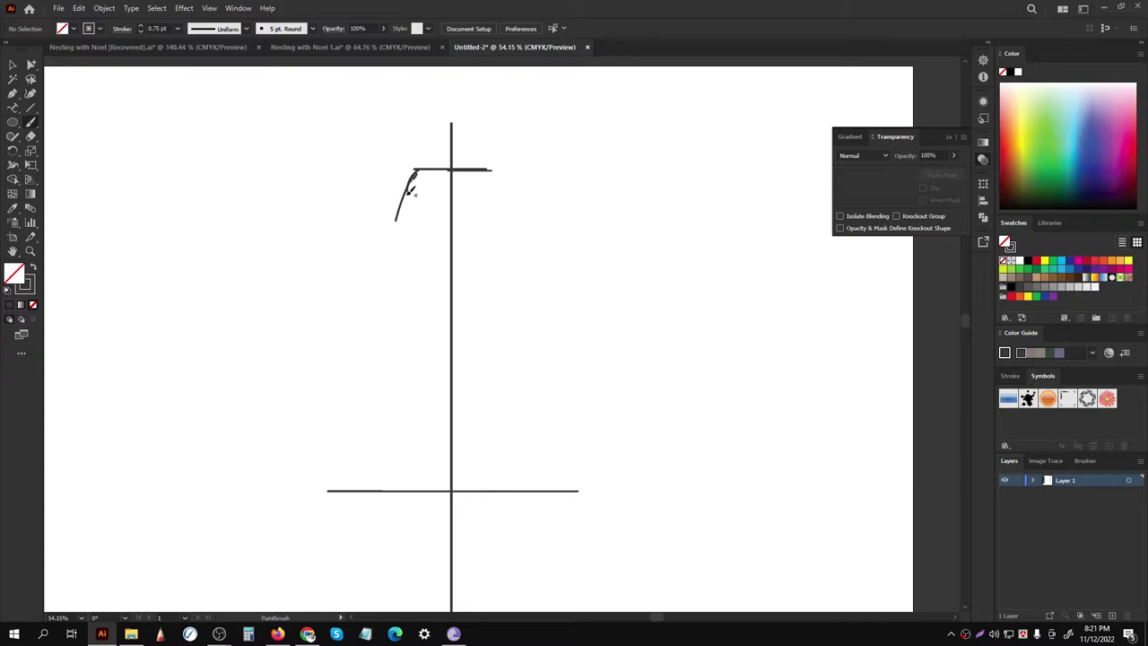
# Step: Brush the curved left outline from the top crossbar down to the lower crossbar
pyautogui.moveTo(412, 189)
pyautogui.mouseDown()
pyautogui.moveTo(389, 269)
pyautogui.moveTo(390, 338)
pyautogui.mouseUp()
pyautogui.moveTo(388, 271)
pyautogui.mouseDown()
pyautogui.moveTo(382, 372)
pyautogui.moveTo(404, 451)
pyautogui.mouseUp()
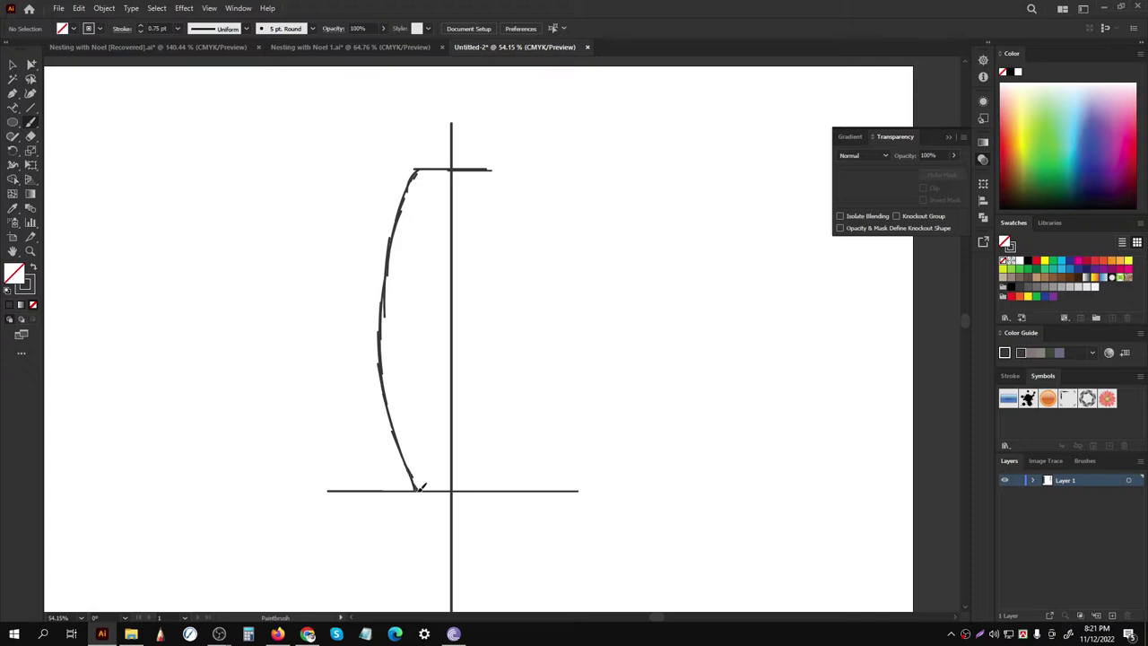
pyautogui.moveTo(456, 278); pyautogui.dragTo(448, 290)
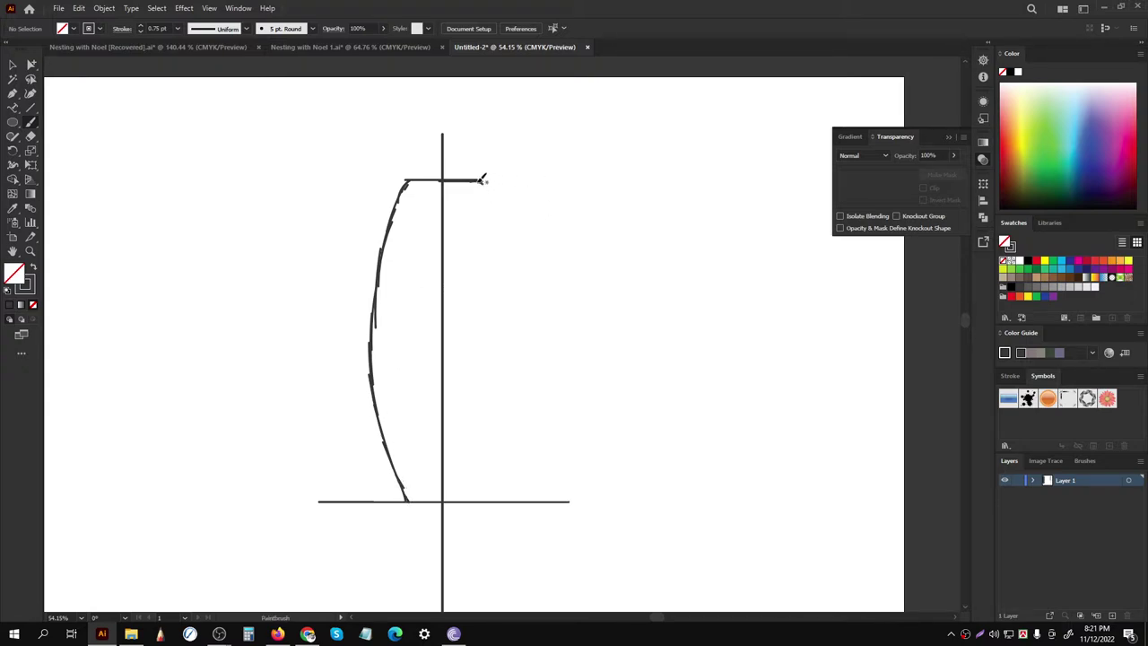
# Step: Brush the curved right outline down to the lower crossbar, redoing one bad stroke
pyautogui.moveTo(491, 183); pyautogui.dragTo(499, 251)
pyautogui.hotkey('ctrl', 'z')
pyautogui.moveTo(485, 188); pyautogui.dragTo(500, 274)
pyautogui.moveTo(492, 225)
pyautogui.mouseDown()
pyautogui.moveTo(501, 414)
pyautogui.moveTo(481, 480)
pyautogui.mouseUp()
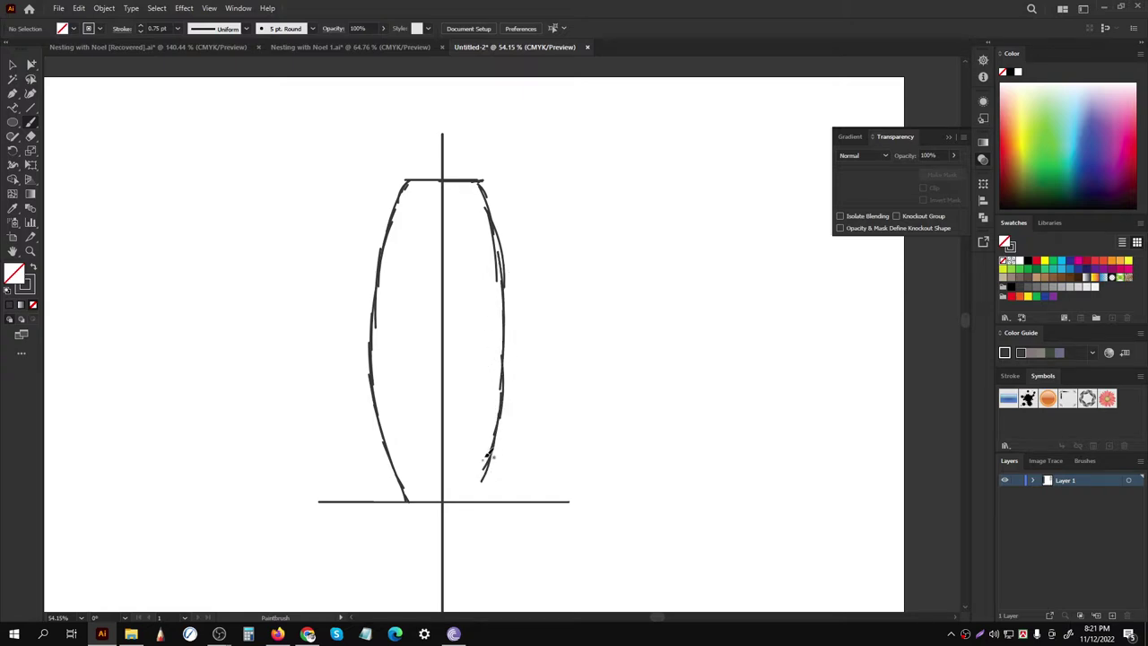
pyautogui.moveTo(524, 379); pyautogui.dragTo(567, 331)
pyautogui.moveTo(545, 378); pyautogui.dragTo(532, 439)
pyautogui.scroll(-3, 534, 306)
pyautogui.scroll(3, 451, 353)
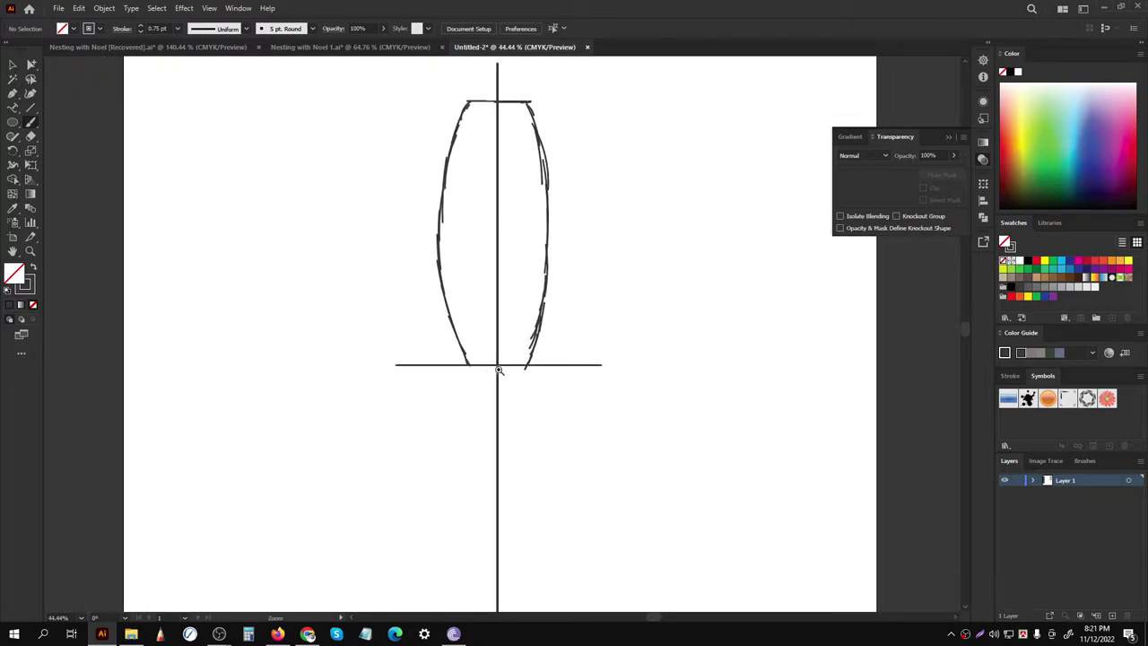
pyautogui.scroll(2, 502, 359)
pyautogui.scroll(-3, 521, 365)
pyautogui.scroll(1, 456, 227)
pyautogui.scroll(1, 436, 239)
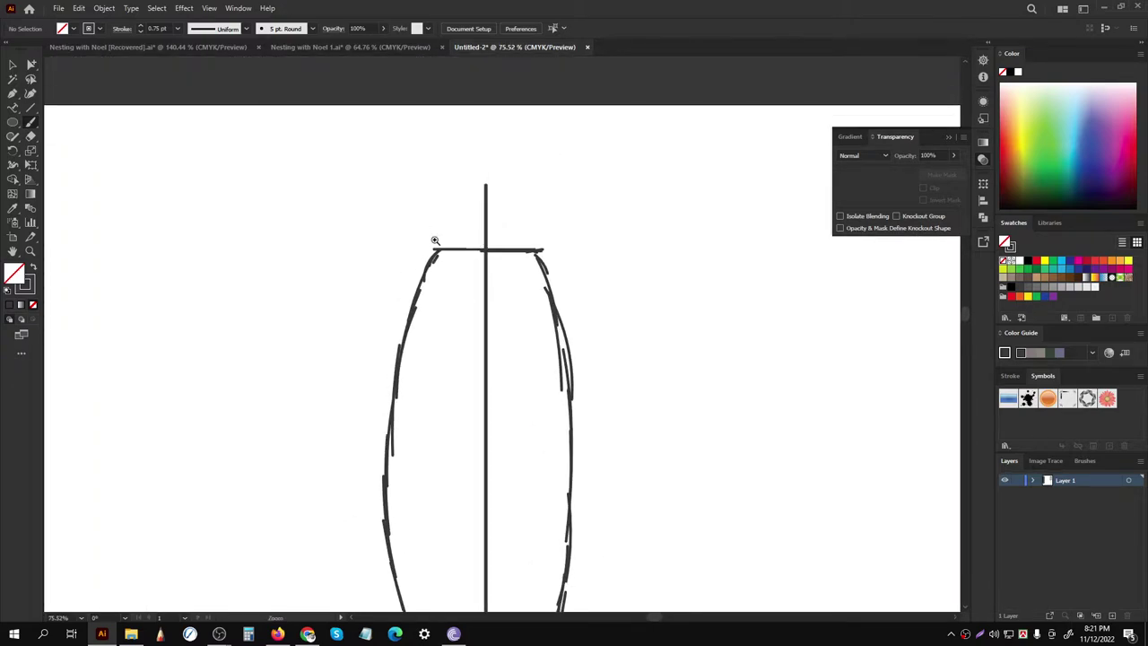
pyautogui.scroll(1, 451, 243)
# Step: Undo the stray stroke at the rim's right end
pyautogui.moveTo(435, 278); pyautogui.dragTo(570, 265)
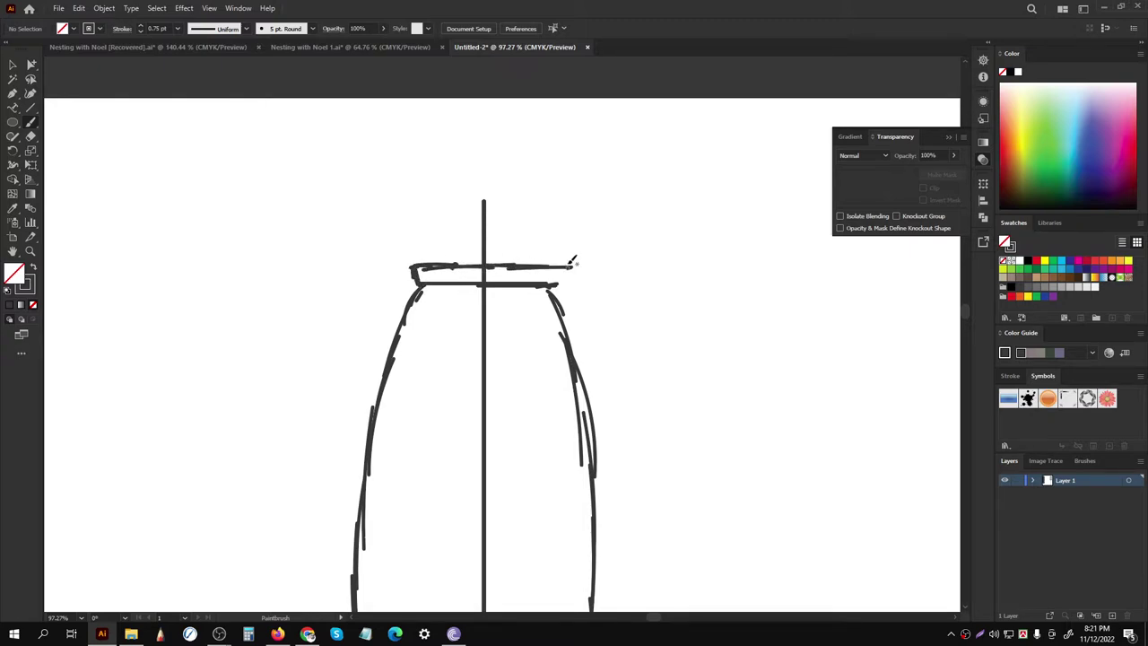
pyautogui.hotkey('ctrl', 'z')
pyautogui.scroll(2, 475, 249)
pyautogui.scroll(-3, 485, 256)
pyautogui.scroll(2, 488, 260)
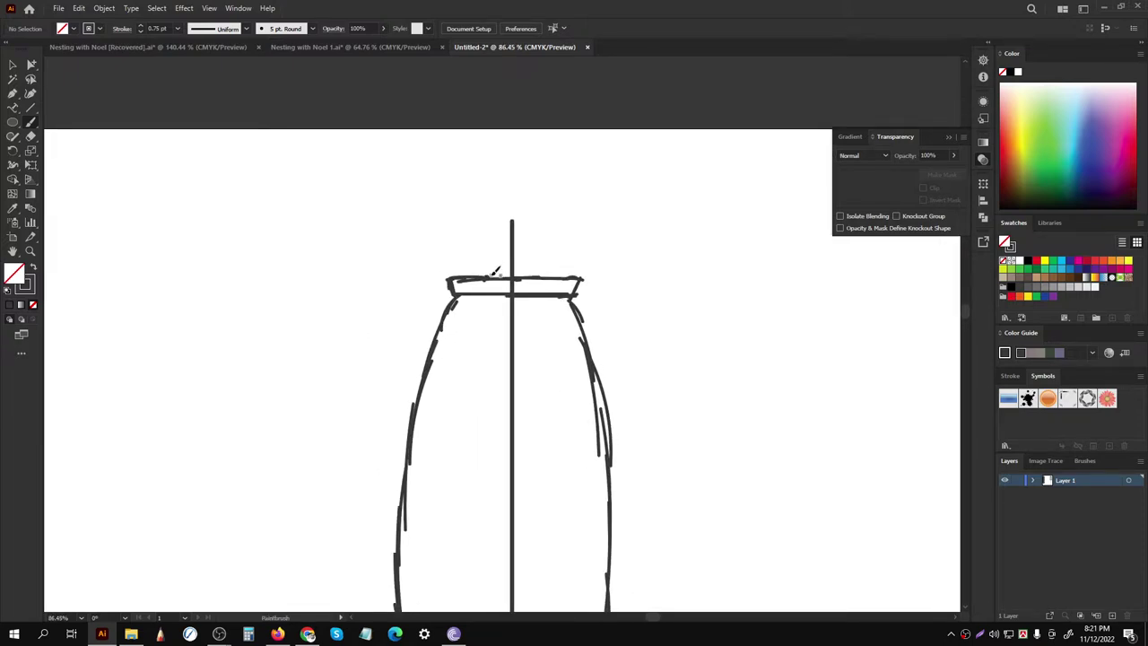
pyautogui.scroll(1, 489, 296)
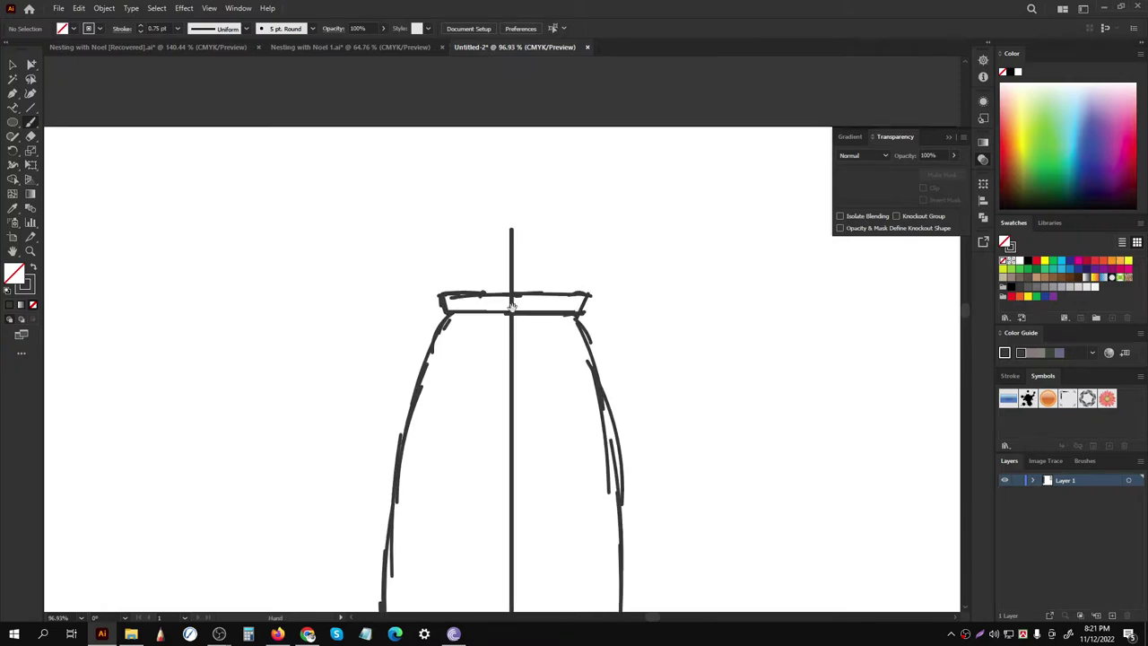
pyautogui.scroll(1, 502, 296)
pyautogui.scroll(1, 466, 269)
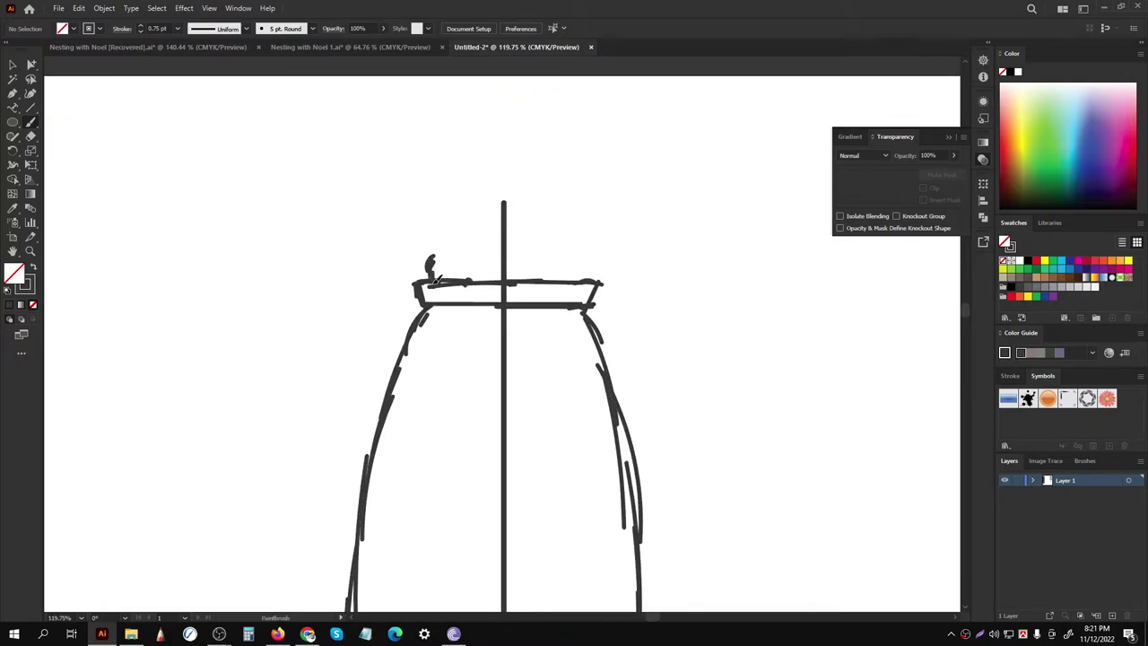
# Step: Brush the flat rim band lines above the top of the body
pyautogui.moveTo(429, 262)
pyautogui.mouseDown()
pyautogui.moveTo(543, 248)
pyautogui.moveTo(583, 271)
pyautogui.moveTo(518, 278)
pyautogui.mouseUp()
pyautogui.scroll(-1, 391, 337)
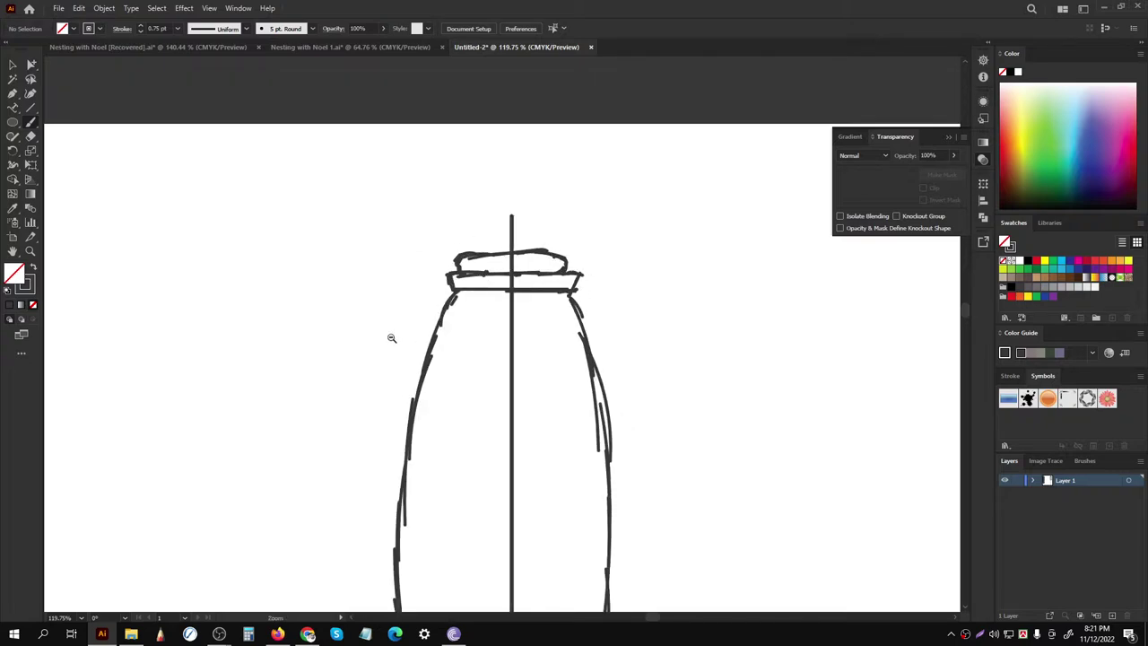
pyautogui.scroll(-3, 391, 337)
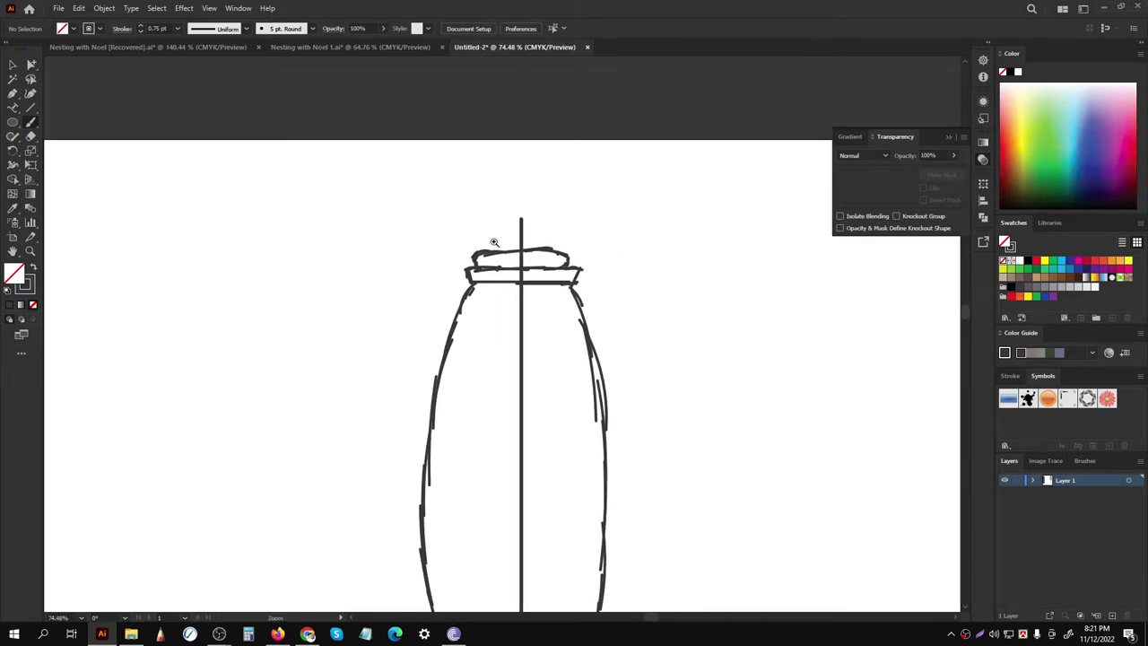
pyautogui.scroll(2, 493, 242)
pyautogui.scroll(1, 493, 242)
pyautogui.moveTo(448, 273); pyautogui.dragTo(614, 271)
pyautogui.scroll(-1, 490, 238)
pyautogui.scroll(1, 490, 239)
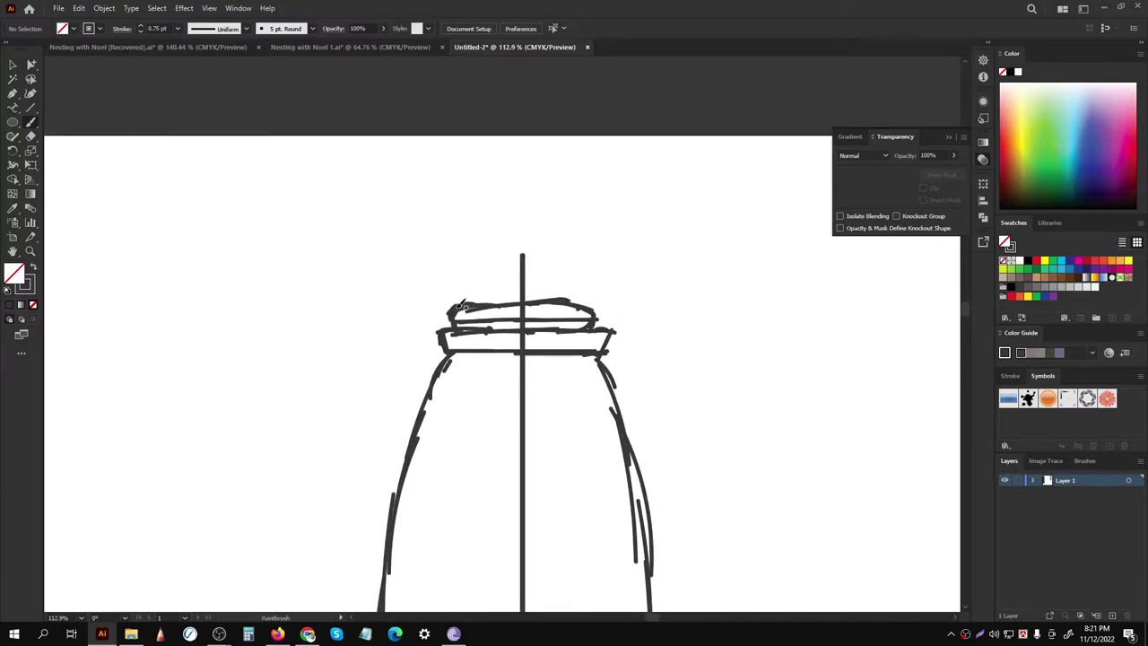
# Step: Sketch the curved left end and right side of the pointed dome cap
pyautogui.moveTo(459, 306)
pyautogui.mouseDown()
pyautogui.moveTo(458, 287)
pyautogui.moveTo(448, 296)
pyautogui.moveTo(461, 249)
pyautogui.moveTo(529, 185)
pyautogui.moveTo(590, 285)
pyautogui.mouseUp()
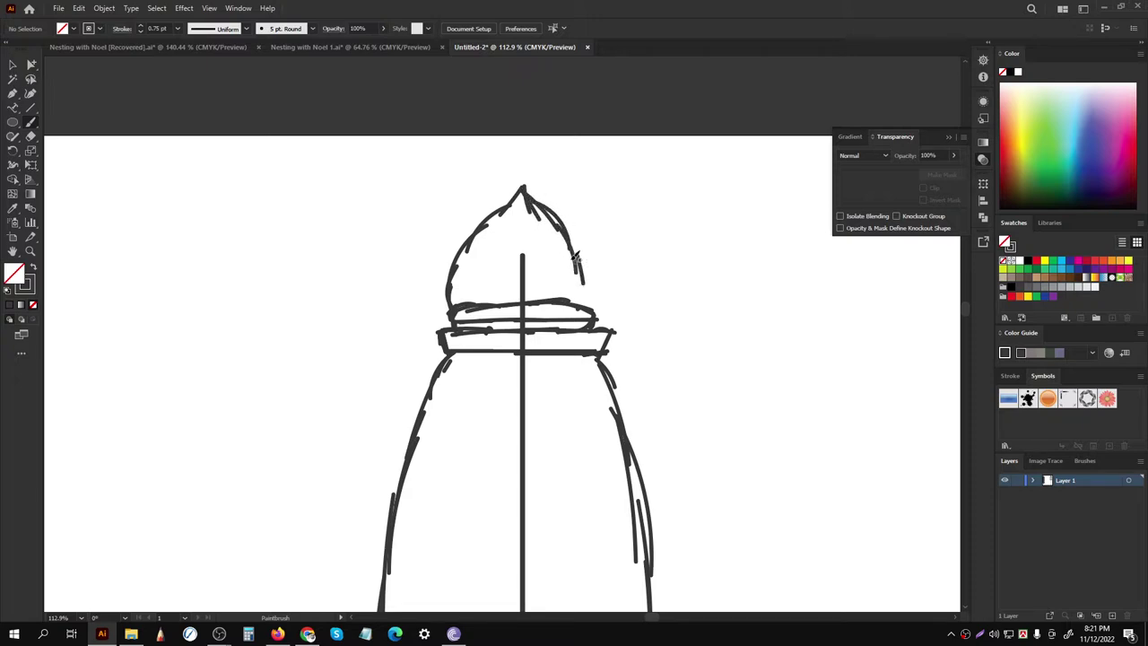
pyautogui.moveTo(543, 206); pyautogui.dragTo(593, 295)
pyautogui.scroll(-1, 538, 206)
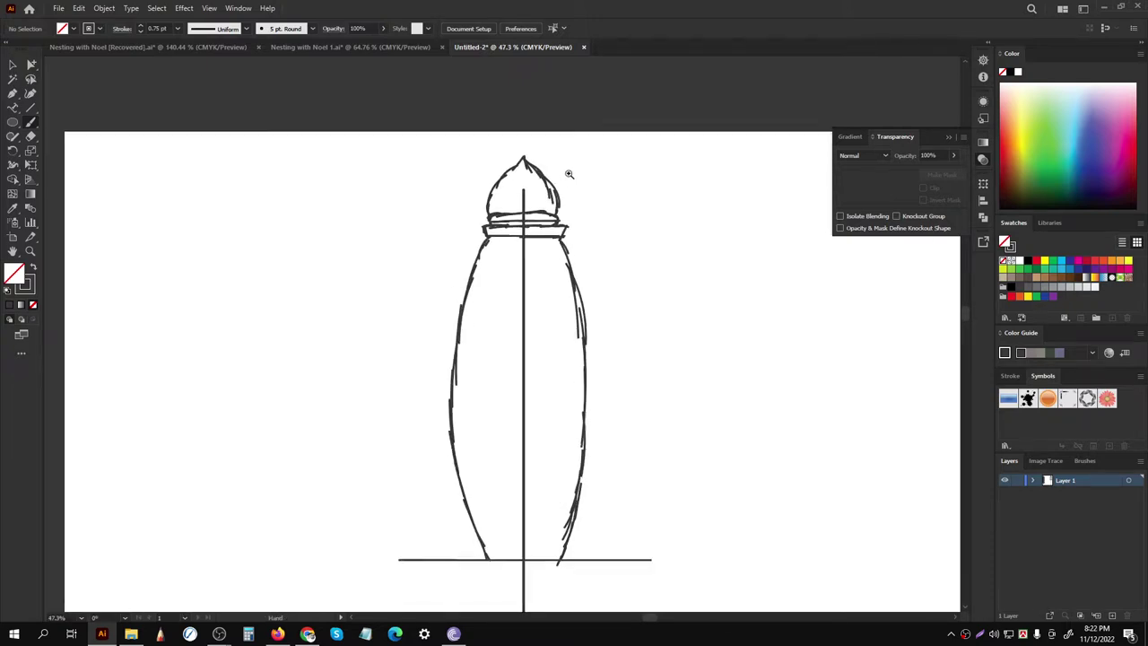
pyautogui.scroll(-1, 569, 174)
# Step: Add a loop knob at the dome tip and rib lines down the dome
pyautogui.scroll(1, 523, 188)
pyautogui.moveTo(498, 199); pyautogui.dragTo(476, 283)
pyautogui.moveTo(505, 219); pyautogui.dragTo(535, 289)
pyautogui.moveTo(508, 224); pyautogui.dragTo(509, 275)
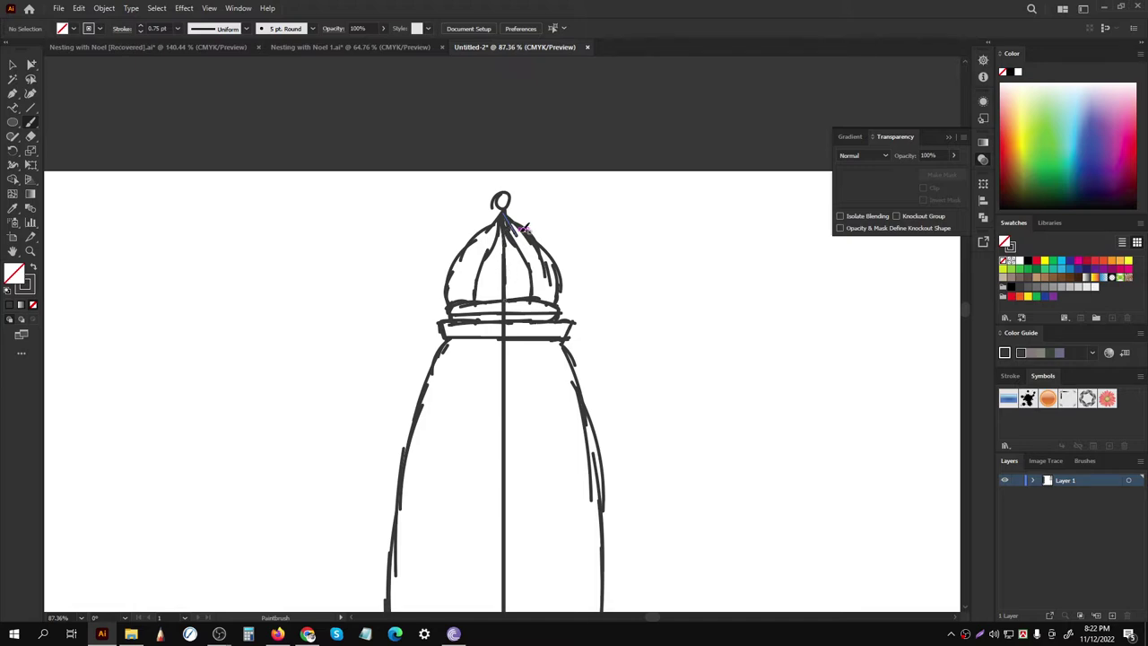
pyautogui.scroll(-1, 382, 380)
pyautogui.scroll(-2, 412, 361)
pyautogui.scroll(2, 564, 204)
pyautogui.scroll(1, 520, 209)
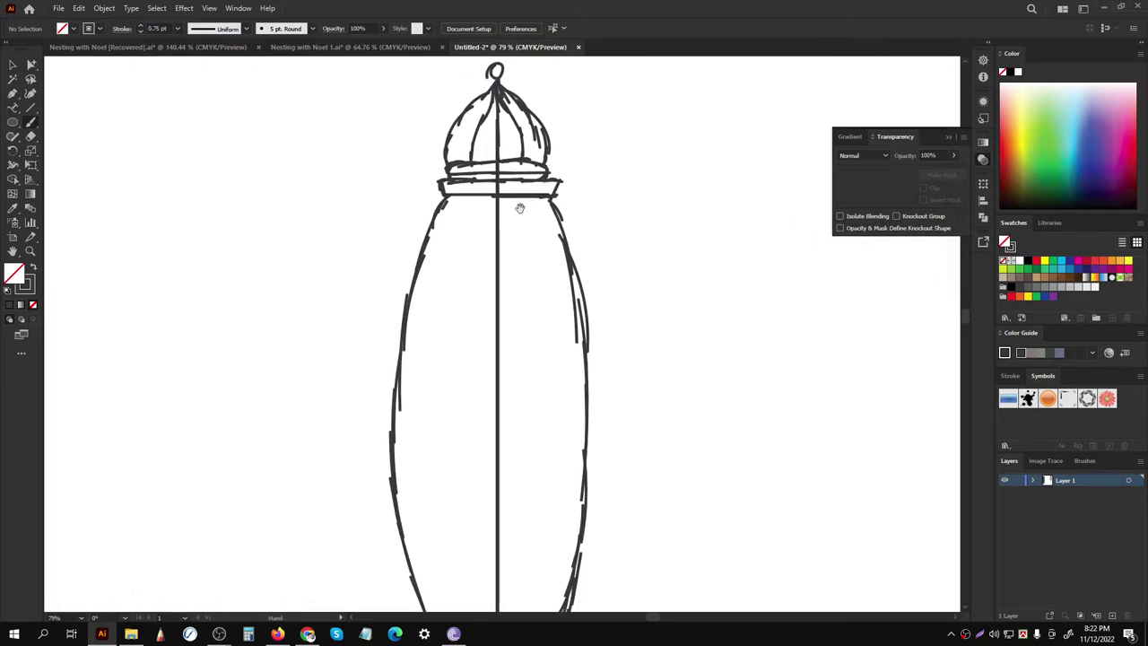
pyautogui.scroll(1, 519, 208)
pyautogui.scroll(1, 518, 208)
pyautogui.scroll(1, 517, 207)
pyautogui.scroll(1, 515, 207)
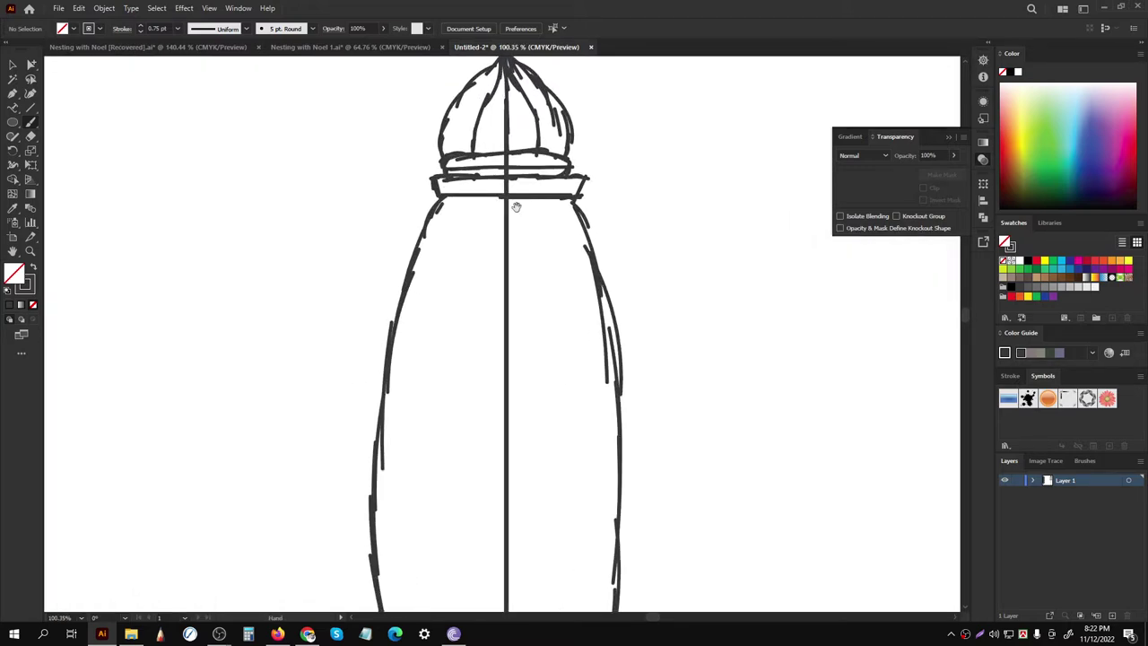
# Step: Brush several diagonal ribbon curves spiralling down the grip from below the collar
pyautogui.moveTo(505, 196); pyautogui.dragTo(454, 238)
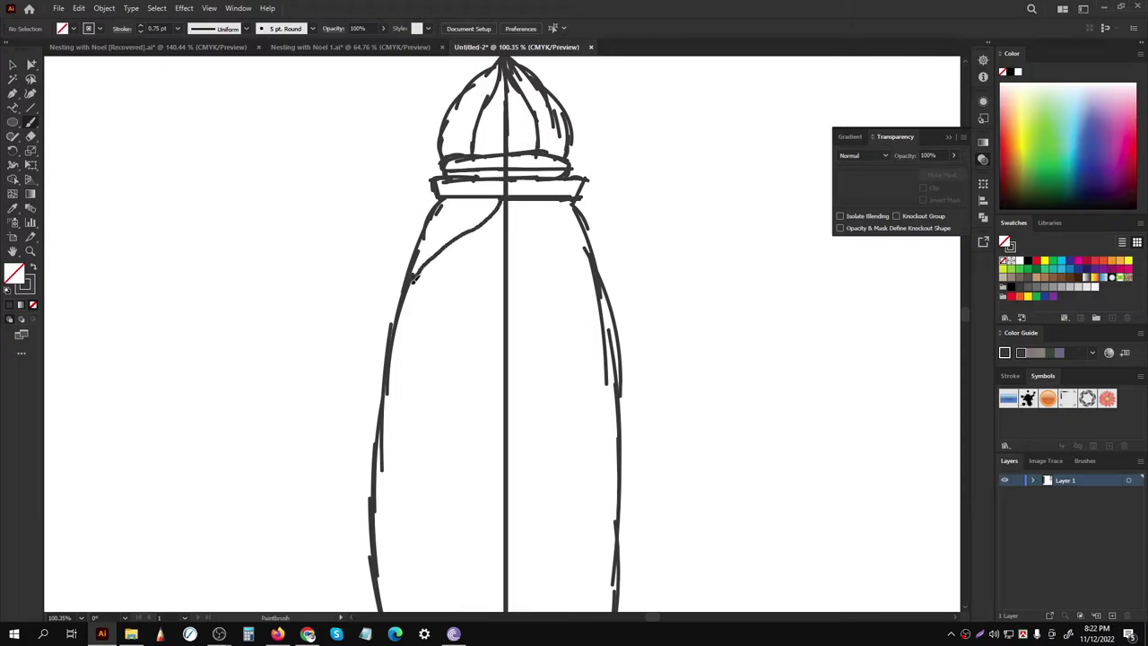
pyautogui.moveTo(567, 197)
pyautogui.mouseDown()
pyautogui.moveTo(428, 314)
pyautogui.moveTo(386, 376)
pyautogui.mouseUp()
pyautogui.scroll(-1, 518, 249)
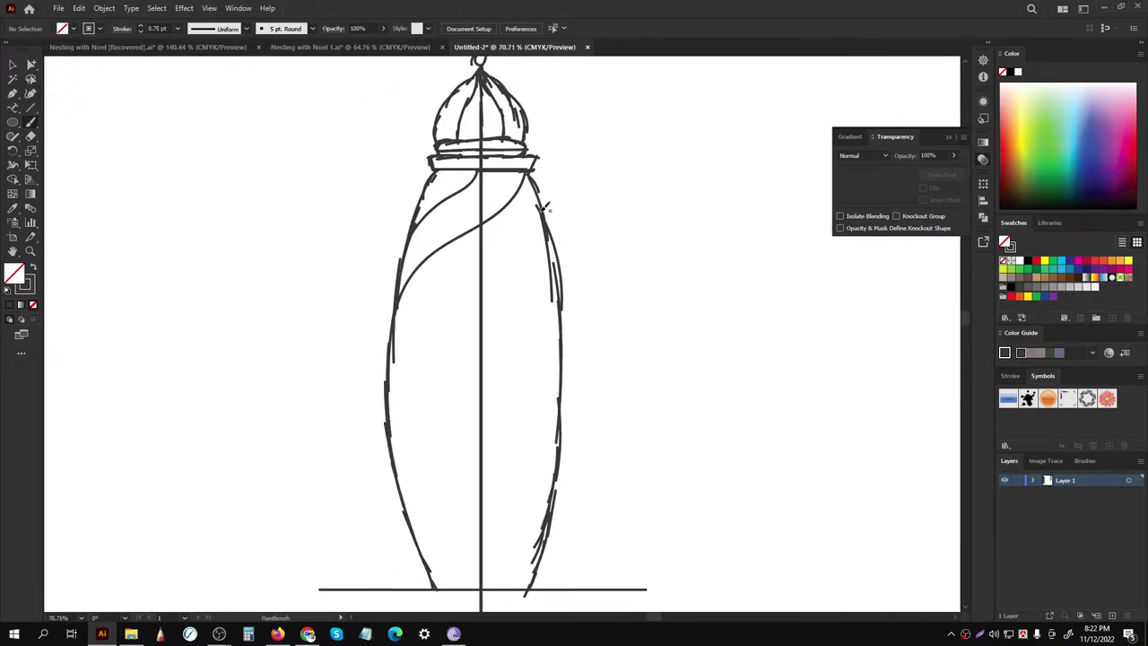
pyautogui.moveTo(544, 215)
pyautogui.mouseDown()
pyautogui.moveTo(526, 252)
pyautogui.moveTo(423, 330)
pyautogui.moveTo(393, 437)
pyautogui.mouseUp()
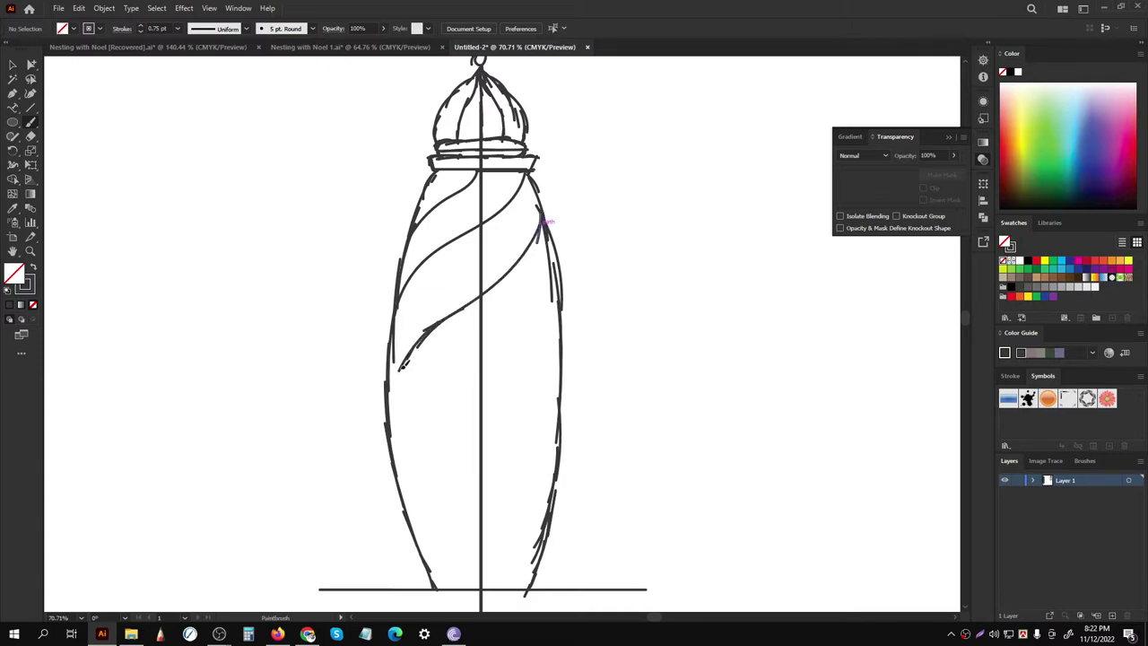
pyautogui.moveTo(494, 312); pyautogui.dragTo(482, 256)
pyautogui.moveTo(544, 218)
pyautogui.mouseDown()
pyautogui.moveTo(498, 291)
pyautogui.moveTo(393, 378)
pyautogui.moveTo(399, 462)
pyautogui.mouseUp()
# Step: Undo stray strokes near the base, then brush a diagonal ribbon curve and the grip's base edge
pyautogui.scroll(-3, 366, 428)
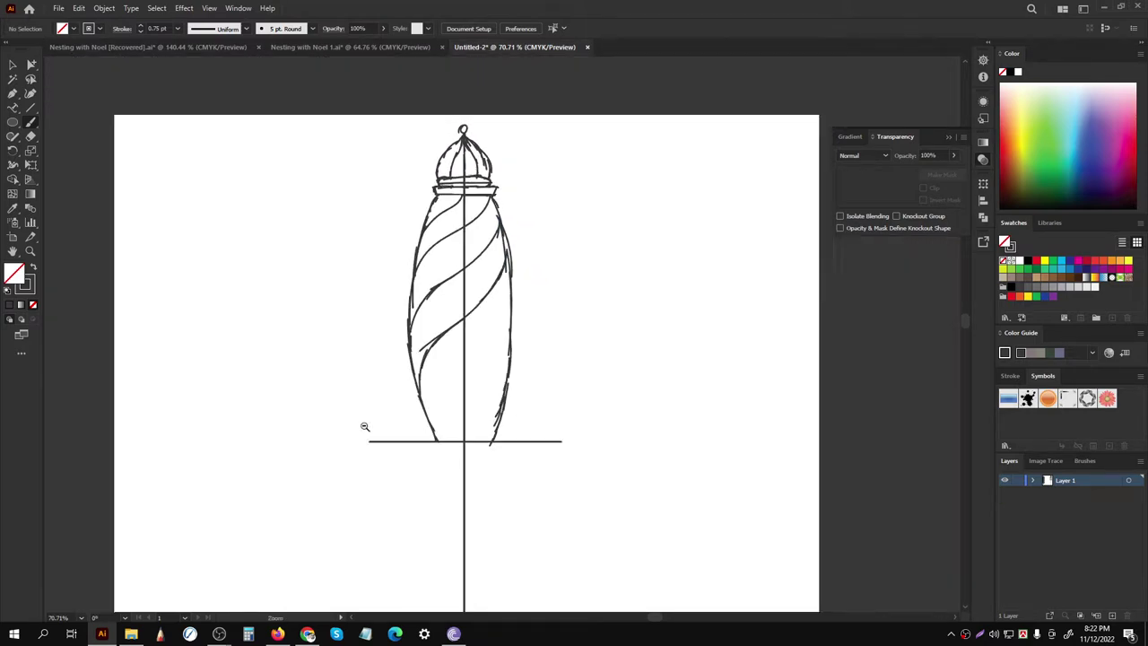
pyautogui.scroll(1, 486, 316)
pyautogui.scroll(1, 486, 316)
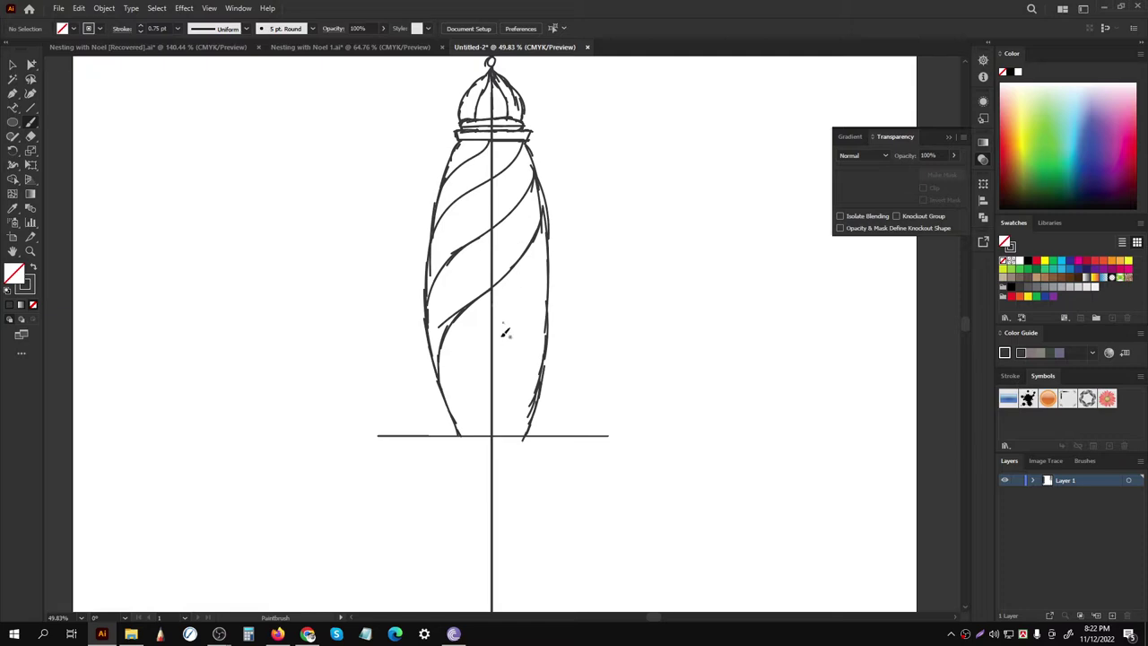
pyautogui.scroll(-1, 484, 337)
pyautogui.scroll(-1, 458, 339)
pyautogui.scroll(1, 467, 323)
pyautogui.scroll(1, 491, 303)
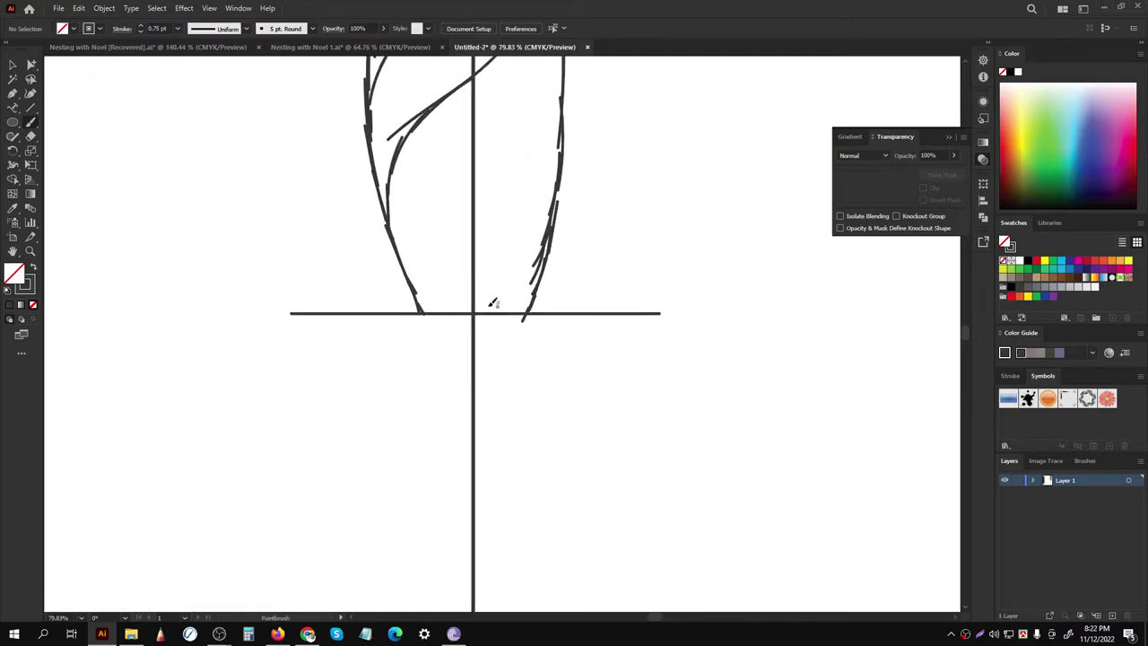
pyautogui.moveTo(451, 299); pyautogui.dragTo(522, 305)
pyautogui.hotkey('ctrl', 'z')
pyautogui.scroll(1, 427, 274)
pyautogui.hotkey('ctrl', 'z')
pyautogui.hotkey('ctrl', 'z')
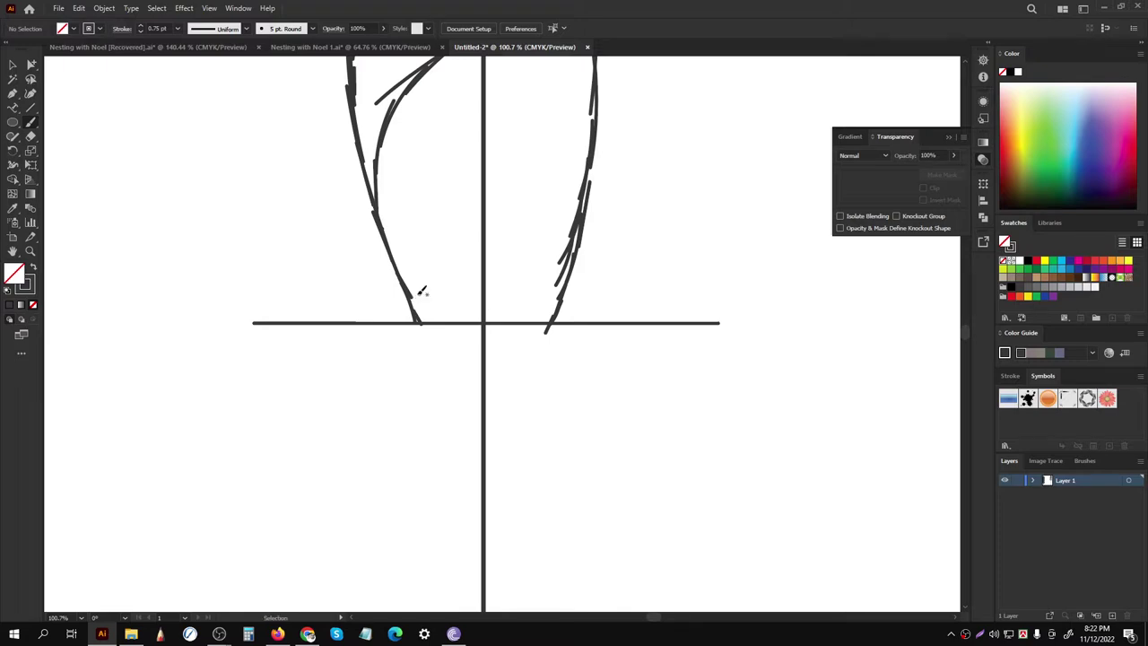
pyautogui.moveTo(429, 293); pyautogui.dragTo(485, 231)
pyautogui.moveTo(421, 294)
pyautogui.mouseDown()
pyautogui.moveTo(565, 291)
pyautogui.moveTo(335, 431)
pyautogui.moveTo(504, 267)
pyautogui.moveTo(527, 308)
pyautogui.moveTo(530, 229)
pyautogui.moveTo(414, 402)
pyautogui.moveTo(404, 462)
pyautogui.mouseUp()
# Step: Add ribbon strokes down the grip's lower right side
pyautogui.hotkey('ctrl', '-')
pyautogui.hotkey('ctrl', '-')
pyautogui.moveTo(547, 300)
pyautogui.mouseDown()
pyautogui.moveTo(536, 339)
pyautogui.moveTo(449, 444)
pyautogui.mouseUp()
pyautogui.scroll(-1, 469, 338)
pyautogui.keyDown('alt'); pyautogui.scroll(2, 502, 328); pyautogui.keyUp('alt')
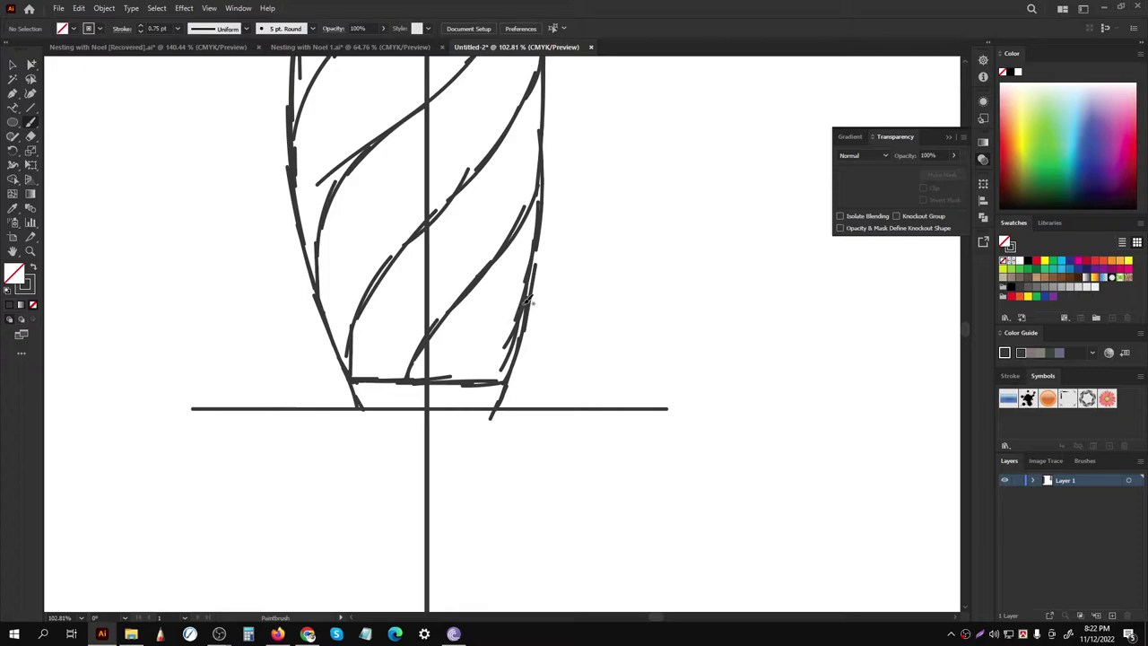
pyautogui.moveTo(529, 301)
pyautogui.mouseDown()
pyautogui.moveTo(458, 389)
pyautogui.moveTo(485, 307)
pyautogui.mouseUp()
pyautogui.keyDown('alt'); pyautogui.scroll(-3, 341, 404); pyautogui.keyUp('alt')
pyautogui.keyDown('alt'); pyautogui.scroll(2, 360, 401); pyautogui.keyUp('alt')
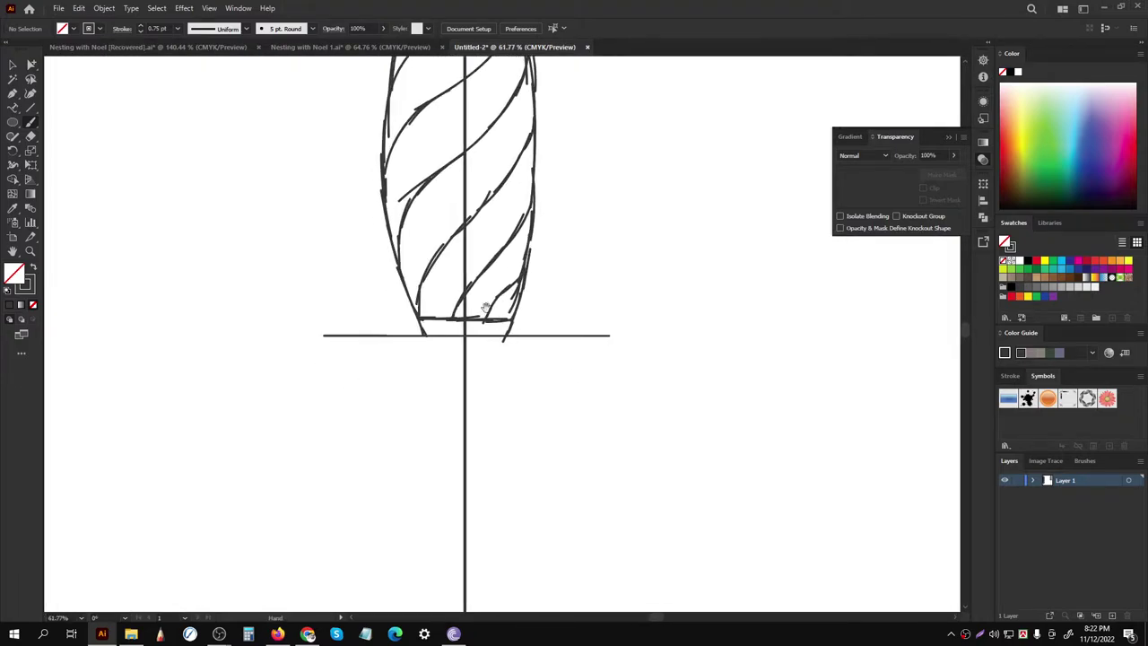
pyautogui.keyDown('alt'); pyautogui.scroll(1, 485, 308); pyautogui.keyUp('alt')
# Step: Erase part of the centre line below the base with the Eraser tool
pyautogui.click(31, 138)
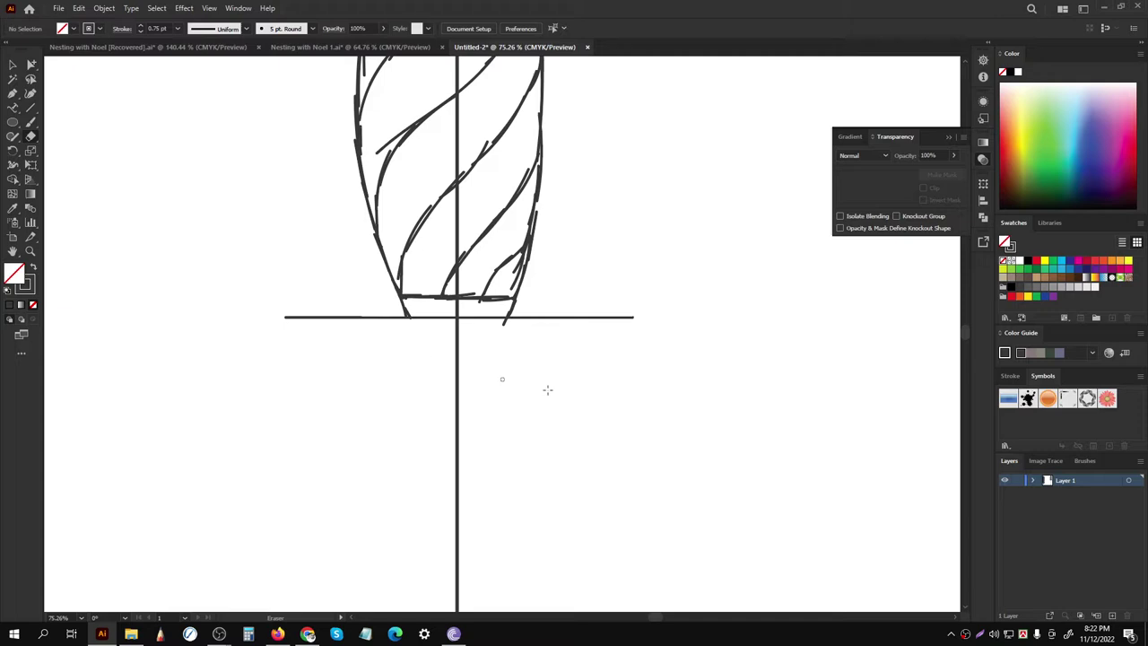
pyautogui.moveTo(726, 442); pyautogui.dragTo(353, 316)
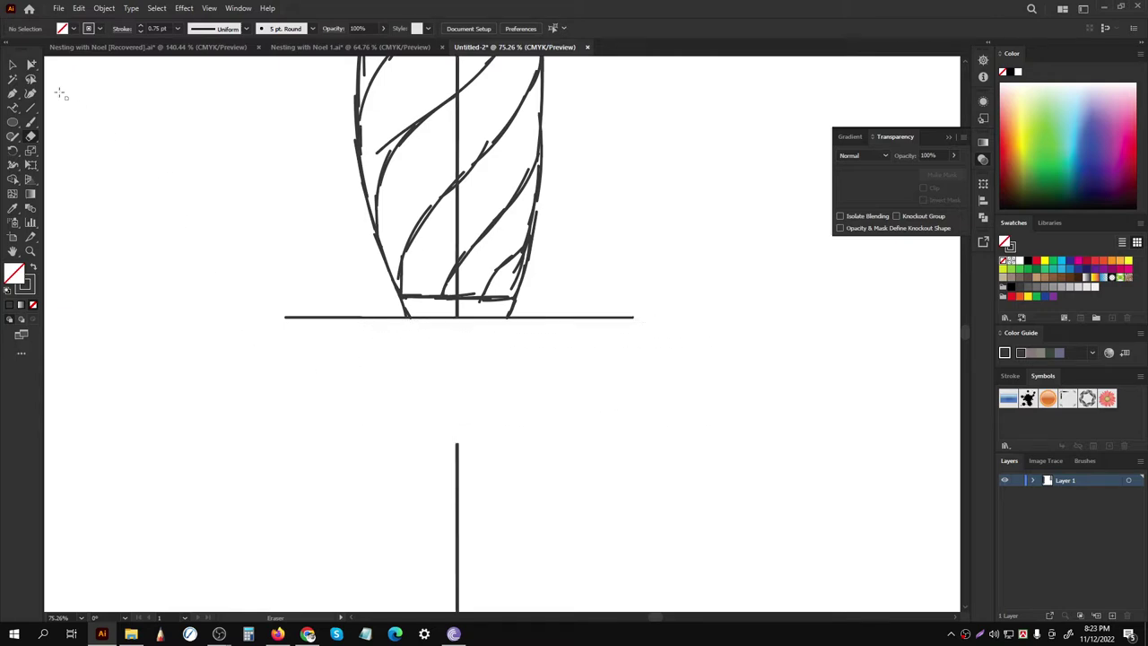
pyautogui.click(13, 66)
pyautogui.keyDown('alt'); pyautogui.scroll(-2, 365, 400); pyautogui.keyUp('alt')
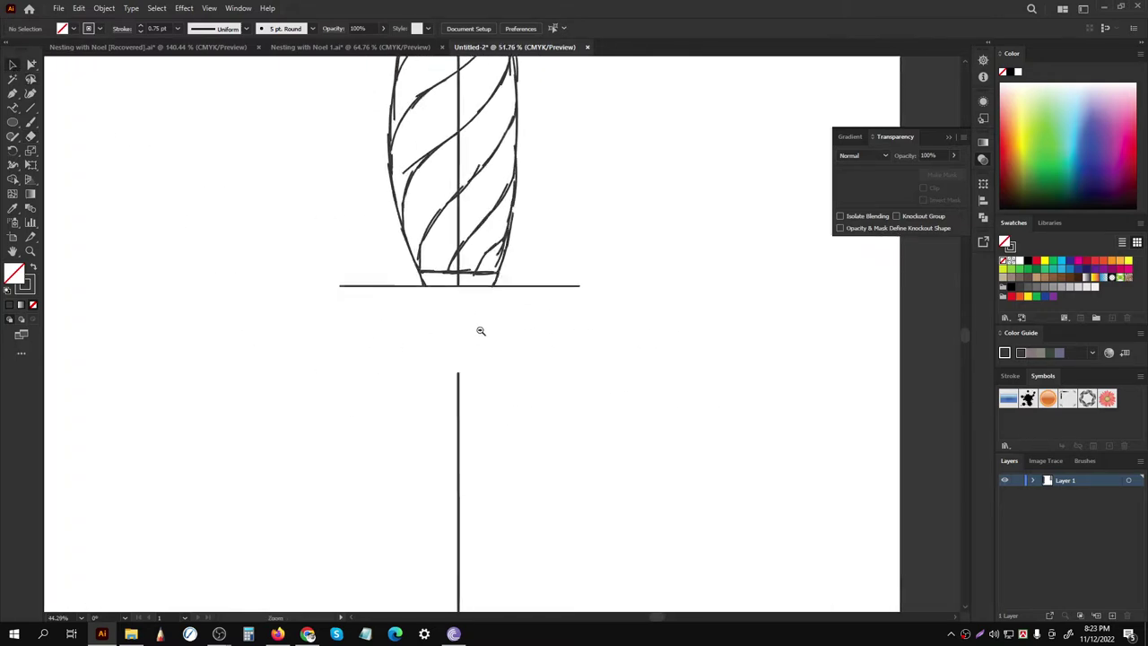
# Step: Rejoin the two pieces of the centre line with a brush stroke
pyautogui.click(30, 122)
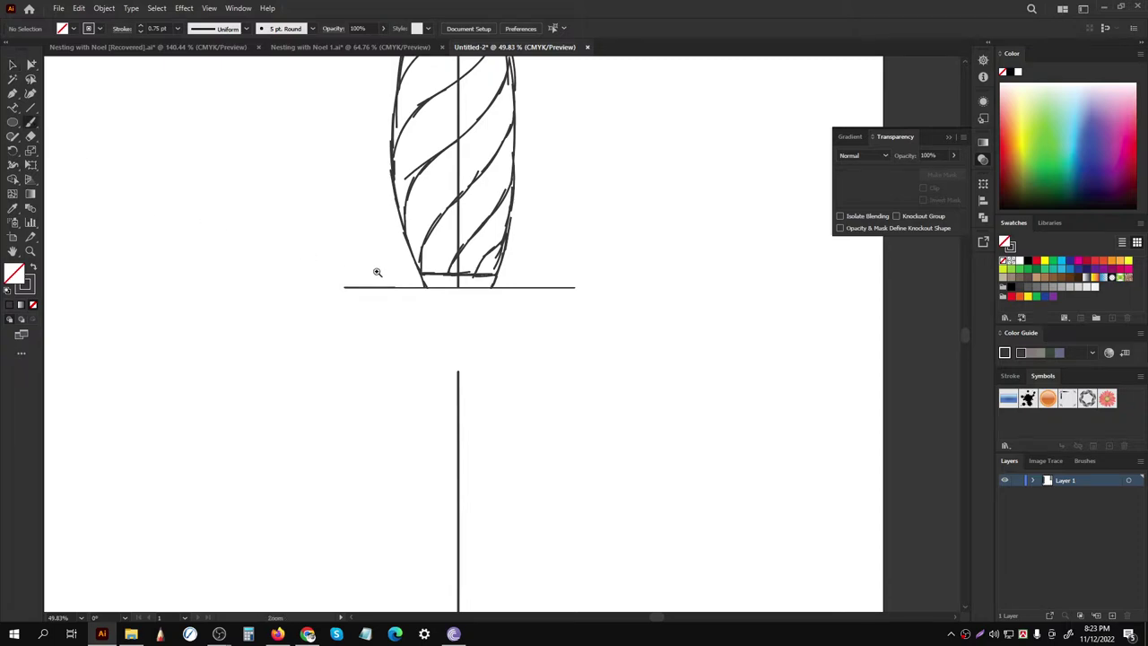
pyautogui.keyDown('alt'); pyautogui.scroll(1, 433, 274); pyautogui.keyUp('alt')
pyautogui.moveTo(476, 260); pyautogui.dragTo(474, 408)
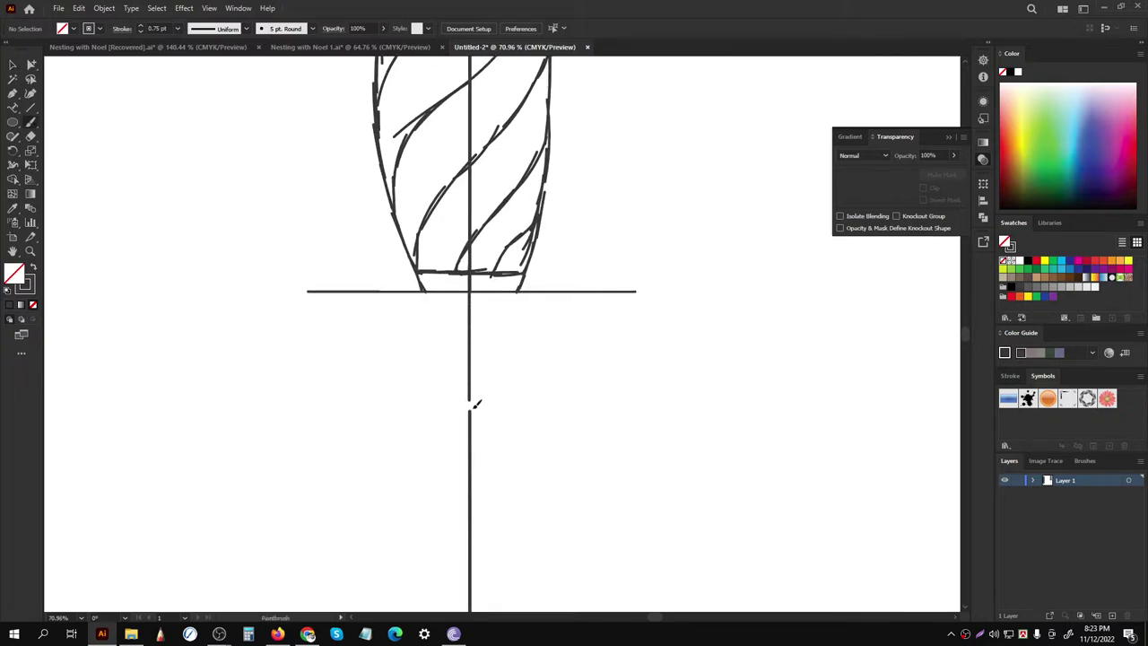
pyautogui.keyDown('alt'); pyautogui.scroll(-2, 378, 256); pyautogui.keyUp('alt')
pyautogui.keyDown('alt'); pyautogui.scroll(1, 386, 256); pyautogui.keyUp('alt')
pyautogui.keyDown('alt'); pyautogui.scroll(1, 394, 256); pyautogui.keyUp('alt')
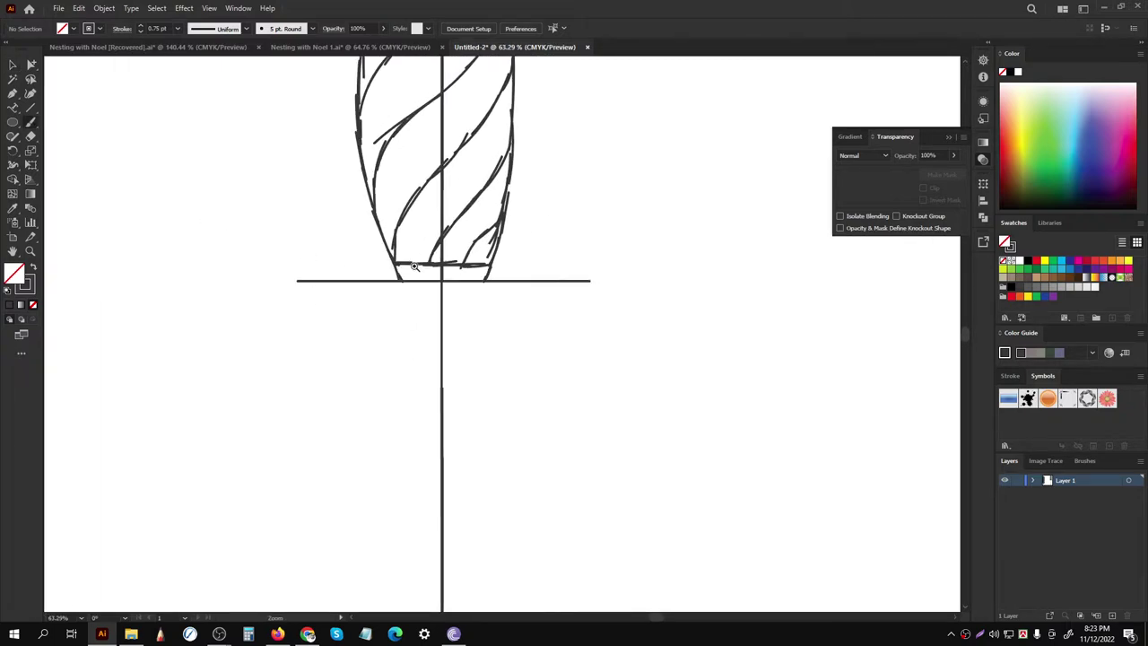
pyautogui.keyDown('alt'); pyautogui.scroll(1, 404, 256); pyautogui.keyUp('alt')
# Step: Brush a trial lower edge under the base line, then undo it
pyautogui.moveTo(412, 254)
pyautogui.mouseDown()
pyautogui.moveTo(437, 272)
pyautogui.moveTo(394, 268)
pyautogui.mouseUp()
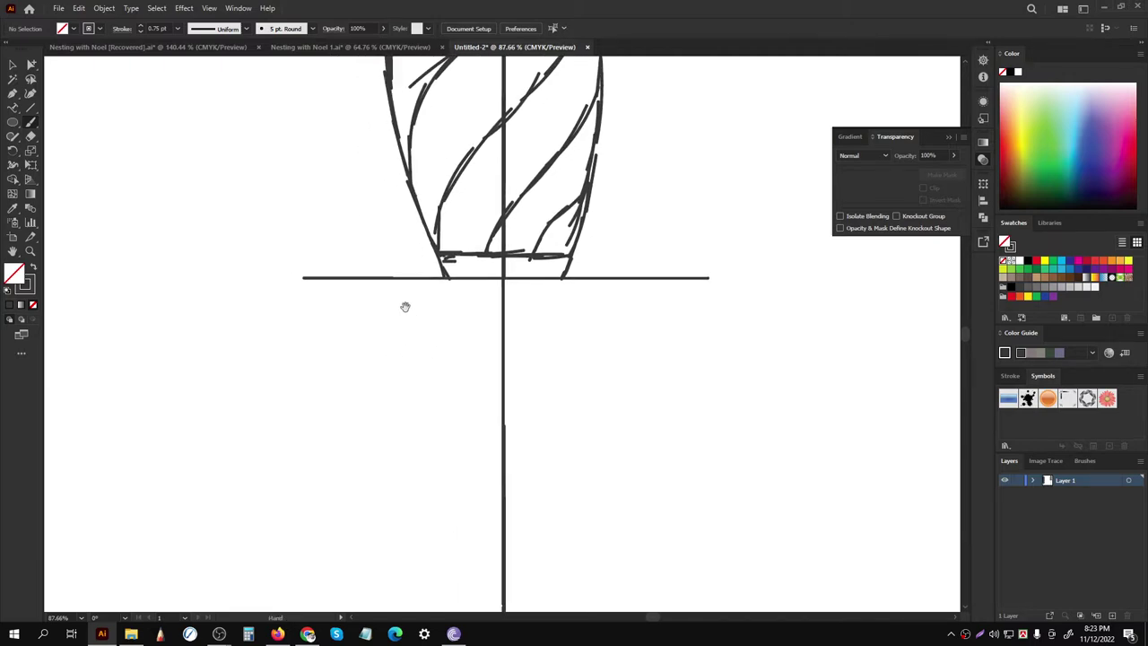
pyautogui.moveTo(313, 293); pyautogui.dragTo(317, 275)
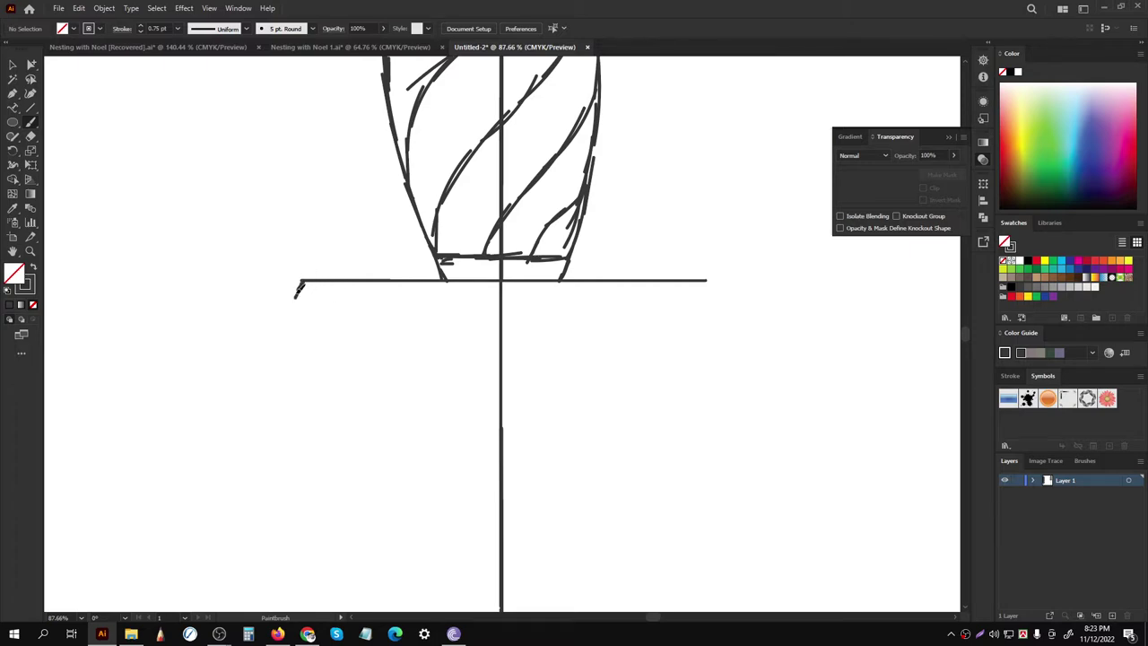
pyautogui.moveTo(304, 302); pyautogui.dragTo(591, 304)
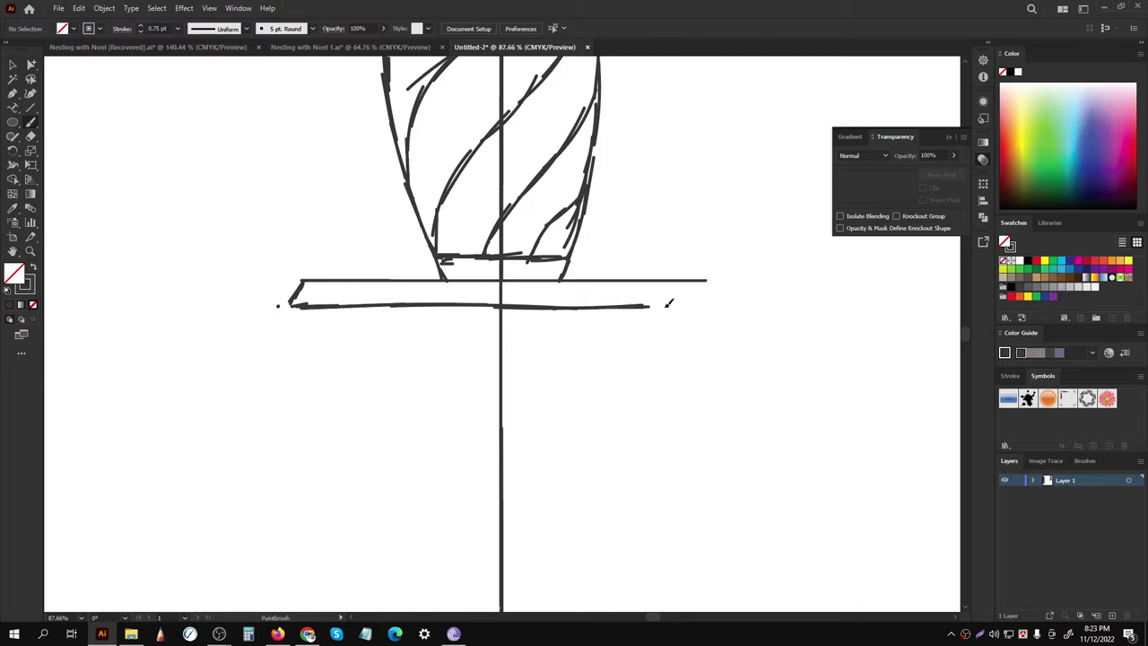
pyautogui.moveTo(591, 304)
pyautogui.mouseDown()
pyautogui.moveTo(726, 305)
pyautogui.moveTo(663, 275)
pyautogui.mouseUp()
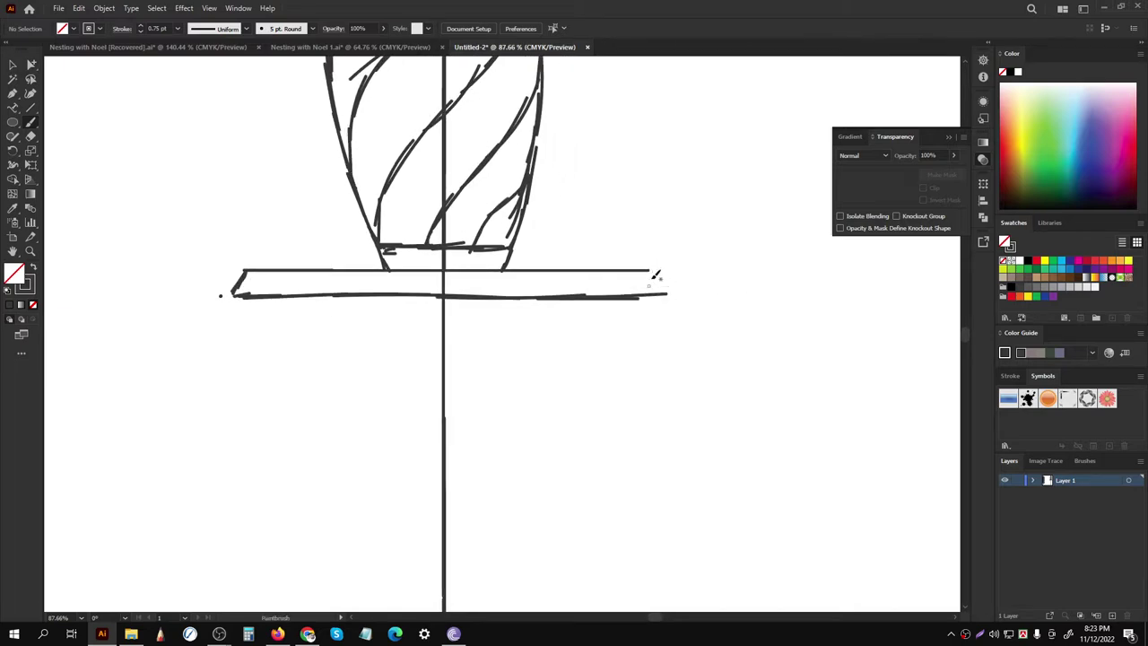
pyautogui.scroll(-2, 609, 301)
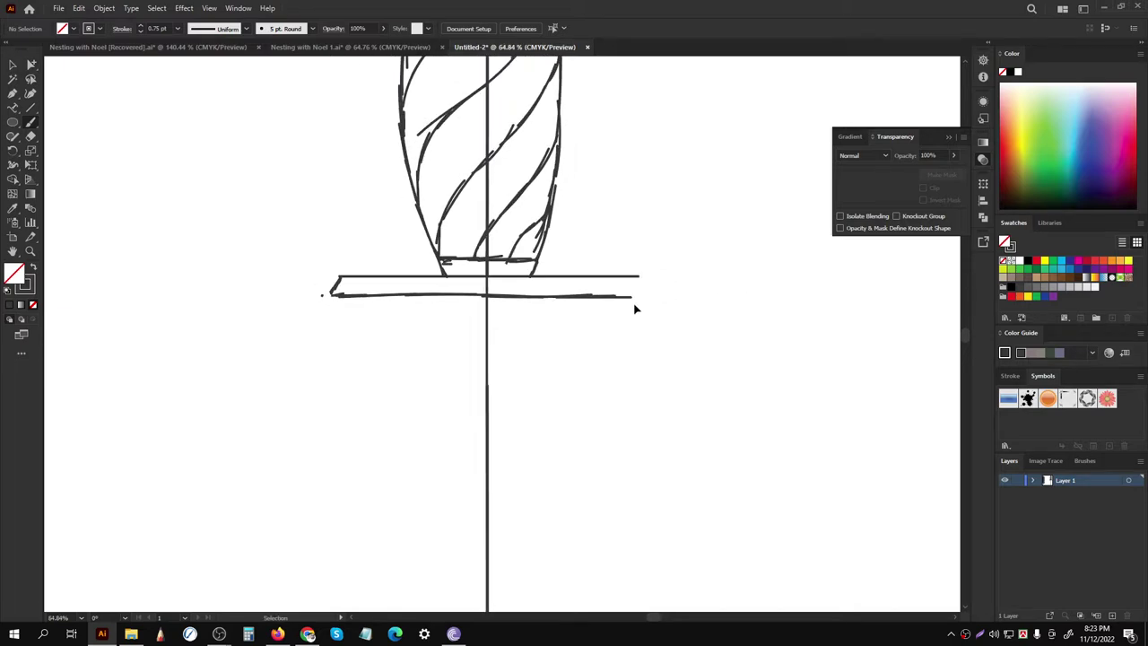
pyautogui.hotkey('ctrl', 'z')
pyautogui.hotkey('ctrl', 'z')
pyautogui.hotkey('ctrl', 'z')
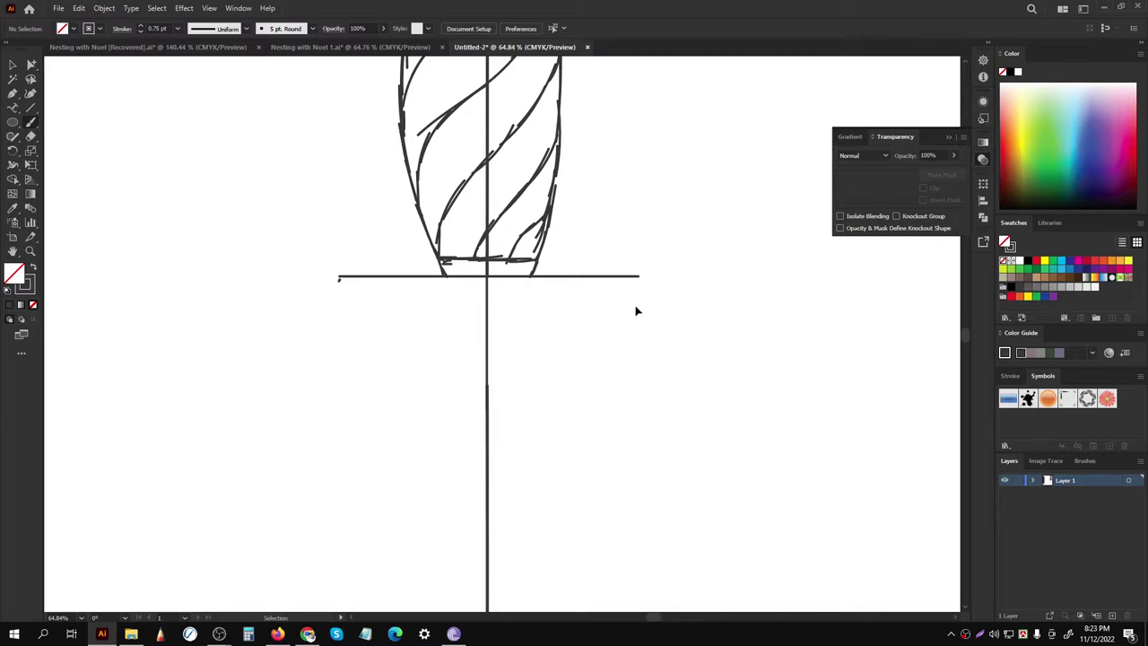
# Step: Select the horizontal base line and shorten it with the Selection tool
pyautogui.click(628, 276)
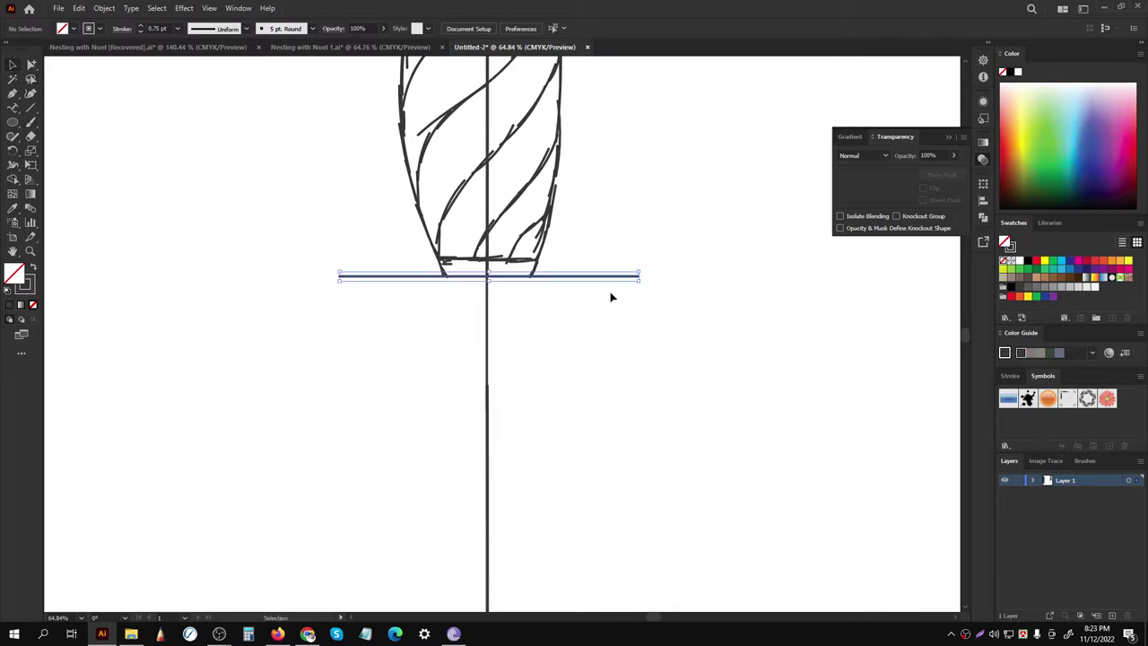
pyautogui.scroll(2, 745, 258)
pyautogui.scroll(1, 745, 258)
pyautogui.moveTo(664, 287); pyautogui.dragTo(601, 287)
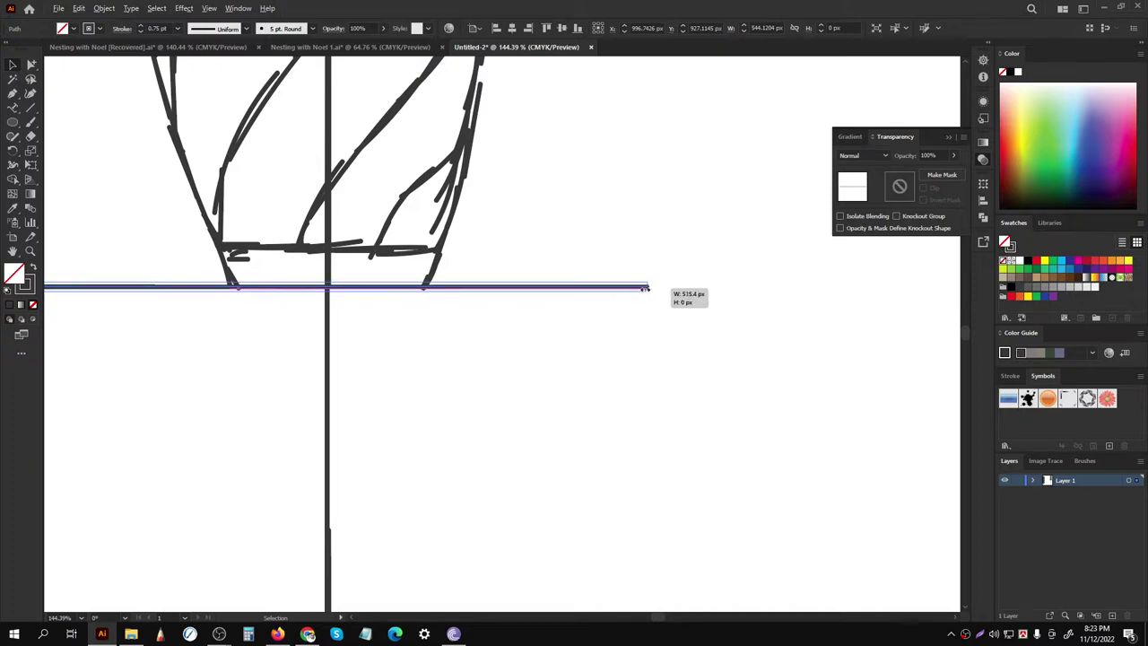
pyautogui.click(527, 333)
pyautogui.scroll(-3, 320, 398)
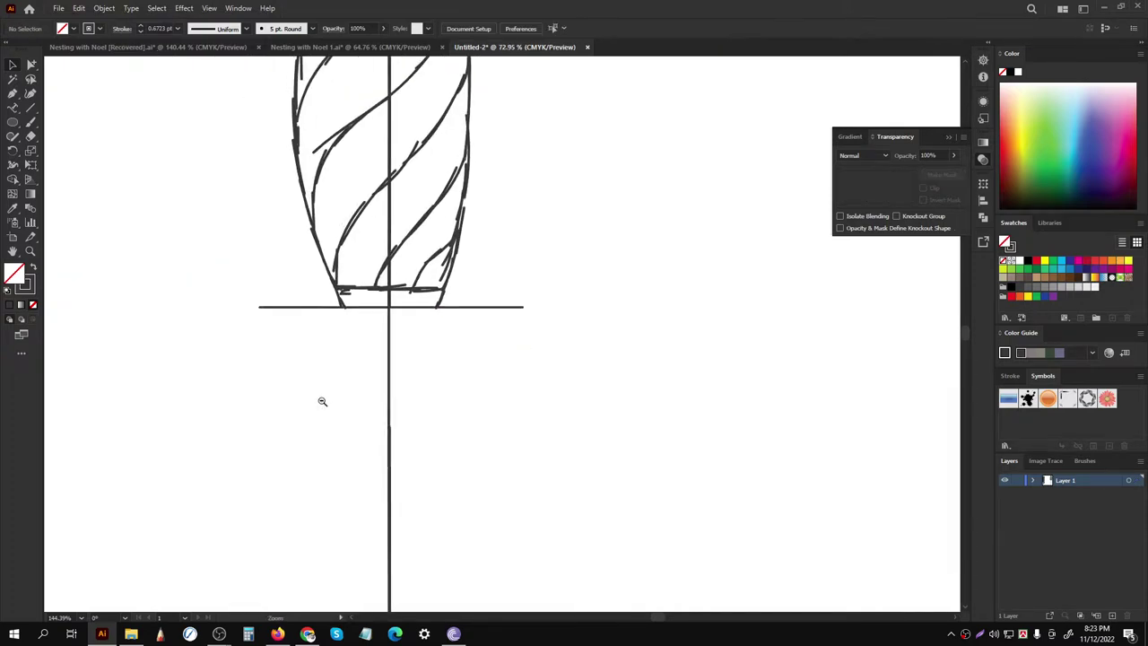
pyautogui.scroll(1, 264, 262)
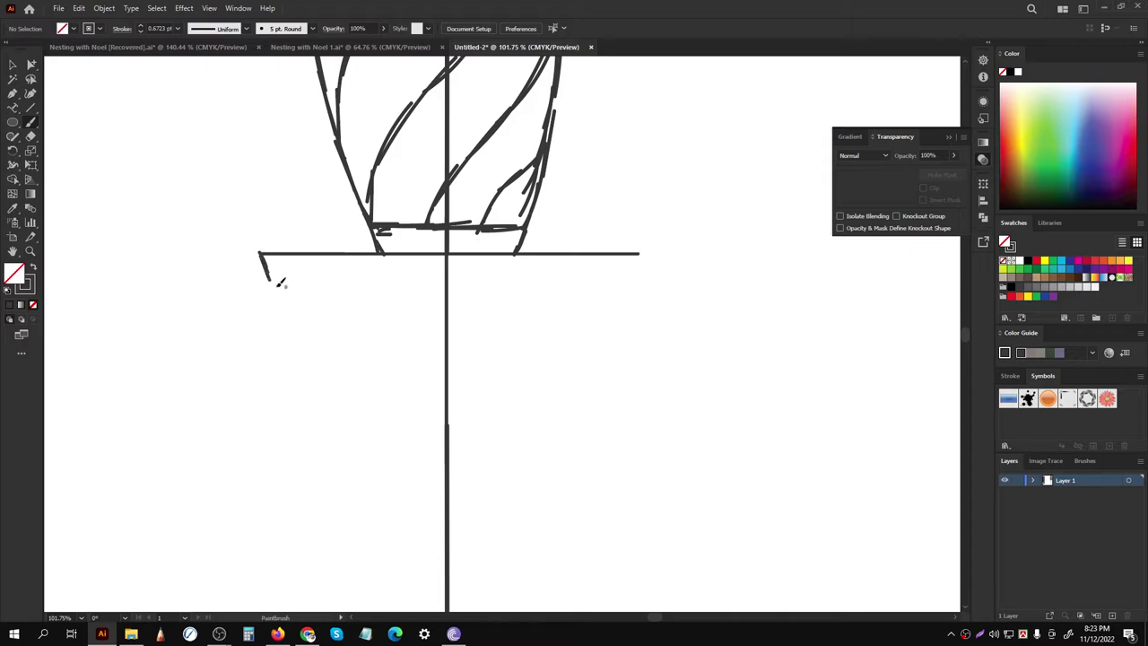
# Step: Brush the crossguard's lower edge below the base line, removing the slanted end stroke
pyautogui.moveTo(272, 276); pyautogui.dragTo(661, 281)
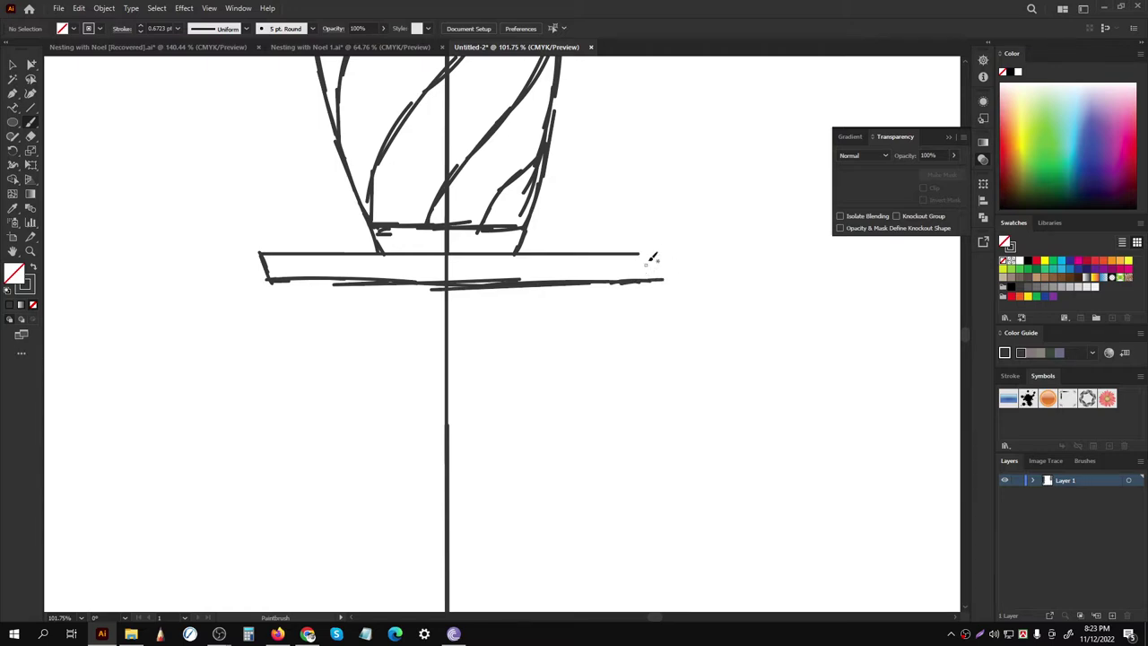
pyautogui.press('v')
pyautogui.hotkey('ctrl', 'z')
pyautogui.scroll(-2, 436, 377)
pyautogui.scroll(-1, 515, 257)
# Step: Paint the blade's left edge from below the crossguard down to the tip
pyautogui.scroll(-3, 450, 320)
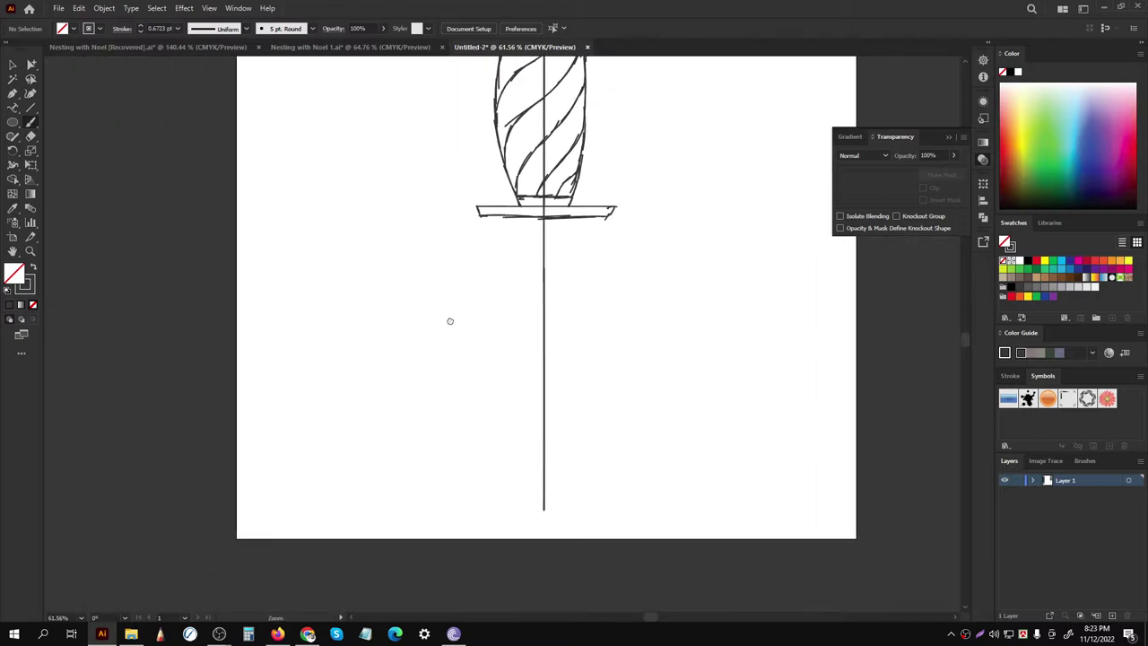
pyautogui.scroll(1, 450, 320)
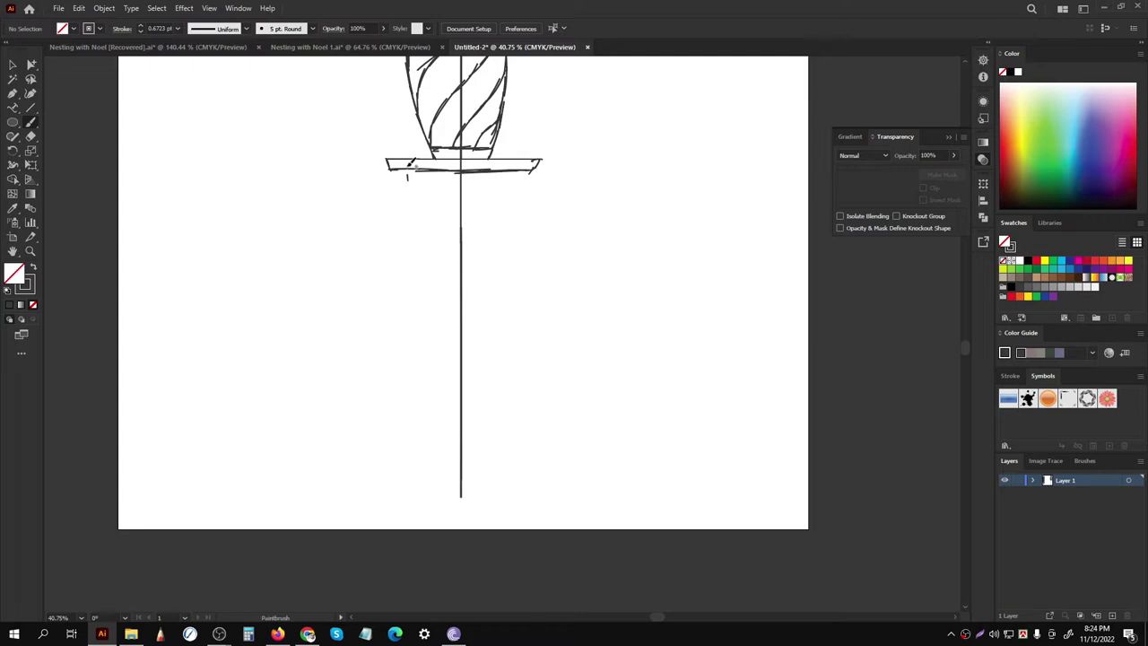
pyautogui.moveTo(404, 175); pyautogui.dragTo(418, 290)
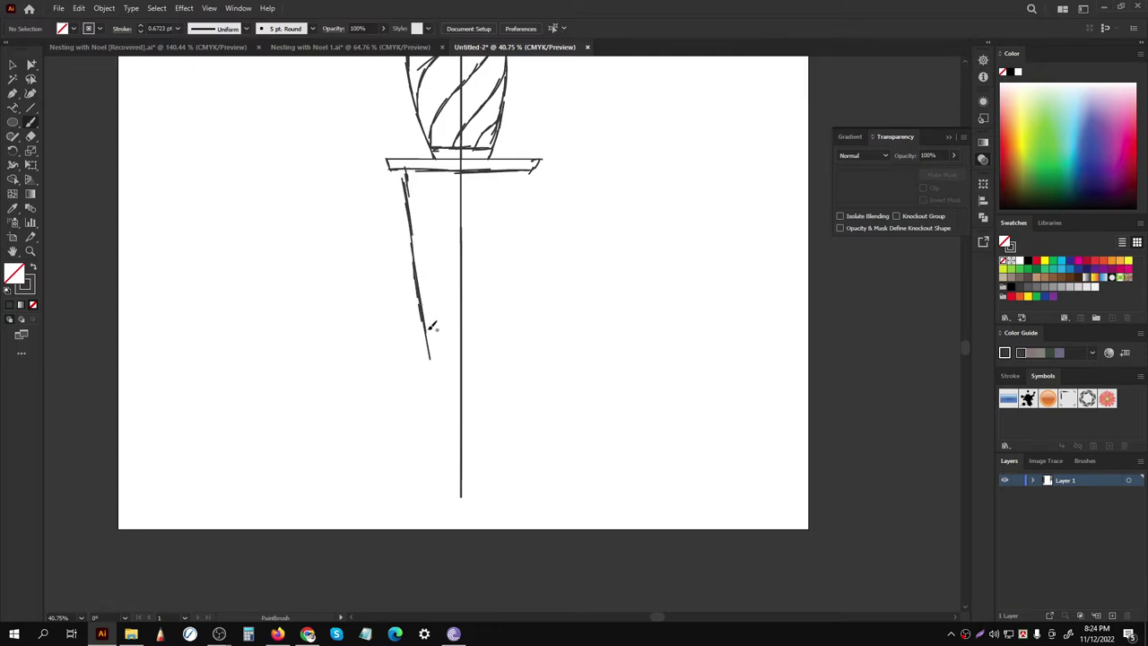
pyautogui.moveTo(418, 291); pyautogui.dragTo(441, 409)
pyautogui.moveTo(430, 329); pyautogui.dragTo(458, 489)
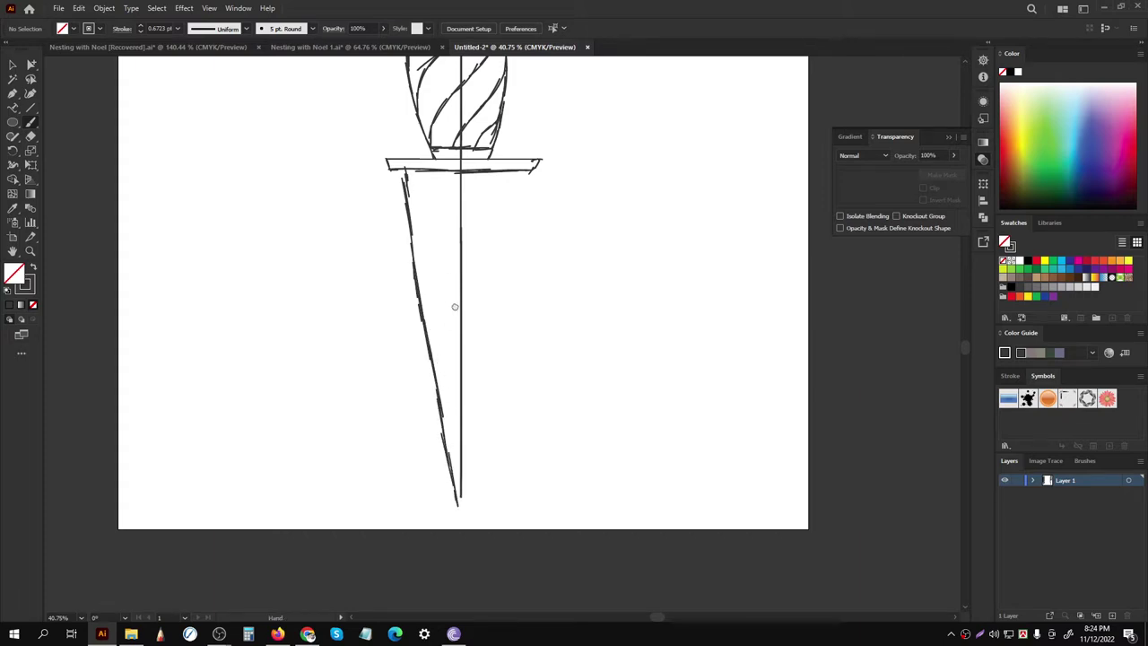
# Step: Delete the stray stroke at the crossguard's right end using the Group Selection tool
pyautogui.scroll(1, 456, 302)
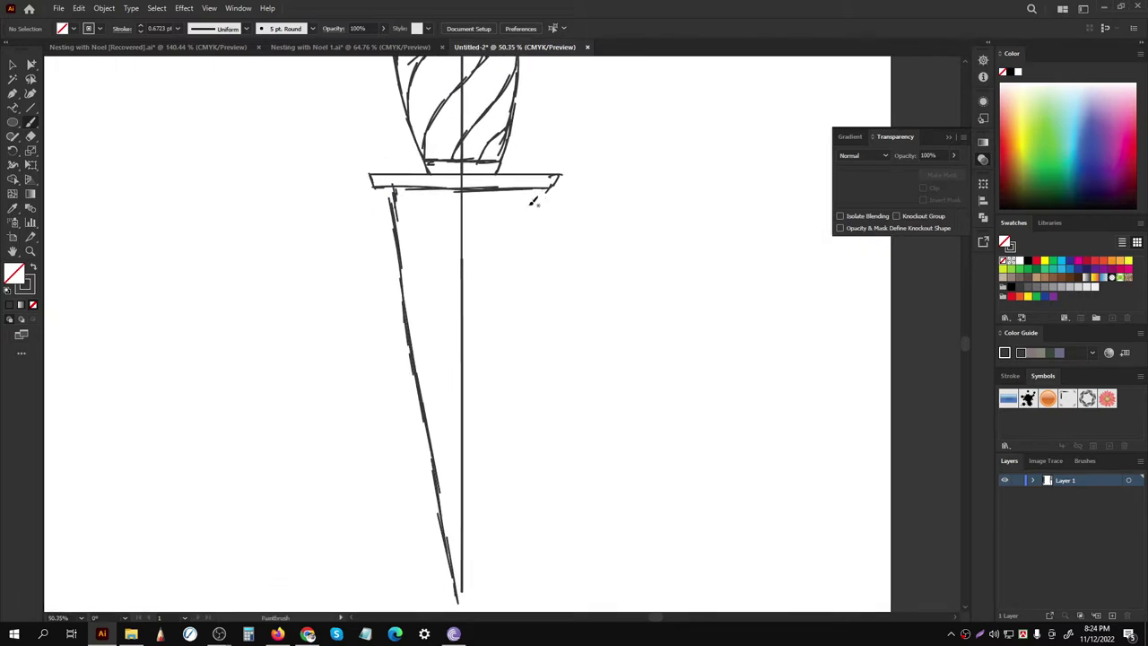
pyautogui.moveTo(542, 203); pyautogui.dragTo(558, 183)
pyautogui.scroll(3, 536, 191)
pyautogui.click(28, 65)
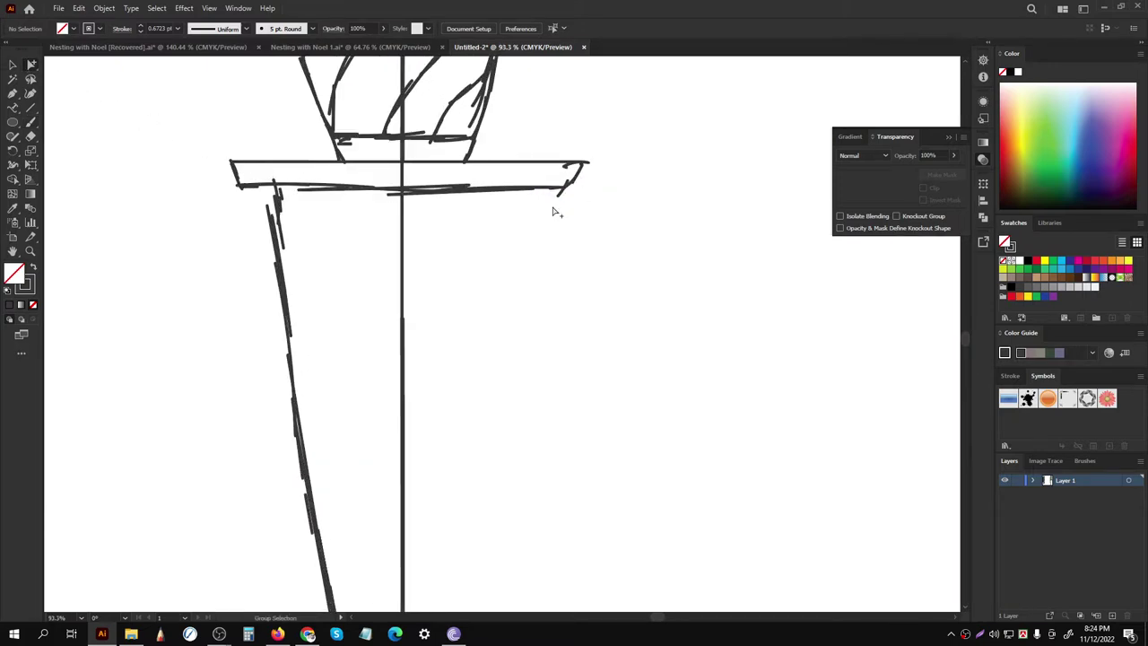
pyautogui.click(558, 198)
pyautogui.press('Delete')
# Step: Paint the blade's right edge down to meet the left edge at a pointed tip
pyautogui.click(31, 122)
pyautogui.scroll(-3, 487, 297)
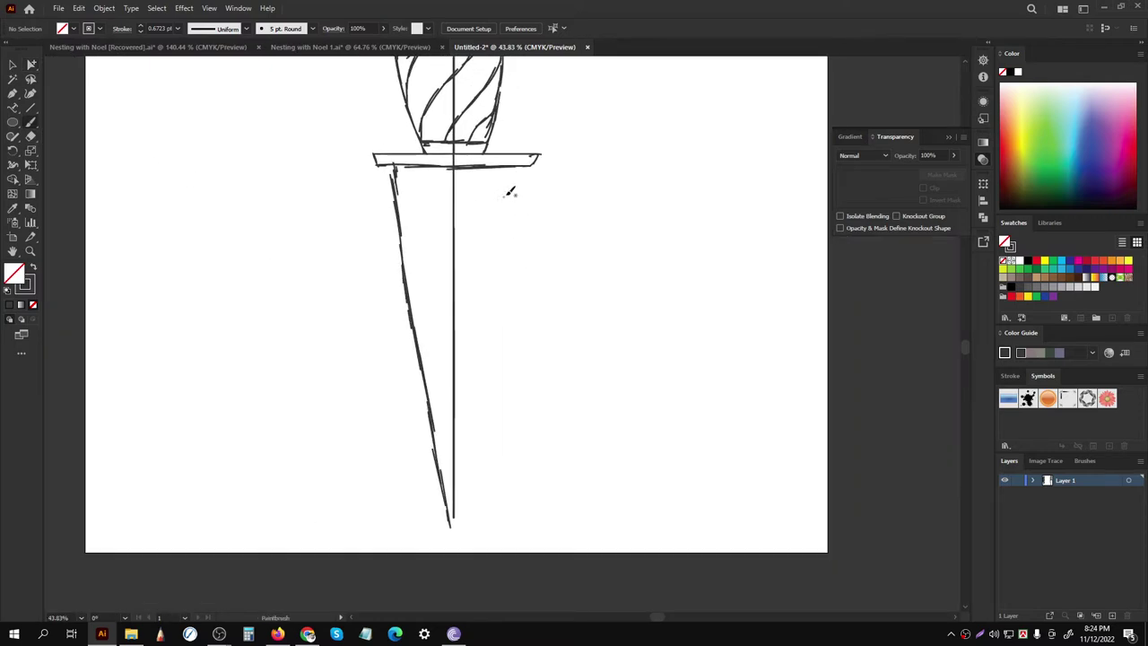
pyautogui.moveTo(518, 166); pyautogui.dragTo(507, 235)
pyautogui.moveTo(520, 168); pyautogui.dragTo(485, 387)
pyautogui.moveTo(490, 345); pyautogui.dragTo(482, 414)
pyautogui.scroll(-2, 482, 394)
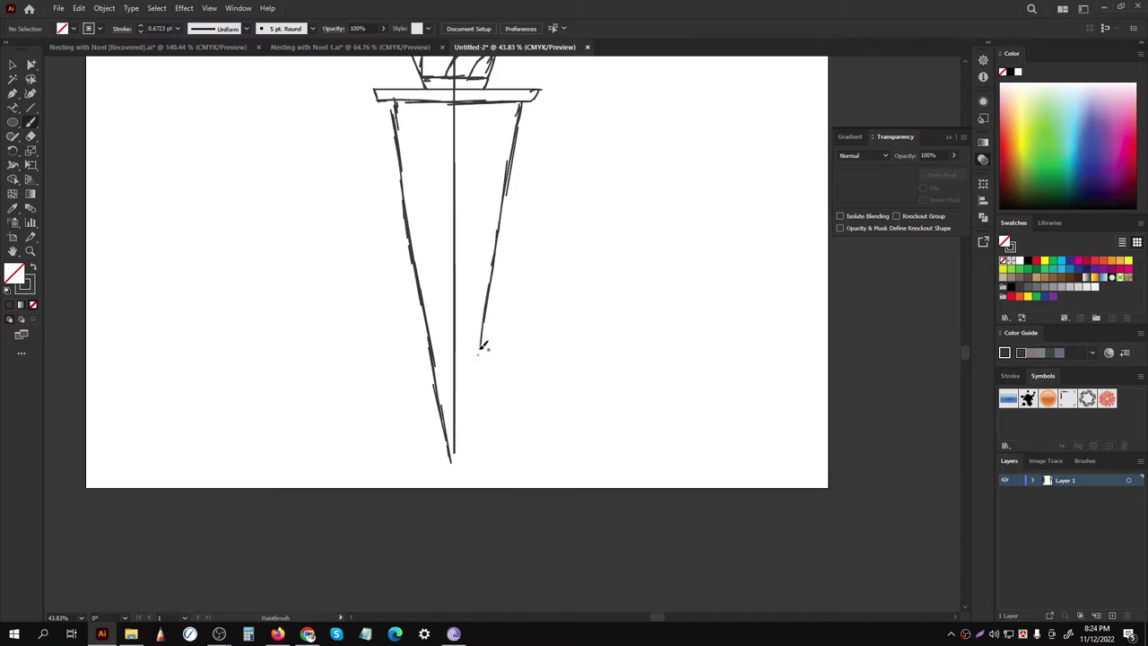
pyautogui.moveTo(488, 328); pyautogui.dragTo(455, 465)
pyautogui.hotkey('ctrl', 'z')
pyautogui.moveTo(469, 422); pyautogui.dragTo(461, 470)
# Step: Touch up the blade tip and paint a horizontal ribbon stroke across the upper blade
pyautogui.moveTo(464, 427); pyautogui.dragTo(453, 472)
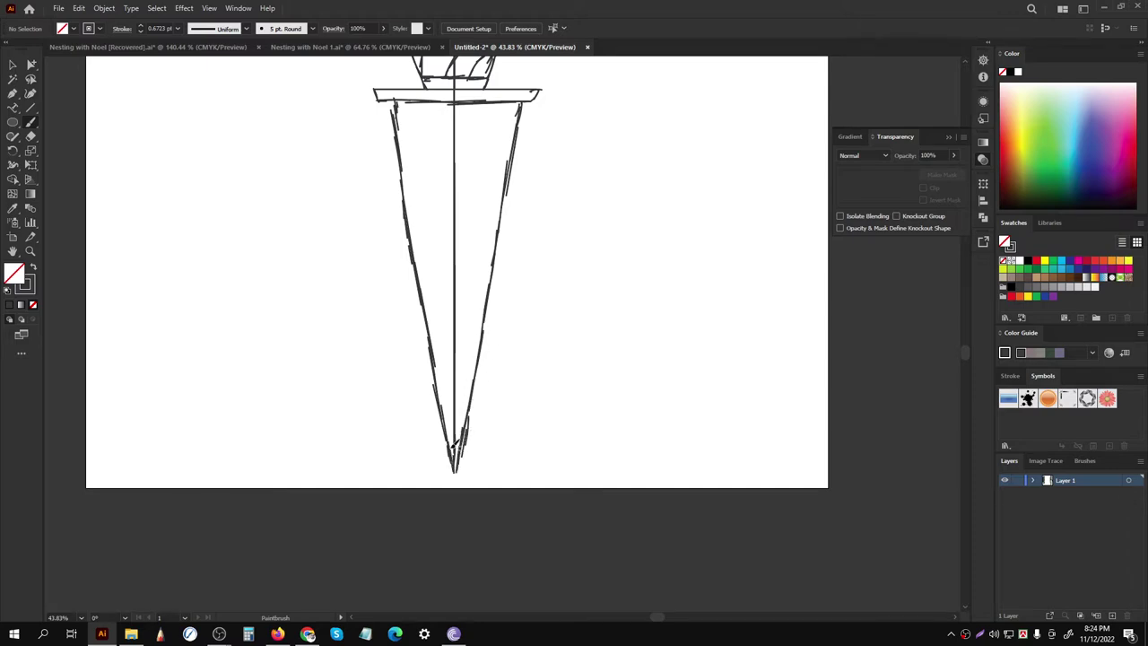
pyautogui.scroll(-3, 389, 432)
pyautogui.scroll(3, 389, 371)
pyautogui.scroll(2, 468, 243)
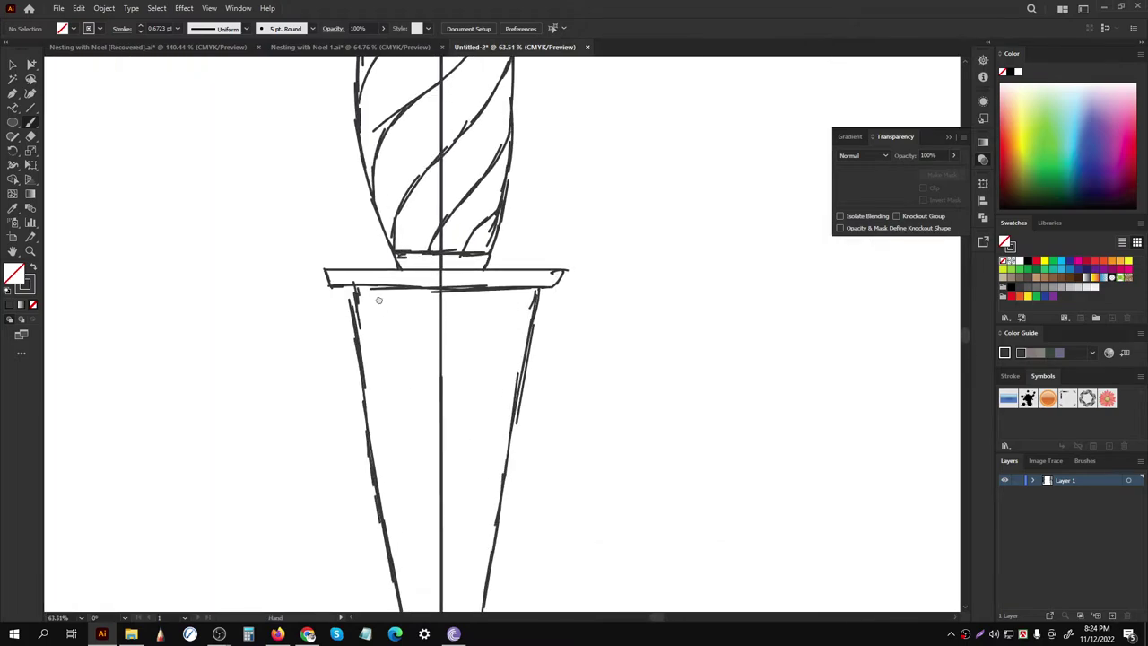
pyautogui.moveTo(328, 308)
pyautogui.mouseDown()
pyautogui.moveTo(353, 367)
pyautogui.moveTo(332, 333)
pyautogui.moveTo(372, 380)
pyautogui.mouseUp()
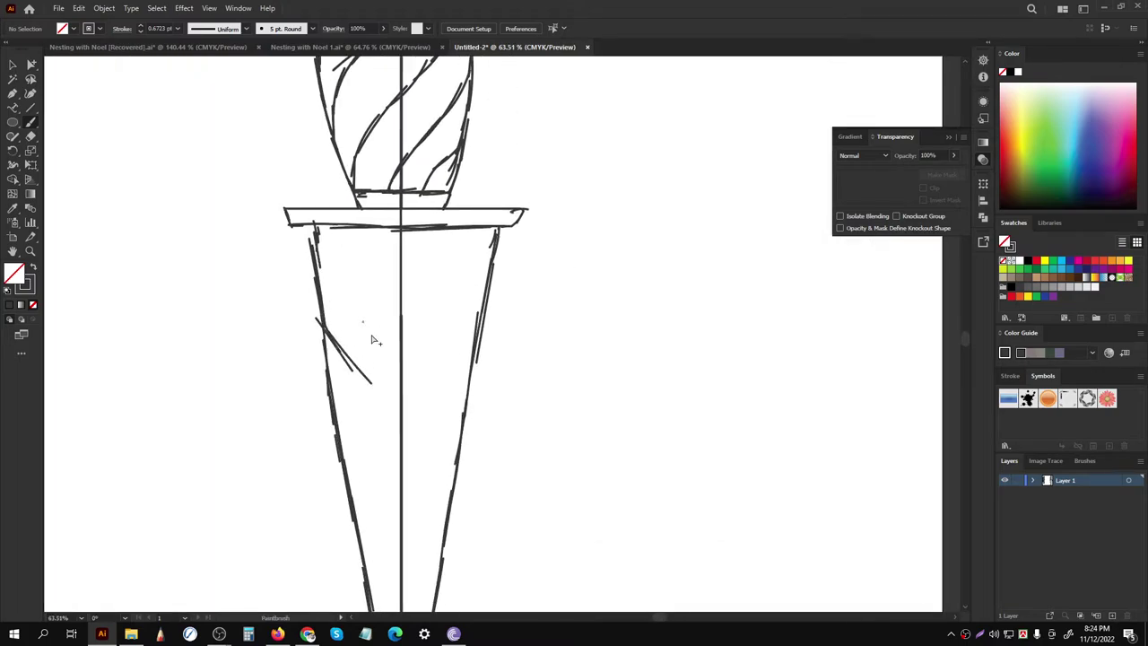
pyautogui.hotkey('ctrl', 'z')
pyautogui.hotkey('ctrl', 'z')
pyautogui.hotkey('ctrl', 'z')
pyautogui.moveTo(324, 339)
pyautogui.mouseDown()
pyautogui.moveTo(403, 412)
pyautogui.moveTo(489, 339)
pyautogui.mouseUp()
# Step: Paint the V-shaped ribbon arms across the upper blade, undoing a misplaced diagonal
pyautogui.scroll(-3, 500, 302)
pyautogui.scroll(-1, 385, 328)
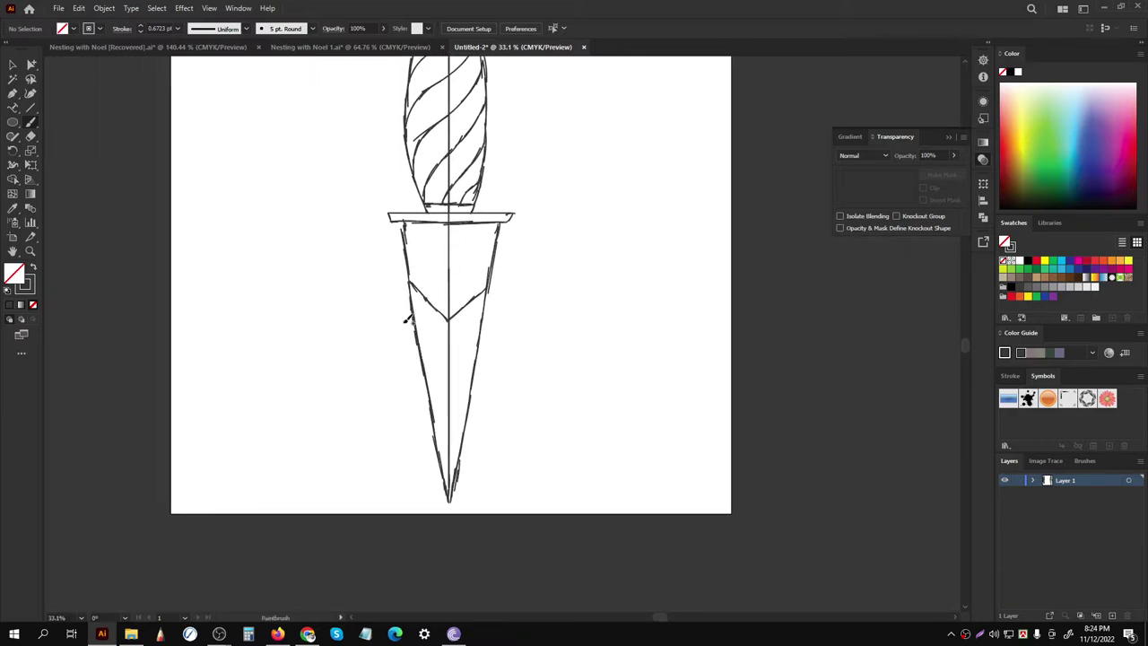
pyautogui.scroll(2, 465, 315)
pyautogui.scroll(2, 412, 318)
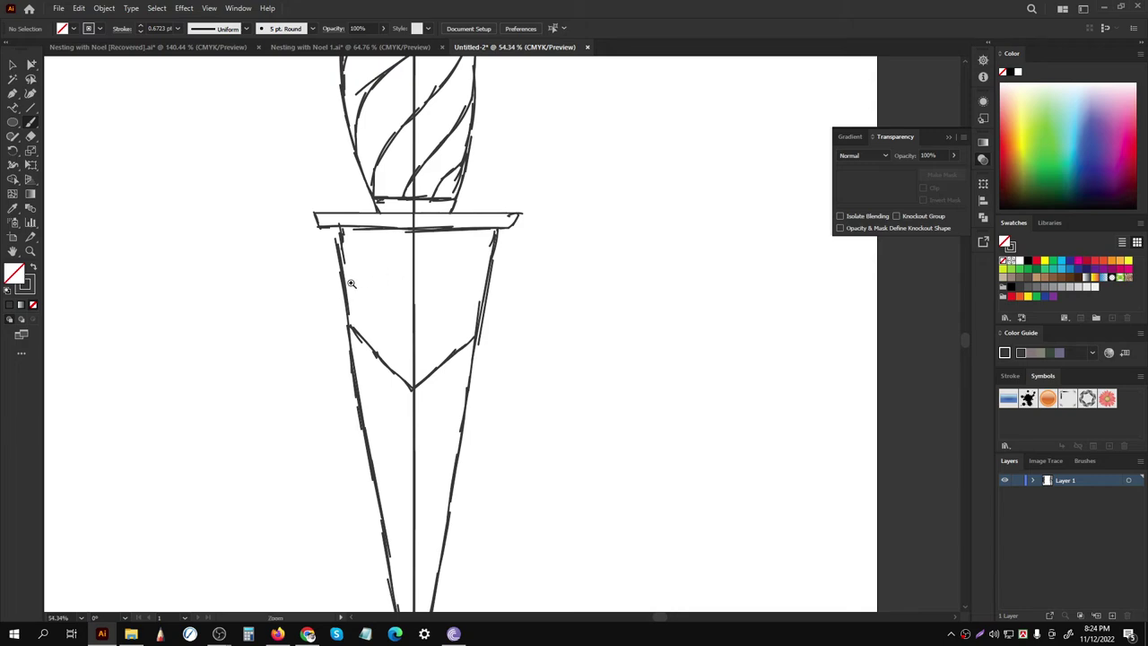
pyautogui.moveTo(363, 330); pyautogui.dragTo(408, 356)
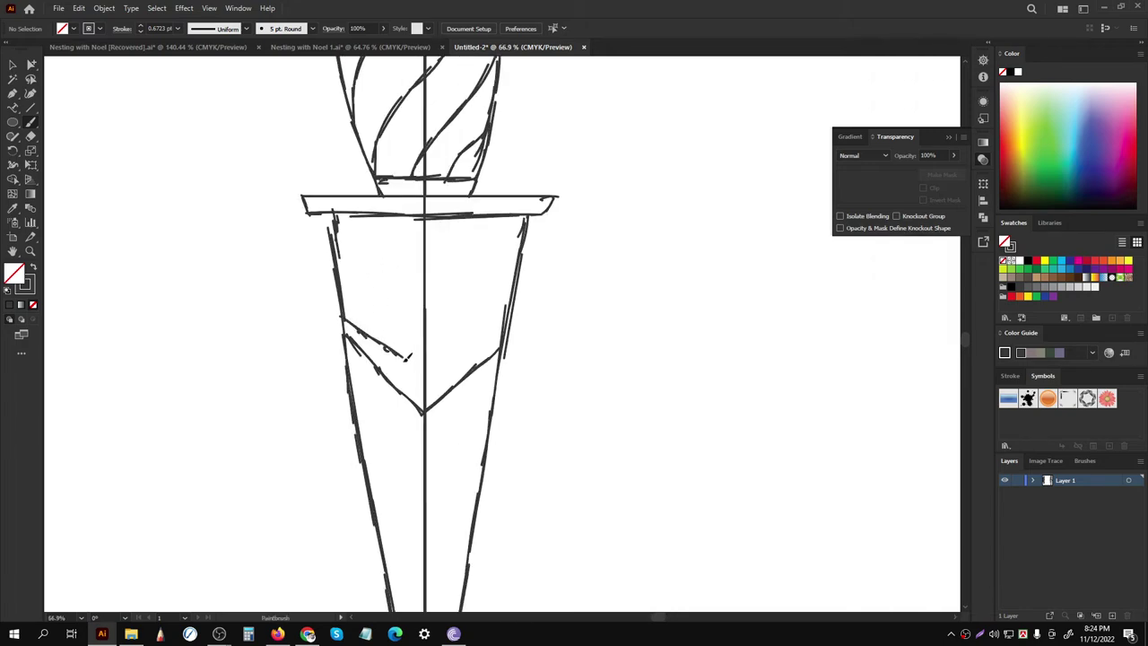
pyautogui.hotkey('ctrl', 'z')
pyautogui.hotkey('ctrl', 'z')
pyautogui.hotkey('ctrl', 'z')
pyautogui.moveTo(452, 387); pyautogui.dragTo(499, 349)
pyautogui.moveTo(345, 313)
pyautogui.mouseDown()
pyautogui.moveTo(426, 384)
pyautogui.moveTo(417, 405)
pyautogui.moveTo(506, 332)
pyautogui.moveTo(496, 310)
pyautogui.mouseUp()
# Step: Paint three diagonal facet strokes rising from the ribbon to the crossguard
pyautogui.scroll(-3, 433, 334)
pyautogui.scroll(1, 434, 334)
pyautogui.scroll(1, 482, 310)
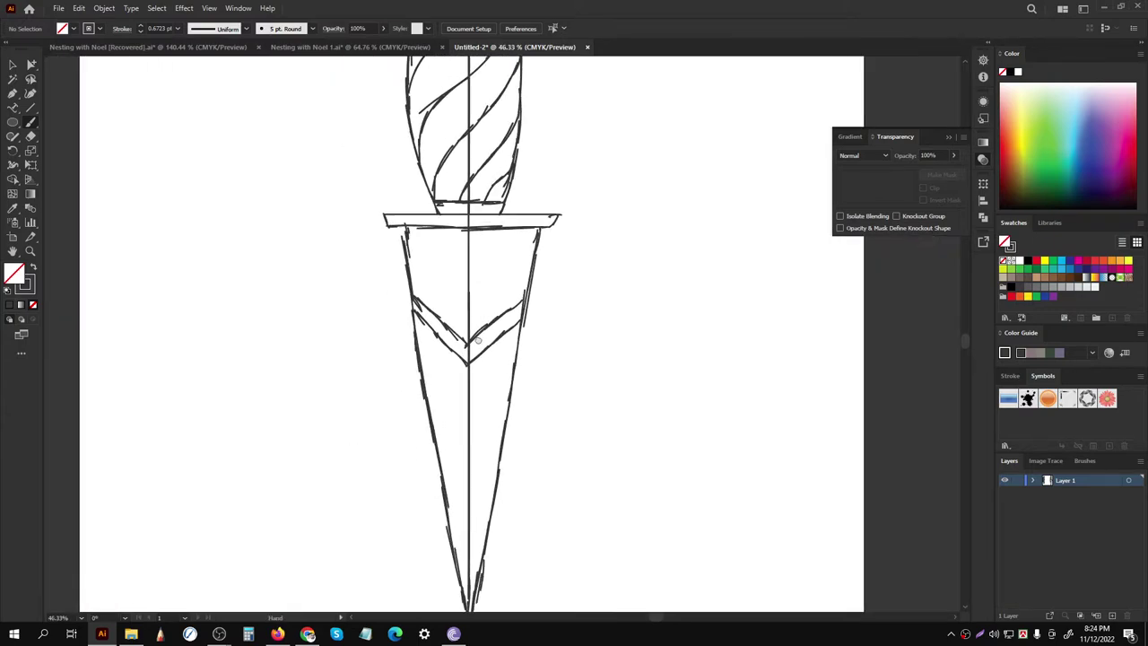
pyautogui.scroll(2, 467, 270)
pyautogui.moveTo(467, 247); pyautogui.dragTo(427, 363)
pyautogui.moveTo(434, 281); pyautogui.dragTo(408, 303)
pyautogui.moveTo(439, 271); pyautogui.dragTo(466, 334)
# Step: Zoom in and add a short touch-up stroke where the spiral handle meets the crossguard
pyautogui.scroll(-2, 305, 476)
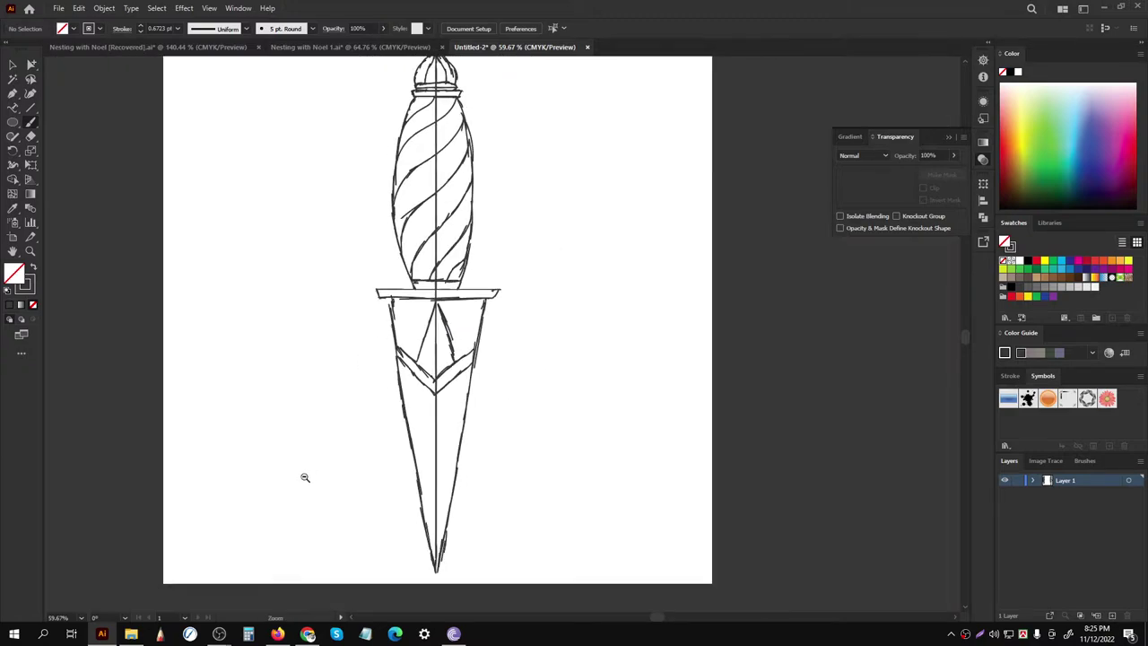
pyautogui.scroll(-1, 379, 344)
pyautogui.scroll(-2, 498, 293)
pyautogui.scroll(1, 498, 293)
pyautogui.scroll(1, 512, 255)
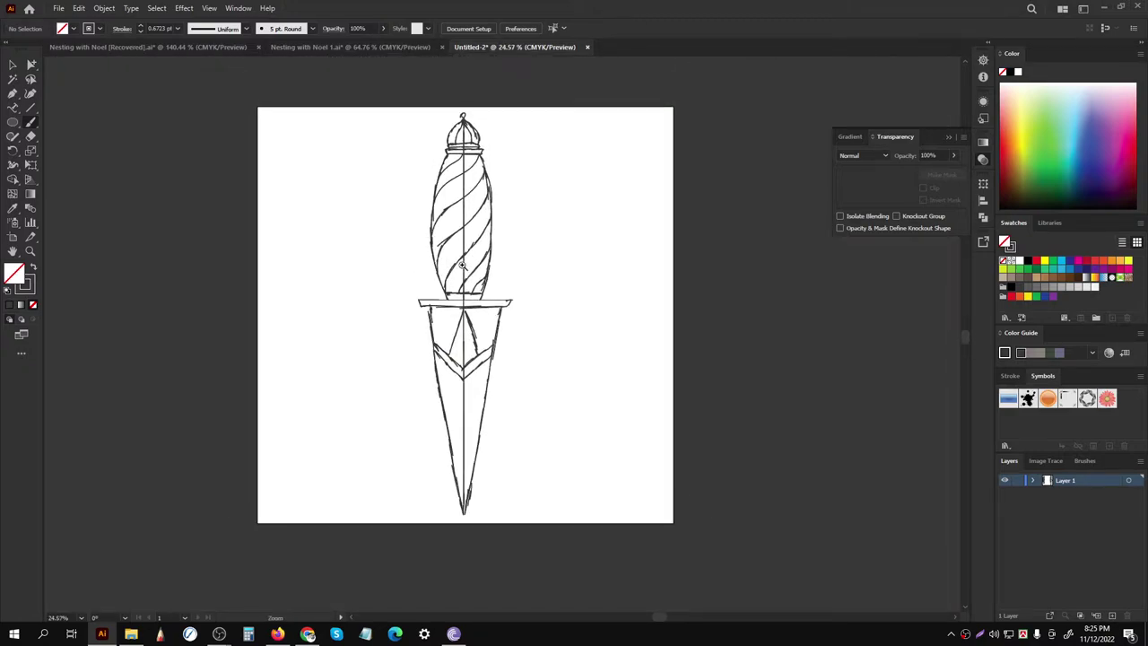
pyautogui.scroll(1, 500, 273)
pyautogui.scroll(1, 497, 299)
pyautogui.scroll(1, 418, 269)
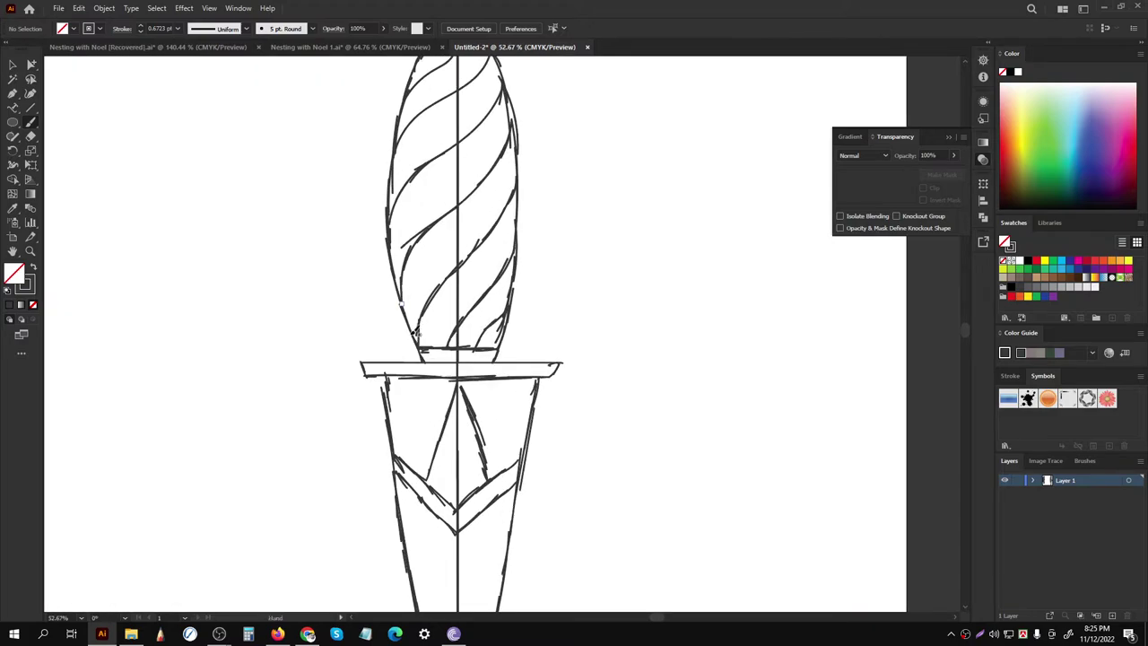
pyautogui.scroll(1, 414, 339)
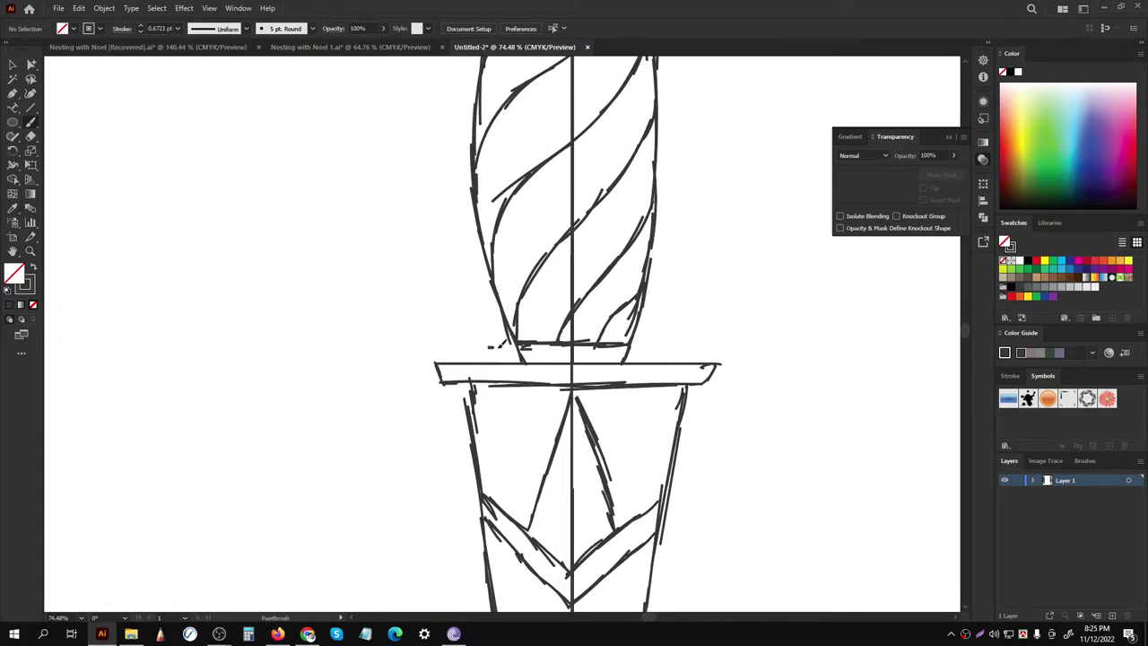
pyautogui.scroll(1, 513, 348)
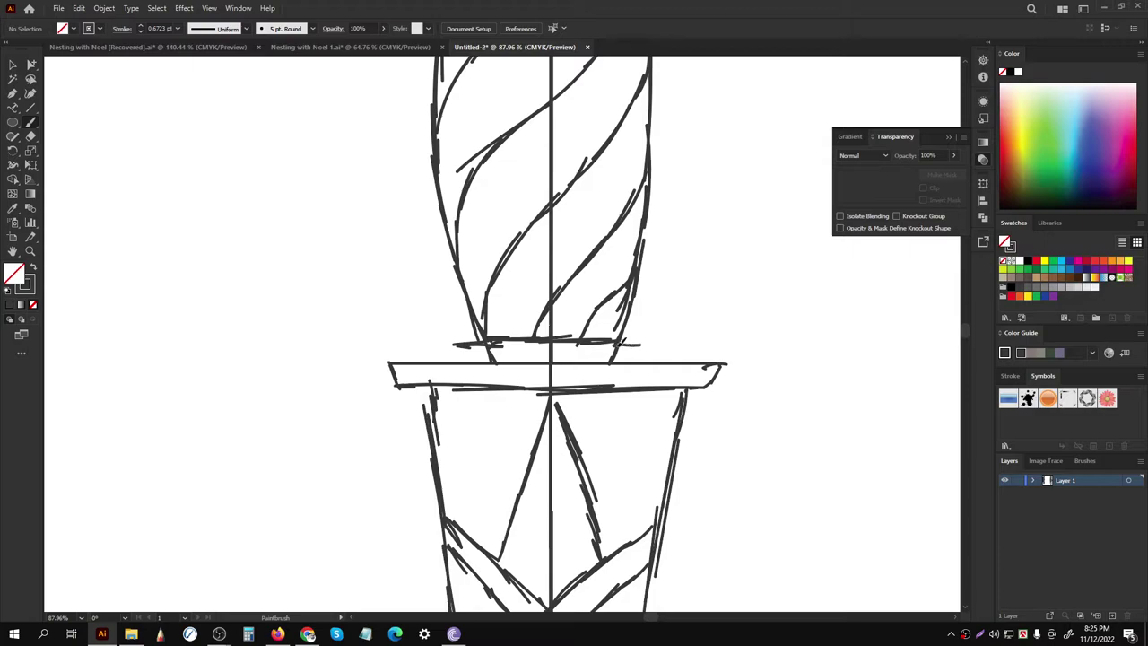
pyautogui.scroll(1, 435, 349)
pyautogui.moveTo(608, 311); pyautogui.dragTo(534, 314)
# Step: Pan and zoom out to view the whole dagger, then zoom in on the spiral handle
pyautogui.moveTo(784, 283); pyautogui.dragTo(530, 310)
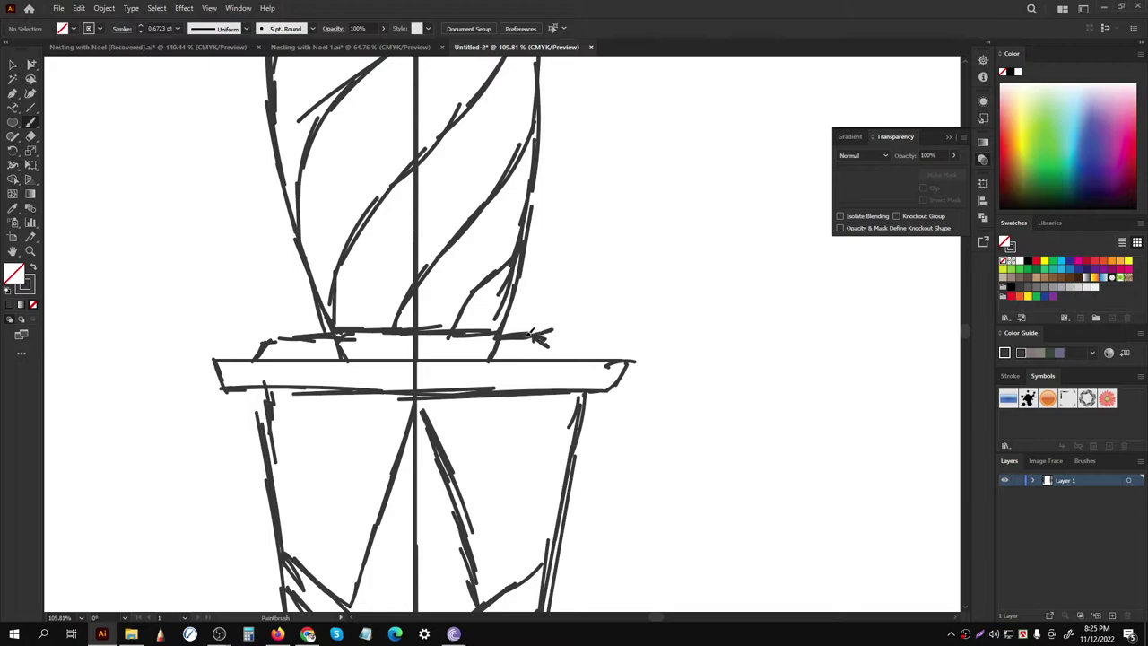
pyautogui.scroll(-5, 467, 333)
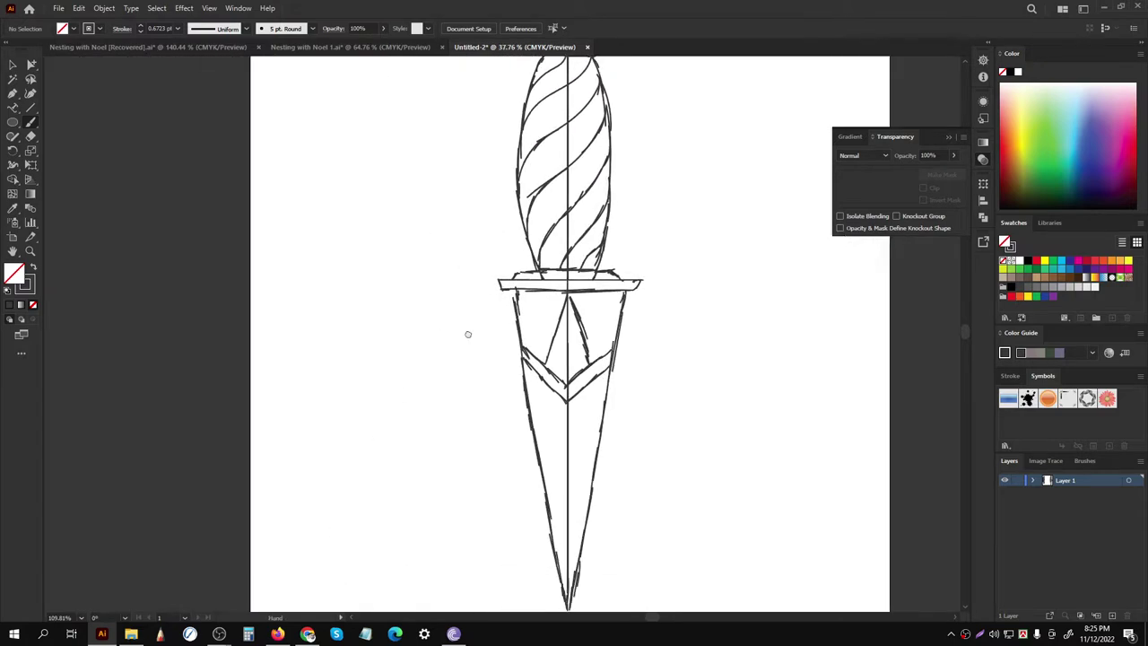
pyautogui.scroll(2, 467, 334)
pyautogui.scroll(-2, 470, 350)
pyautogui.scroll(2, 473, 368)
pyautogui.scroll(-3, 475, 386)
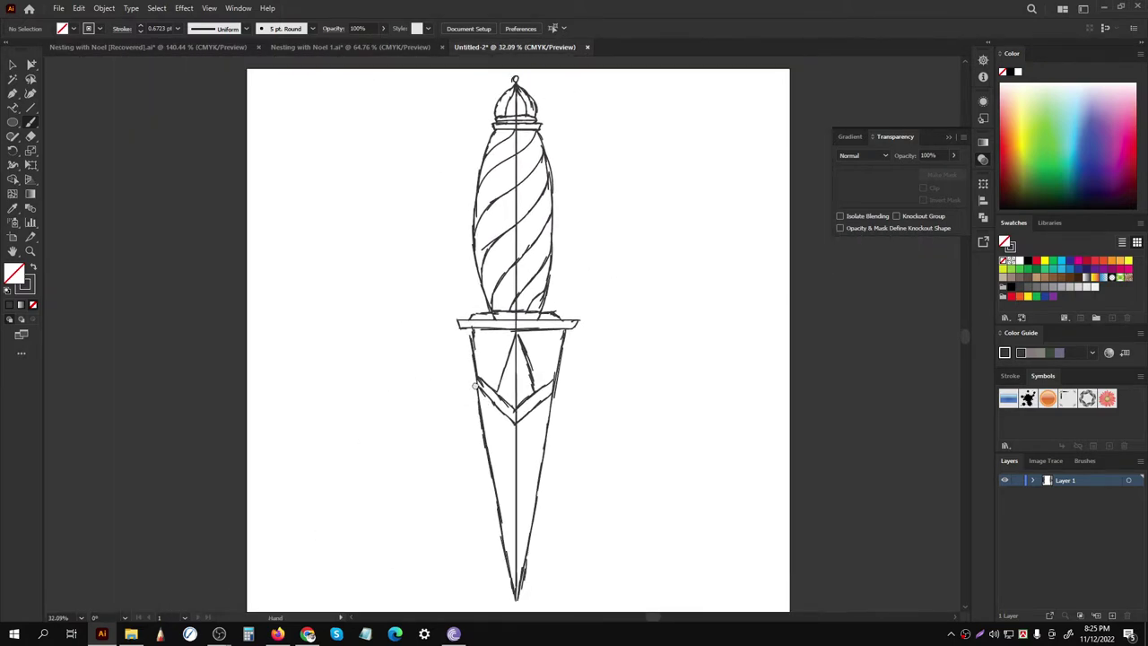
pyautogui.scroll(1, 539, 315)
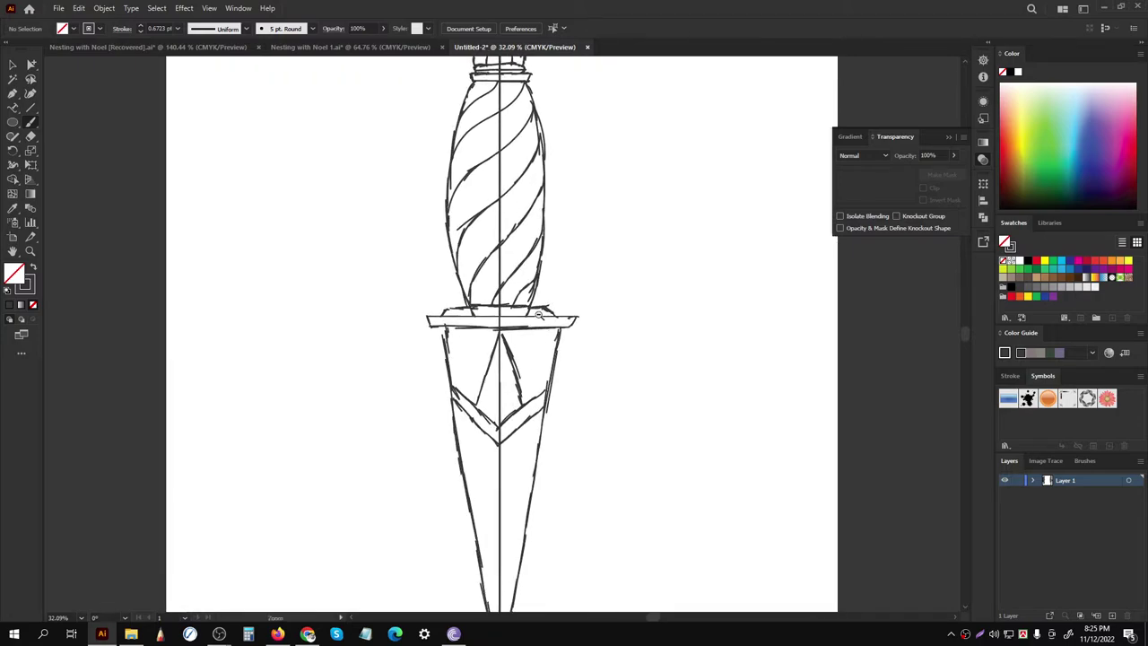
pyautogui.moveTo(539, 315); pyautogui.dragTo(423, 420)
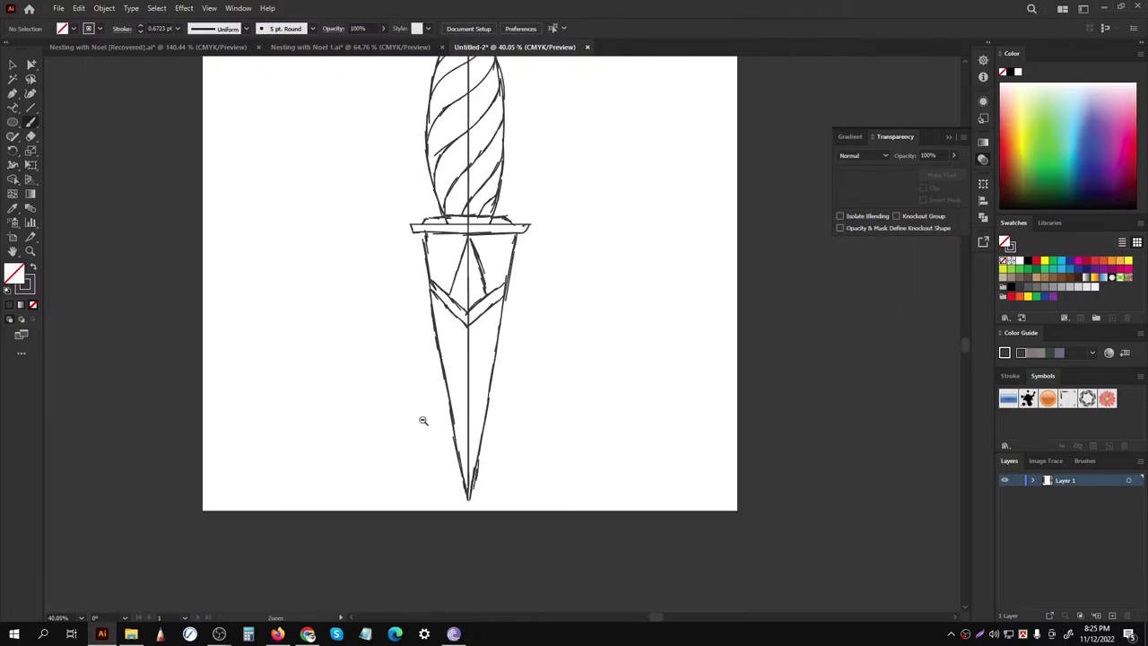
pyautogui.moveTo(423, 419)
pyautogui.mouseDown()
pyautogui.moveTo(494, 370)
pyautogui.moveTo(462, 446)
pyautogui.moveTo(384, 325)
pyautogui.moveTo(440, 239)
pyautogui.moveTo(508, 192)
pyautogui.moveTo(481, 215)
pyautogui.mouseUp()
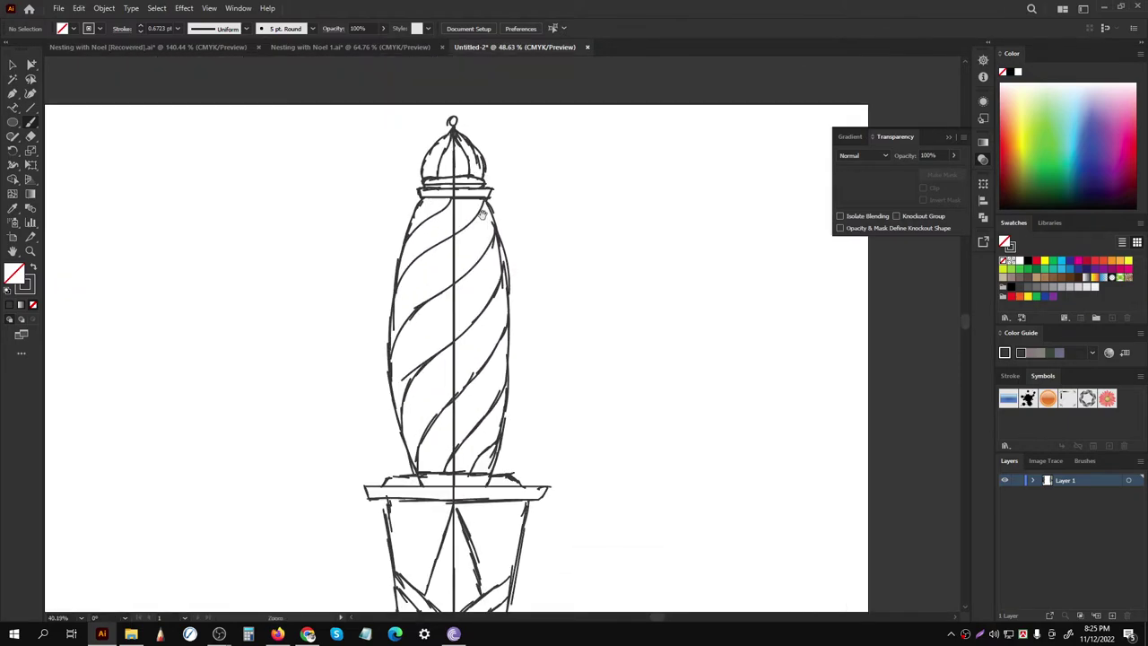
pyautogui.moveTo(440, 380)
pyautogui.mouseDown()
pyautogui.moveTo(343, 468)
pyautogui.moveTo(416, 249)
pyautogui.moveTo(448, 242)
pyautogui.mouseUp()
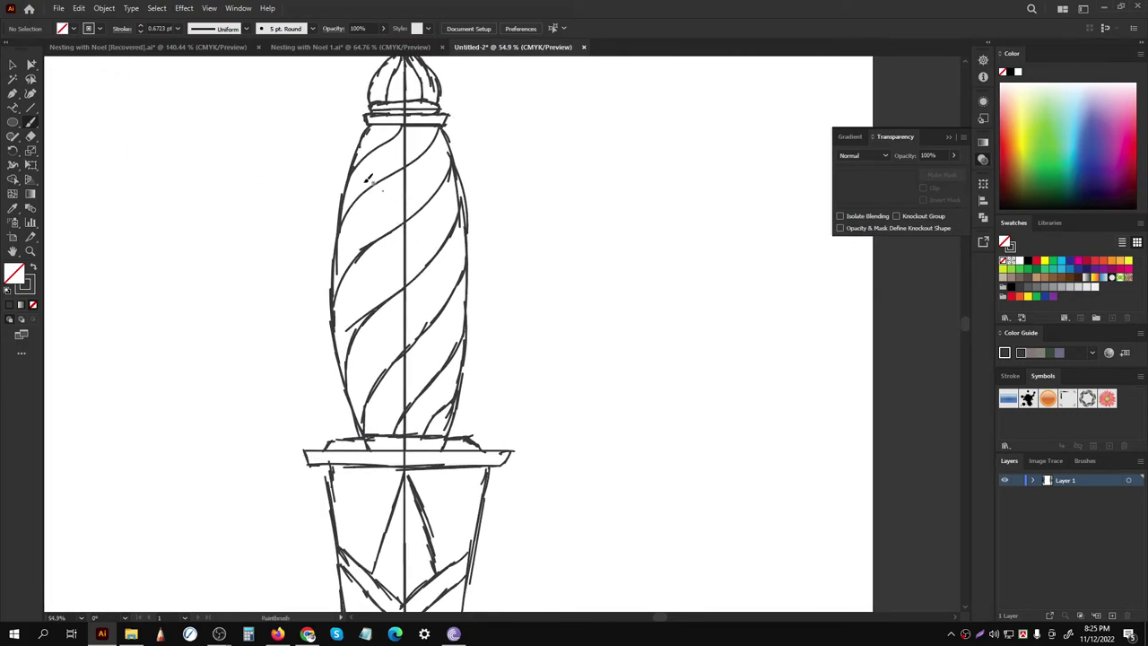
# Step: Set a 0.25 pt stroke weight and hatch the handle's left shaded band
pyautogui.click(177, 28)
pyautogui.click(190, 43)
pyautogui.moveTo(352, 226)
pyautogui.mouseDown()
pyautogui.moveTo(384, 274)
pyautogui.moveTo(368, 305)
pyautogui.mouseUp()
pyautogui.scroll(1, 384, 274)
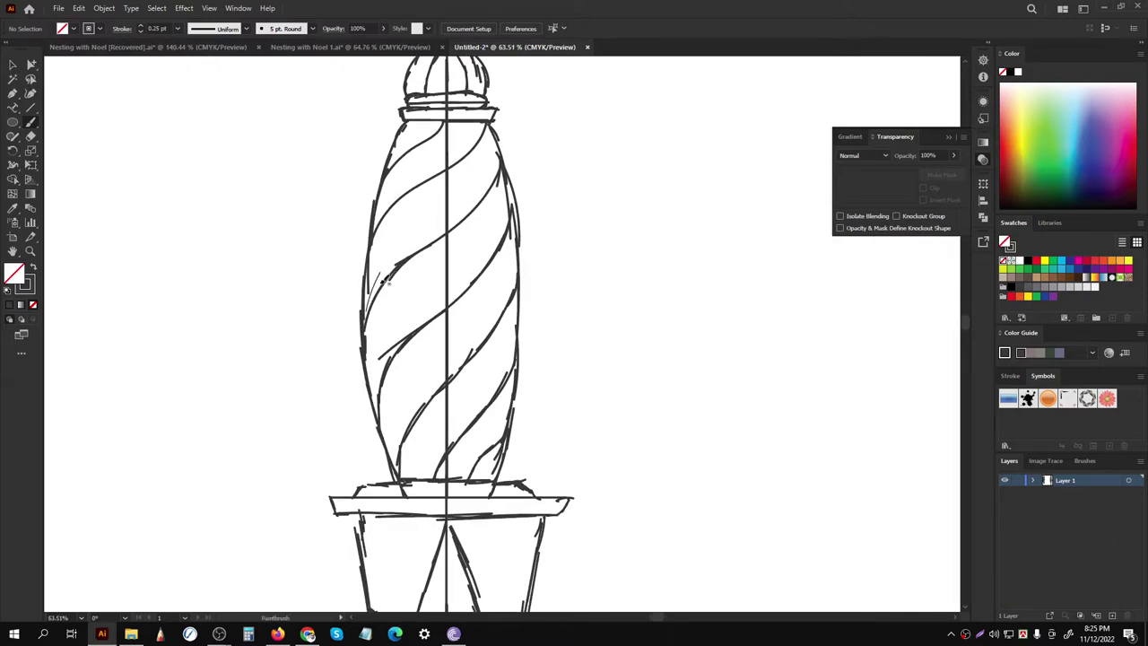
pyautogui.moveTo(384, 255); pyautogui.dragTo(369, 285)
pyautogui.moveTo(391, 232); pyautogui.dragTo(371, 262)
pyautogui.moveTo(391, 215); pyautogui.dragTo(370, 288)
pyautogui.moveTo(431, 226); pyautogui.dragTo(365, 284)
pyautogui.moveTo(398, 237)
pyautogui.mouseDown()
pyautogui.moveTo(354, 282)
pyautogui.moveTo(341, 331)
pyautogui.moveTo(395, 273)
pyautogui.moveTo(336, 325)
pyautogui.mouseUp()
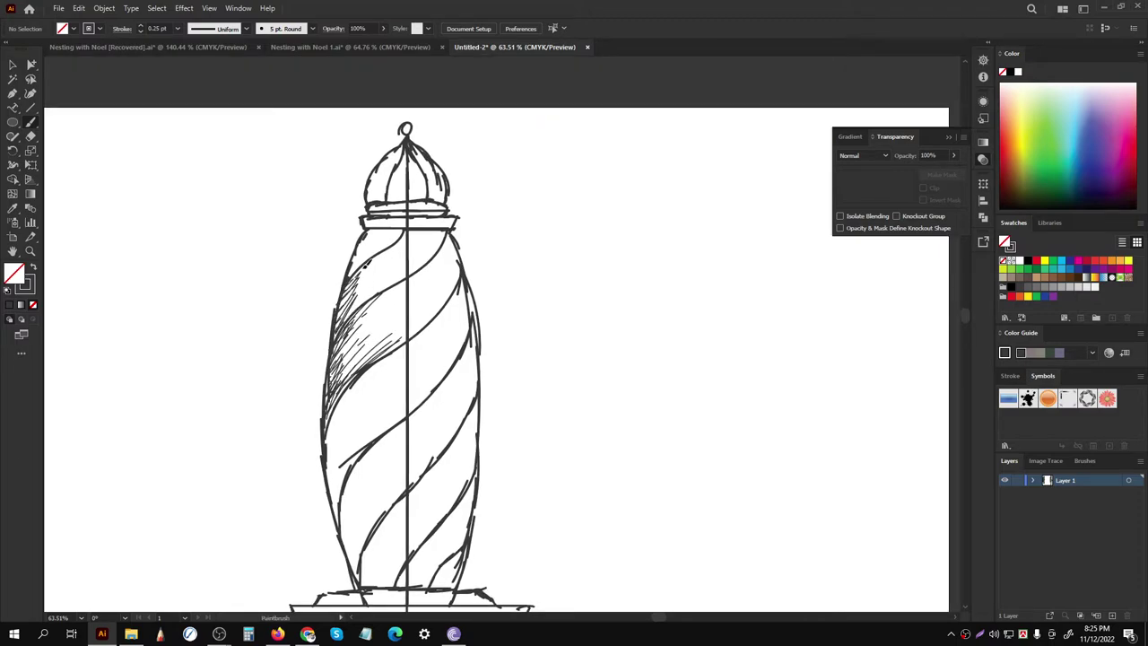
pyautogui.moveTo(367, 253); pyautogui.dragTo(351, 274)
pyautogui.moveTo(378, 235); pyautogui.dragTo(362, 250)
# Step: Reposition the view over the handle and add a hatch stroke on its left edge
pyautogui.scroll(1, 376, 243)
pyautogui.hscroll(1, 415, 222)
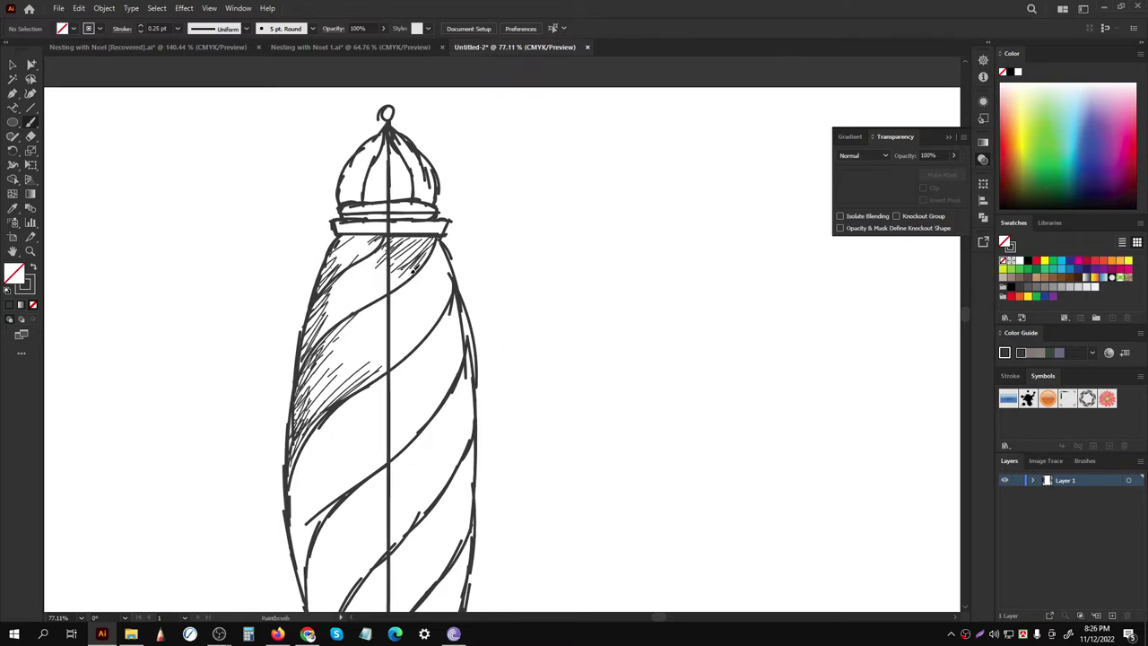
pyautogui.scroll(-2, 400, 283)
pyautogui.scroll(1, 327, 309)
pyautogui.scroll(1, 359, 269)
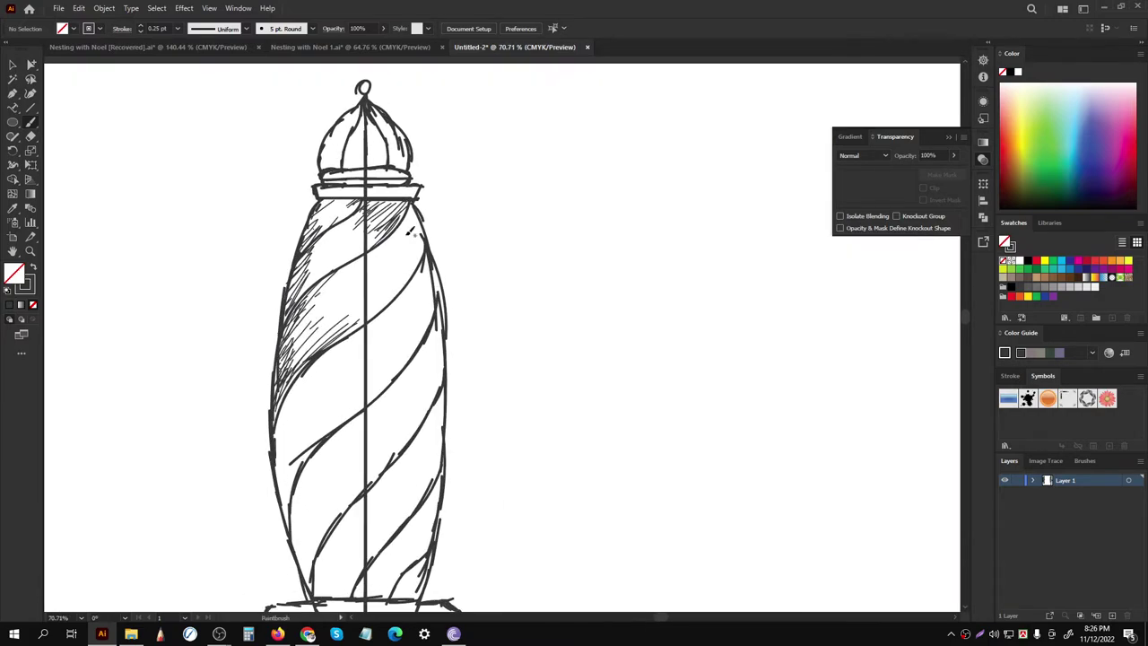
pyautogui.scroll(1, 392, 240)
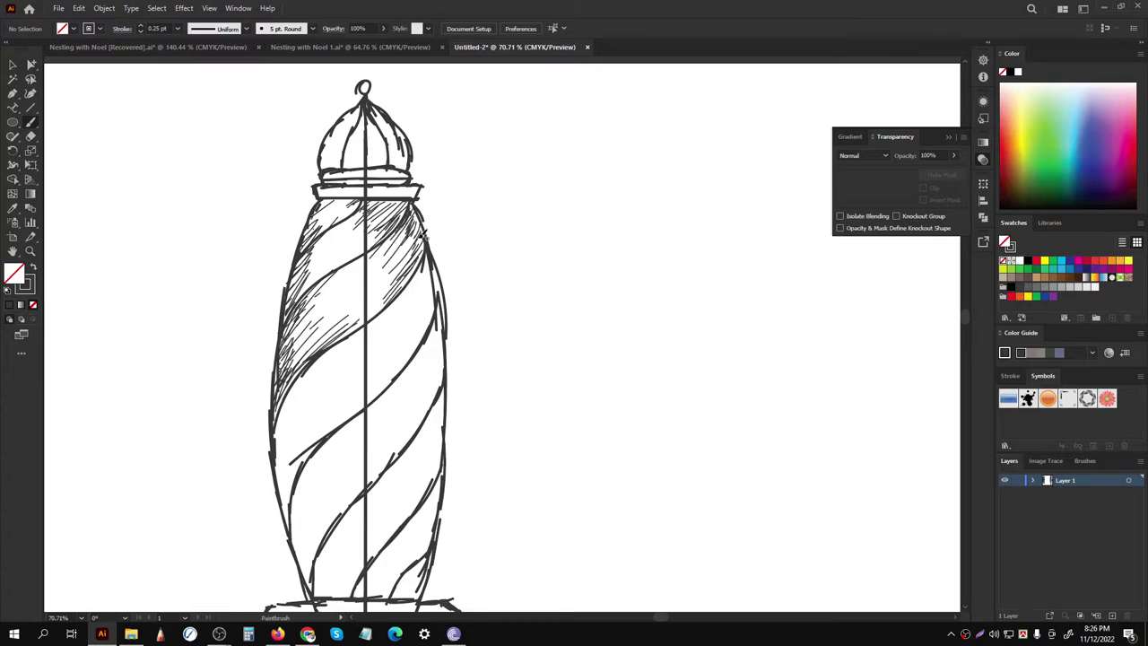
pyautogui.moveTo(408, 231); pyautogui.dragTo(451, 214)
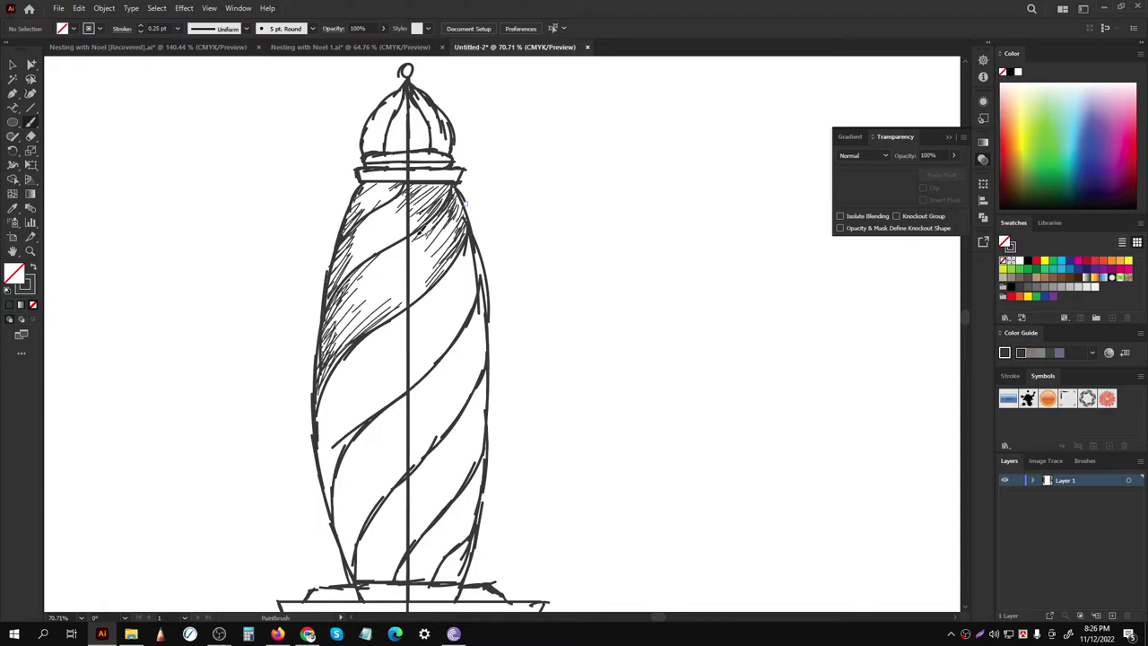
pyautogui.scroll(-5, 417, 231)
pyautogui.scroll(2, 415, 251)
pyautogui.scroll(-1, 413, 271)
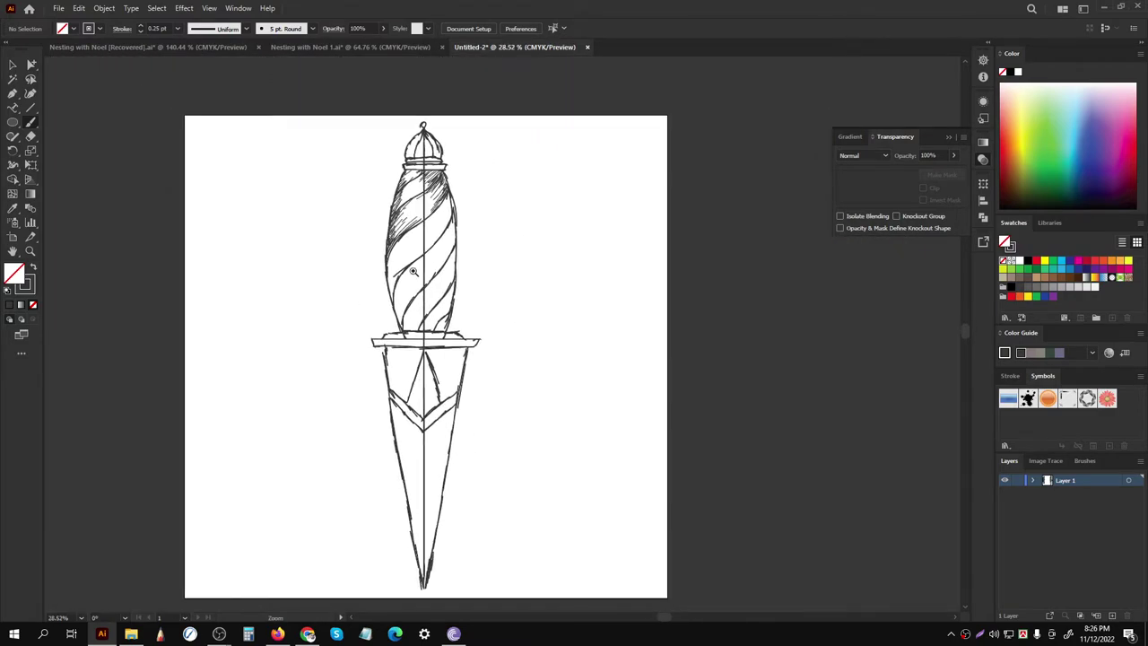
pyautogui.scroll(1, 414, 271)
pyautogui.scroll(1, 394, 284)
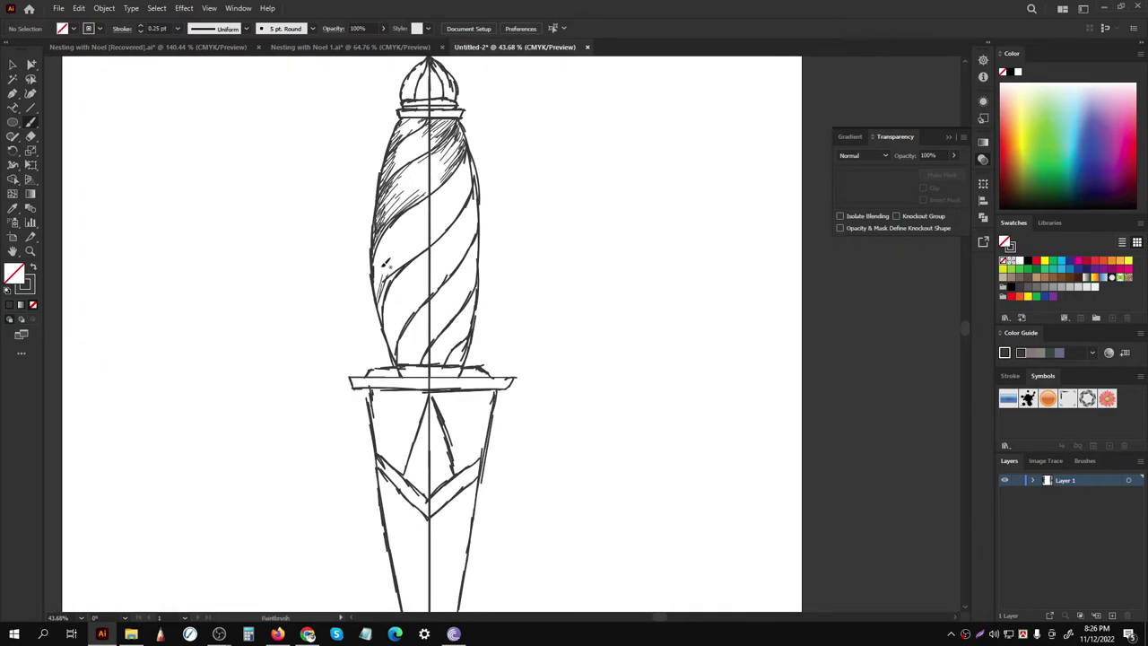
pyautogui.moveTo(383, 263); pyautogui.dragTo(382, 289)
# Step: Hatch the left spiral band upward, then the upper-right shaded band
pyautogui.scroll(-2, 395, 275)
pyautogui.scroll(2, 418, 301)
pyautogui.scroll(1, 418, 302)
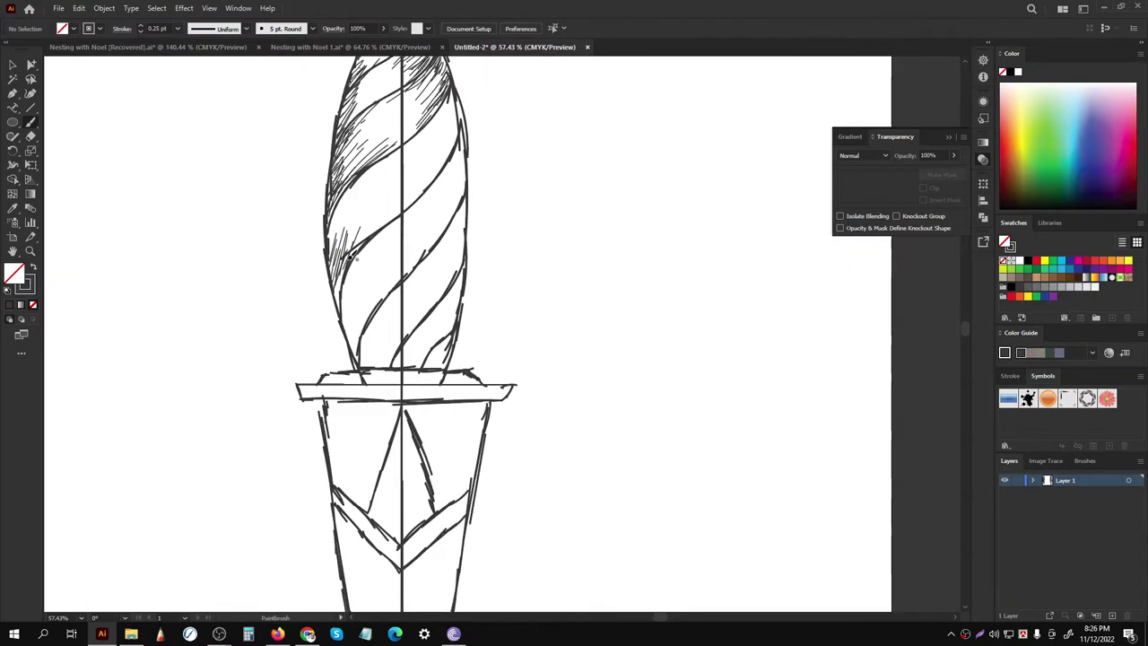
pyautogui.scroll(1, 377, 260)
pyautogui.moveTo(359, 250); pyautogui.dragTo(332, 296)
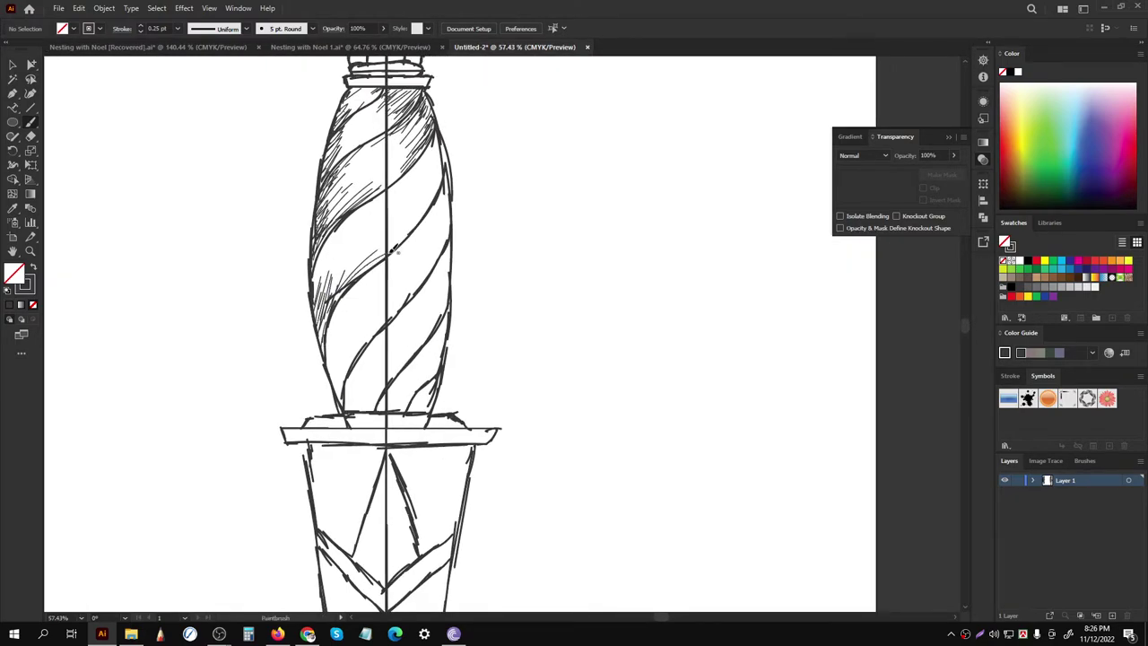
pyautogui.moveTo(357, 251)
pyautogui.mouseDown()
pyautogui.moveTo(325, 305)
pyautogui.moveTo(316, 296)
pyautogui.mouseUp()
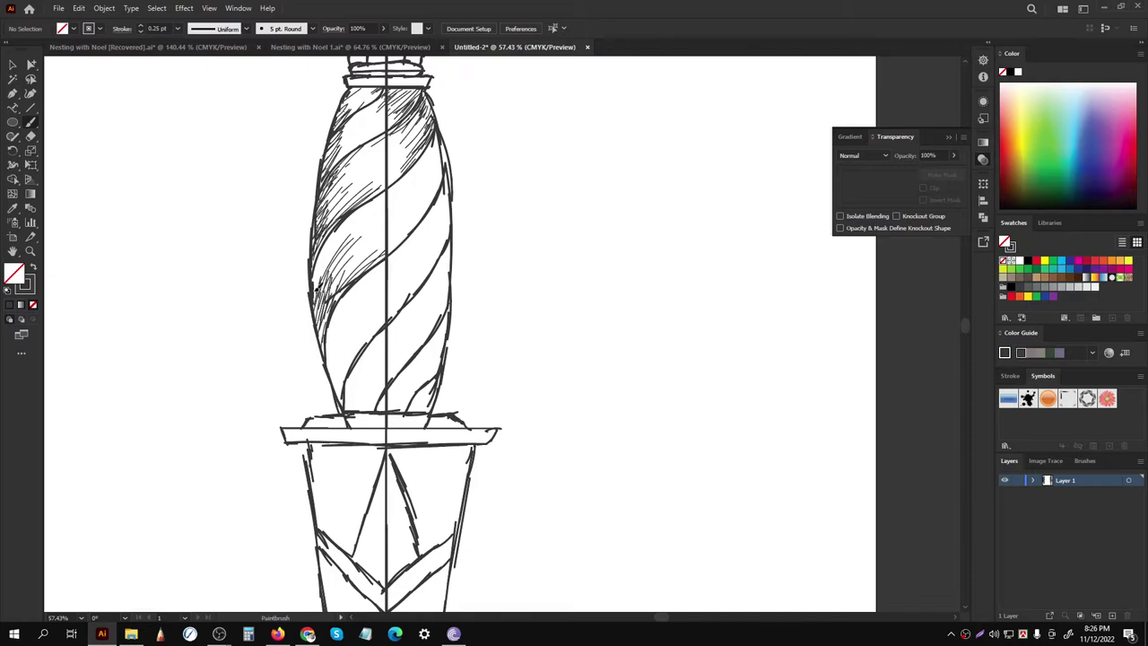
pyautogui.moveTo(353, 224)
pyautogui.mouseDown()
pyautogui.moveTo(314, 291)
pyautogui.moveTo(316, 274)
pyautogui.mouseUp()
pyautogui.moveTo(384, 200)
pyautogui.mouseDown()
pyautogui.moveTo(336, 240)
pyautogui.moveTo(294, 396)
pyautogui.mouseUp()
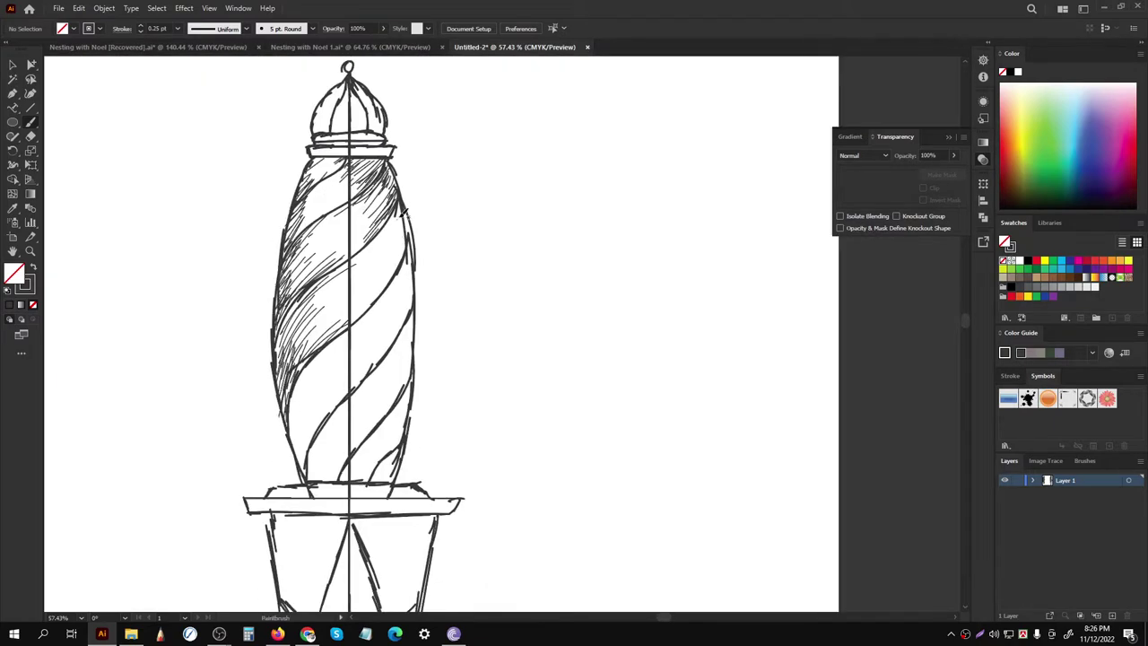
pyautogui.moveTo(398, 237); pyautogui.dragTo(387, 268)
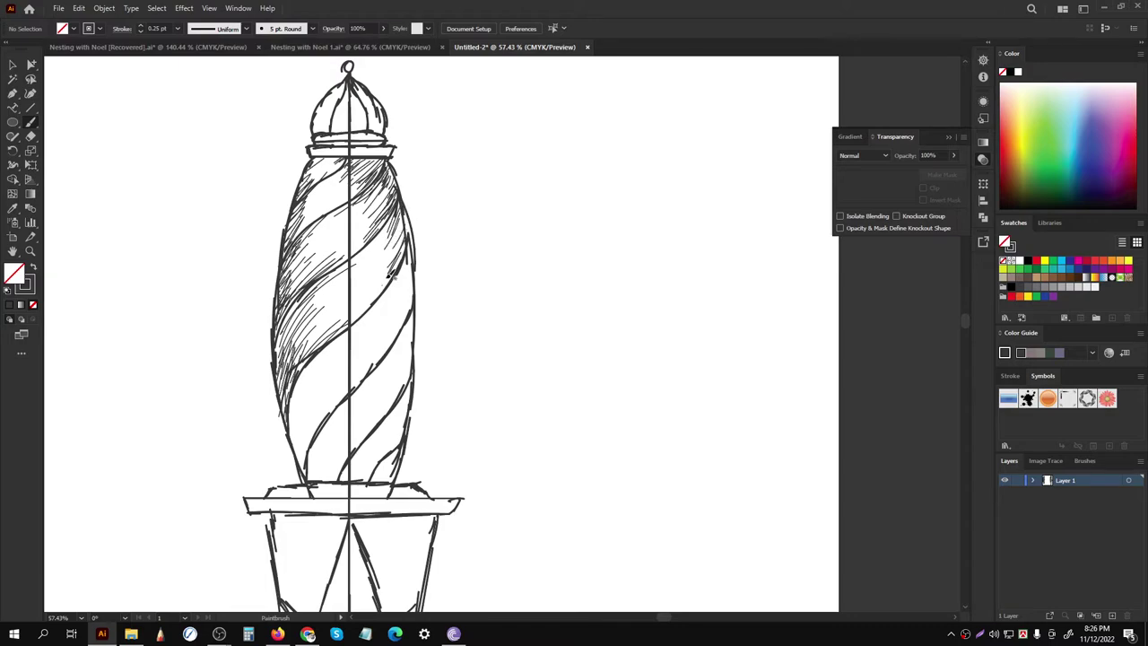
pyautogui.moveTo(398, 226); pyautogui.dragTo(383, 247)
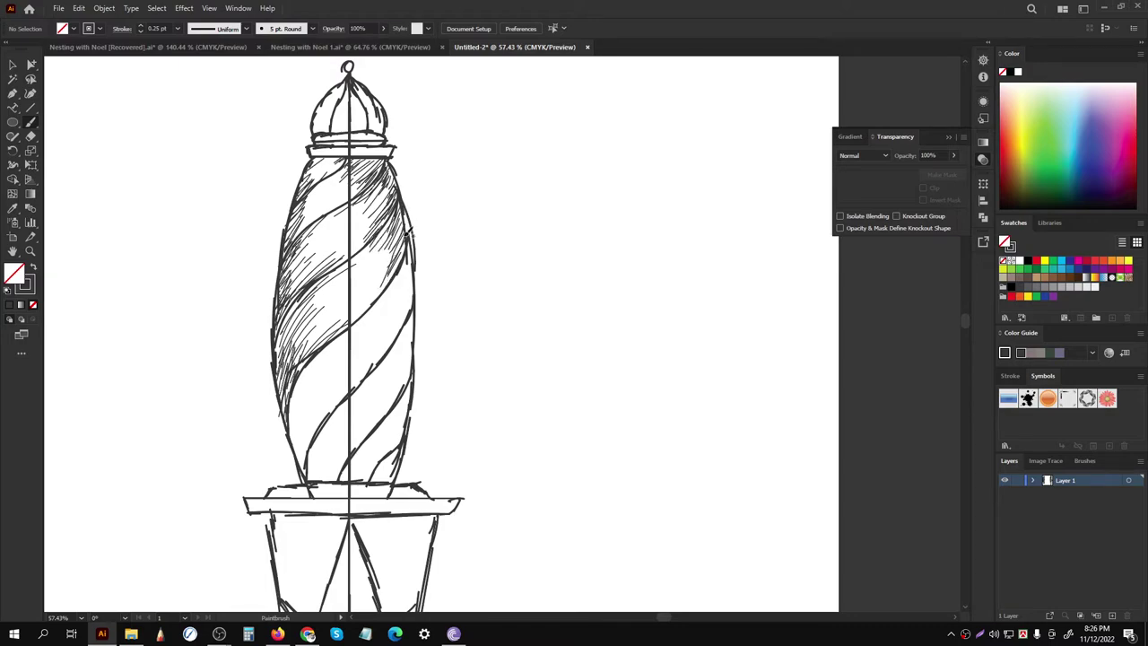
# Step: Hatch the lower-left and right spiral bands and the area just above the guard
pyautogui.moveTo(318, 390); pyautogui.dragTo(348, 291)
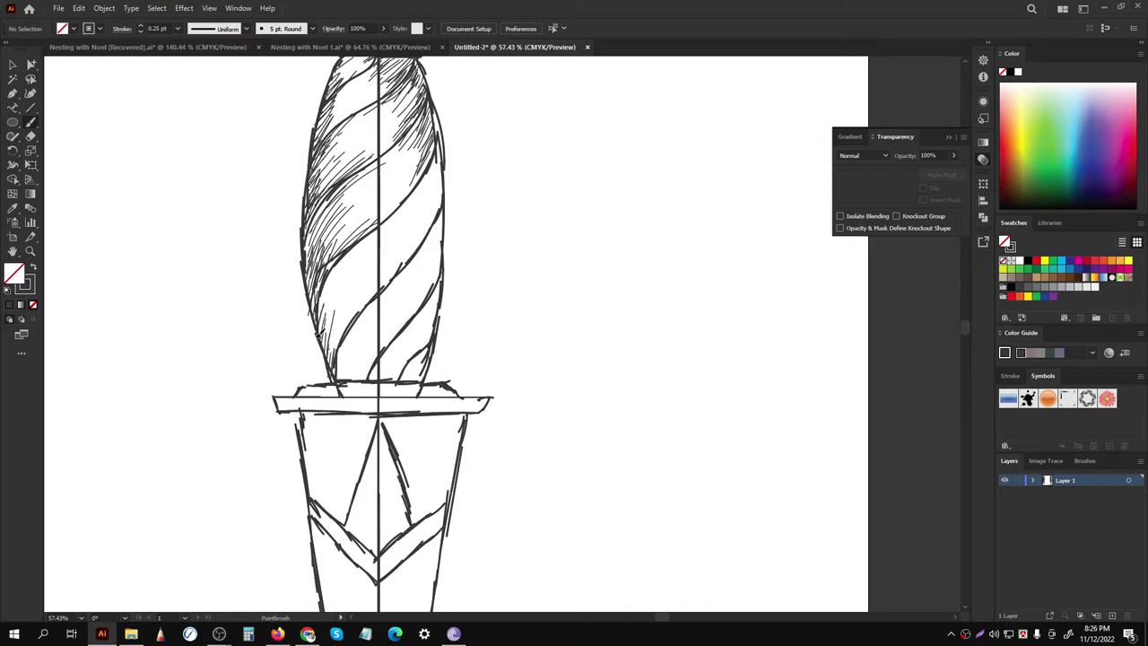
pyautogui.moveTo(343, 305); pyautogui.dragTo(326, 346)
pyautogui.moveTo(434, 166)
pyautogui.mouseDown()
pyautogui.moveTo(403, 212)
pyautogui.moveTo(418, 193)
pyautogui.moveTo(396, 267)
pyautogui.mouseUp()
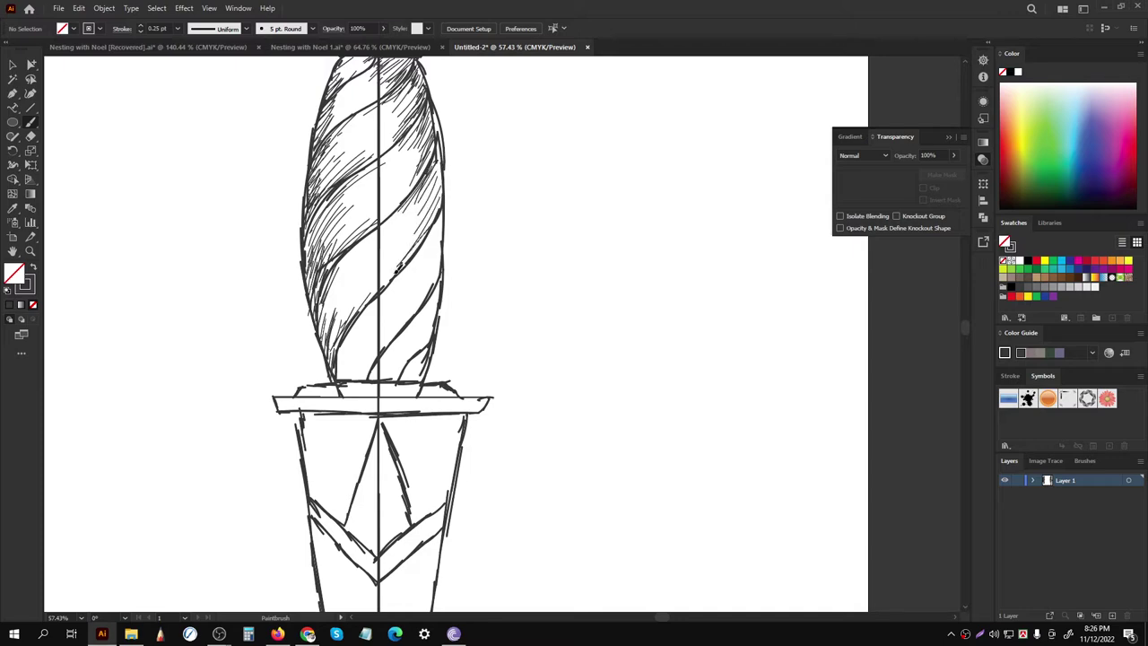
pyautogui.moveTo(445, 190)
pyautogui.mouseDown()
pyautogui.moveTo(398, 252)
pyautogui.moveTo(406, 219)
pyautogui.moveTo(382, 231)
pyautogui.moveTo(383, 253)
pyautogui.moveTo(404, 233)
pyautogui.moveTo(391, 247)
pyautogui.moveTo(400, 254)
pyautogui.mouseUp()
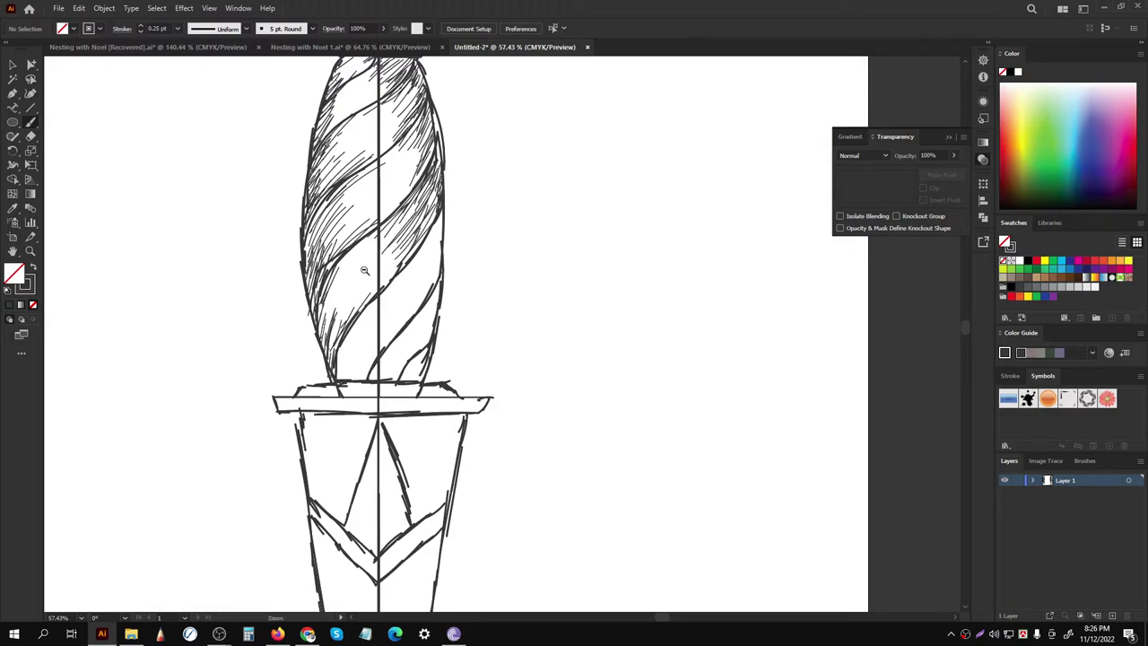
pyautogui.scroll(-2, 364, 270)
pyautogui.scroll(-2, 383, 254)
pyautogui.scroll(1, 434, 179)
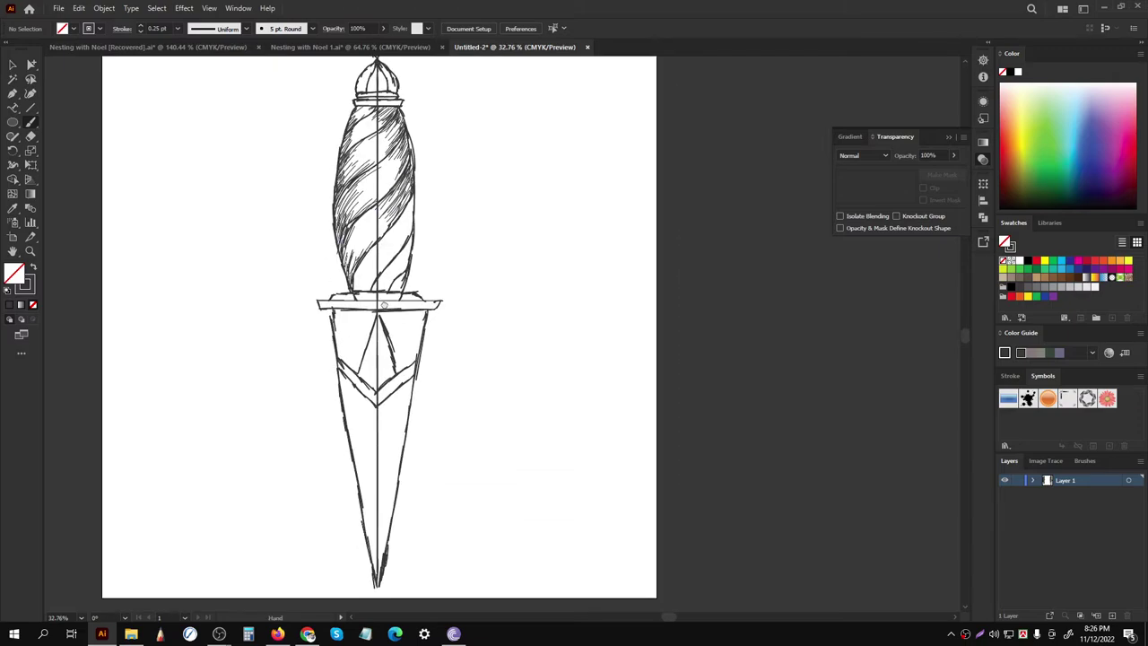
pyautogui.scroll(2, 384, 303)
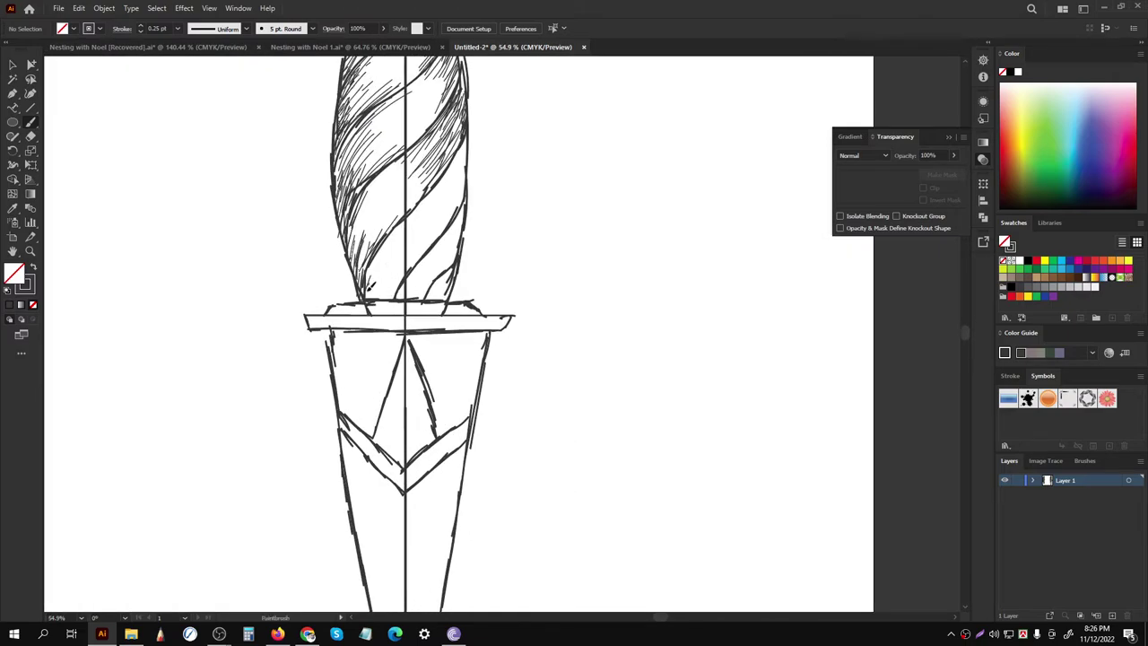
pyautogui.moveTo(378, 280); pyautogui.dragTo(370, 299)
pyautogui.moveTo(411, 251)
pyautogui.mouseDown()
pyautogui.moveTo(393, 291)
pyautogui.moveTo(375, 297)
pyautogui.moveTo(367, 287)
pyautogui.mouseUp()
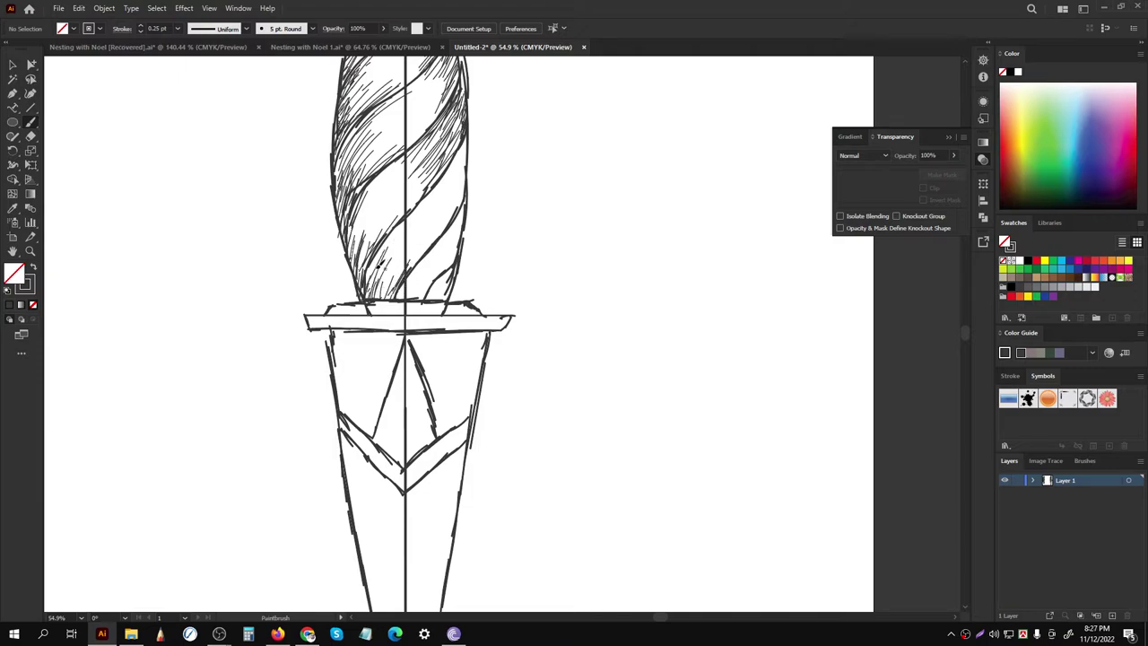
pyautogui.moveTo(400, 226); pyautogui.dragTo(384, 256)
# Step: Add small hatch marks on the lower-right part of the wrapped section
pyautogui.scroll(1, 419, 204)
pyautogui.hscroll(1, 420, 205)
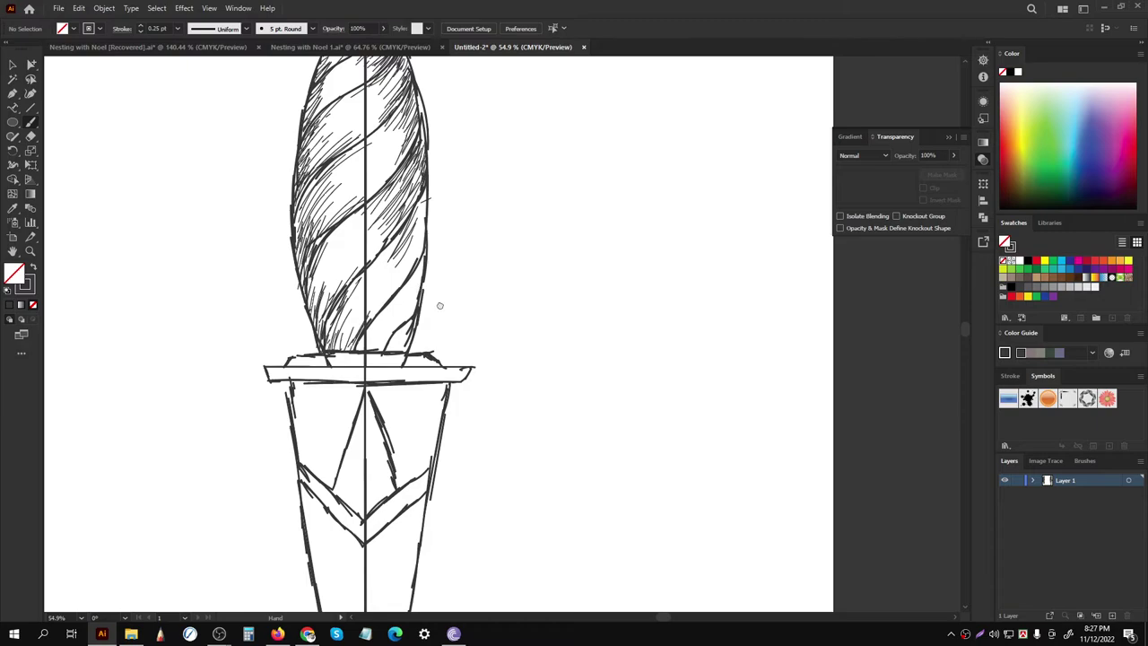
pyautogui.scroll(1, 439, 269)
pyautogui.moveTo(502, 291); pyautogui.dragTo(481, 319)
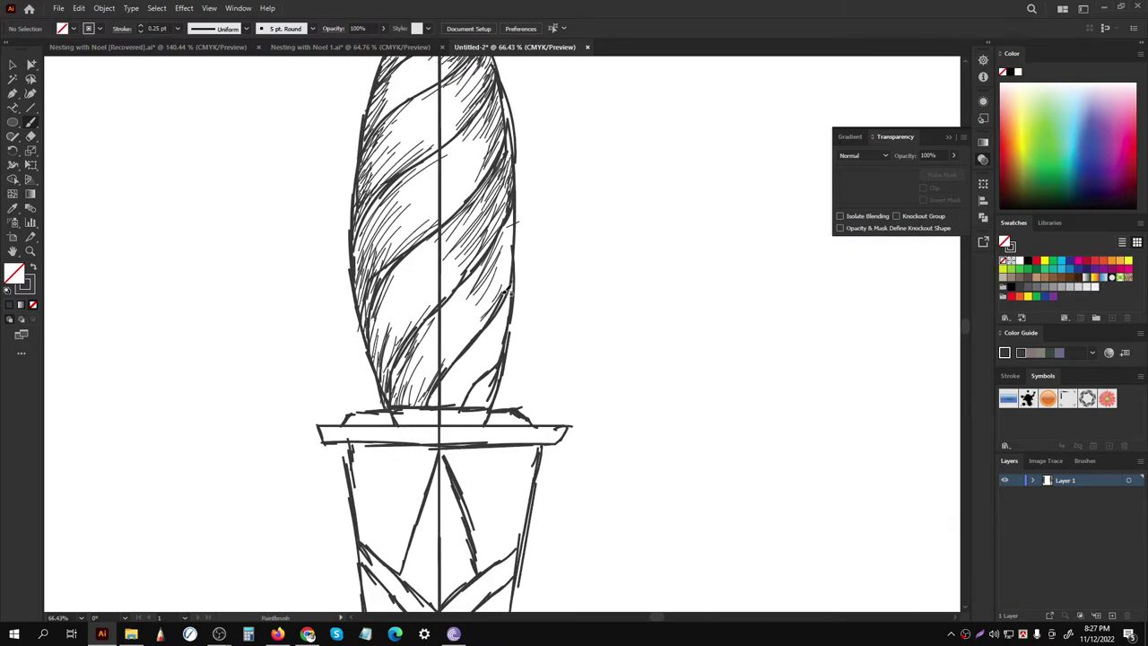
pyautogui.moveTo(508, 235); pyautogui.dragTo(490, 290)
pyautogui.moveTo(501, 244); pyautogui.dragTo(477, 286)
pyautogui.scroll(-3, 476, 285)
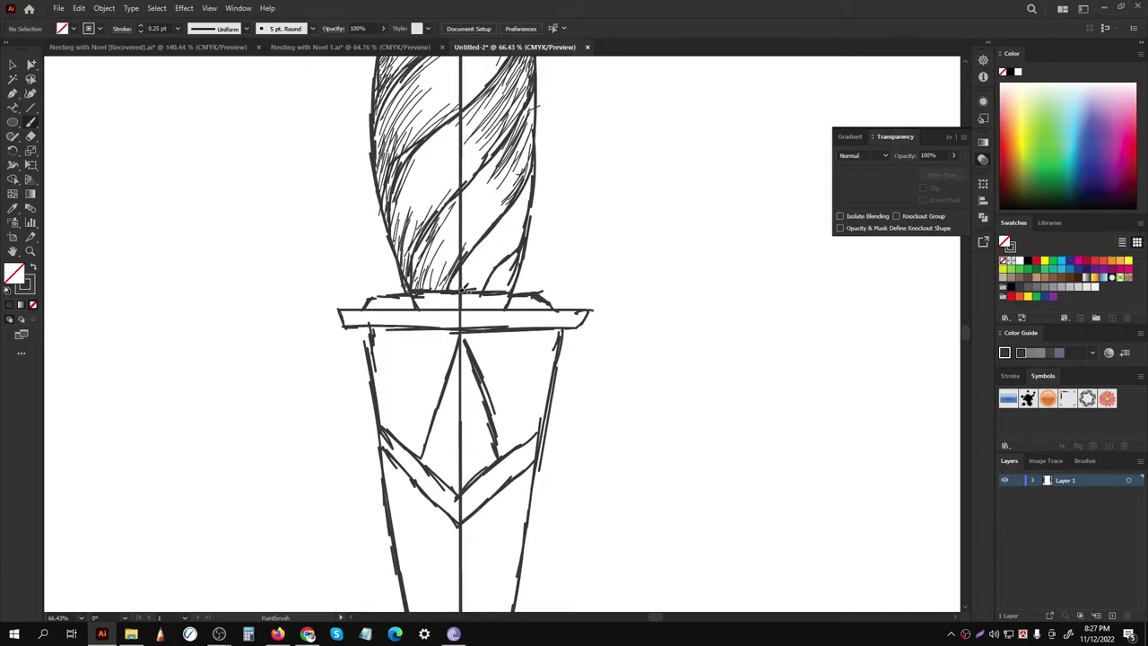
pyautogui.scroll(-3, 365, 217)
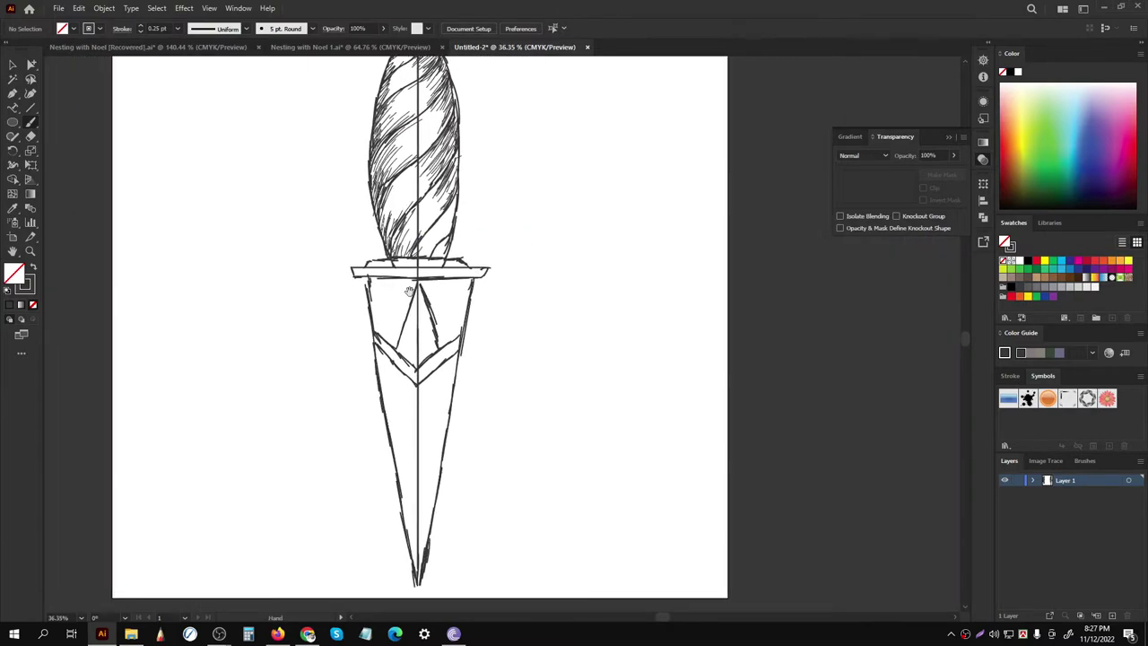
# Step: Delete the upper part of the blade's centre line from the wrapped section
pyautogui.click(13, 65)
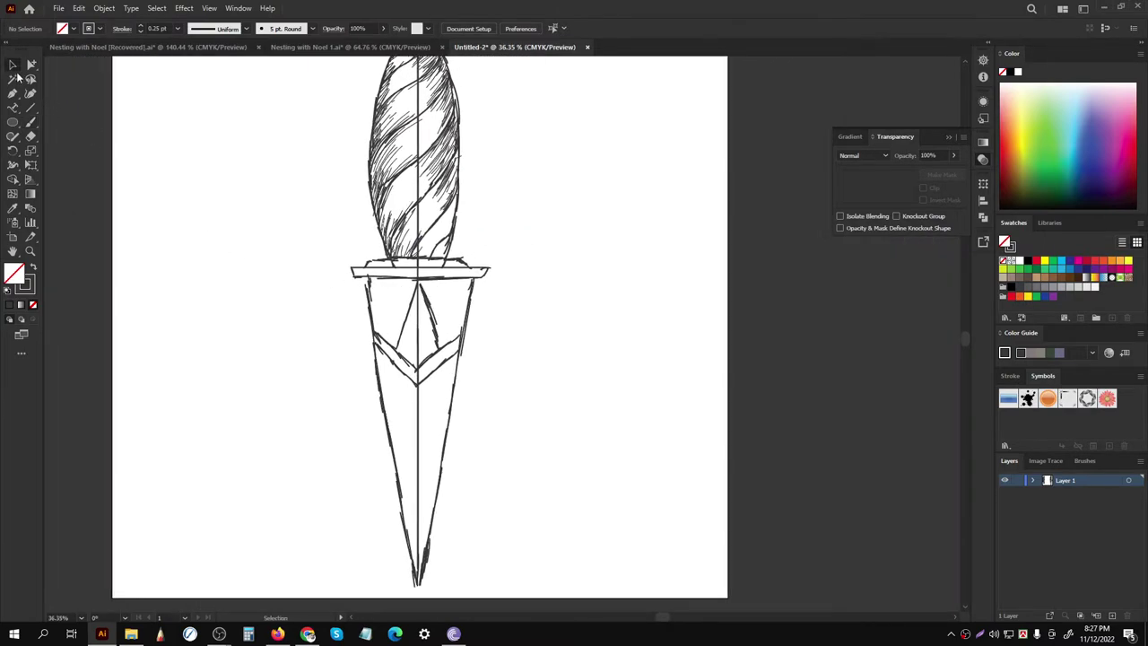
pyautogui.click(420, 333)
pyautogui.scroll(2, 418, 336)
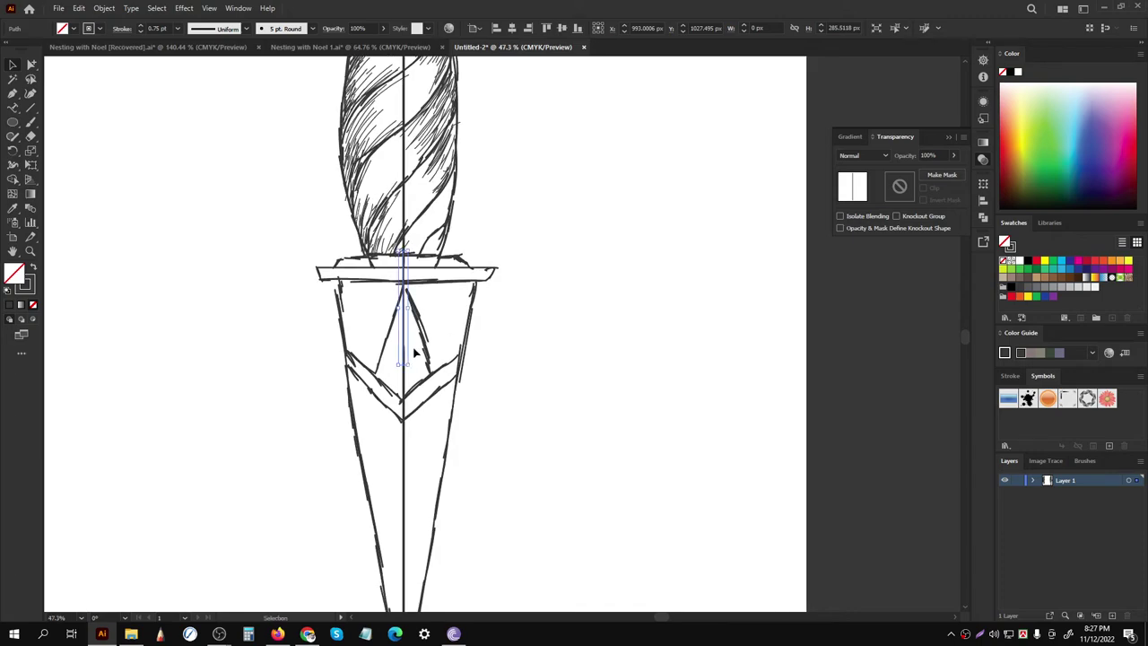
pyautogui.click(404, 278)
pyautogui.press('Delete')
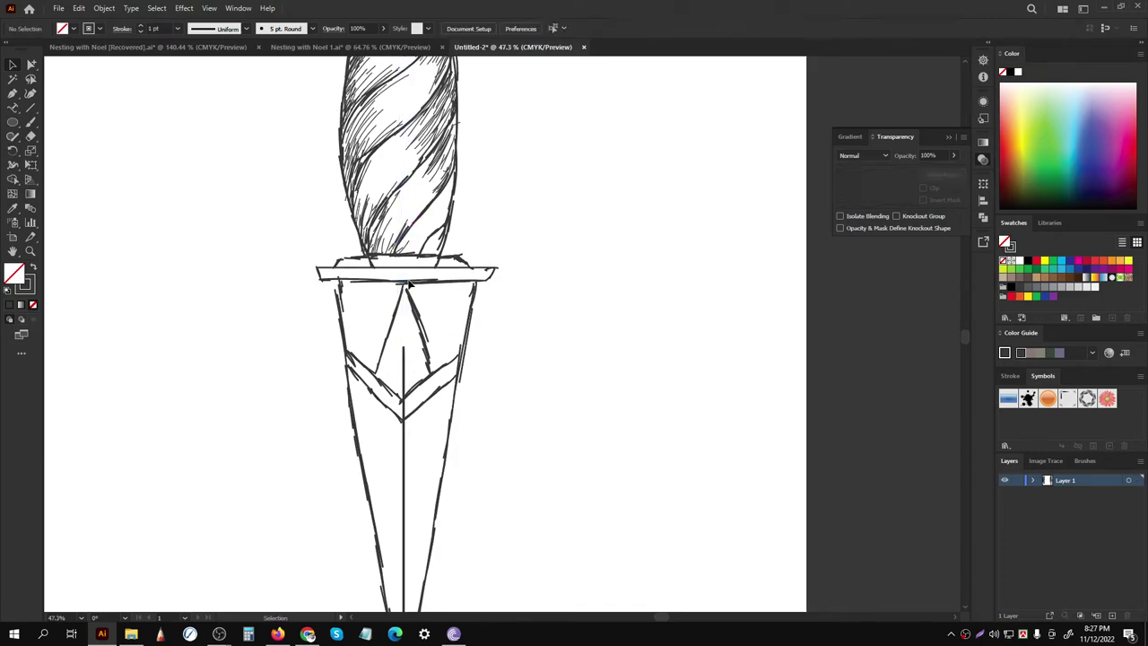
pyautogui.scroll(-2, 408, 284)
pyautogui.scroll(1, 389, 257)
# Step: Extend the remaining centre line's top endpoint up to the guard
pyautogui.click(388, 255)
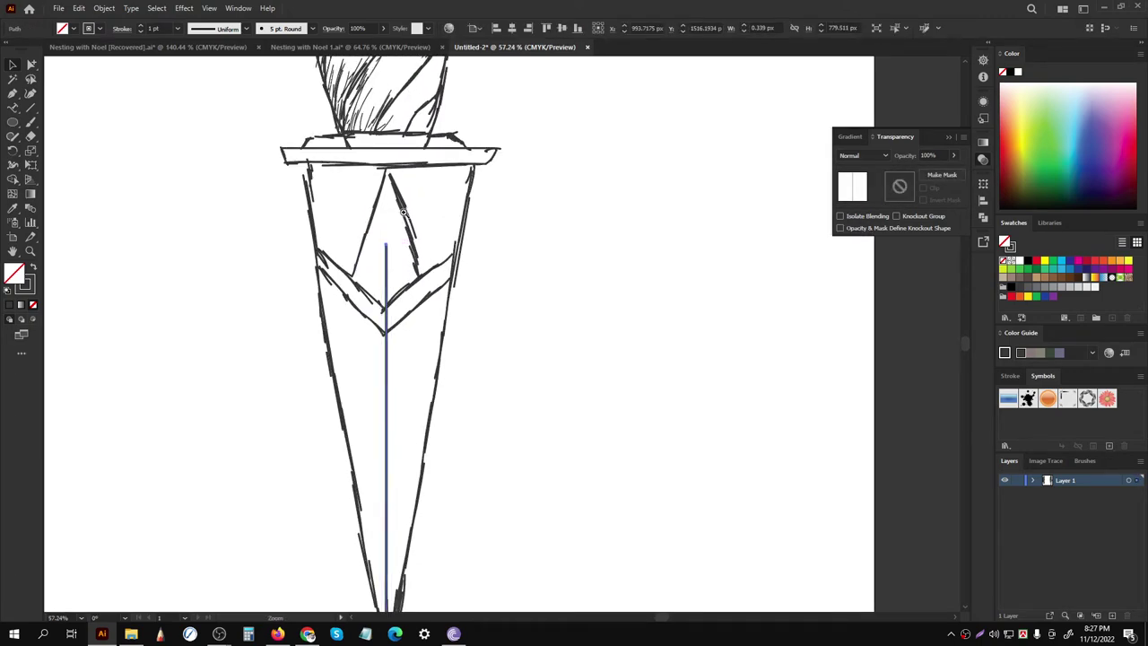
pyautogui.scroll(3, 403, 211)
pyautogui.moveTo(392, 264); pyautogui.dragTo(395, 116)
pyautogui.click(595, 213)
pyautogui.scroll(-5, 272, 364)
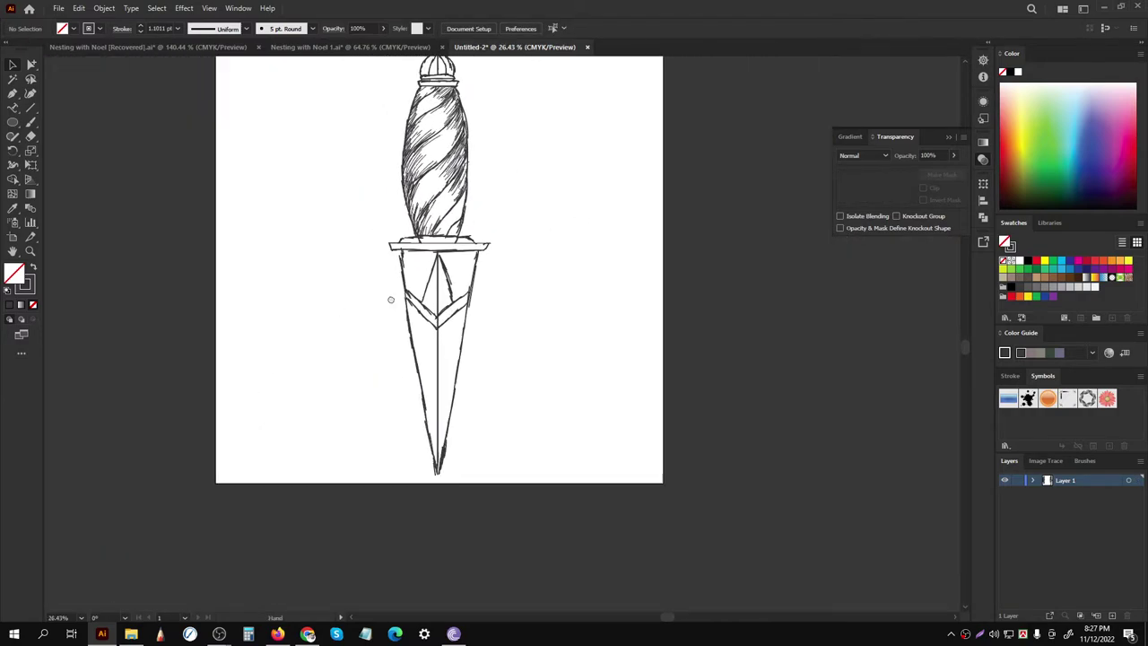
pyautogui.scroll(2, 390, 299)
pyautogui.scroll(2, 399, 278)
# Step: Nudge the short diagonal stroke below the guard slightly upward into place
pyautogui.click(409, 260)
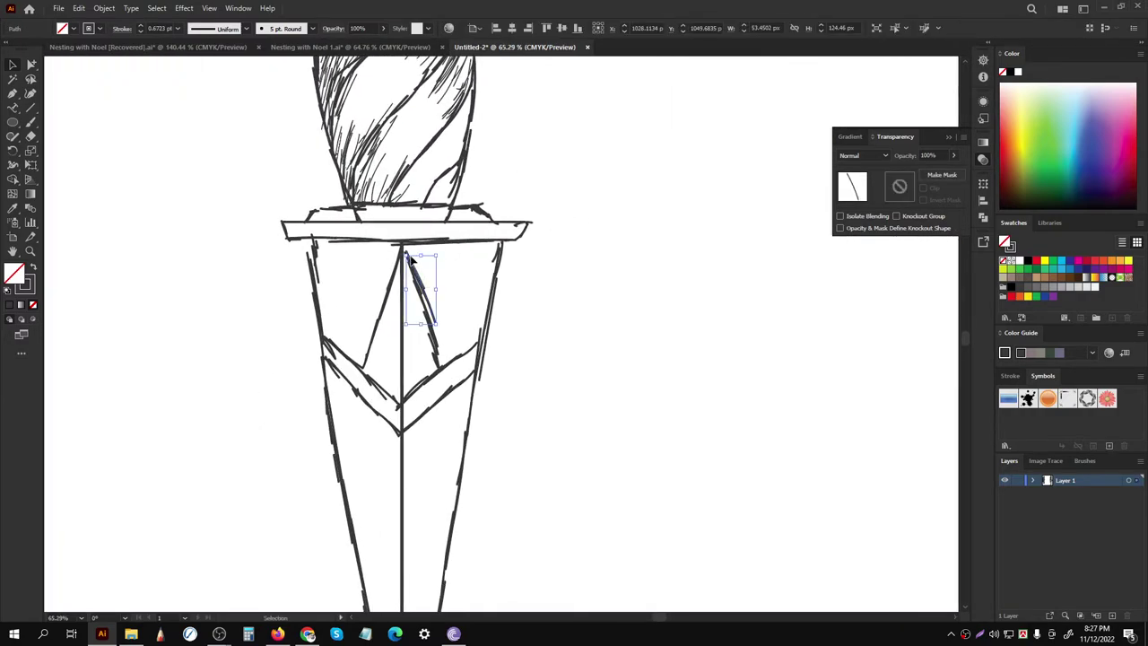
pyautogui.moveTo(409, 260); pyautogui.dragTo(408, 251)
pyautogui.click(571, 251)
pyautogui.scroll(-2, 571, 251)
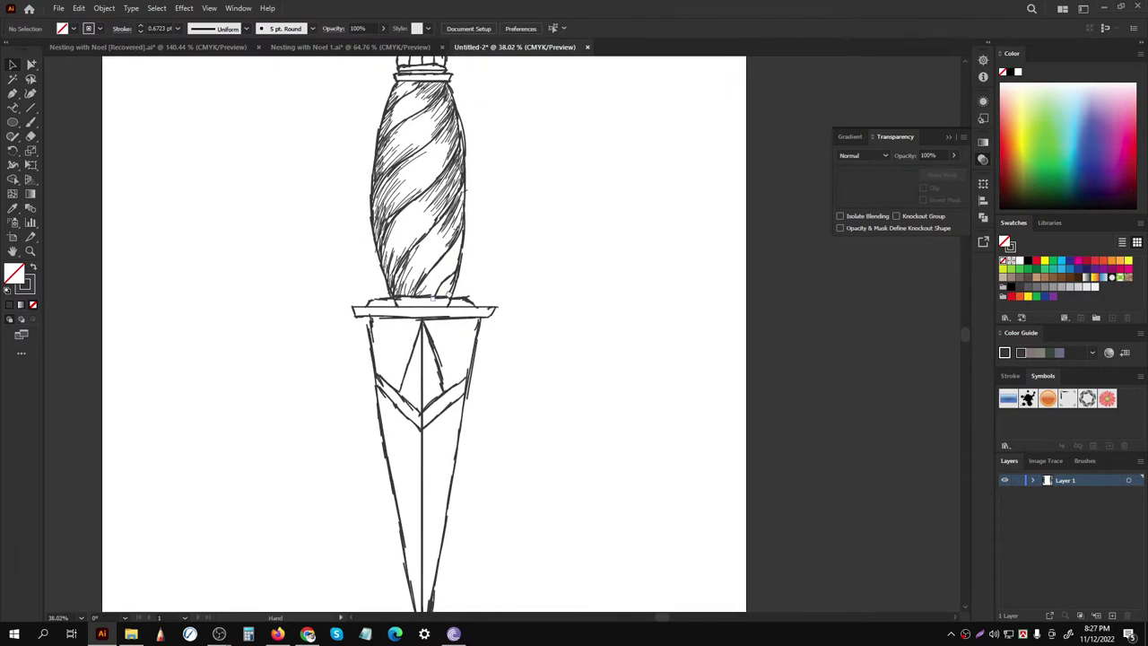
pyautogui.scroll(1, 425, 300)
# Step: Select a sketch stroke near the wrapped section's top, then deselect it with the Paintbrush active
pyautogui.click(30, 122)
pyautogui.scroll(1, 448, 222)
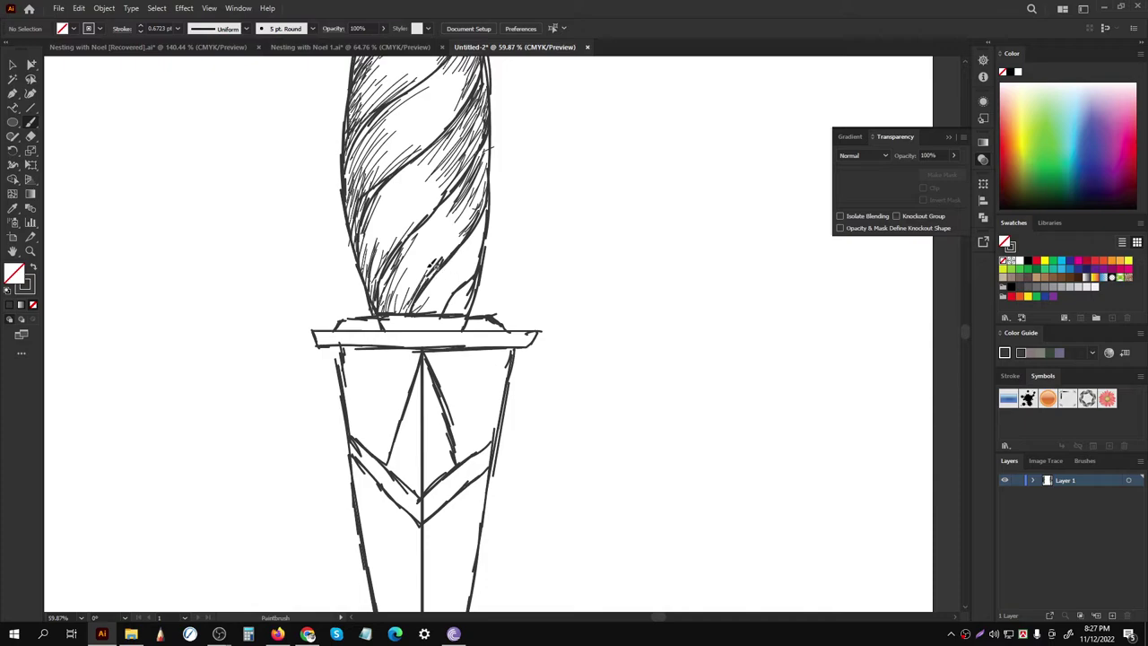
pyautogui.click(31, 70)
pyautogui.click(410, 98)
pyautogui.click(29, 126)
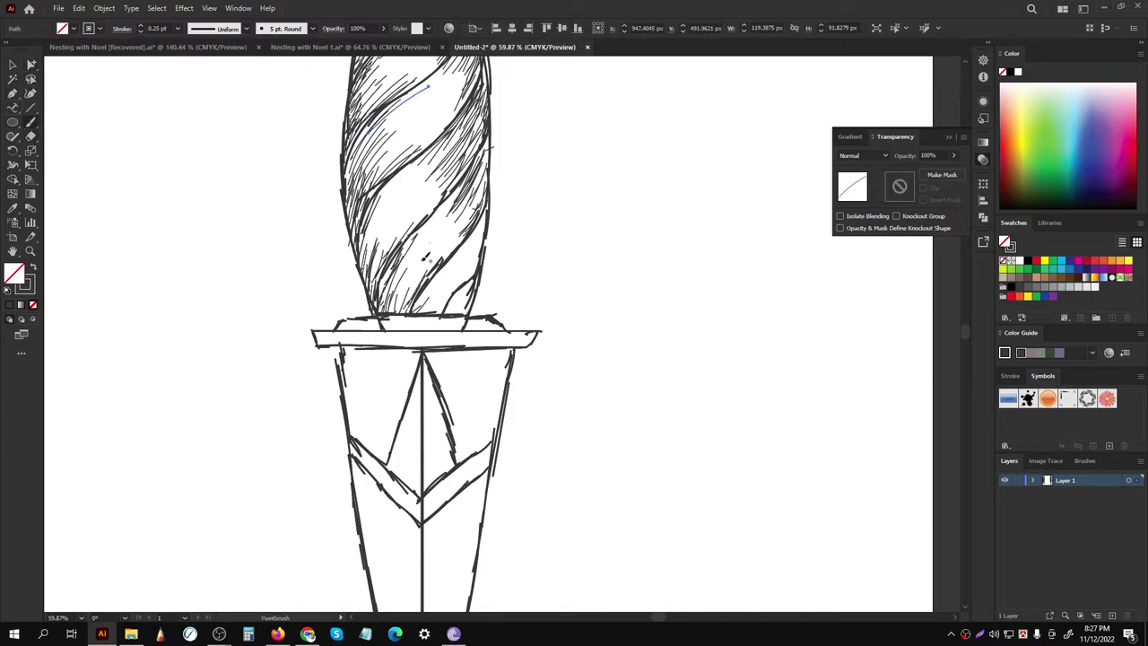
pyautogui.hotkey('ctrl', 'shift', 'a')
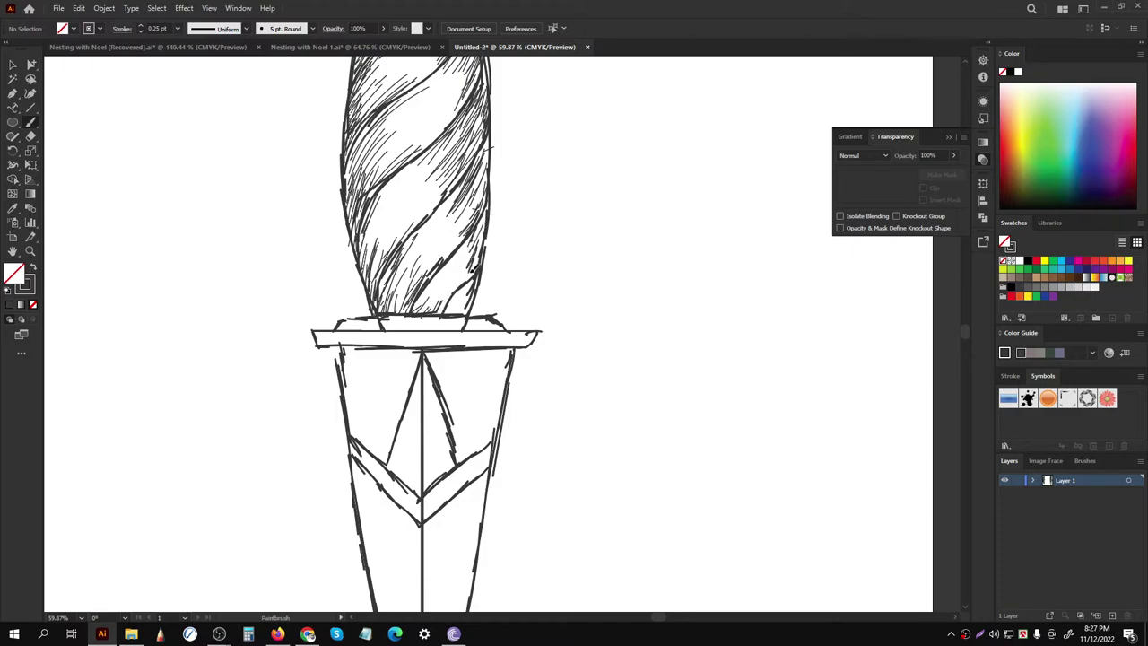
# Step: Add a short stroke above the guard and hatch the guard bar's left part and top edge
pyautogui.moveTo(460, 300); pyautogui.dragTo(446, 314)
pyautogui.scroll(-2, 371, 302)
pyautogui.scroll(2, 390, 236)
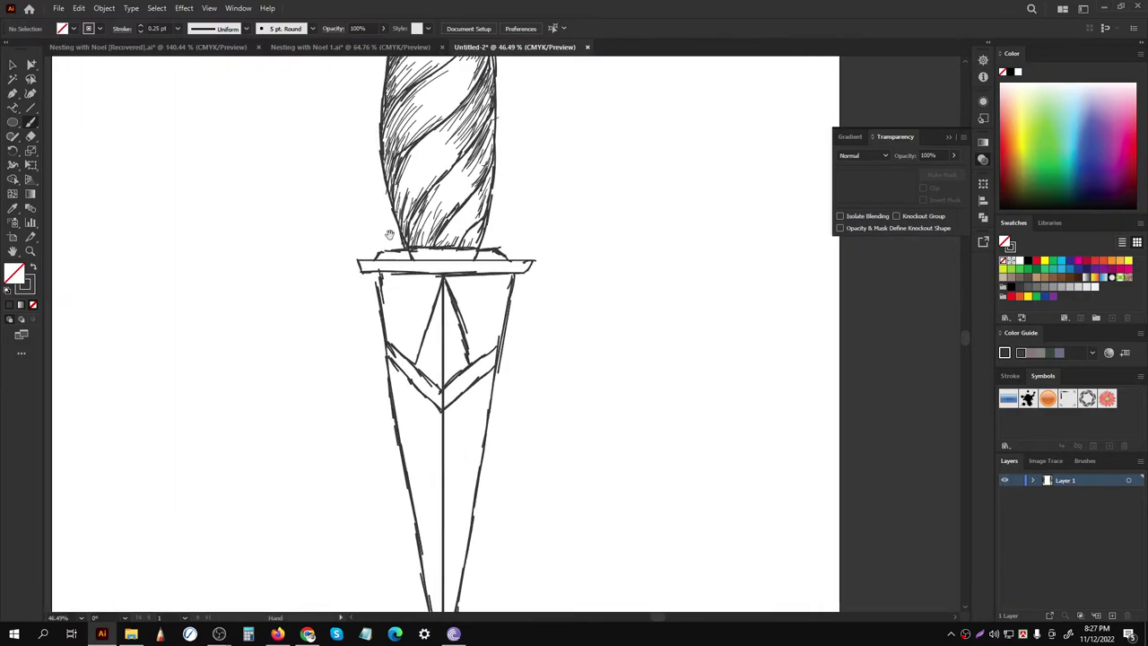
pyautogui.scroll(2, 374, 247)
pyautogui.moveTo(358, 256)
pyautogui.mouseDown()
pyautogui.moveTo(392, 273)
pyautogui.moveTo(437, 270)
pyautogui.moveTo(369, 273)
pyautogui.mouseUp()
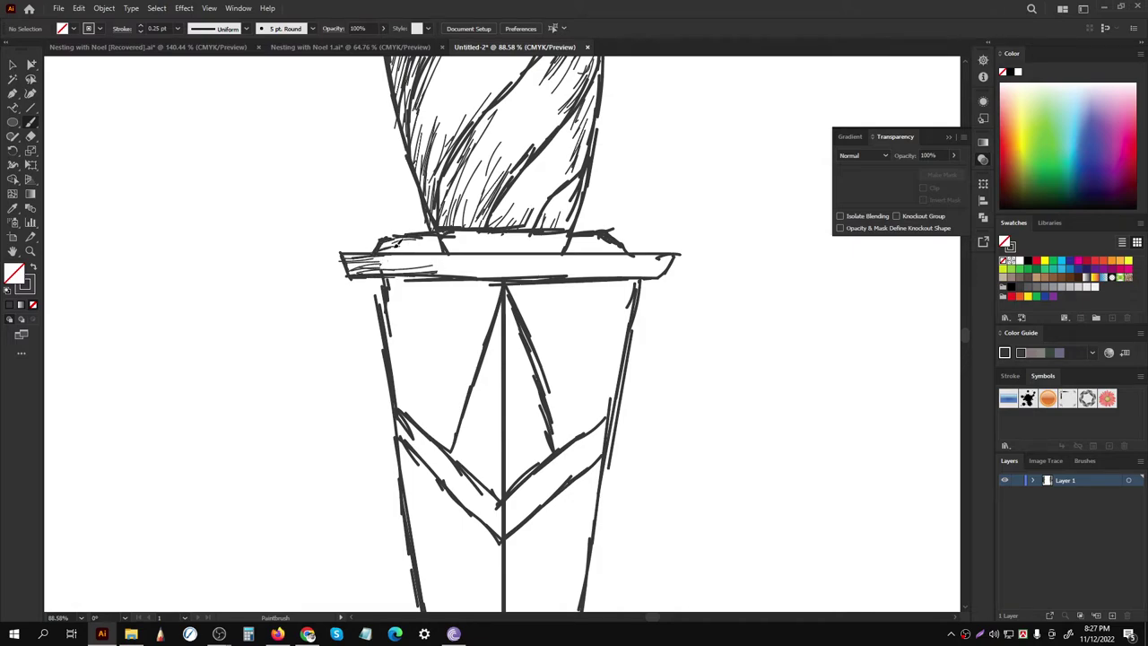
pyautogui.moveTo(396, 241); pyautogui.dragTo(406, 256)
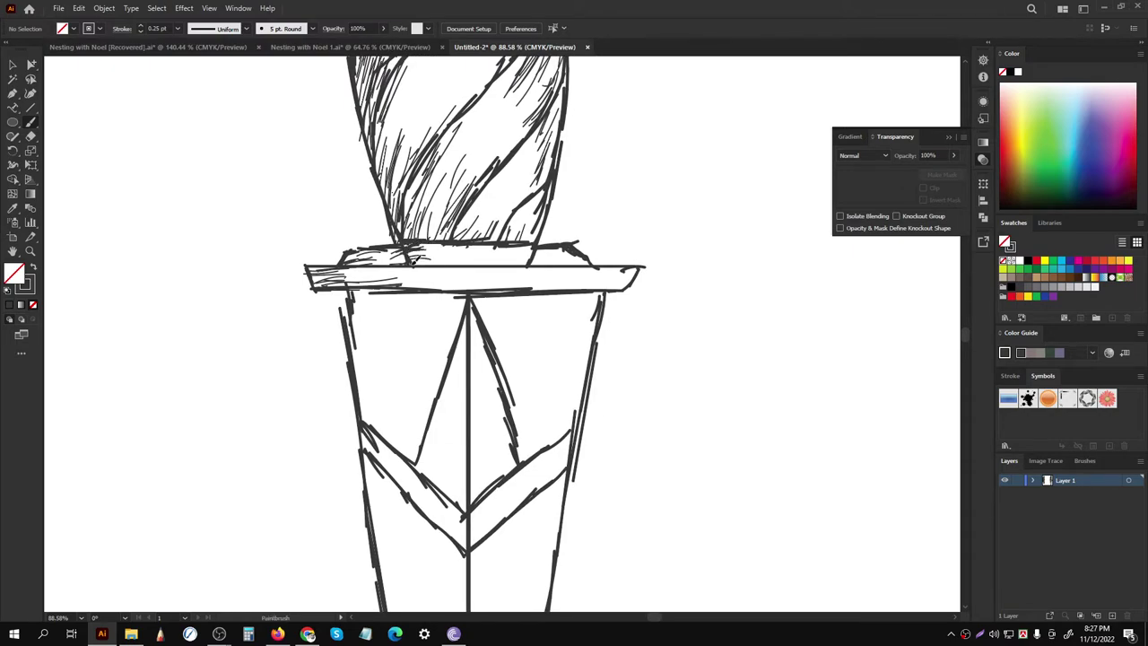
# Step: Hatch the guard's top edge further right and its right end with several short strokes
pyautogui.moveTo(499, 256)
pyautogui.mouseDown()
pyautogui.moveTo(538, 239)
pyautogui.moveTo(530, 260)
pyautogui.moveTo(603, 269)
pyautogui.mouseUp()
pyautogui.scroll(-3, 310, 359)
pyautogui.scroll(4, 452, 269)
pyautogui.moveTo(527, 278); pyautogui.dragTo(599, 275)
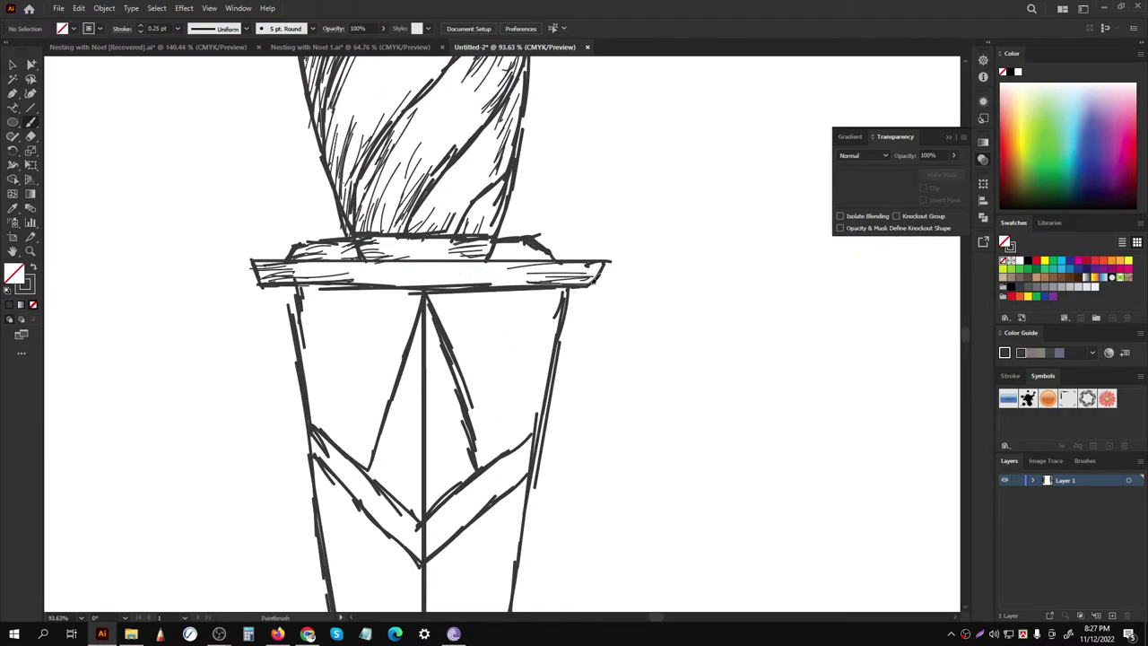
pyautogui.moveTo(529, 267); pyautogui.dragTo(579, 260)
pyautogui.moveTo(547, 268); pyautogui.dragTo(599, 254)
pyautogui.scroll(-2, 320, 461)
pyautogui.scroll(-2, 359, 326)
pyautogui.scroll(-2, 455, 291)
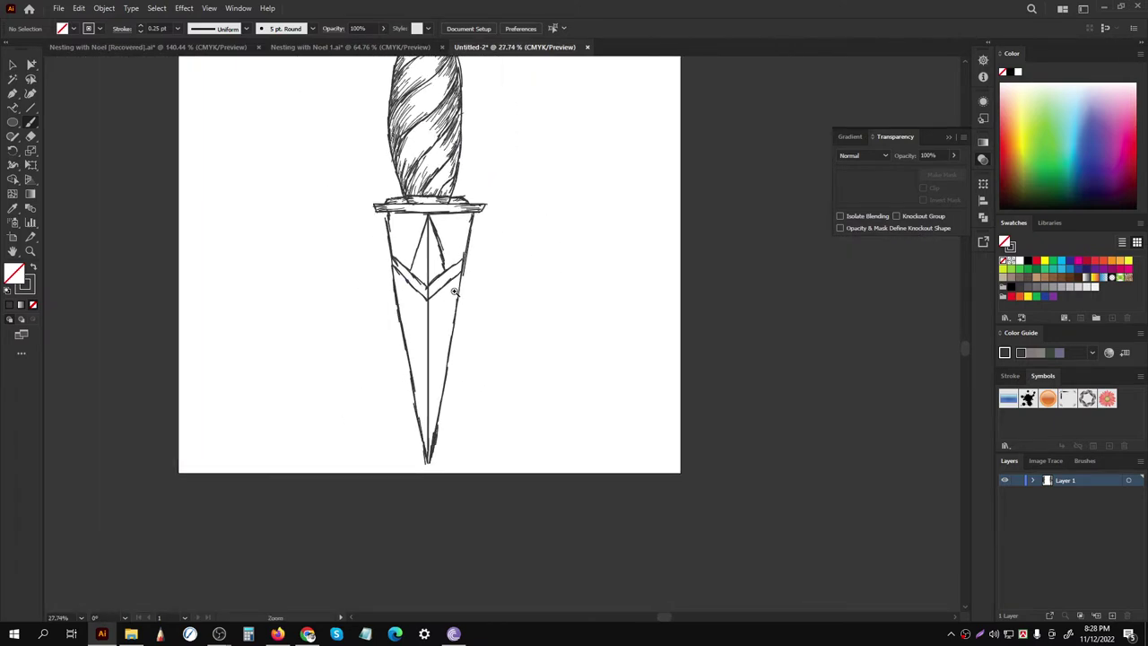
pyautogui.scroll(2, 455, 291)
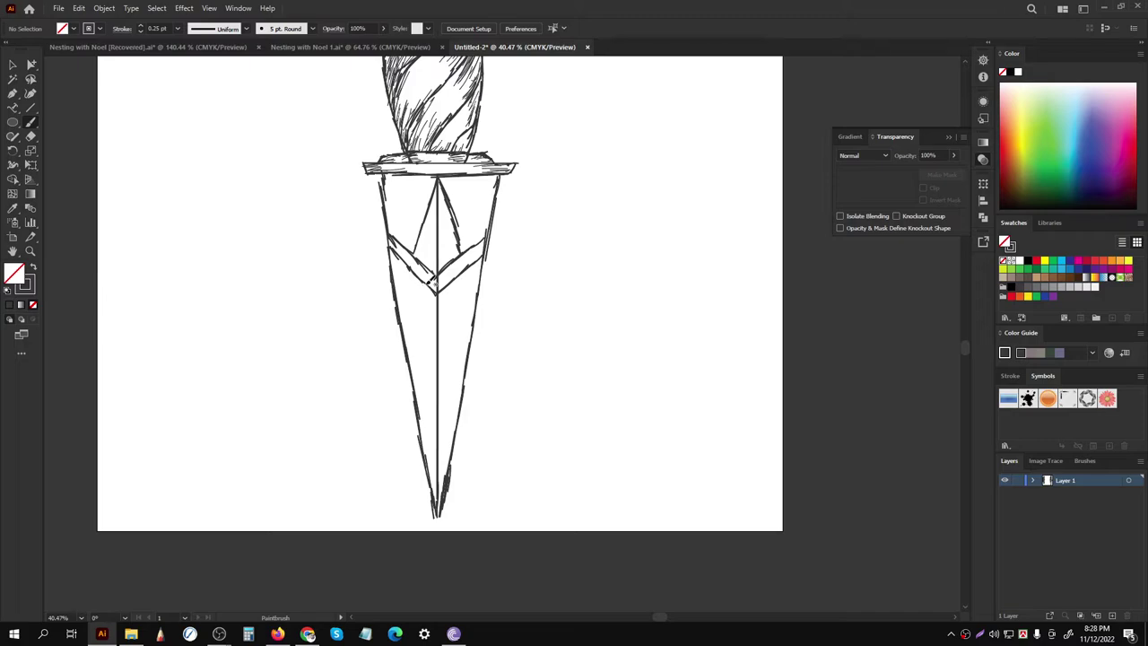
pyautogui.scroll(2, 454, 268)
pyautogui.scroll(2, 478, 195)
# Step: Hatch the blade beside the left and right chevrons
pyautogui.scroll(1, 398, 176)
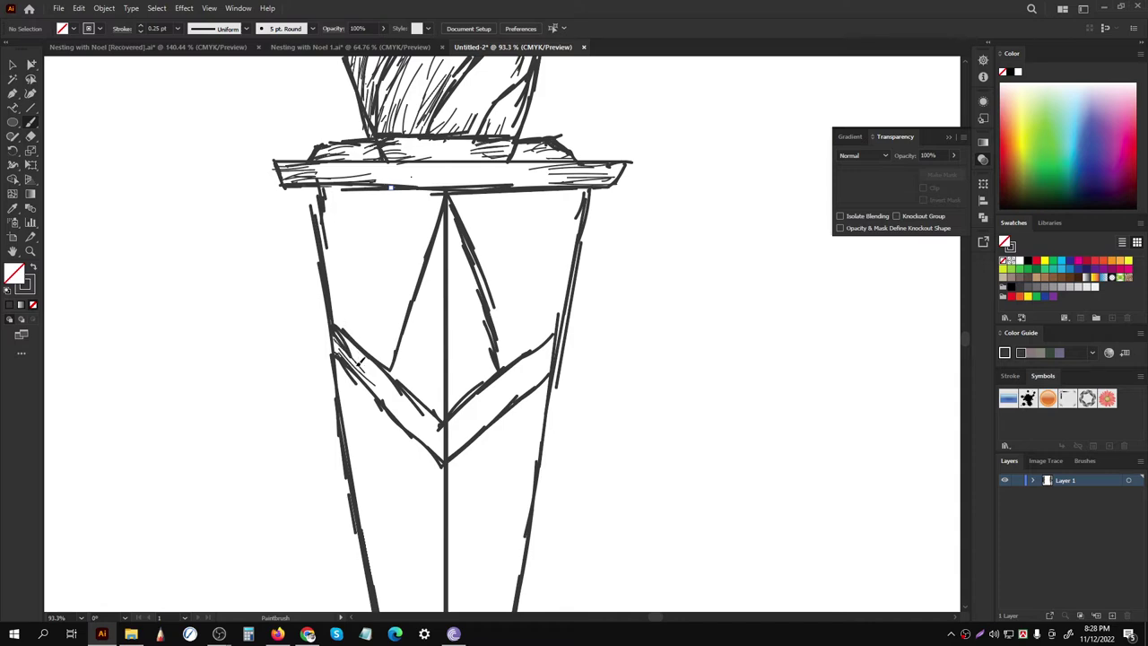
pyautogui.moveTo(335, 341); pyautogui.dragTo(368, 362)
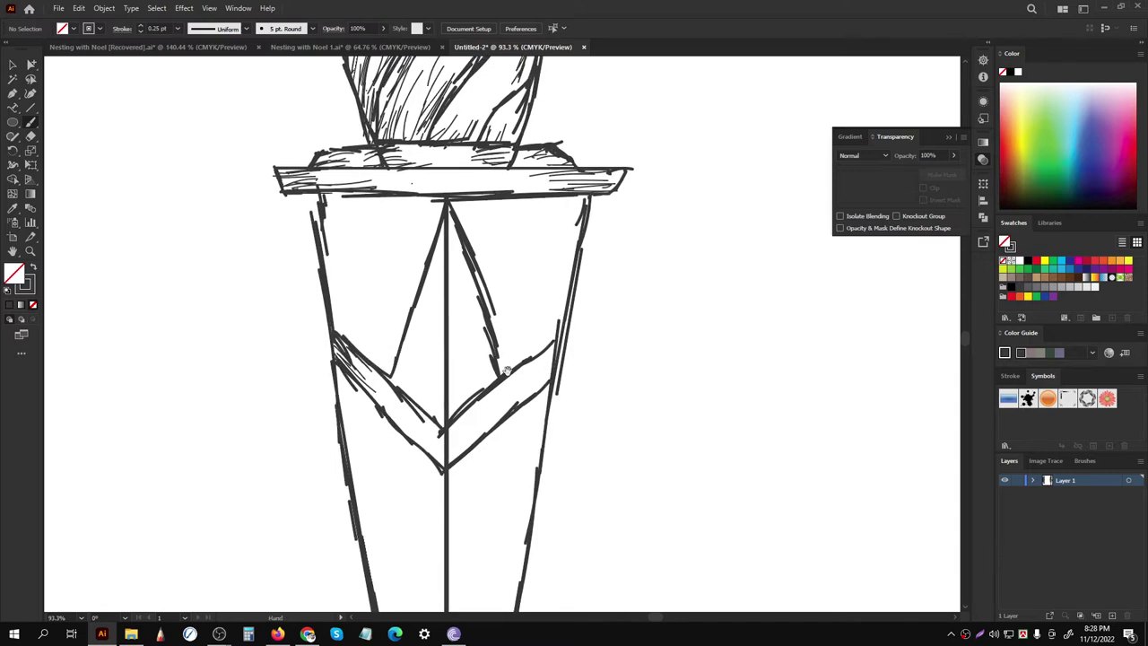
pyautogui.moveTo(543, 368)
pyautogui.mouseDown()
pyautogui.moveTo(511, 387)
pyautogui.moveTo(556, 340)
pyautogui.moveTo(558, 370)
pyautogui.mouseUp()
pyautogui.scroll(-2, 503, 359)
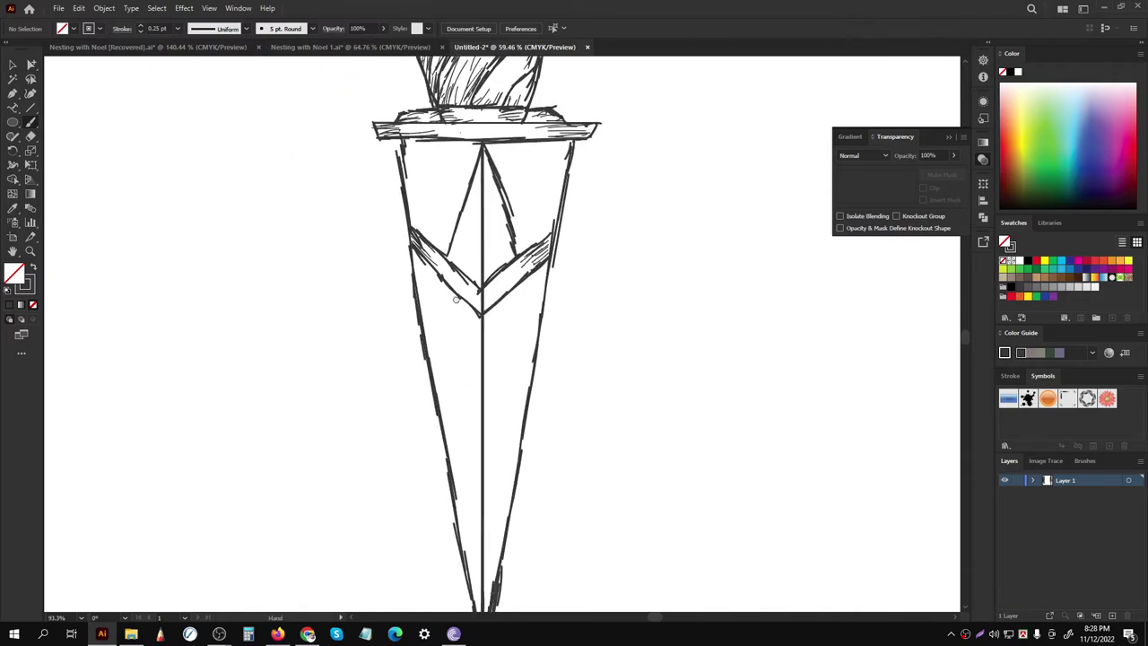
pyautogui.scroll(-1, 409, 295)
pyautogui.scroll(1, 476, 235)
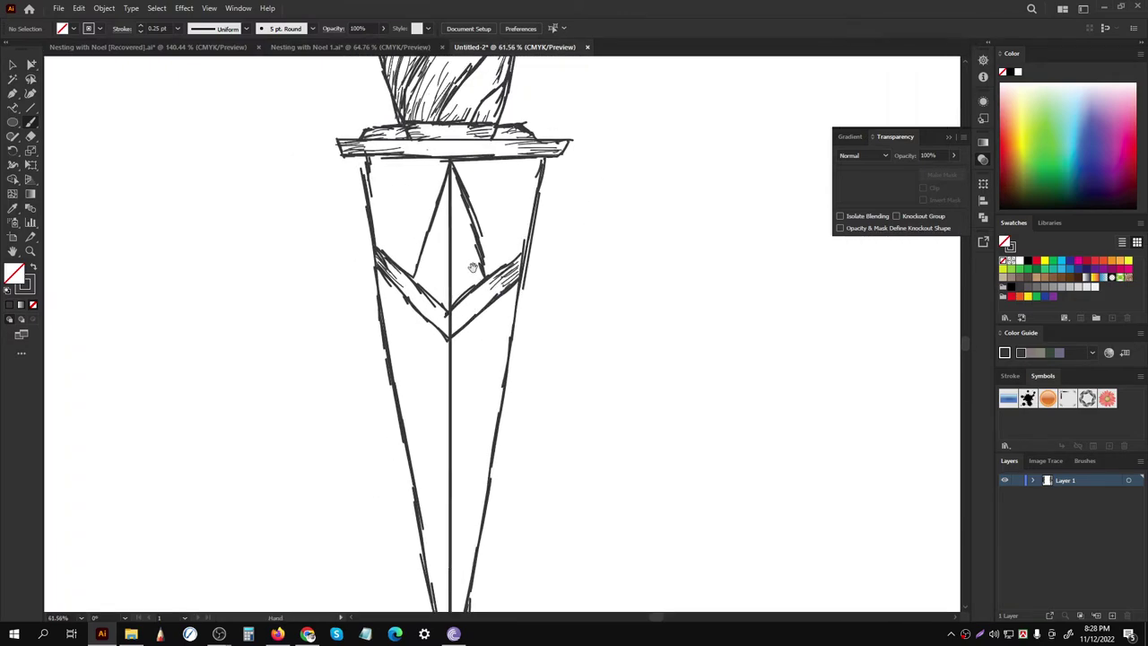
pyautogui.scroll(1, 472, 265)
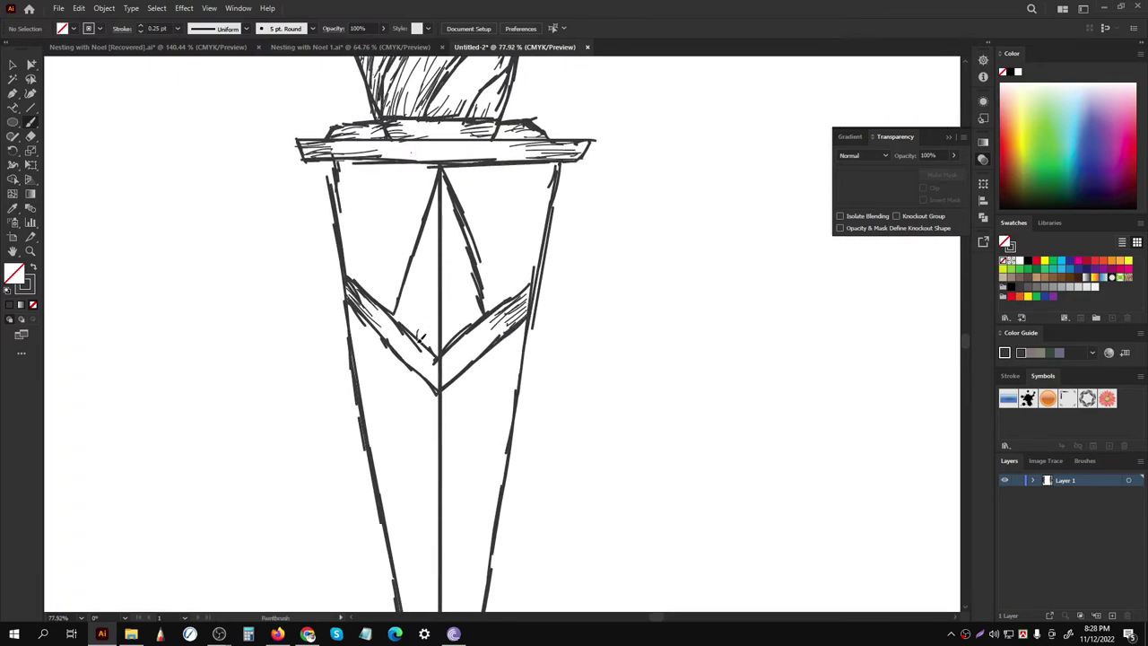
# Step: Add hatch strokes inside the left chevron and on both sides of the centre line
pyautogui.moveTo(412, 309); pyautogui.dragTo(416, 326)
pyautogui.moveTo(404, 306); pyautogui.dragTo(410, 324)
pyautogui.moveTo(429, 267); pyautogui.dragTo(425, 330)
pyautogui.moveTo(435, 273)
pyautogui.mouseDown()
pyautogui.moveTo(432, 336)
pyautogui.moveTo(461, 336)
pyautogui.mouseUp()
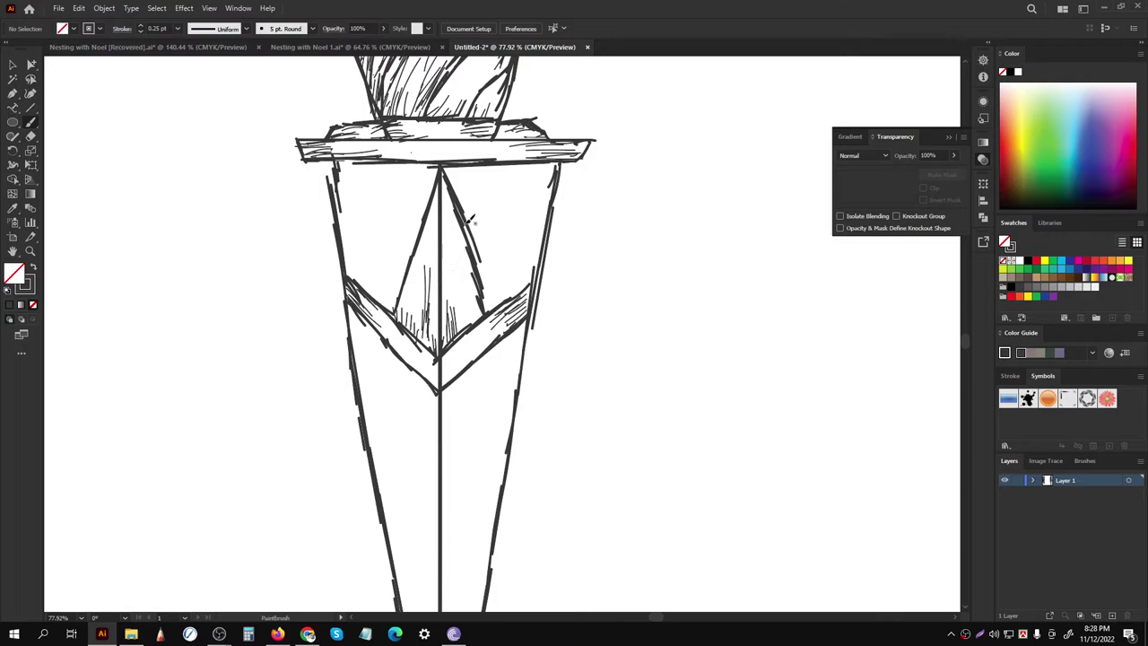
pyautogui.moveTo(455, 269); pyautogui.dragTo(460, 310)
pyautogui.scroll(-3, 377, 269)
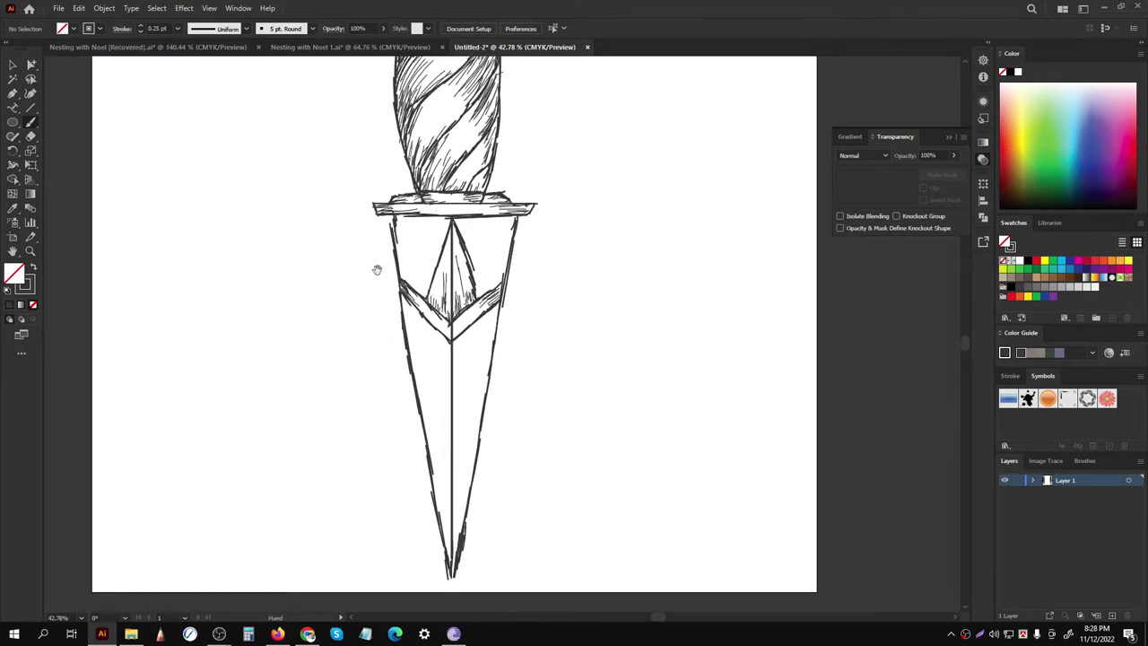
pyautogui.scroll(1, 376, 269)
pyautogui.scroll(2, 410, 246)
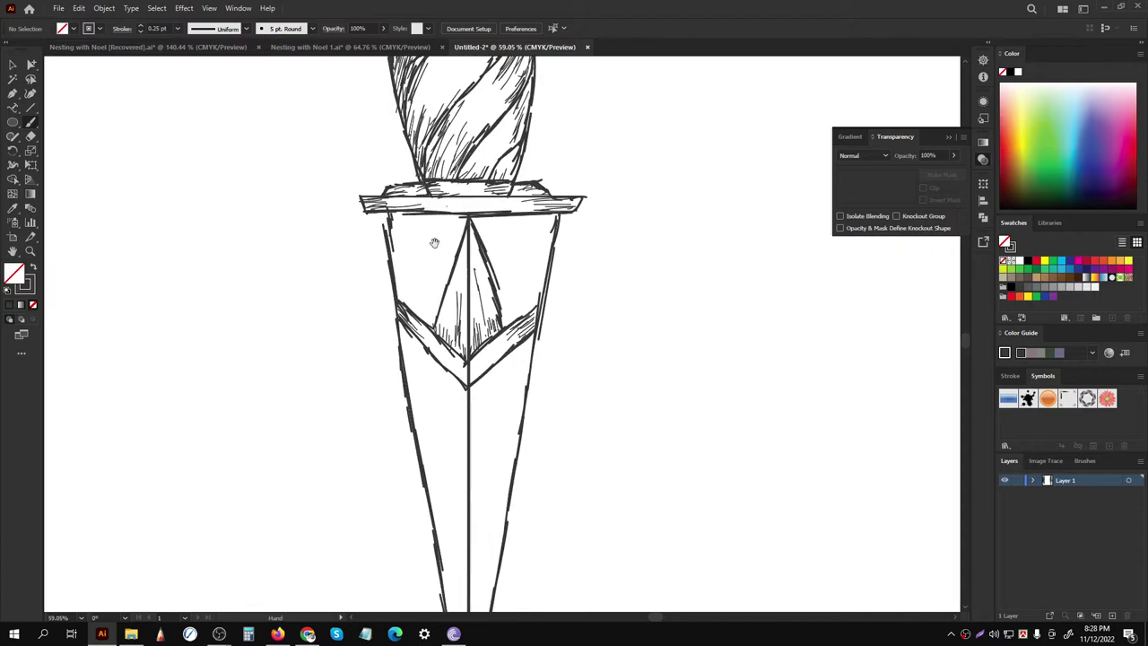
# Step: Hatch the blade's left face below the crossguard up to the centre ridge
pyautogui.moveTo(399, 229)
pyautogui.mouseDown()
pyautogui.moveTo(398, 260)
pyautogui.moveTo(418, 267)
pyautogui.moveTo(422, 303)
pyautogui.mouseUp()
pyautogui.moveTo(425, 235)
pyautogui.mouseDown()
pyautogui.moveTo(425, 269)
pyautogui.moveTo(439, 266)
pyautogui.mouseUp()
pyautogui.moveTo(456, 225); pyautogui.dragTo(457, 269)
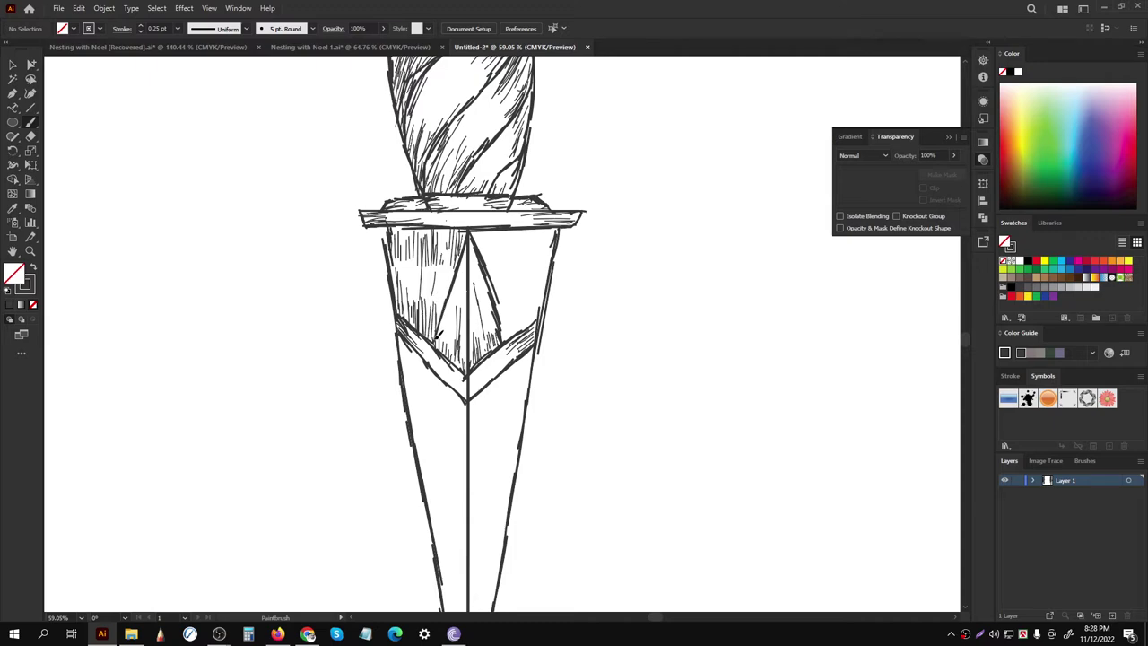
pyautogui.press('space')
pyautogui.moveTo(456, 210); pyautogui.dragTo(444, 227)
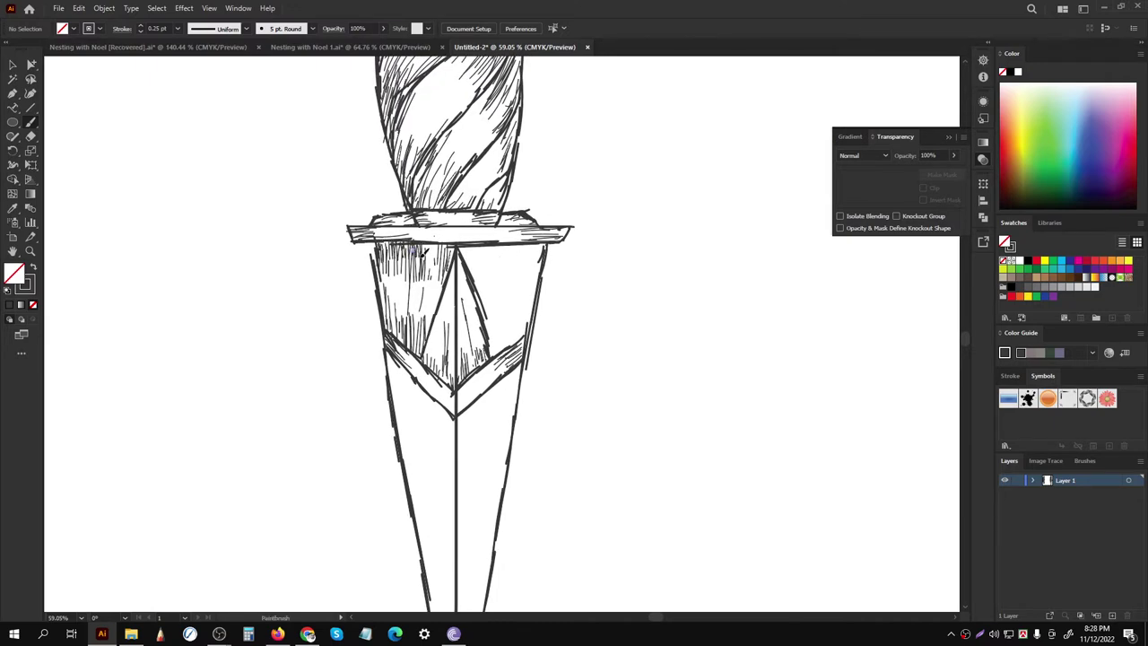
pyautogui.hscroll(2, 427, 233)
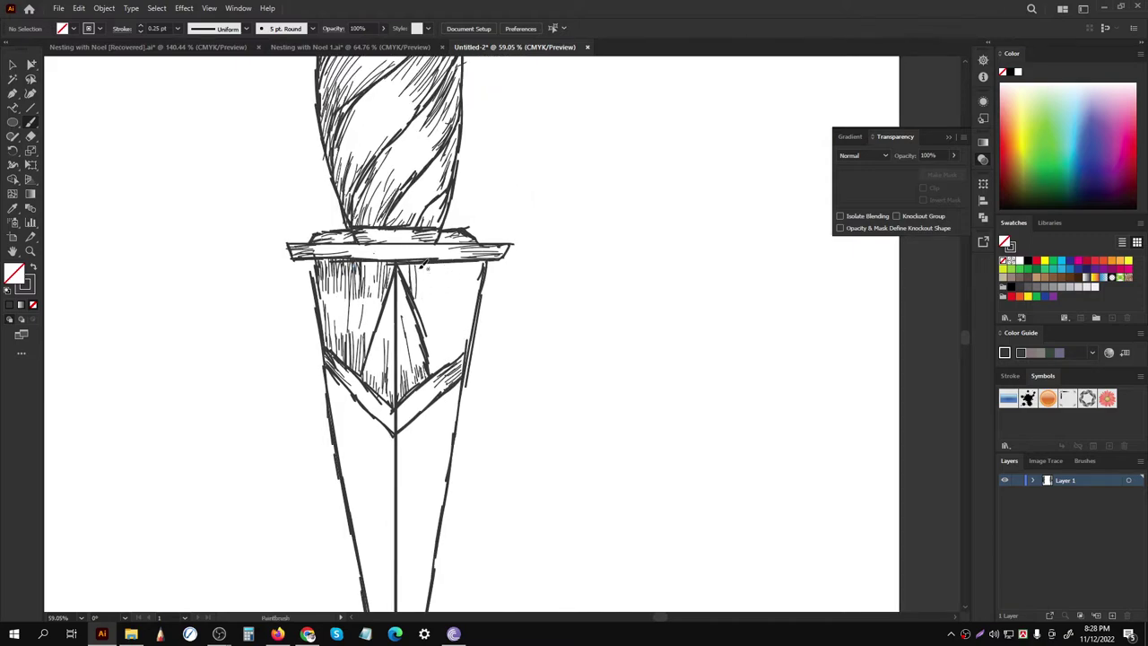
# Step: Hatch the blade's upper right face out to its edge, then zoom out to the whole dagger
pyautogui.moveTo(424, 267)
pyautogui.mouseDown()
pyautogui.moveTo(426, 303)
pyautogui.moveTo(434, 314)
pyautogui.moveTo(448, 305)
pyautogui.mouseUp()
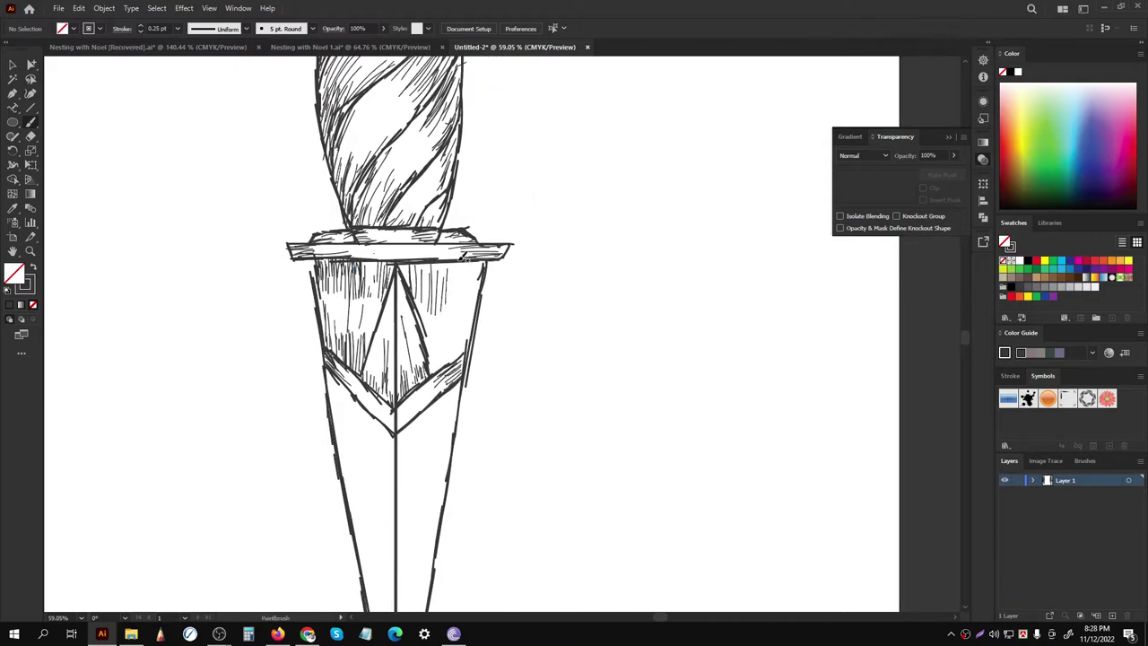
pyautogui.moveTo(461, 266)
pyautogui.mouseDown()
pyautogui.moveTo(463, 311)
pyautogui.moveTo(476, 311)
pyautogui.mouseUp()
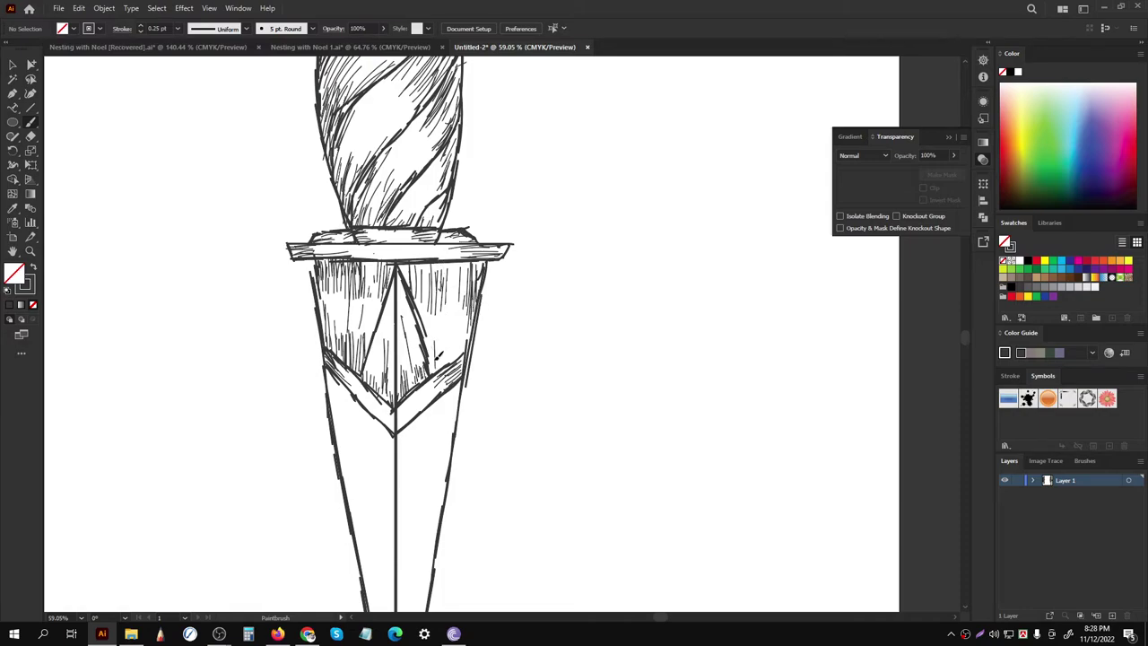
pyautogui.press('z')
pyautogui.moveTo(482, 260)
pyautogui.mouseDown()
pyautogui.moveTo(364, 372)
pyautogui.moveTo(392, 279)
pyautogui.moveTo(374, 302)
pyautogui.moveTo(424, 273)
pyautogui.moveTo(377, 225)
pyautogui.mouseUp()
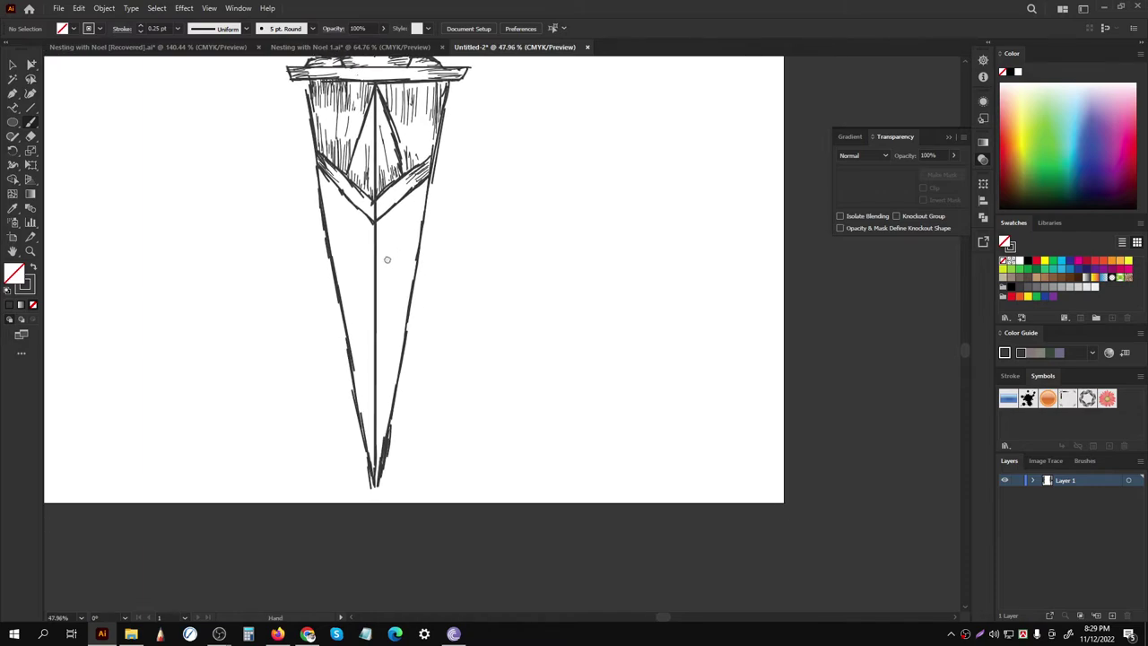
# Step: Sketch trial ribbon curves along the blade's left edge below the crossguard, undoing the unsatisfying ones
pyautogui.moveTo(304, 244); pyautogui.dragTo(281, 154)
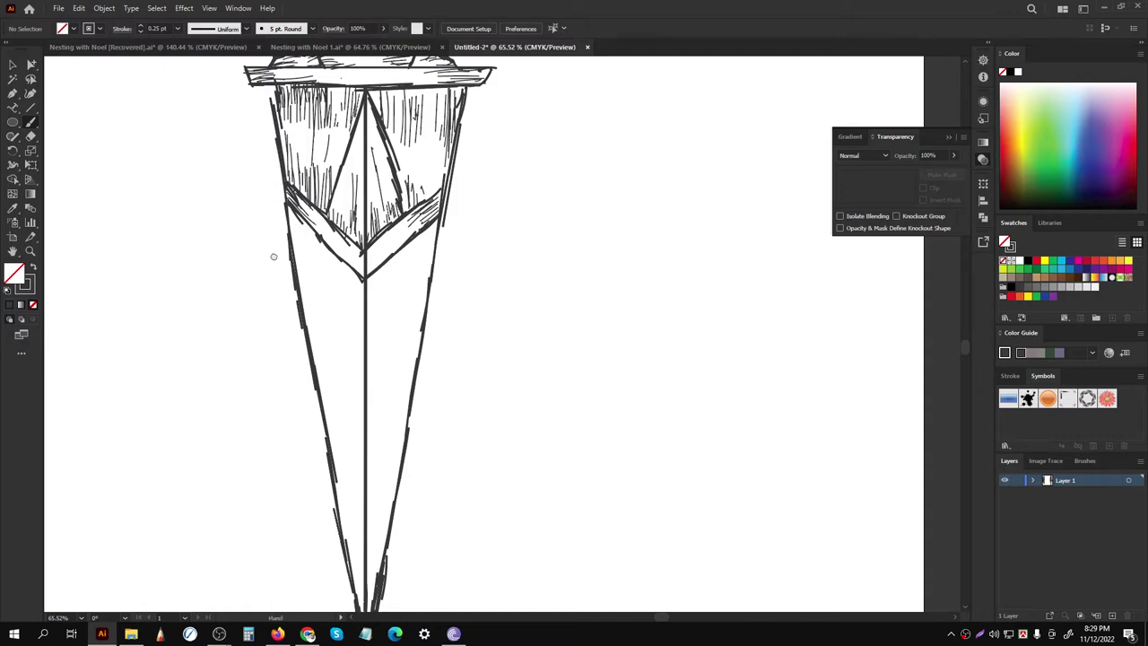
pyautogui.scroll(-1, 276, 243)
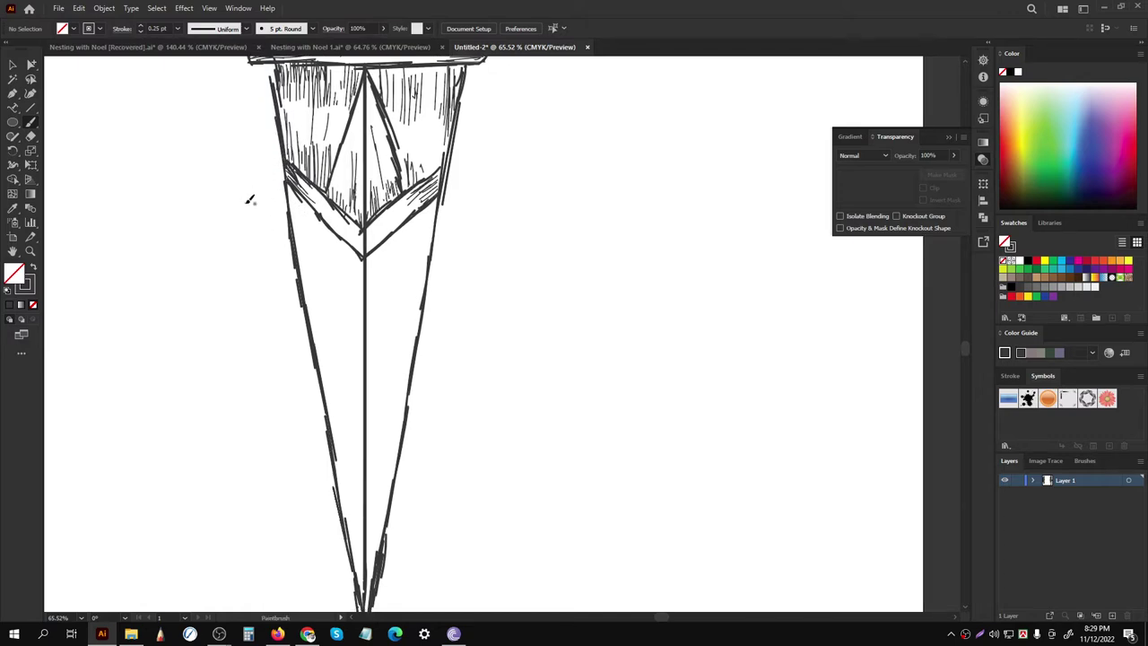
pyautogui.moveTo(223, 150); pyautogui.dragTo(207, 289)
pyautogui.hotkey('ctrl', 'z')
pyautogui.moveTo(244, 183); pyautogui.dragTo(210, 332)
pyautogui.hotkey('ctrl', 'z')
pyautogui.scroll(1, 243, 174)
pyautogui.press('space')
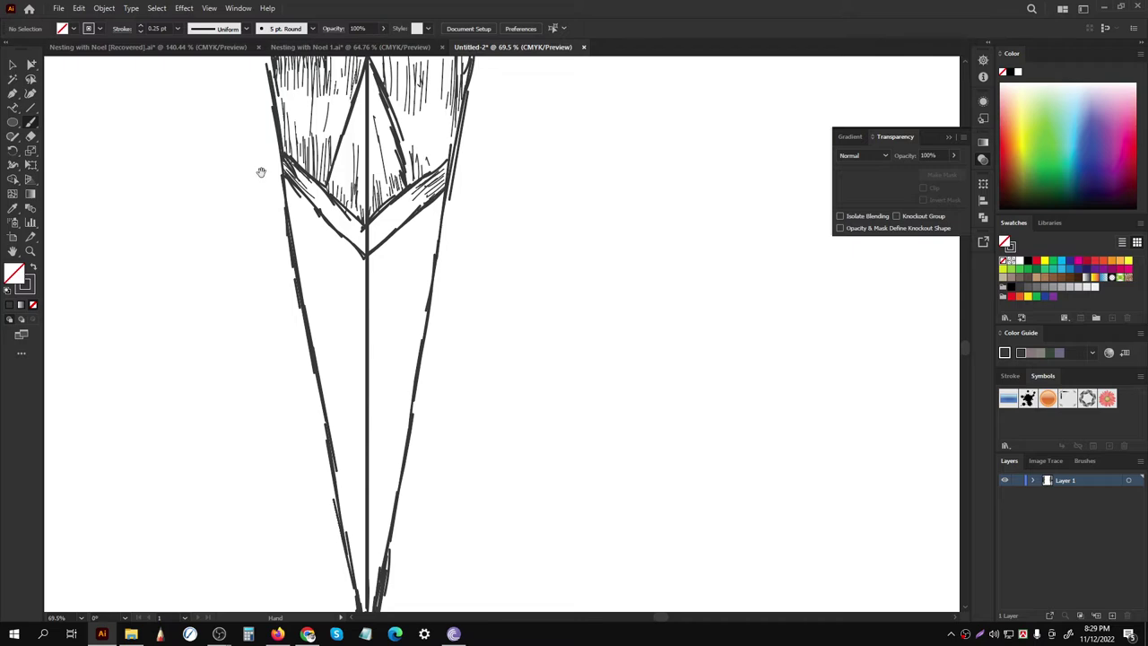
pyautogui.moveTo(271, 133); pyautogui.dragTo(257, 206)
pyautogui.moveTo(257, 190); pyautogui.dragTo(267, 231)
pyautogui.hotkey('ctrl', 'z')
# Step: Draw the ribbon's upper edge curving across the blade and down its right side
pyautogui.moveTo(274, 131); pyautogui.dragTo(335, 281)
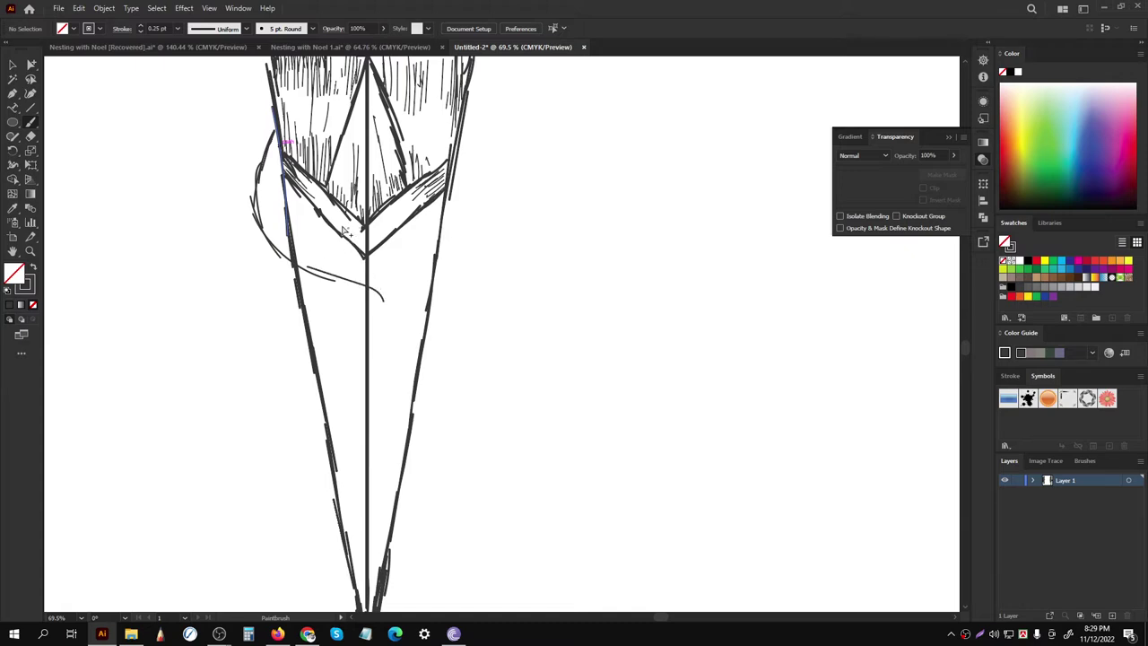
pyautogui.hotkey('ctrl', 'z')
pyautogui.moveTo(278, 130)
pyautogui.mouseDown()
pyautogui.moveTo(442, 304)
pyautogui.moveTo(463, 462)
pyautogui.mouseUp()
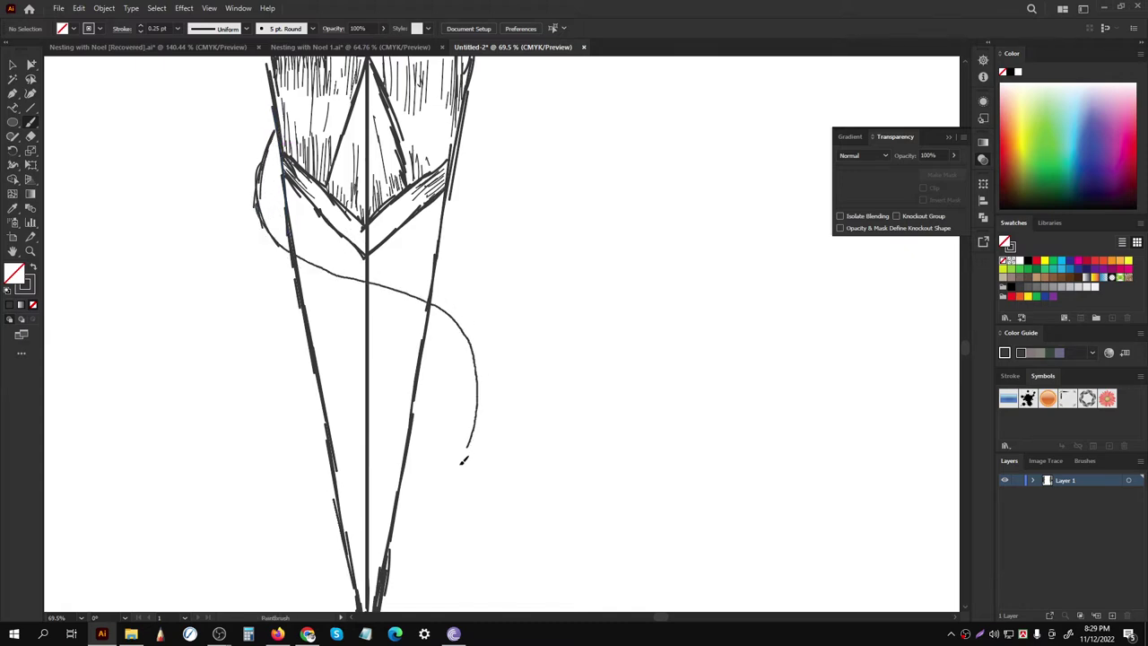
pyautogui.scroll(-5, 471, 359)
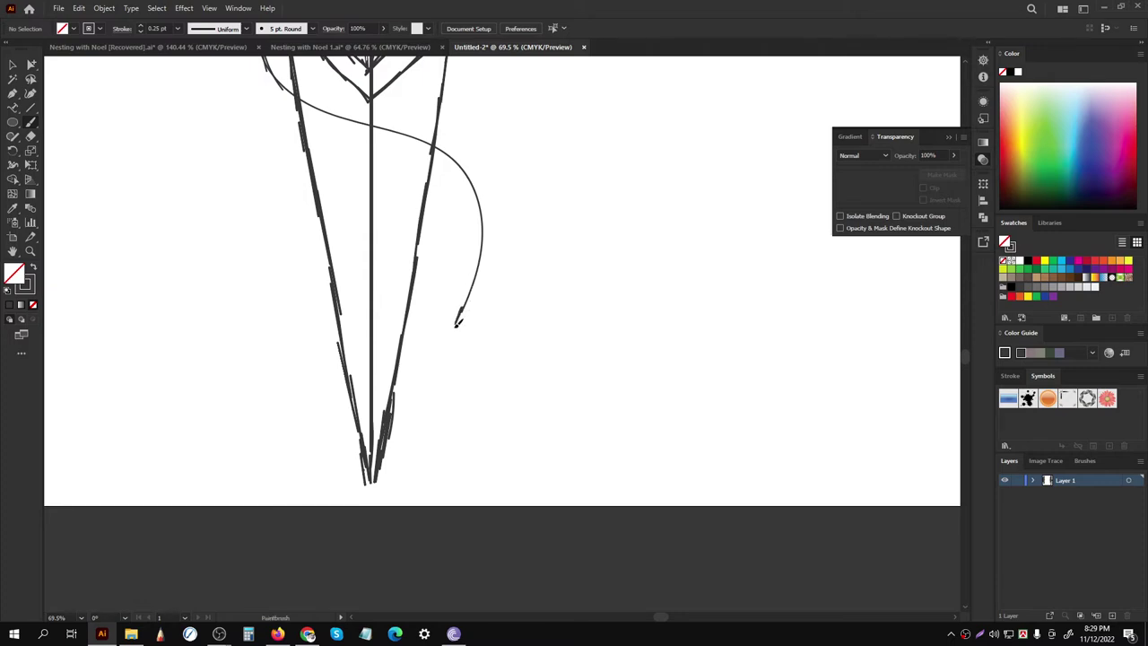
pyautogui.moveTo(456, 325); pyautogui.dragTo(453, 373)
# Step: Draw the ribbon's lower edge down the left side, across the blade and down the right side
pyautogui.moveTo(284, 123); pyautogui.dragTo(301, 219)
pyautogui.moveTo(298, 122)
pyautogui.mouseDown()
pyautogui.moveTo(308, 154)
pyautogui.moveTo(280, 191)
pyautogui.mouseUp()
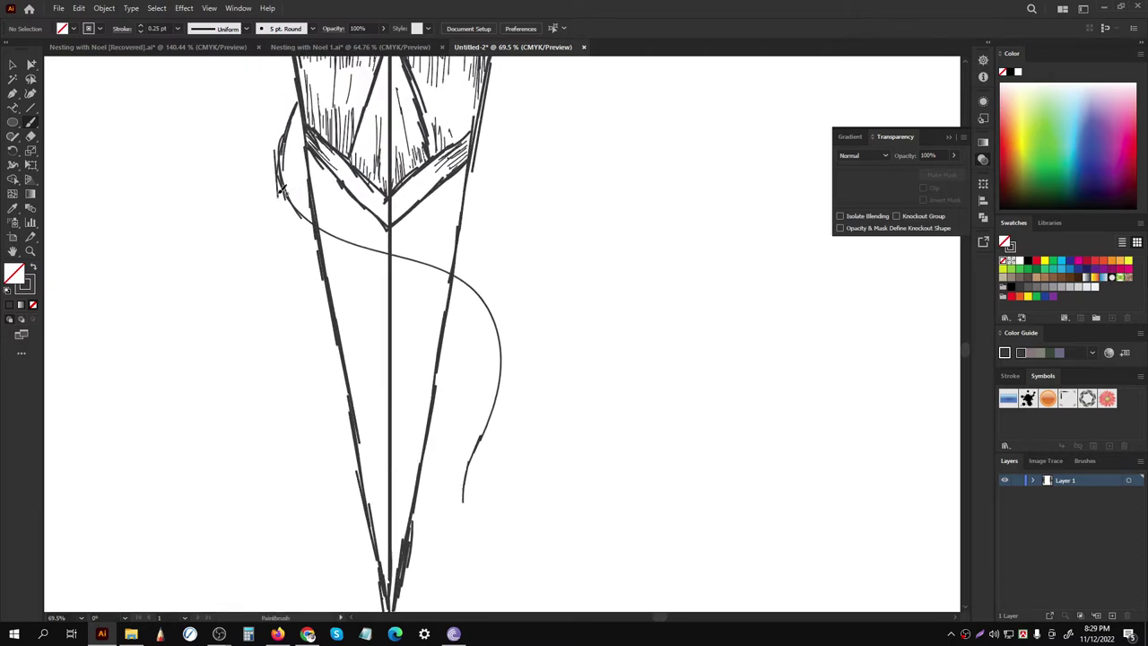
pyautogui.moveTo(280, 144); pyautogui.dragTo(279, 284)
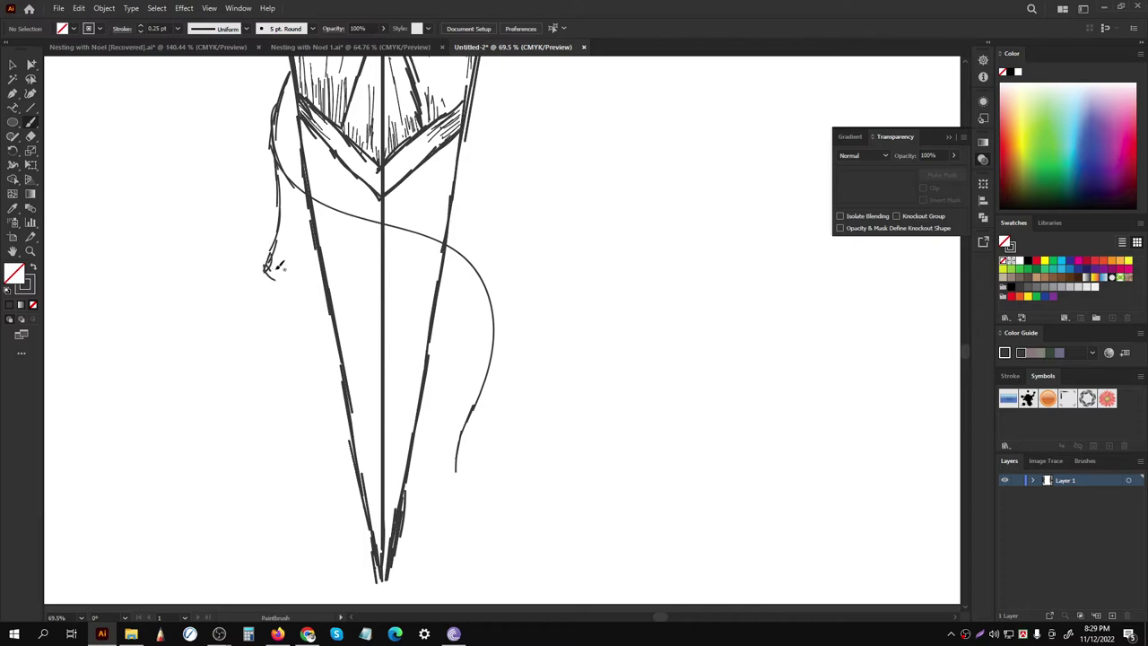
pyautogui.moveTo(278, 266); pyautogui.dragTo(428, 349)
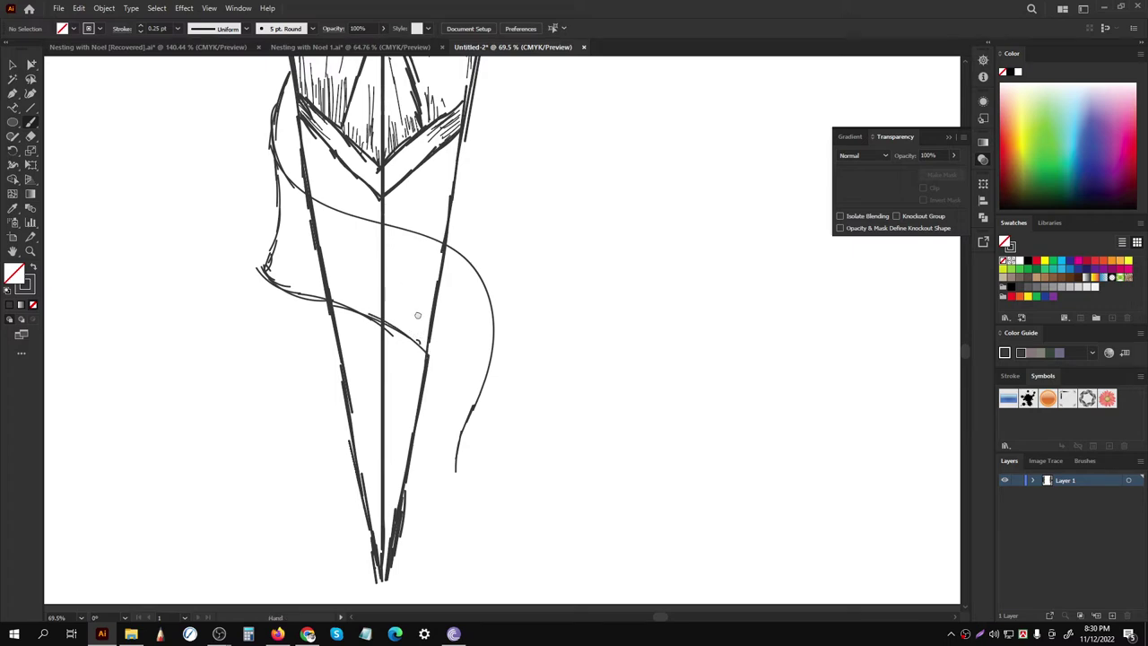
pyautogui.scroll(-2, 418, 296)
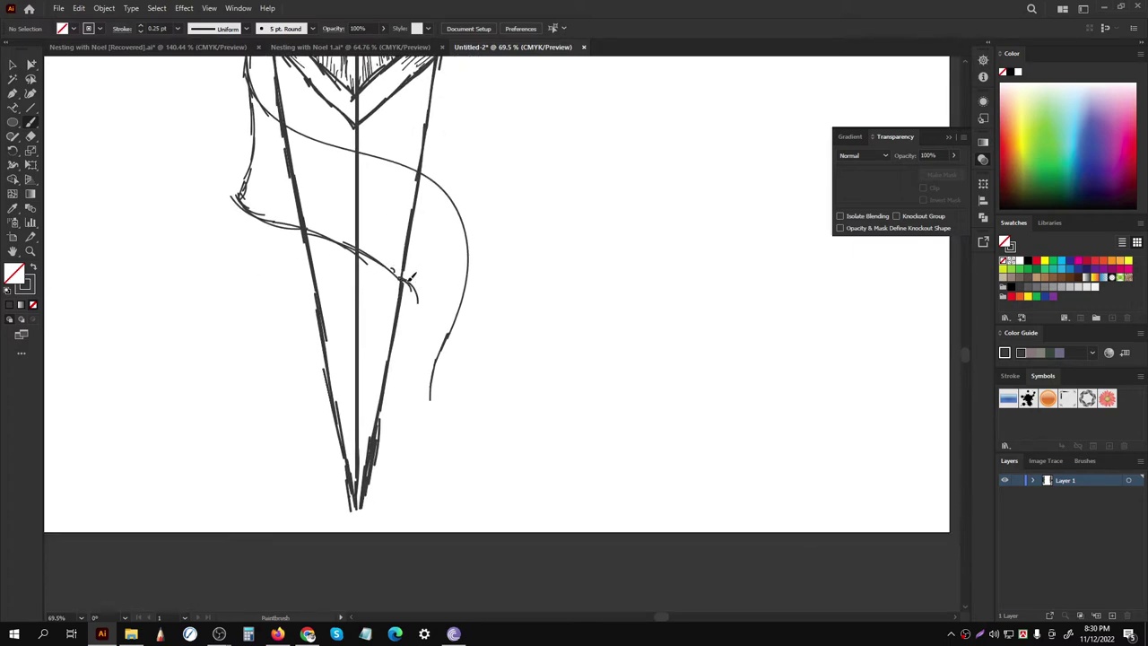
pyautogui.moveTo(411, 278)
pyautogui.mouseDown()
pyautogui.moveTo(424, 312)
pyautogui.moveTo(418, 358)
pyautogui.moveTo(424, 330)
pyautogui.moveTo(412, 384)
pyautogui.moveTo(373, 426)
pyautogui.mouseUp()
pyautogui.moveTo(394, 372); pyautogui.dragTo(395, 367)
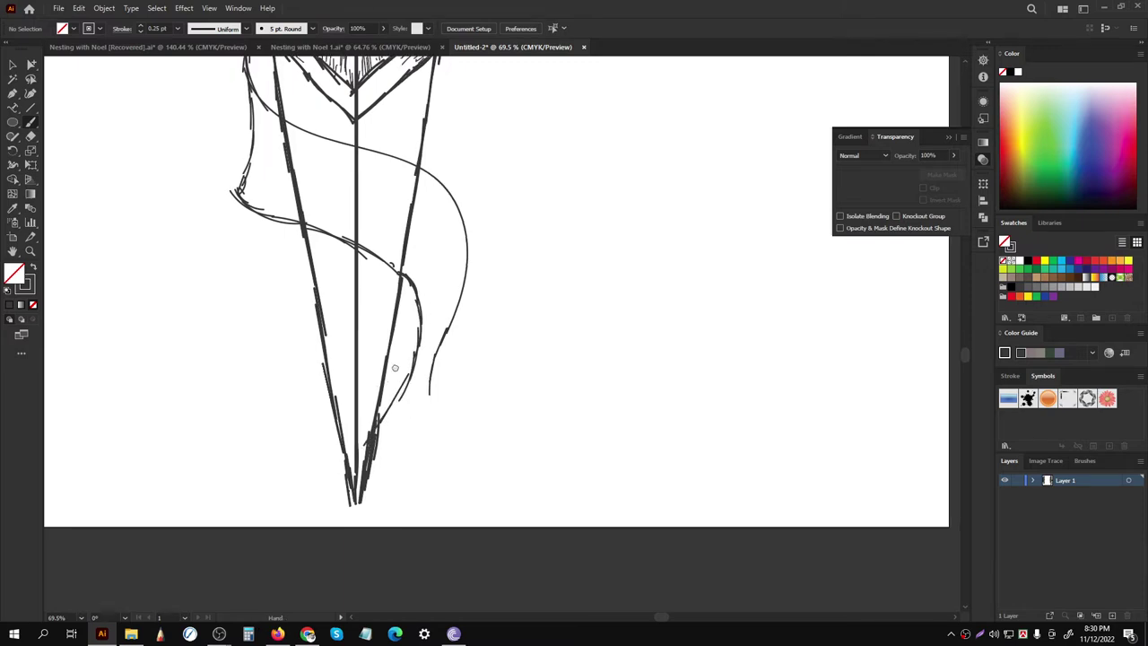
pyautogui.scroll(1, 395, 367)
pyautogui.moveTo(446, 244); pyautogui.dragTo(390, 346)
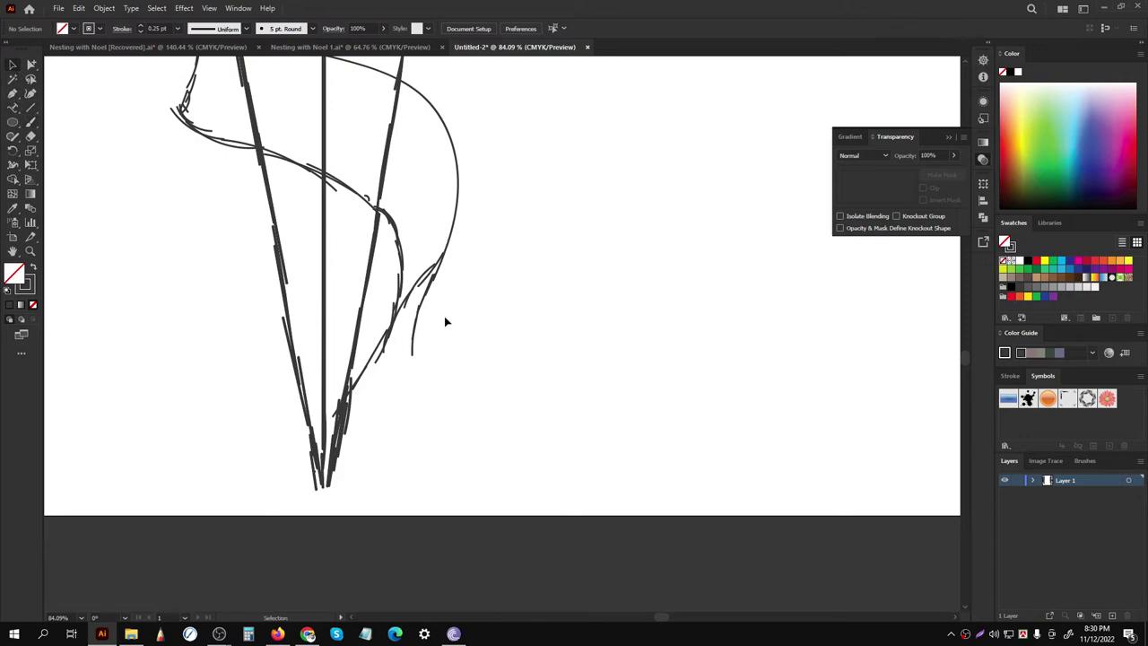
# Step: Replace the short stray ribbon stroke with a newly drawn small stroke
pyautogui.click(436, 332)
pyautogui.press('Delete')
pyautogui.moveTo(425, 297)
pyautogui.mouseDown()
pyautogui.moveTo(436, 279)
pyautogui.moveTo(379, 355)
pyautogui.moveTo(471, 377)
pyautogui.mouseUp()
pyautogui.click(397, 361)
pyautogui.press('b')
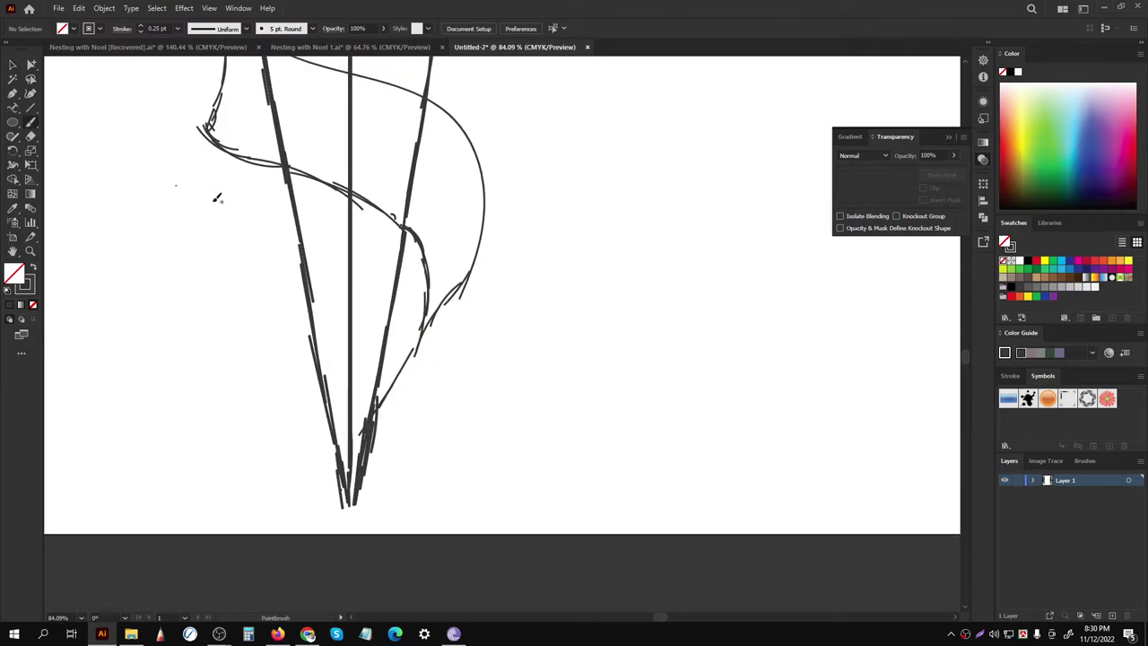
# Step: Delete the two stray strokes on the ribbon's left contour
pyautogui.moveTo(385, 382)
pyautogui.mouseDown()
pyautogui.moveTo(320, 321)
pyautogui.moveTo(295, 196)
pyautogui.mouseUp()
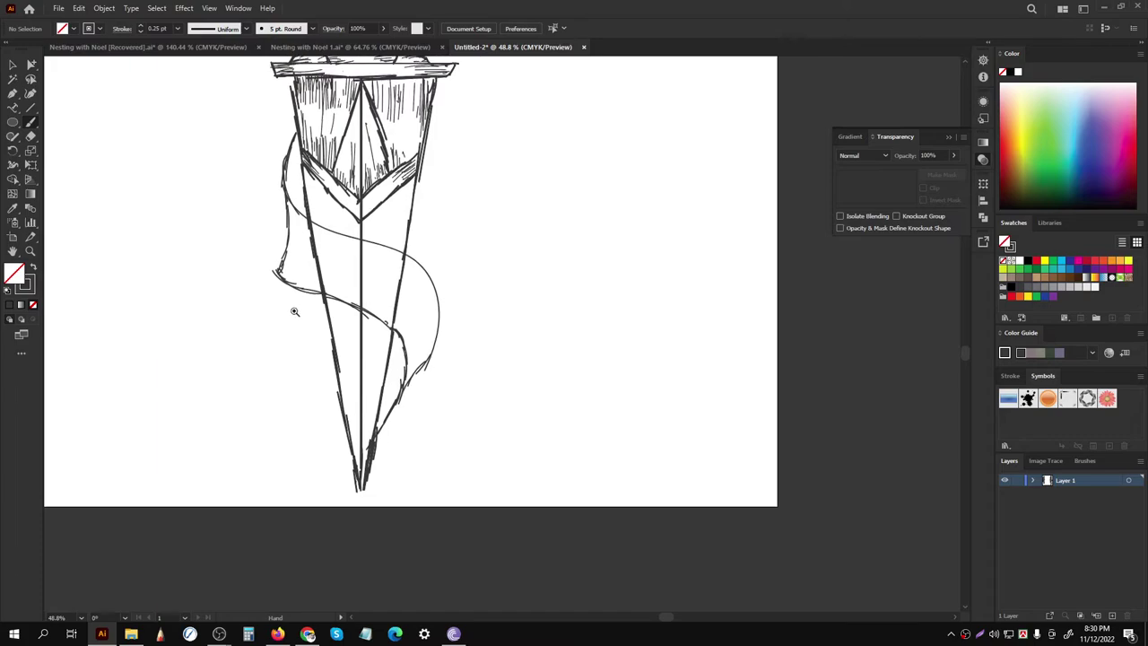
pyautogui.scroll(2, 280, 265)
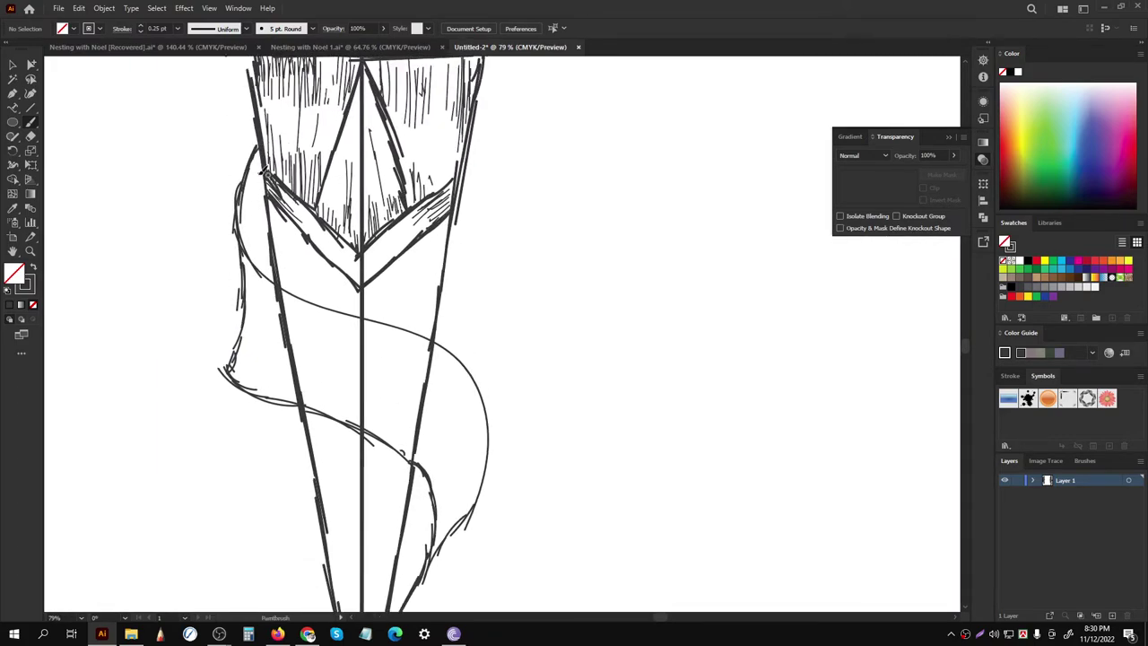
pyautogui.scroll(-2, 313, 289)
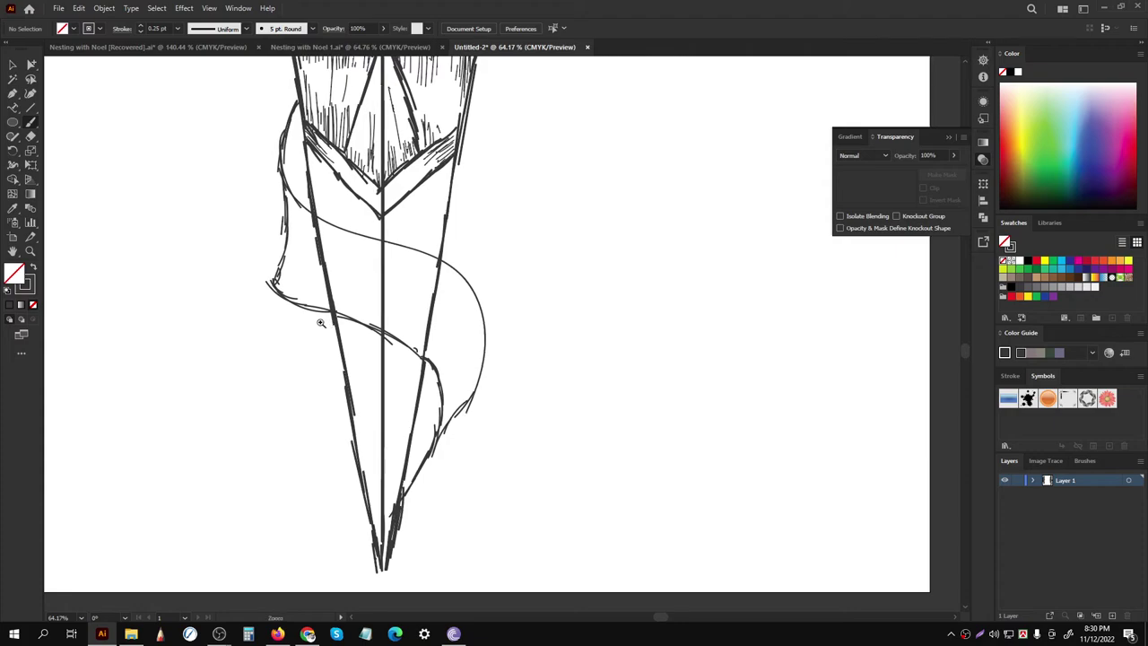
pyautogui.scroll(1, 318, 323)
pyautogui.scroll(1, 347, 293)
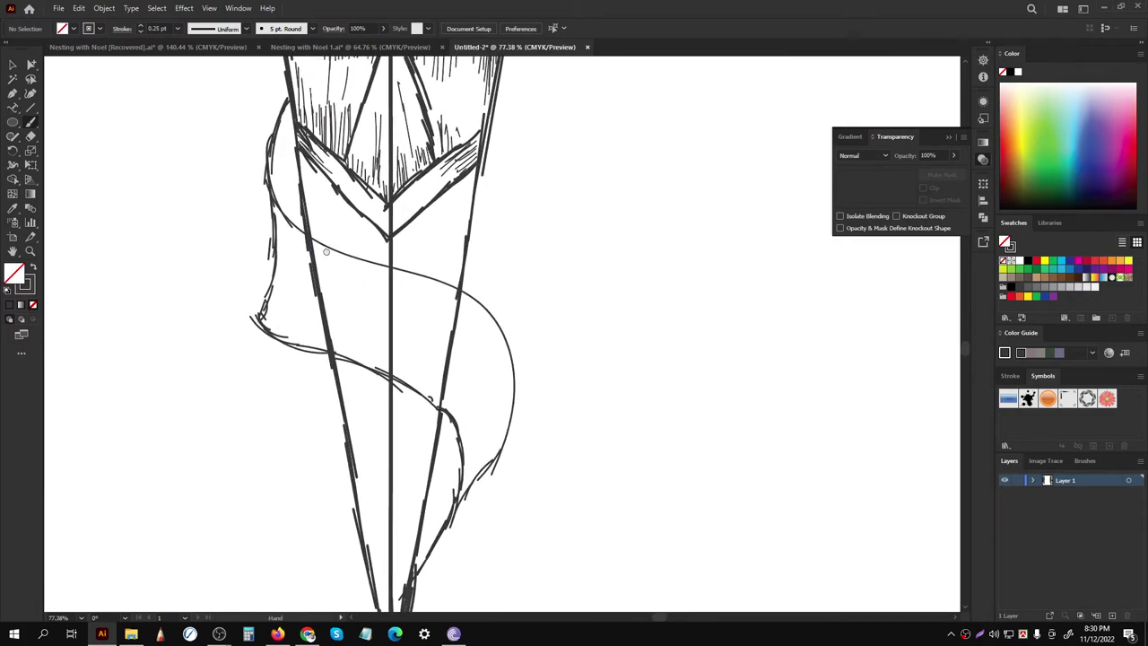
pyautogui.scroll(1, 327, 254)
pyautogui.moveTo(325, 254); pyautogui.dragTo(325, 259)
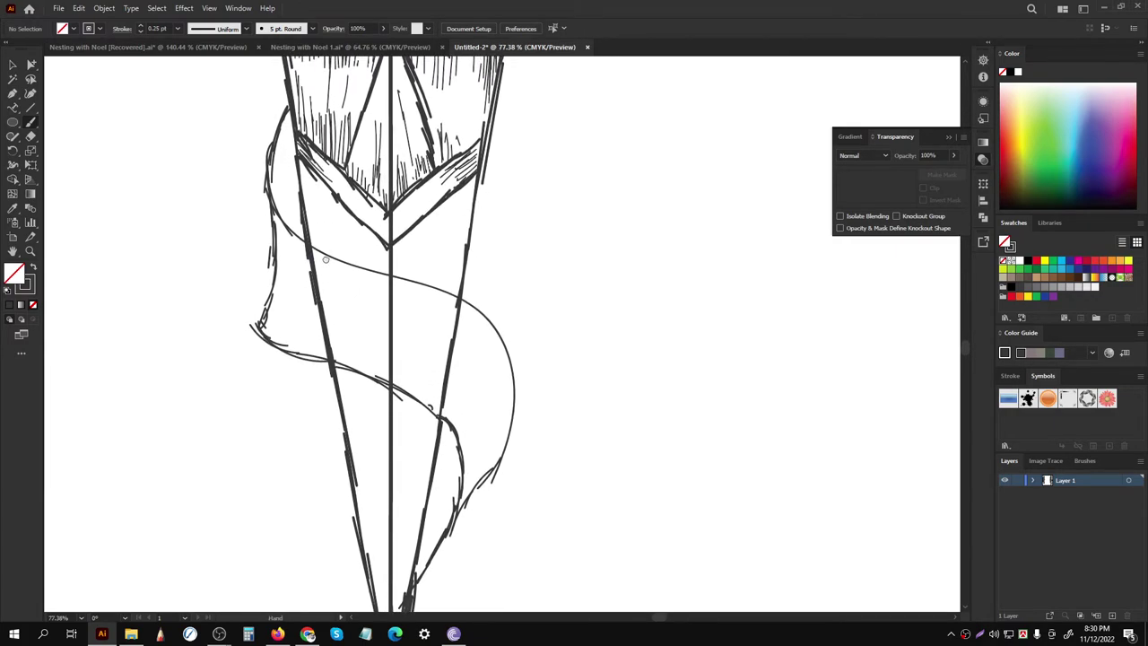
pyautogui.scroll(2, 326, 259)
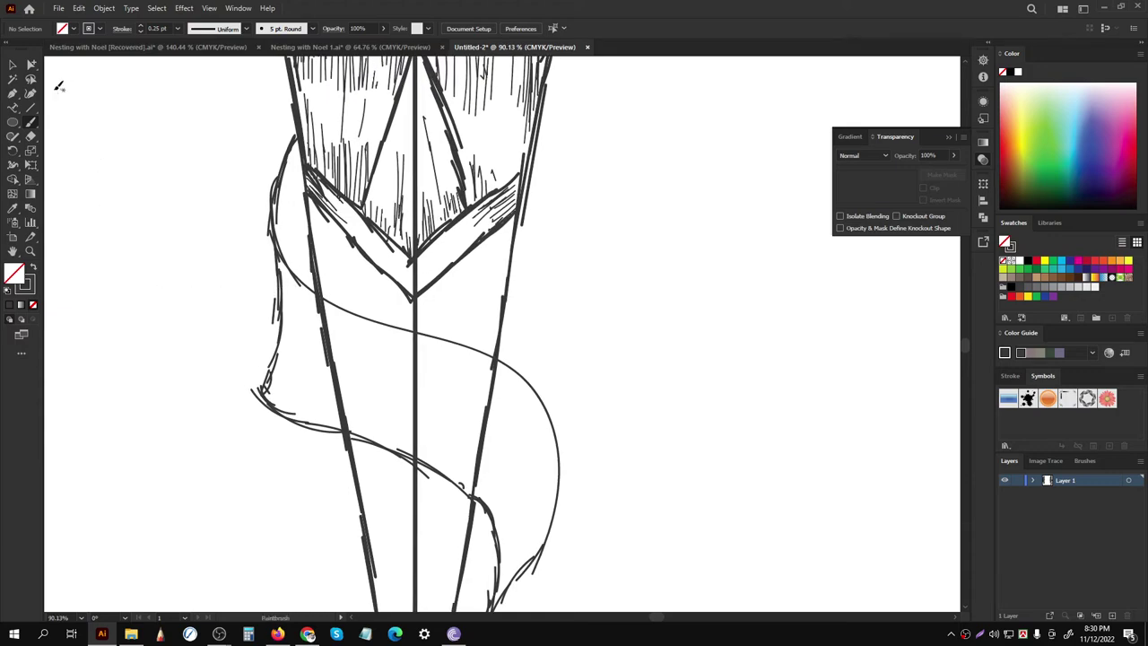
pyautogui.press('v')
pyautogui.click(276, 322)
pyautogui.press('Delete')
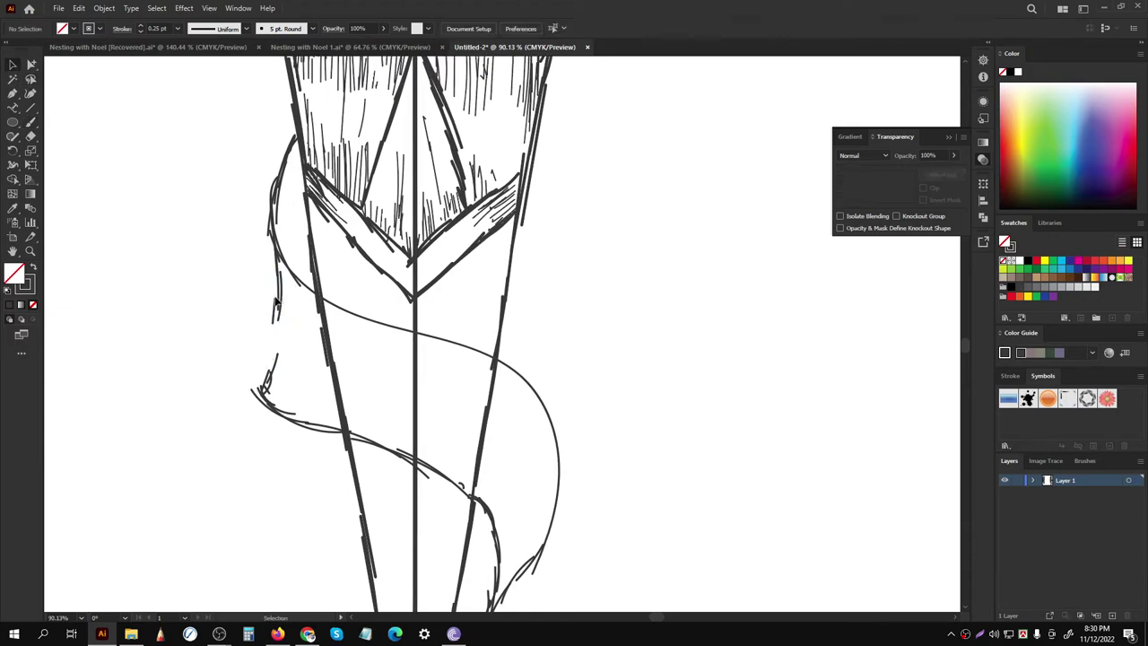
pyautogui.click(271, 269)
pyautogui.press('Delete')
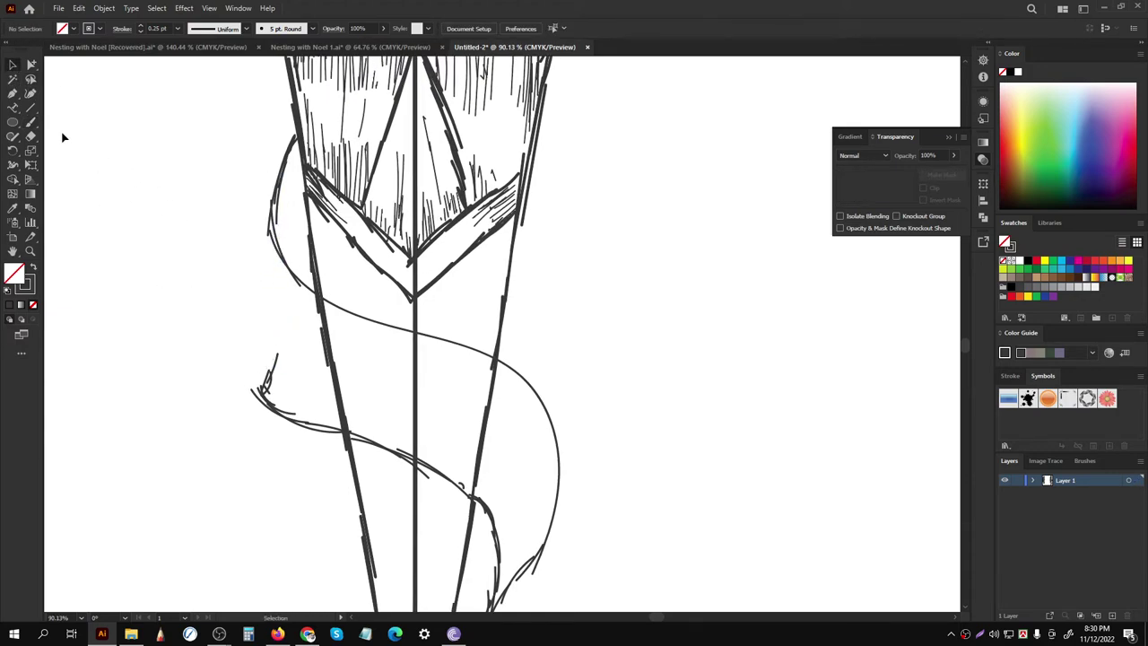
# Step: Redraw the ribbon's left contour with new brush strokes reaching higher up
pyautogui.click(30, 123)
pyautogui.moveTo(274, 359); pyautogui.dragTo(279, 327)
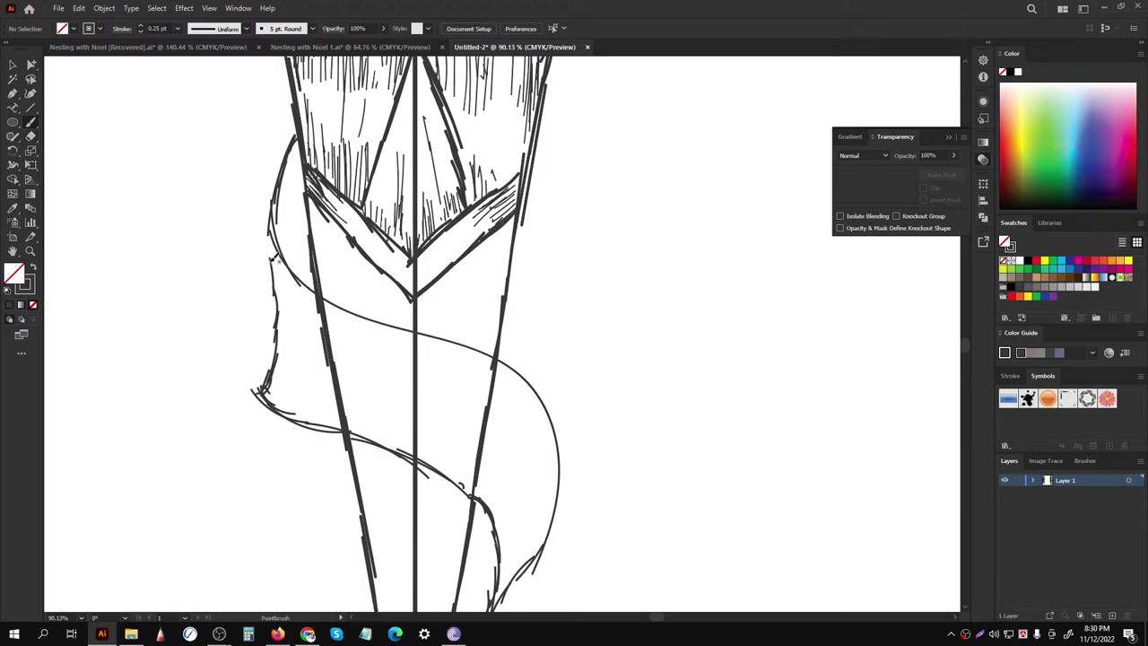
pyautogui.moveTo(274, 258)
pyautogui.mouseDown()
pyautogui.moveTo(300, 130)
pyautogui.moveTo(258, 214)
pyautogui.moveTo(262, 246)
pyautogui.mouseUp()
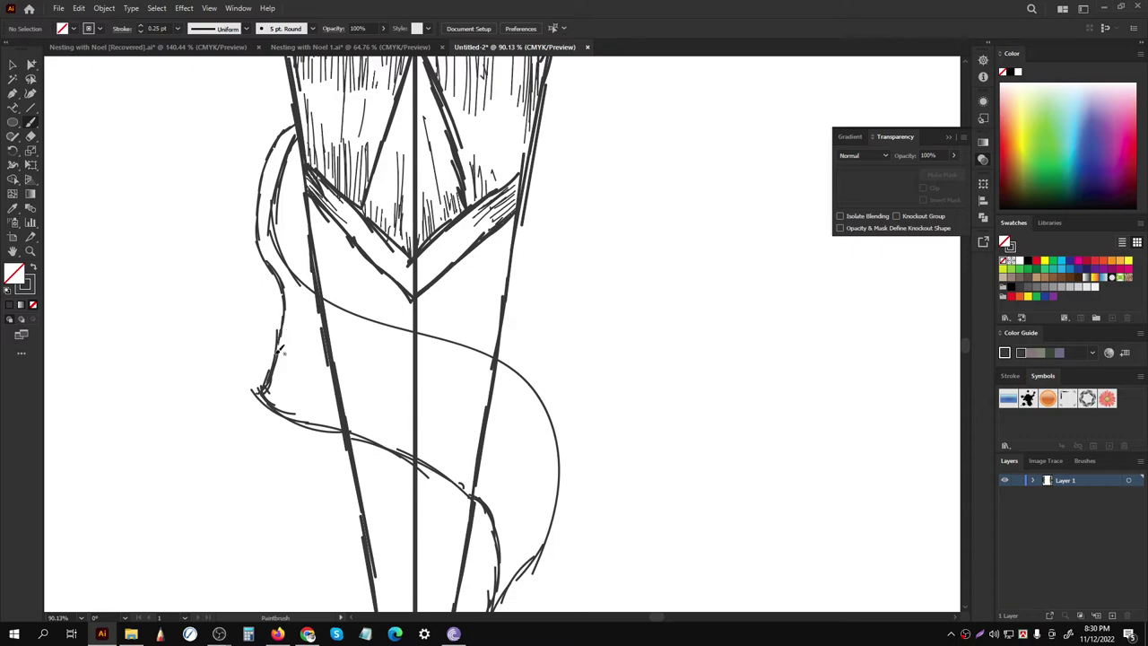
pyautogui.moveTo(281, 353)
pyautogui.mouseDown()
pyautogui.moveTo(236, 277)
pyautogui.moveTo(296, 278)
pyautogui.moveTo(290, 170)
pyautogui.moveTo(265, 260)
pyautogui.mouseUp()
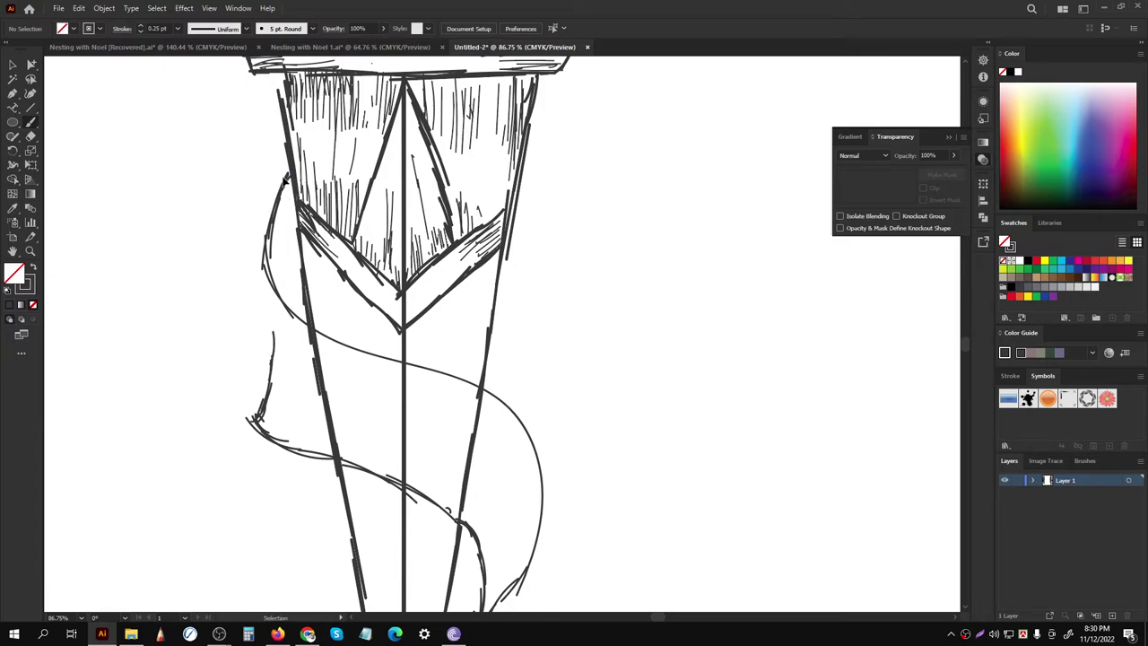
# Step: Add a fresh brush stroke along the blade's left edge
pyautogui.moveTo(304, 304)
pyautogui.mouseDown()
pyautogui.moveTo(293, 167)
pyautogui.moveTo(265, 208)
pyautogui.moveTo(256, 261)
pyautogui.mouseUp()
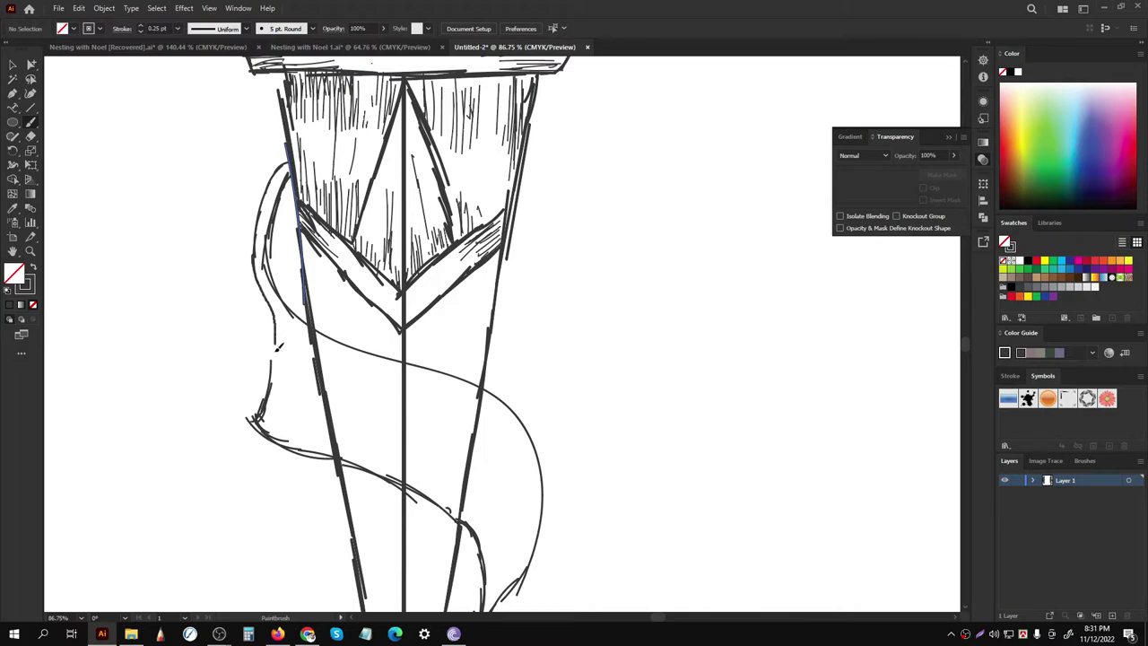
pyautogui.keyDown('alt'); pyautogui.scroll(-3, 225, 377); pyautogui.keyUp('alt')
pyautogui.keyDown('alt'); pyautogui.scroll(1, 171, 403); pyautogui.keyUp('alt')
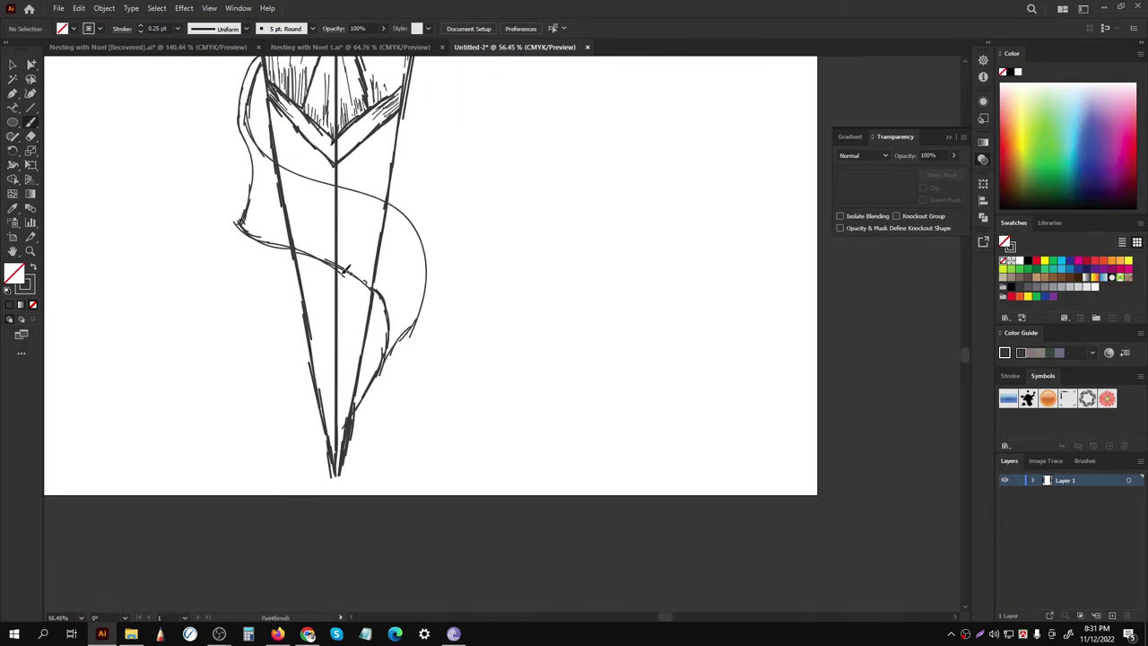
pyautogui.scroll(2, 383, 362)
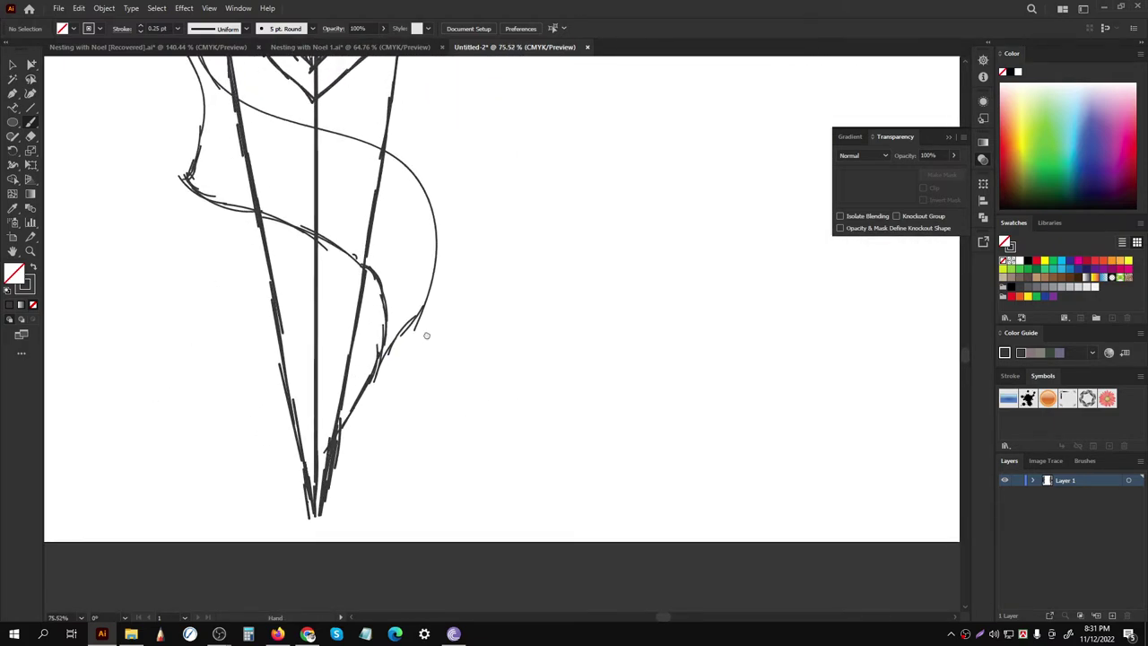
pyautogui.scroll(-1, 424, 328)
# Step: Delete the two stray sketchy strokes near the ribbon's tail
pyautogui.click(13, 64)
pyautogui.click(410, 303)
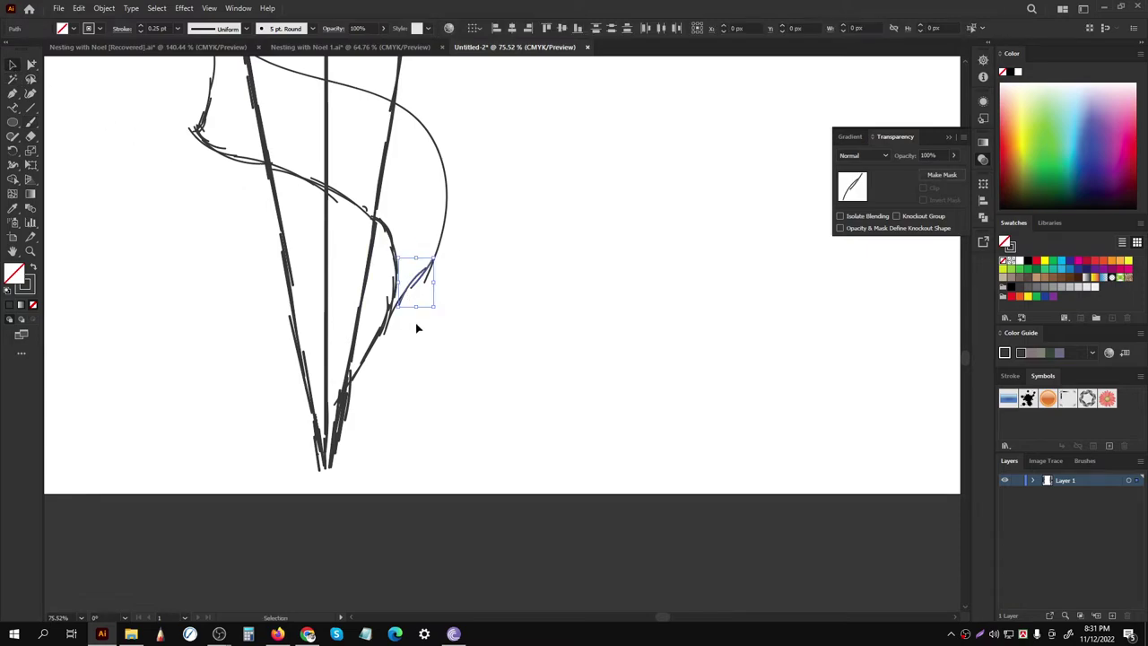
pyautogui.press('Delete')
pyautogui.click(406, 305)
pyautogui.press('Delete')
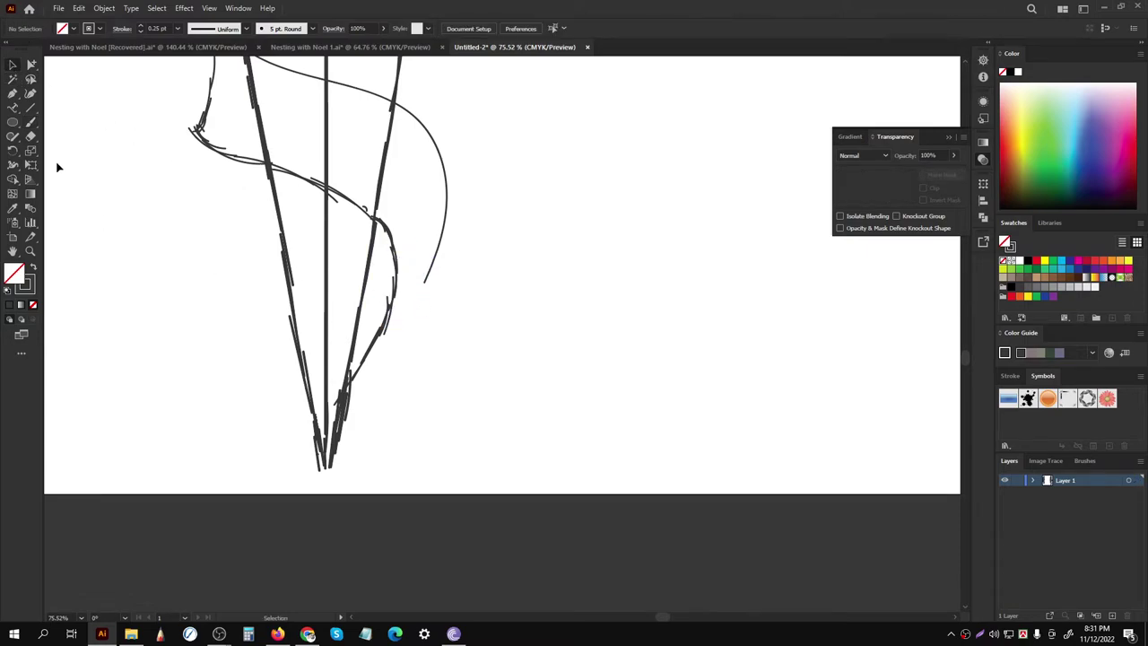
# Step: Extend the ribbon's right curve down toward the blade with a Paintbrush stroke
pyautogui.click(30, 109)
pyautogui.keyDown('alt'); pyautogui.scroll(1, 515, 302); pyautogui.keyUp('alt')
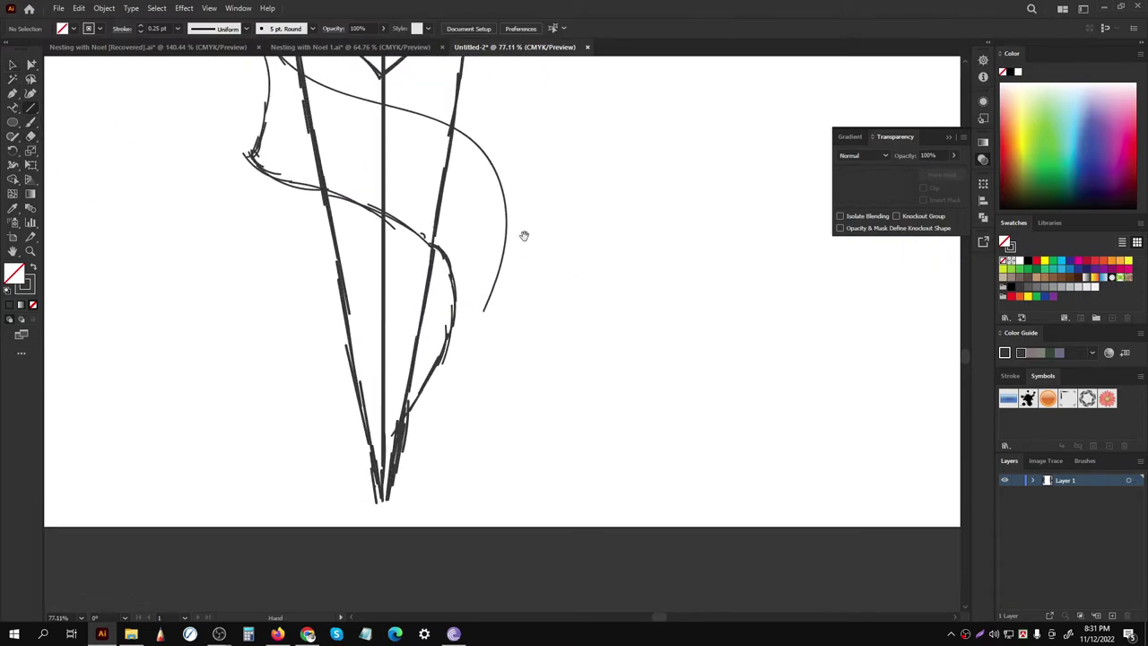
pyautogui.keyDown('alt'); pyautogui.scroll(-1, 520, 269); pyautogui.keyUp('alt')
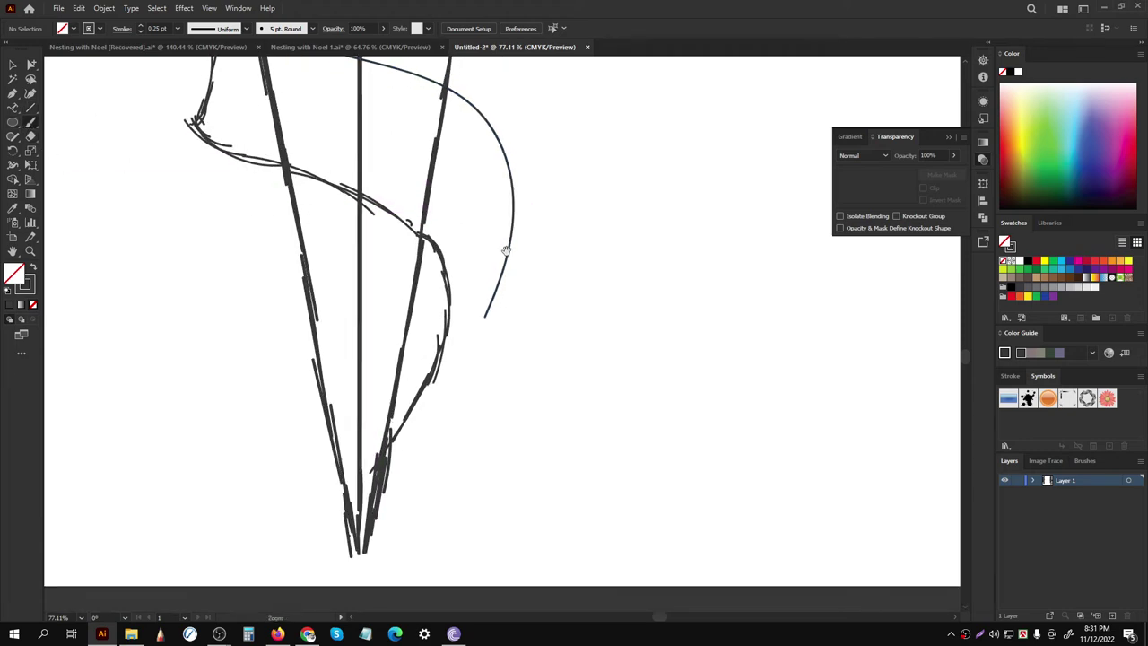
pyautogui.click(31, 122)
pyautogui.keyDown('alt'); pyautogui.scroll(2, 489, 201); pyautogui.keyUp('alt')
pyautogui.moveTo(459, 249)
pyautogui.mouseDown()
pyautogui.moveTo(400, 393)
pyautogui.moveTo(361, 444)
pyautogui.mouseUp()
pyautogui.scroll(-5, 345, 426)
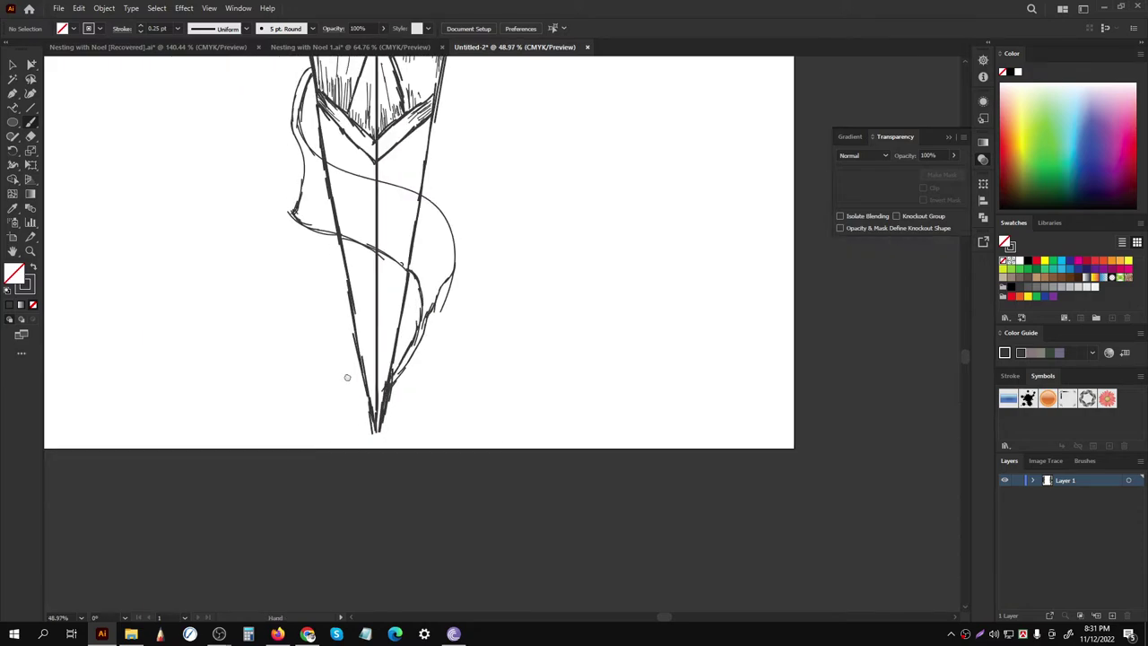
pyautogui.scroll(2, 347, 377)
pyautogui.scroll(2, 232, 286)
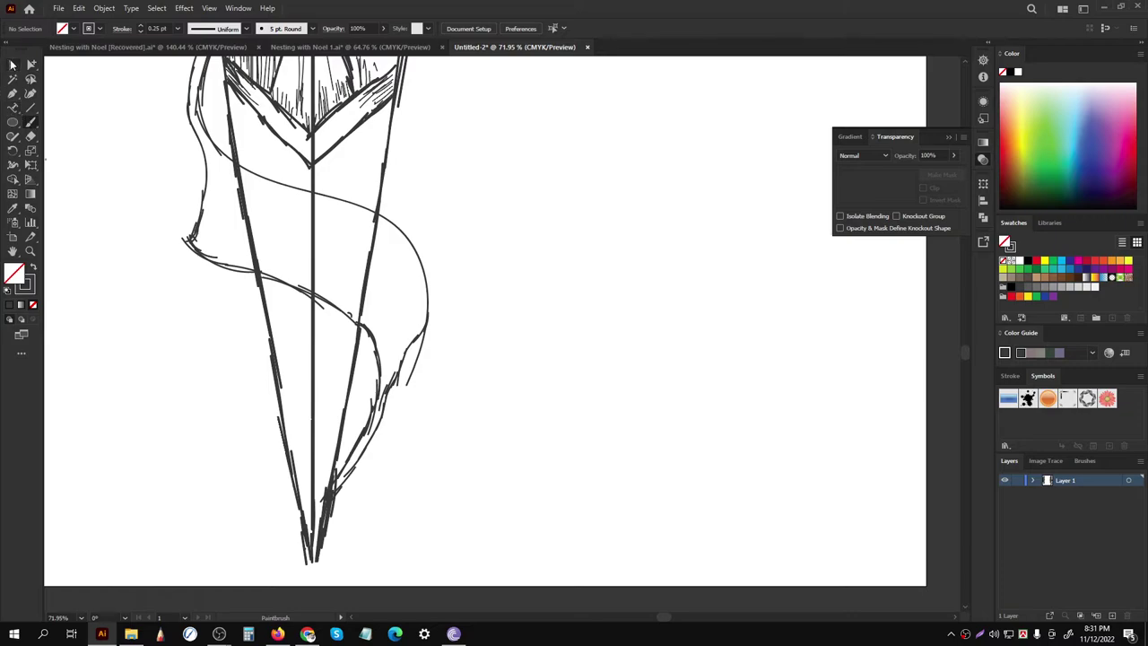
# Step: Select the ribbon's long curved stroke and erase its lower tail
pyautogui.click(11, 65)
pyautogui.click(422, 362)
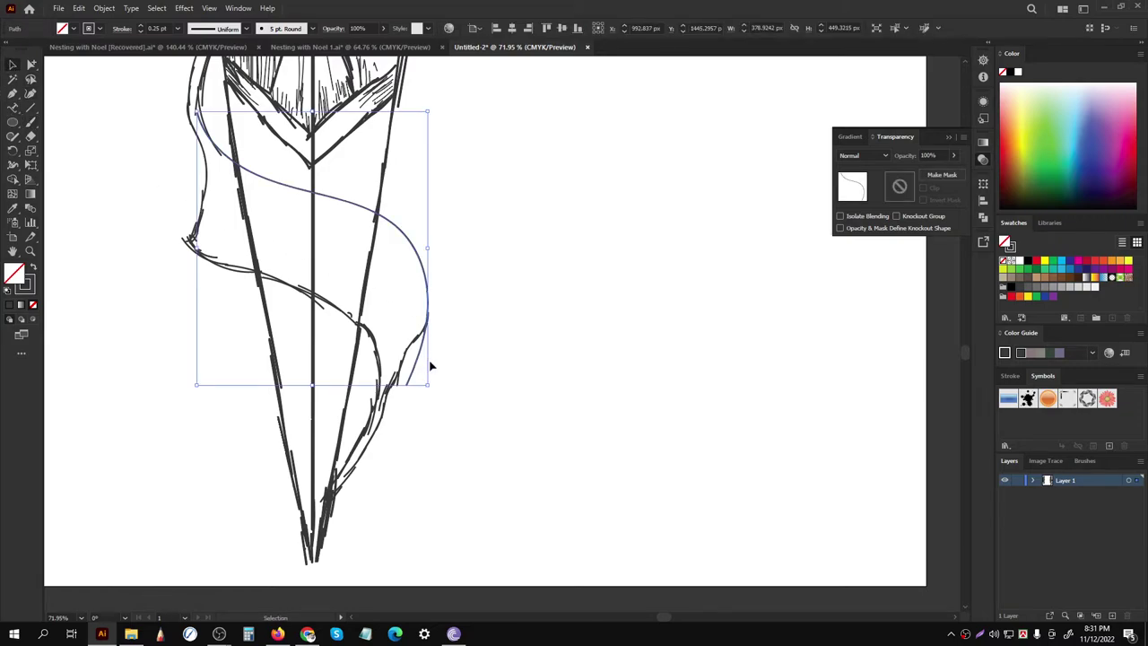
pyautogui.click(426, 363)
pyautogui.click(422, 357)
pyautogui.click(32, 137)
pyautogui.scroll(2, 484, 345)
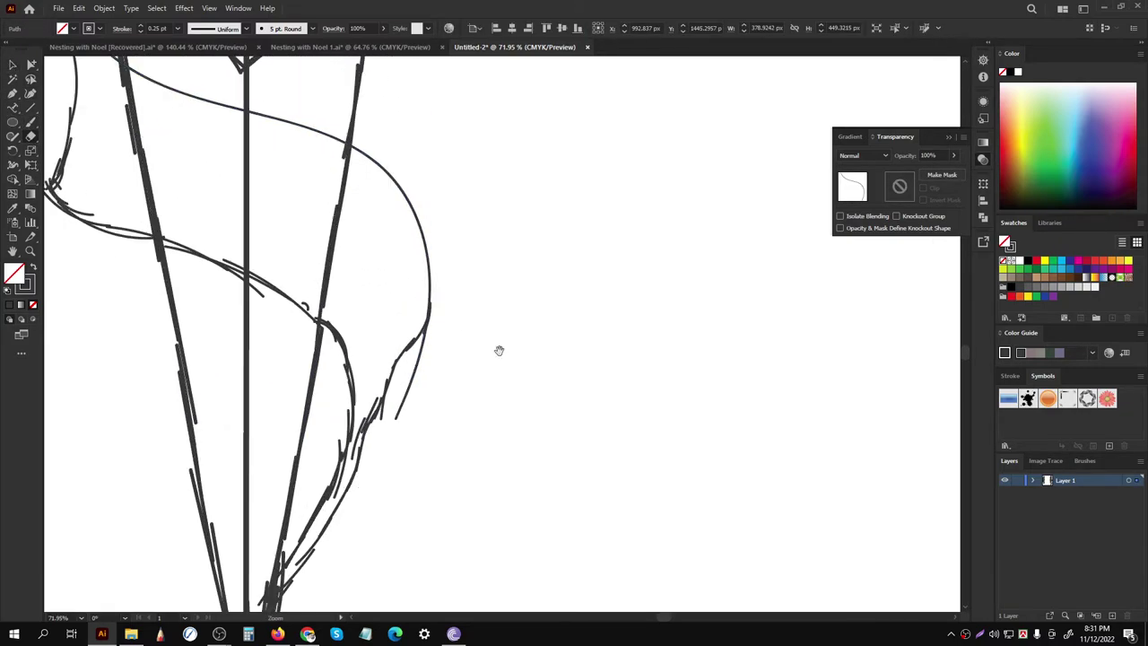
pyautogui.moveTo(403, 406); pyautogui.dragTo(424, 345)
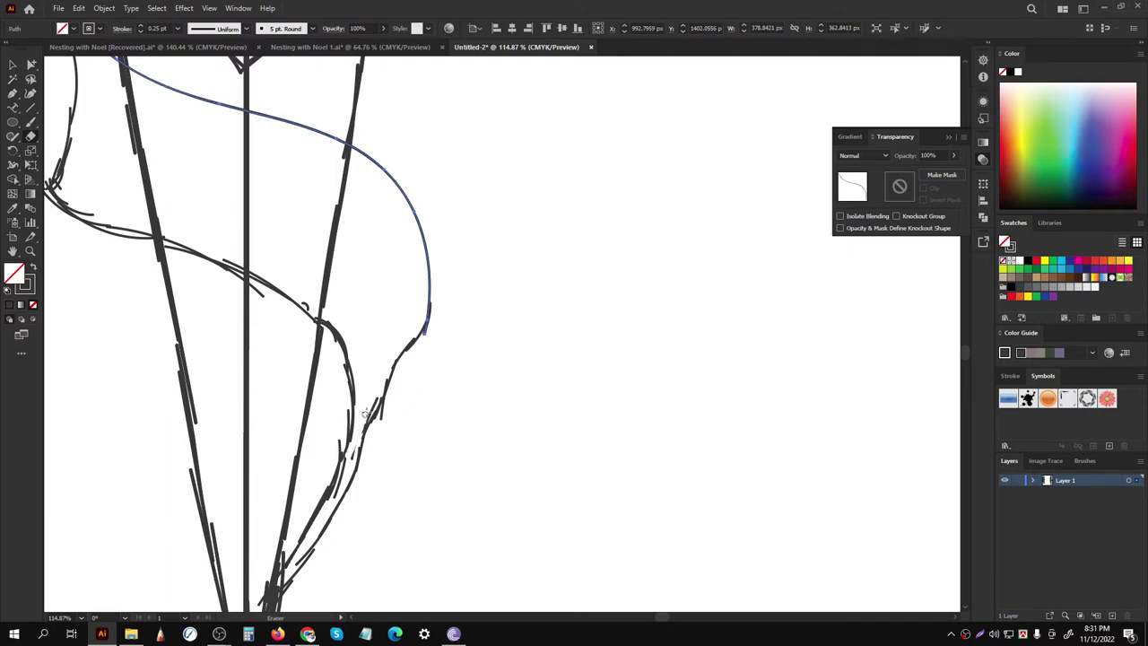
pyautogui.scroll(-2, 499, 306)
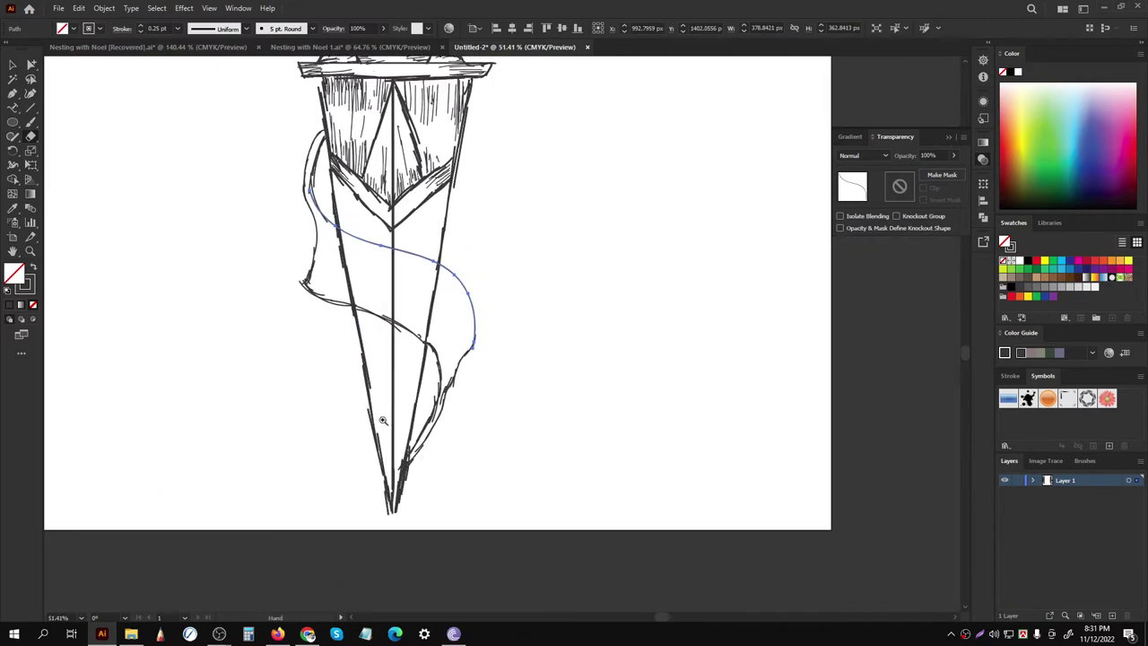
pyautogui.scroll(1, 269, 224)
pyautogui.scroll(1, 110, 137)
# Step: Delete the overlapping blade edge strokes, undoing the last deletion
pyautogui.click(13, 65)
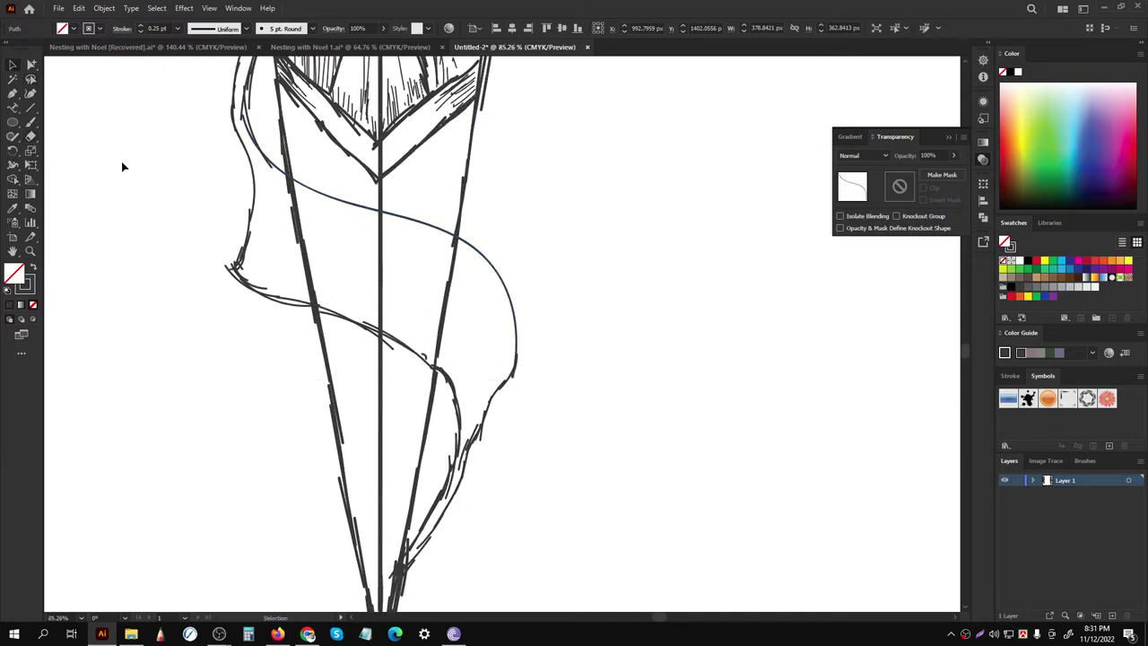
pyautogui.click(120, 167)
pyautogui.scroll(1, 309, 224)
pyautogui.click(310, 240)
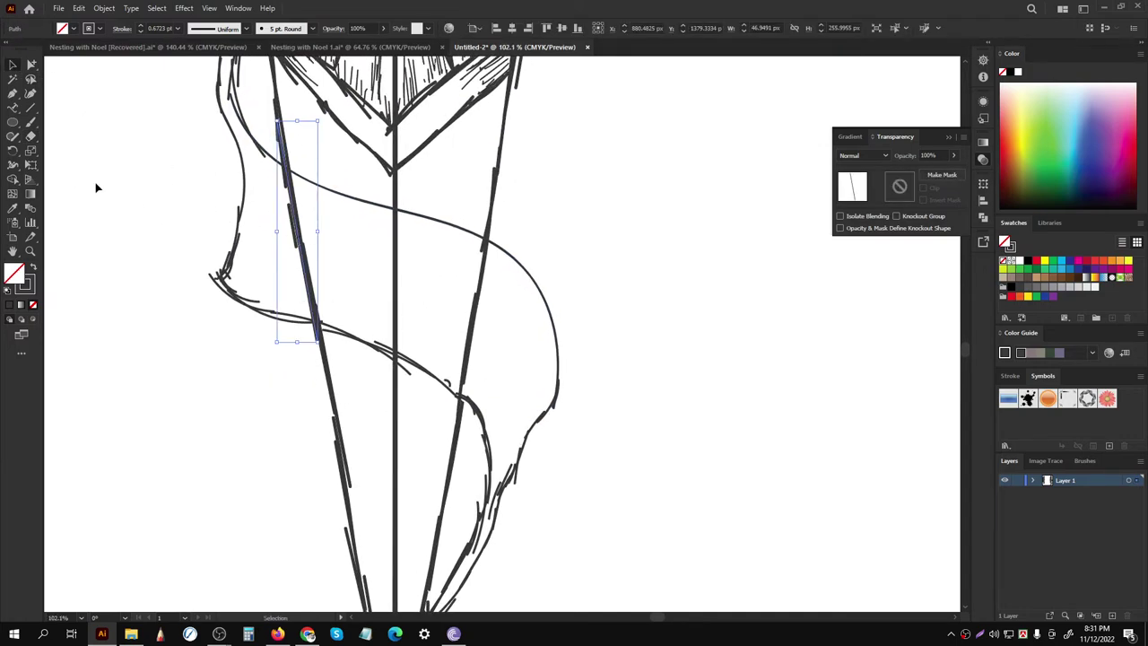
pyautogui.press('Delete')
pyautogui.click(294, 220)
pyautogui.press('Delete')
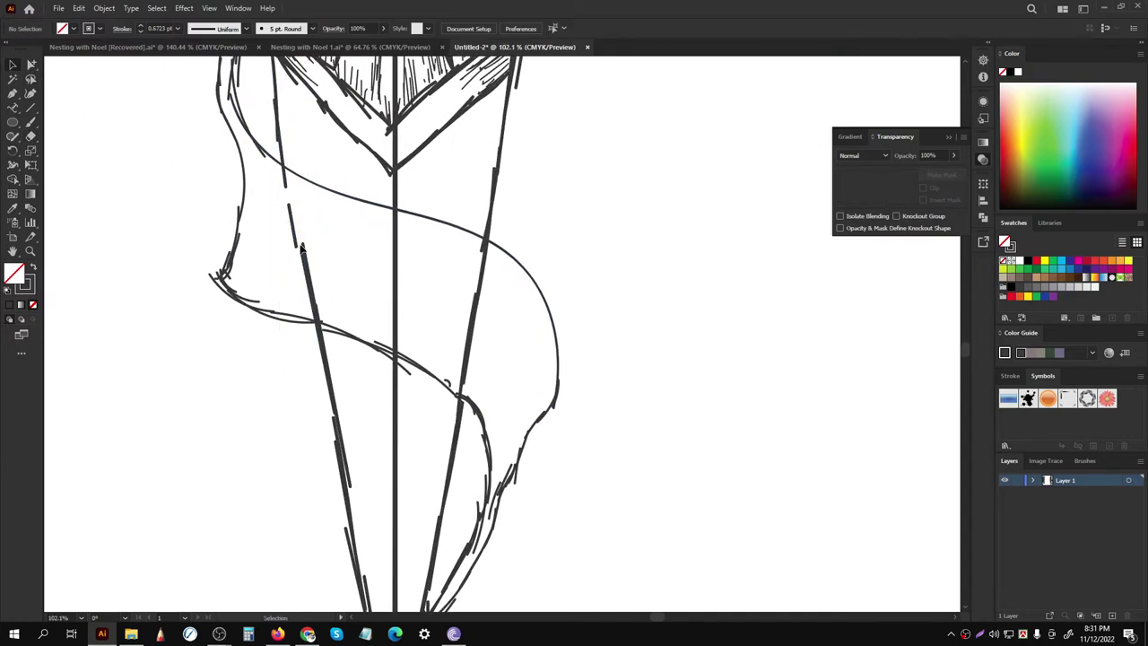
pyautogui.click(301, 249)
pyautogui.click(218, 383)
pyautogui.hotkey('ctrl', 'z')
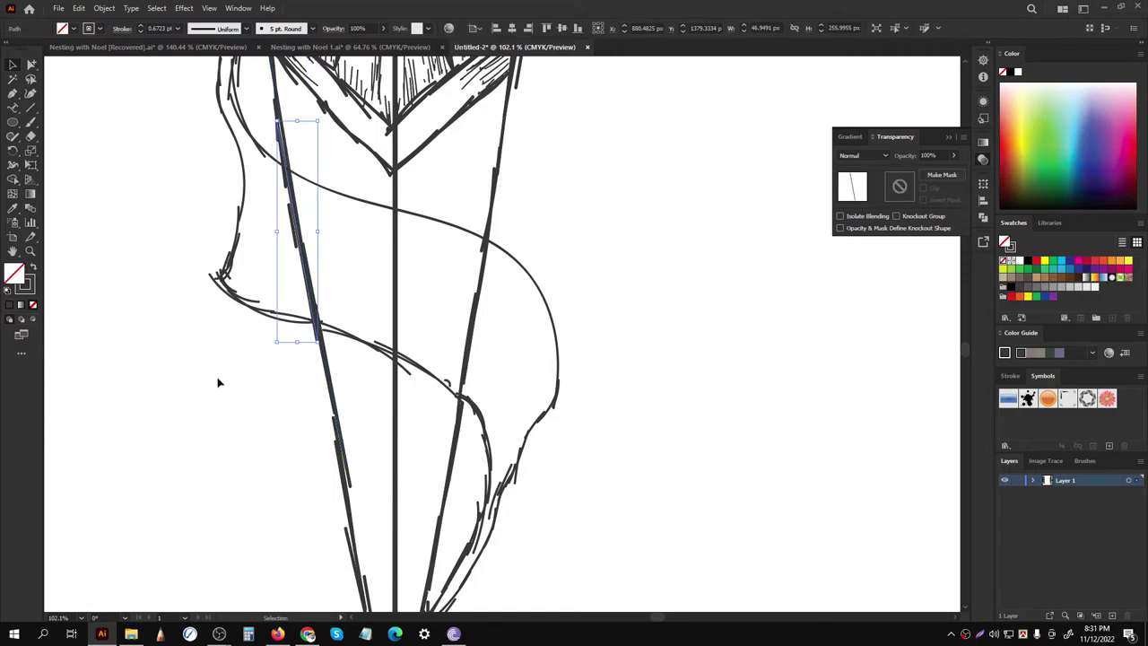
# Step: Erase the blade edge where the ribbon covers it, then deselect
pyautogui.click(31, 150)
pyautogui.scroll(1, 284, 189)
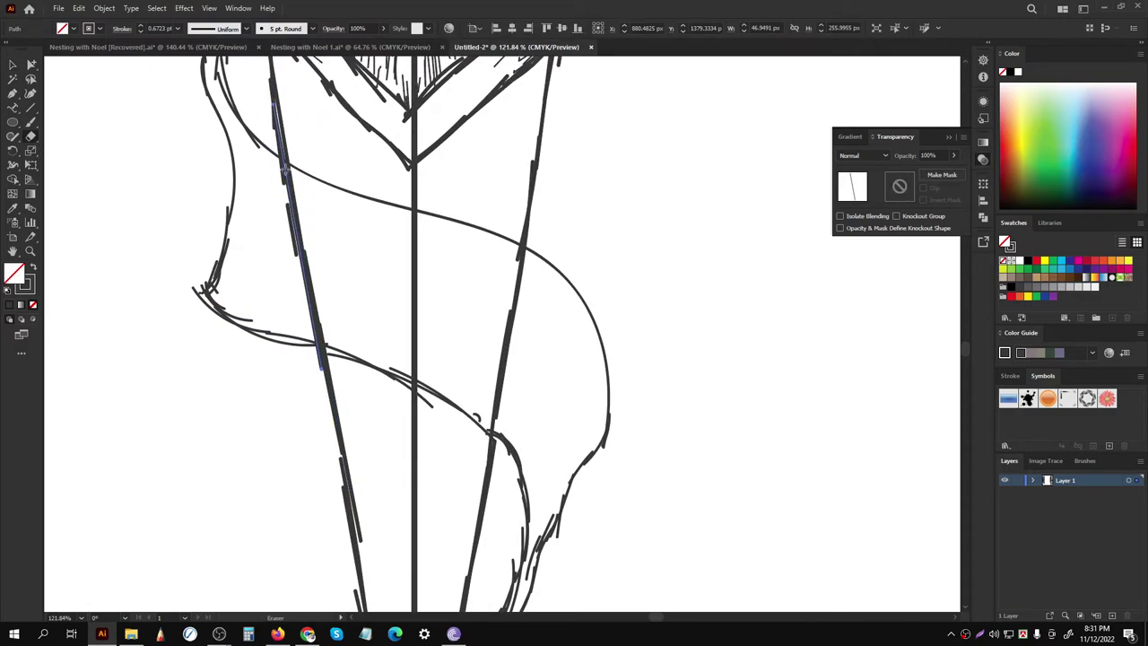
pyautogui.moveTo(287, 184); pyautogui.dragTo(300, 214)
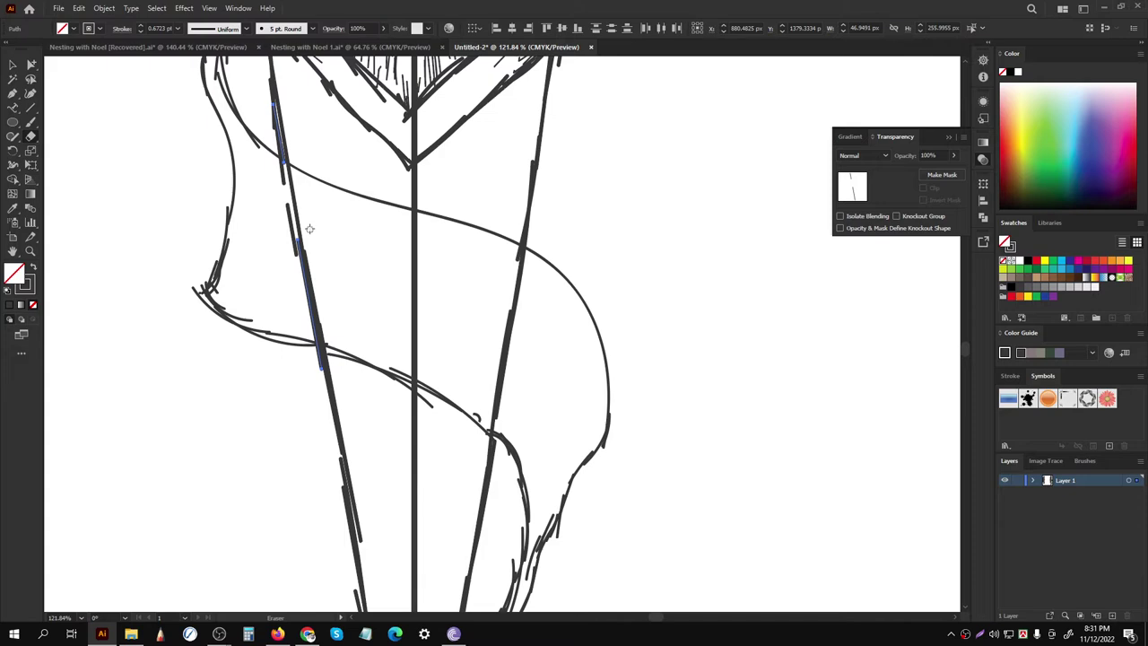
pyautogui.click(13, 65)
pyautogui.click(90, 141)
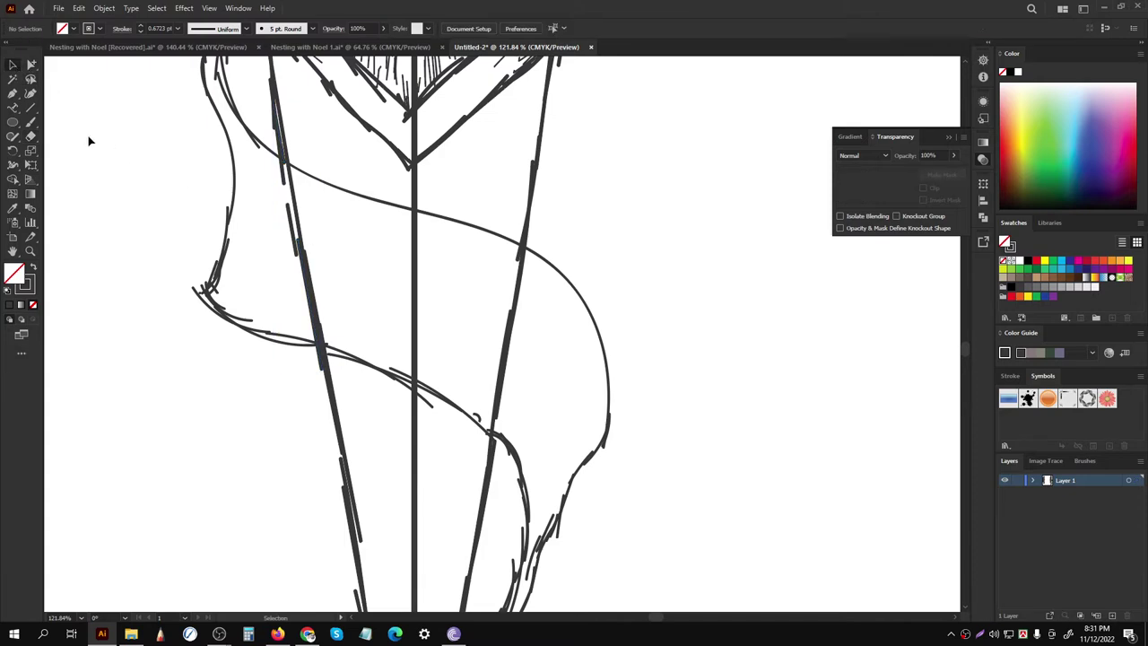
# Step: Erase the blade's left edge, centre line and right edge inside the ribbon
pyautogui.click(31, 138)
pyautogui.moveTo(310, 244)
pyautogui.mouseDown()
pyautogui.moveTo(312, 296)
pyautogui.moveTo(328, 320)
pyautogui.moveTo(289, 269)
pyautogui.mouseUp()
pyautogui.scroll(2, 308, 287)
pyautogui.keyDown('alt'); pyautogui.scroll(-3, 376, 324); pyautogui.keyUp('alt')
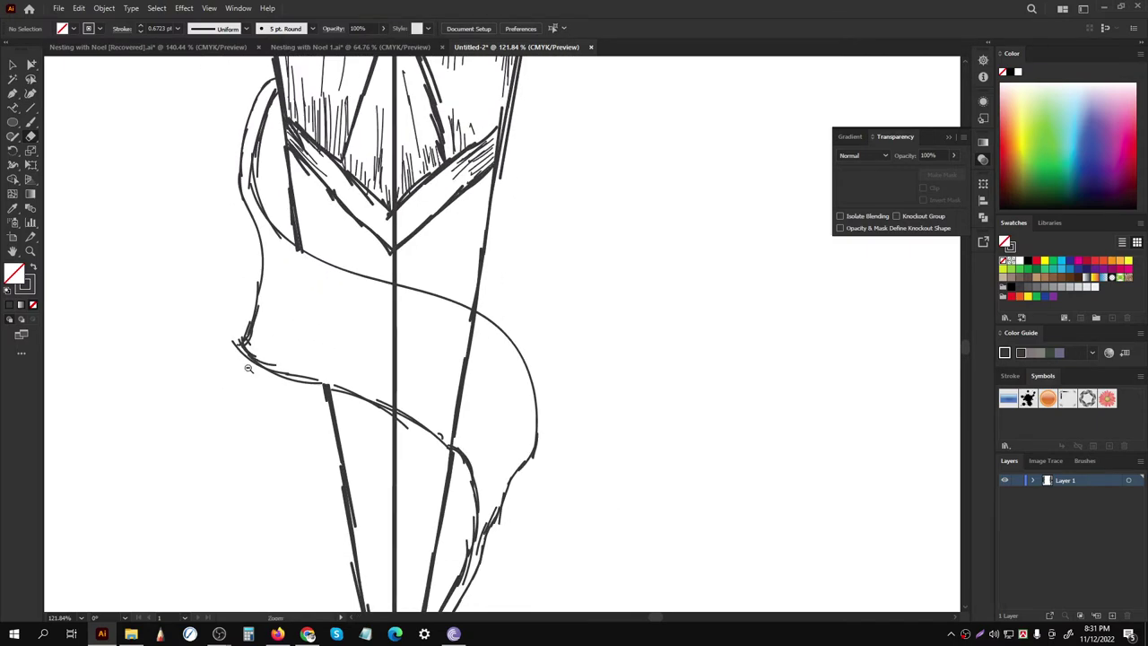
pyautogui.moveTo(376, 323)
pyautogui.mouseDown()
pyautogui.moveTo(382, 275)
pyautogui.moveTo(387, 382)
pyautogui.moveTo(321, 315)
pyautogui.mouseUp()
pyautogui.moveTo(385, 274); pyautogui.dragTo(379, 359)
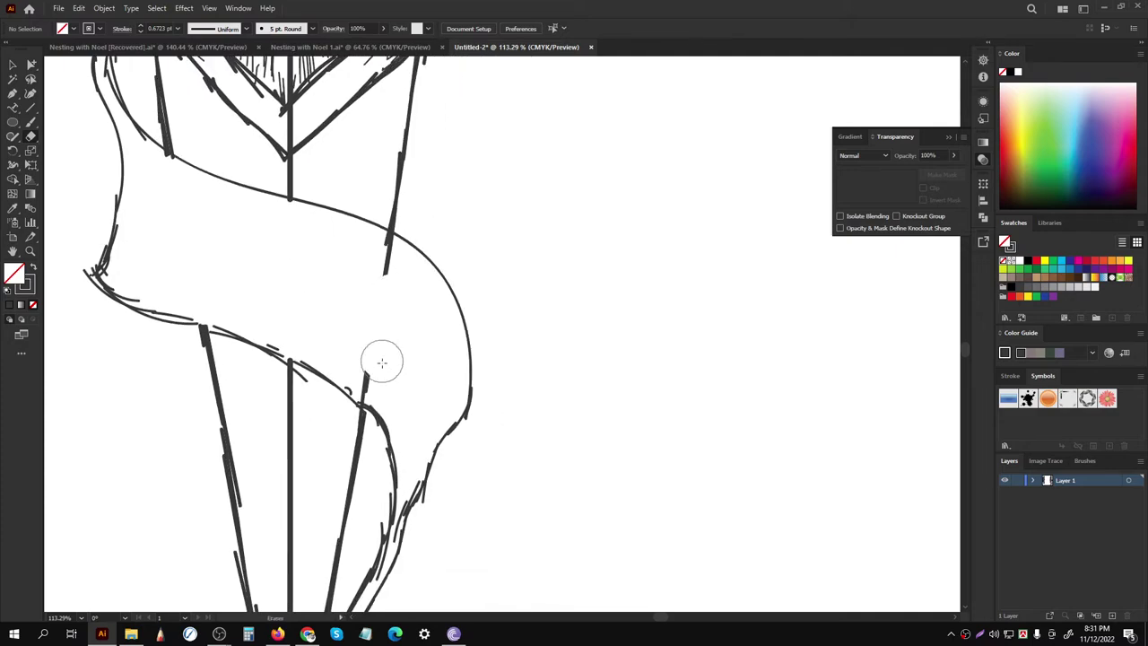
pyautogui.keyDown('alt'); pyautogui.scroll(-4, 382, 260); pyautogui.keyUp('alt')
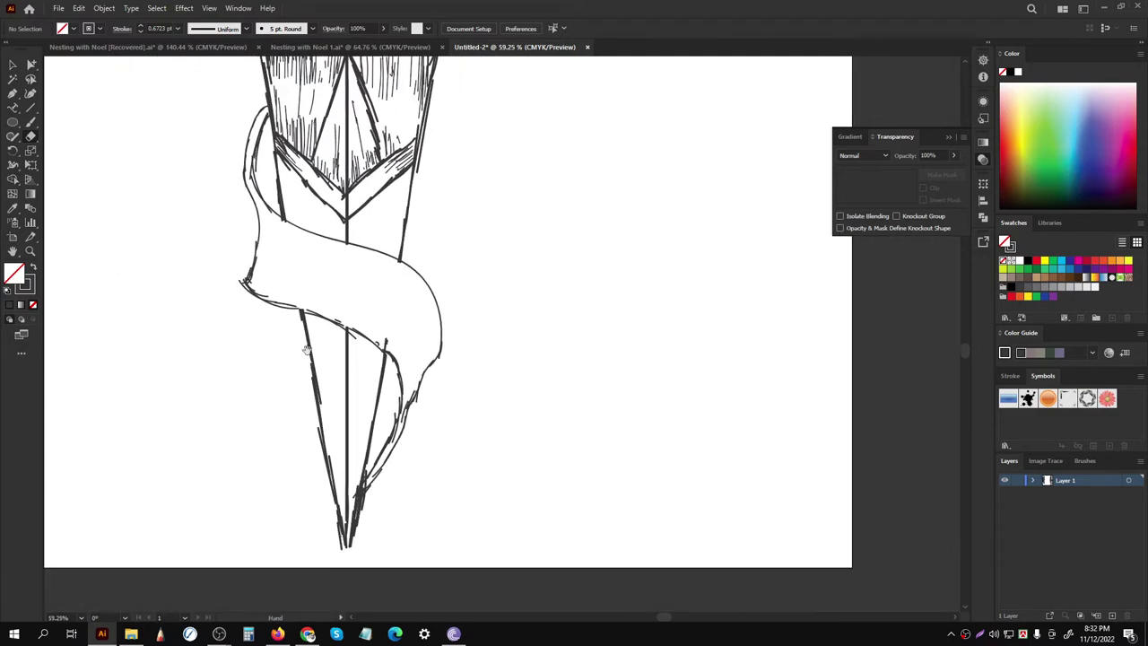
pyautogui.keyDown('alt'); pyautogui.scroll(3, 339, 336); pyautogui.keyUp('alt')
pyautogui.keyDown('alt'); pyautogui.scroll(2, 340, 336); pyautogui.keyUp('alt')
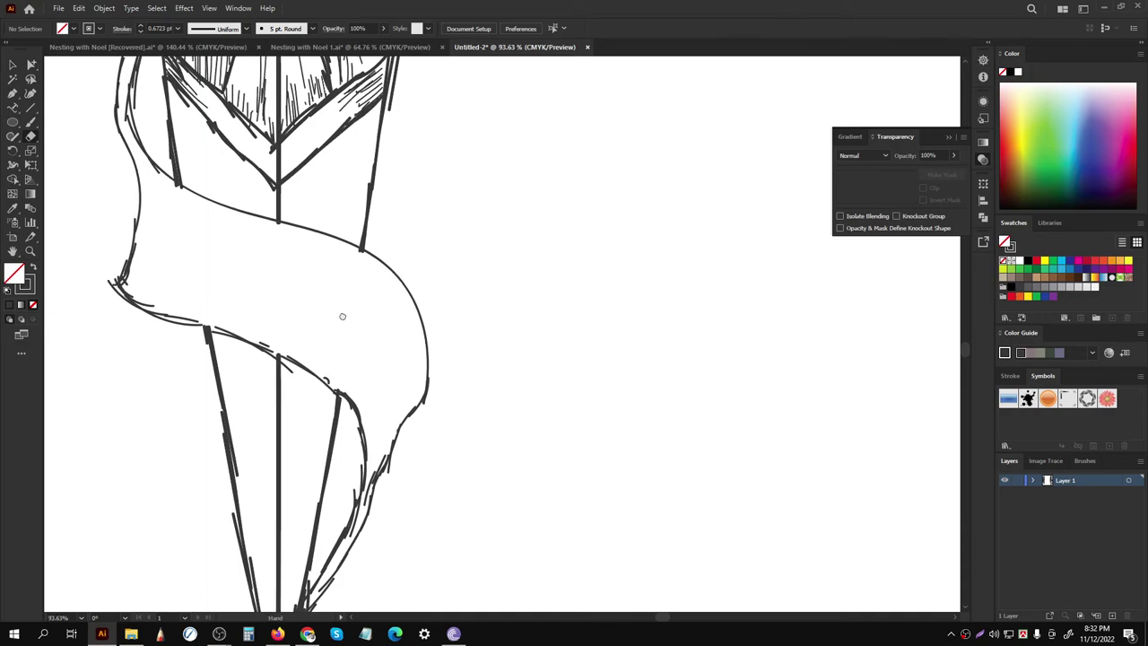
pyautogui.keyDown('alt'); pyautogui.scroll(-2, 340, 315); pyautogui.keyUp('alt')
pyautogui.keyDown('alt'); pyautogui.scroll(2, 286, 373); pyautogui.keyUp('alt')
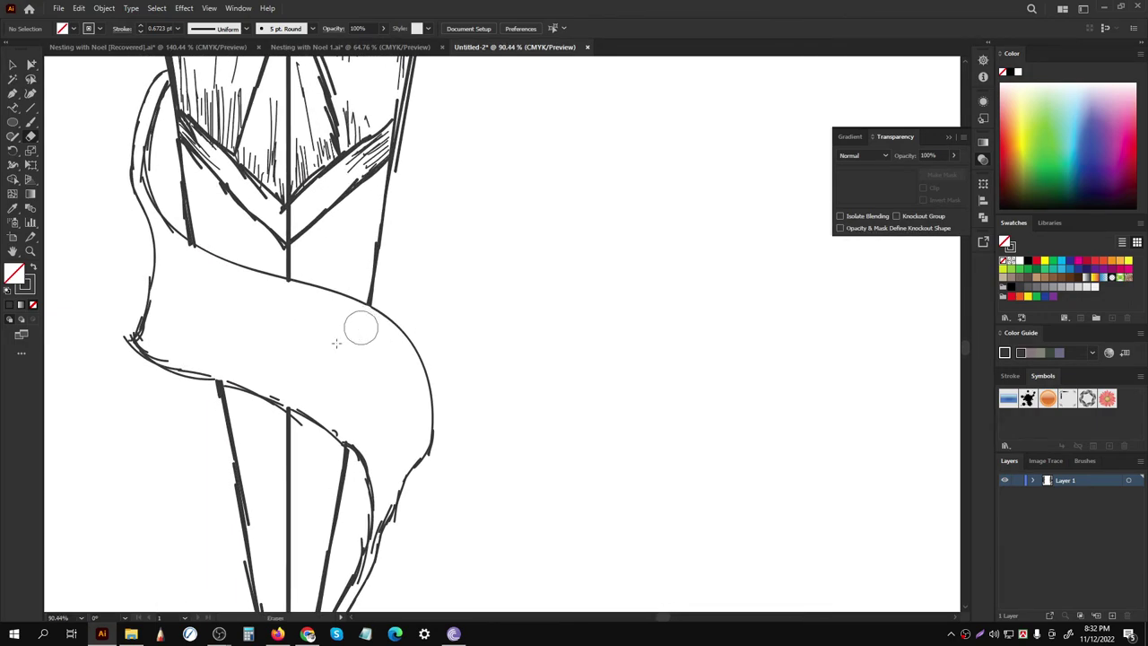
pyautogui.keyDown('alt'); pyautogui.scroll(-1, 359, 326); pyautogui.keyUp('alt')
pyautogui.keyDown('alt'); pyautogui.scroll(-3, 228, 317); pyautogui.keyUp('alt')
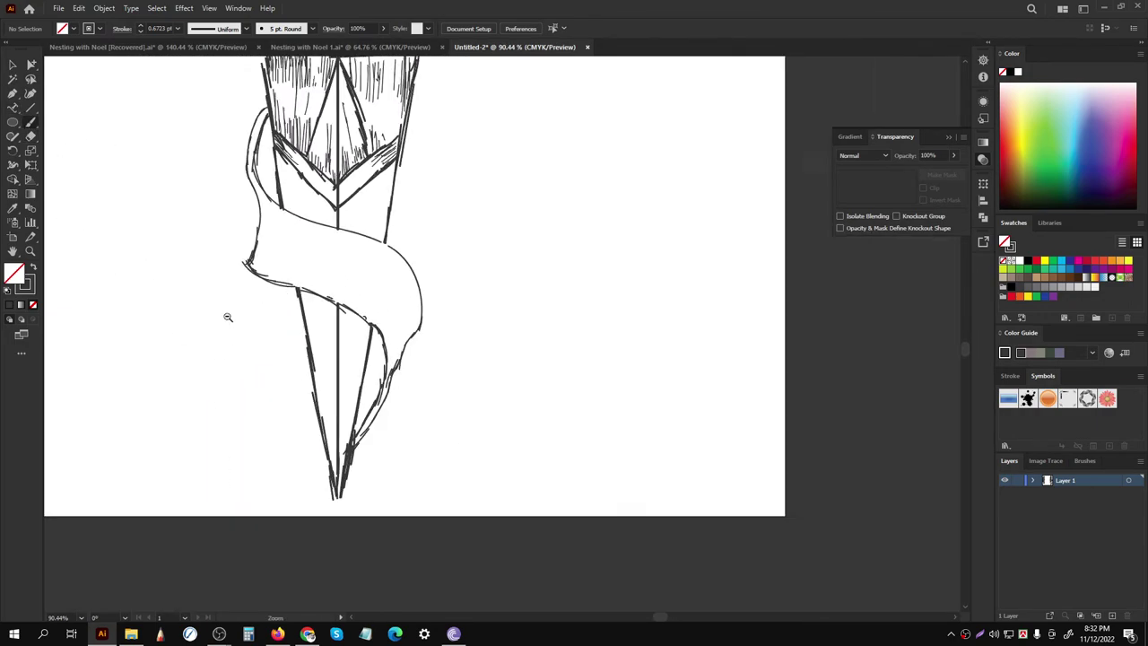
pyautogui.keyDown('alt'); pyautogui.scroll(2, 230, 297); pyautogui.keyUp('alt')
pyautogui.keyDown('alt'); pyautogui.scroll(2, 271, 152); pyautogui.keyUp('alt')
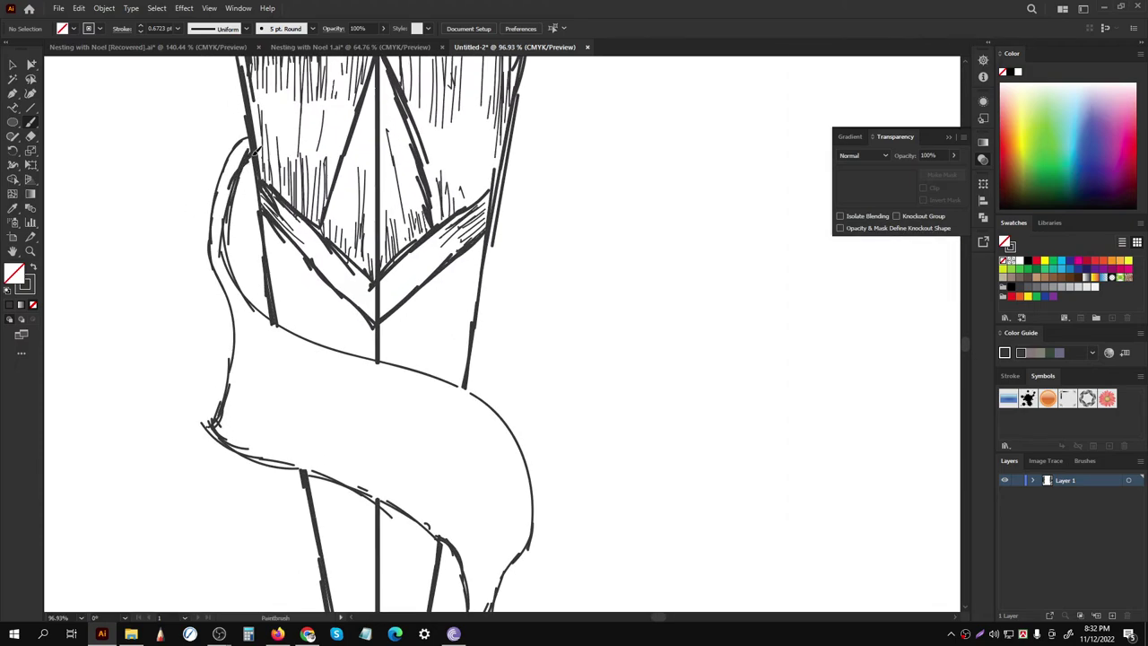
# Step: Hatch-shade the ribbon's upper left fold with short brush strokes
pyautogui.moveTo(242, 276); pyautogui.dragTo(252, 301)
pyautogui.moveTo(235, 235)
pyautogui.mouseDown()
pyautogui.moveTo(251, 289)
pyautogui.moveTo(237, 278)
pyautogui.moveTo(265, 301)
pyautogui.mouseUp()
pyautogui.moveTo(253, 282); pyautogui.dragTo(271, 305)
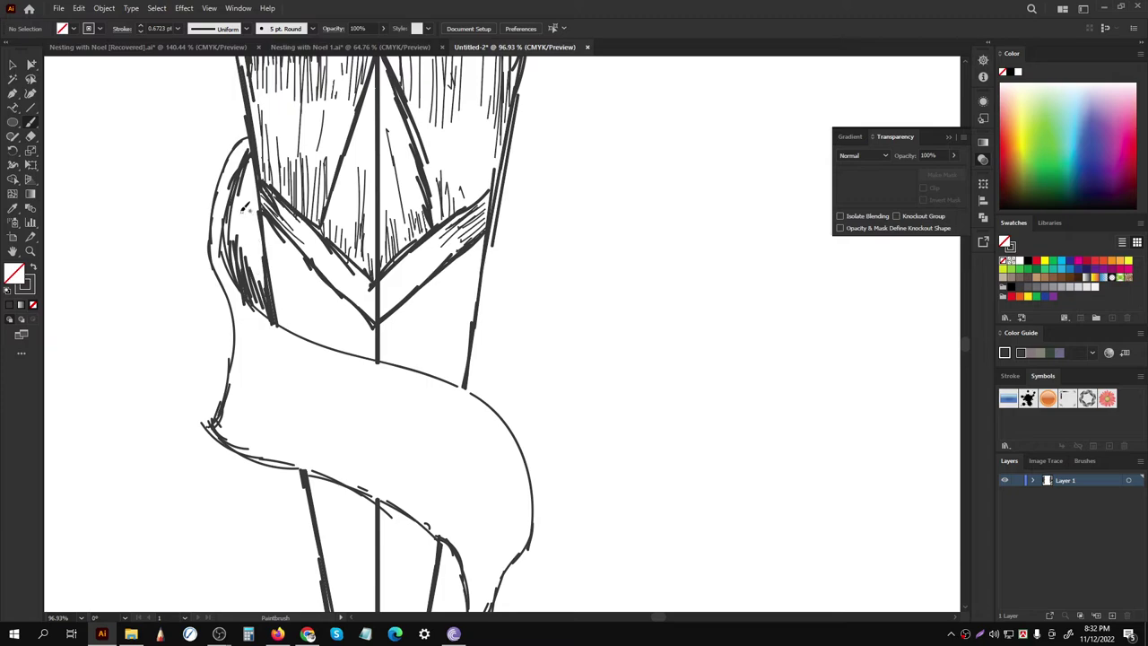
pyautogui.moveTo(244, 199)
pyautogui.mouseDown()
pyautogui.moveTo(249, 260)
pyautogui.moveTo(233, 240)
pyautogui.moveTo(270, 242)
pyautogui.mouseUp()
pyautogui.scroll(-5, 390, 372)
pyautogui.scroll(-4, 415, 175)
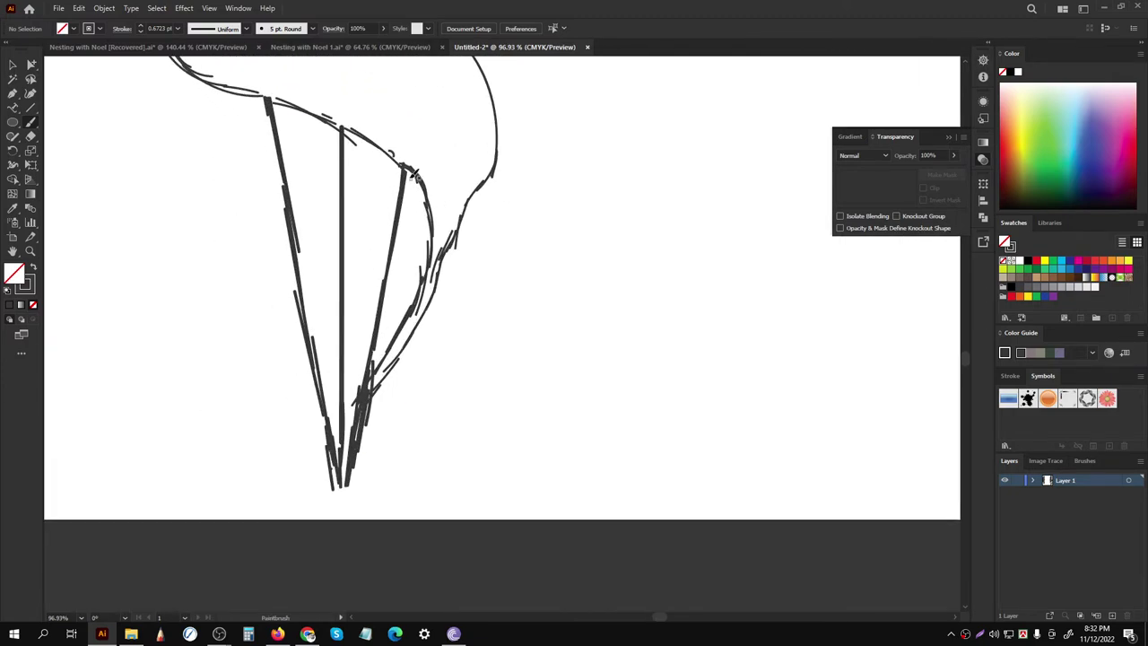
# Step: Add hatch strokes along the blade's right edge below the ribbon, briefly selecting the upper ribbon line
pyautogui.moveTo(414, 175)
pyautogui.mouseDown()
pyautogui.moveTo(402, 235)
pyautogui.moveTo(428, 262)
pyautogui.mouseUp()
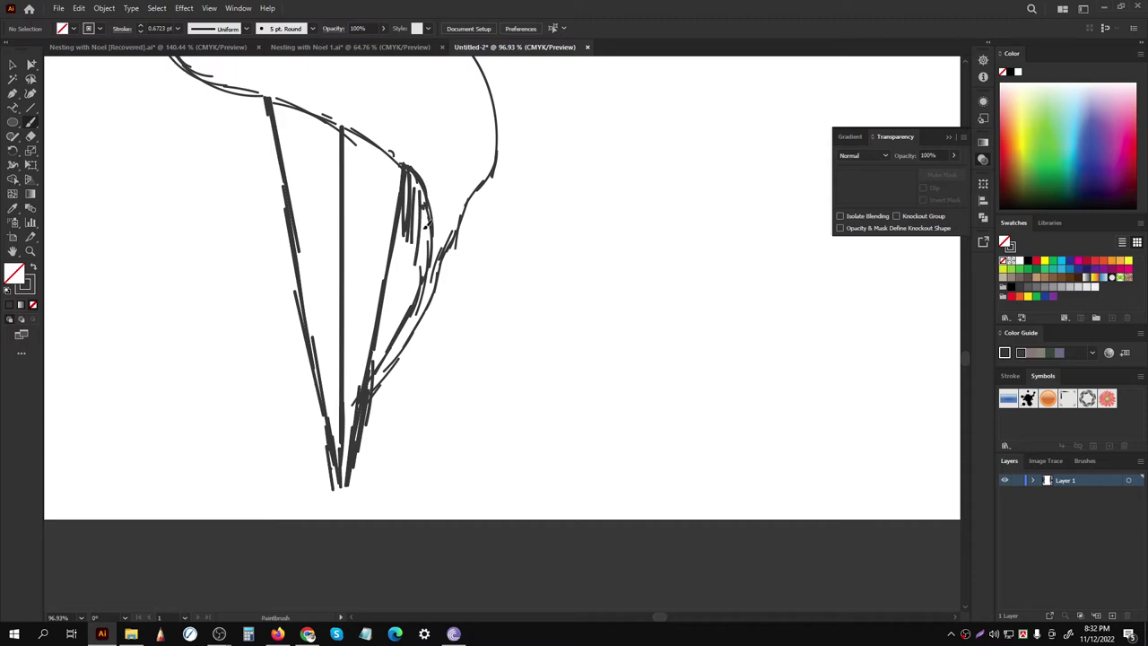
pyautogui.moveTo(427, 221); pyautogui.dragTo(417, 265)
pyautogui.scroll(3, 310, 212)
pyautogui.scroll(1, 308, 341)
pyautogui.scroll(5, 308, 341)
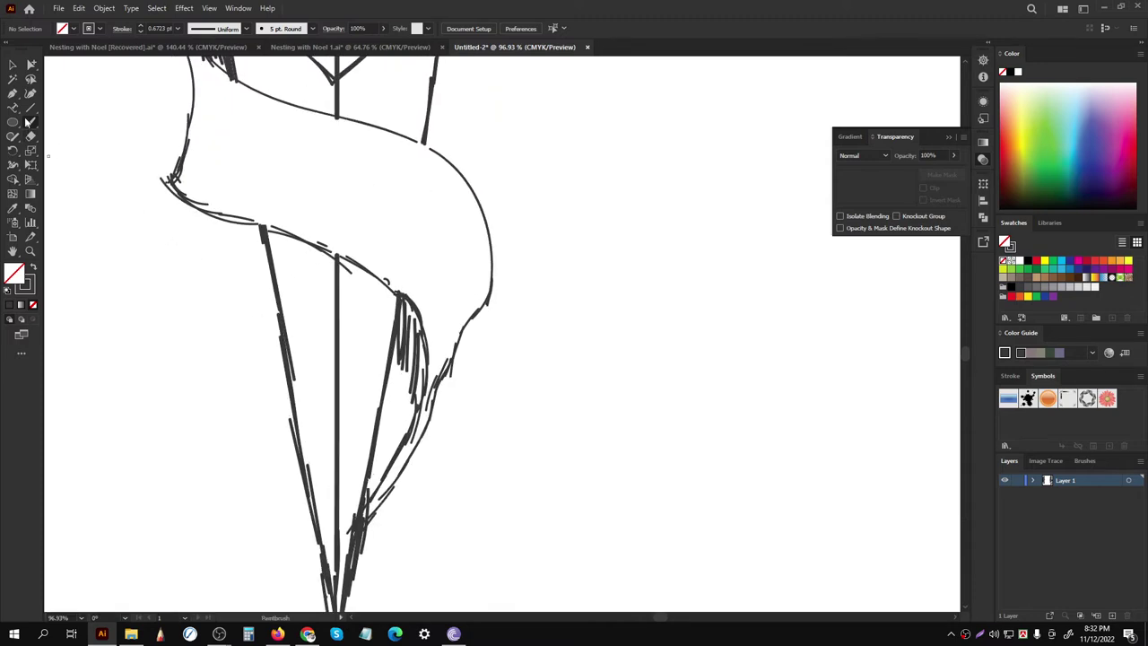
pyautogui.click(16, 64)
pyautogui.click(290, 100)
pyautogui.click(30, 122)
# Step: Add hatch strokes along the blade's right edge beneath the ribbon
pyautogui.scroll(-1, 319, 340)
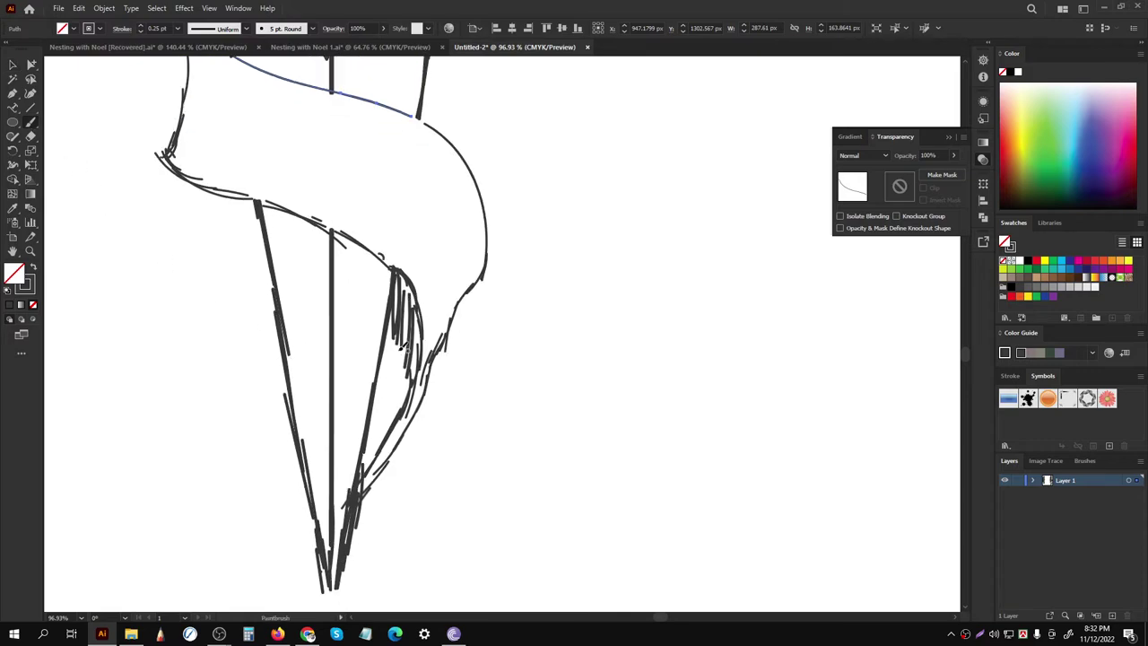
pyautogui.hotkey('ctrl', 'shift', 'a')
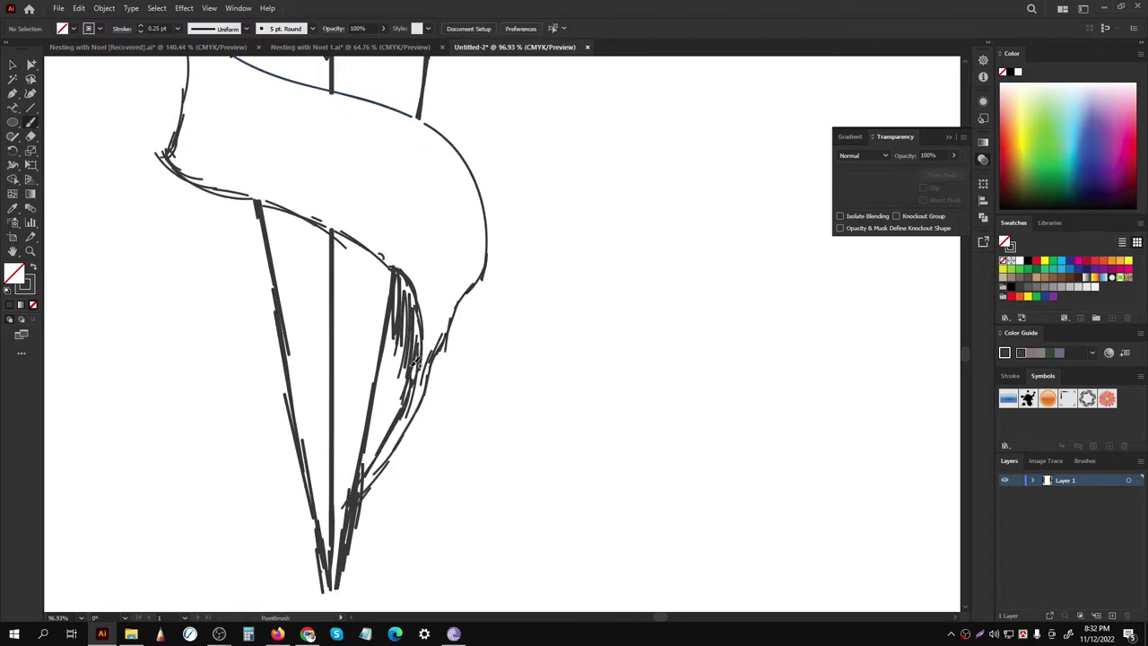
pyautogui.scroll(-2, 408, 363)
pyautogui.moveTo(409, 350); pyautogui.dragTo(395, 388)
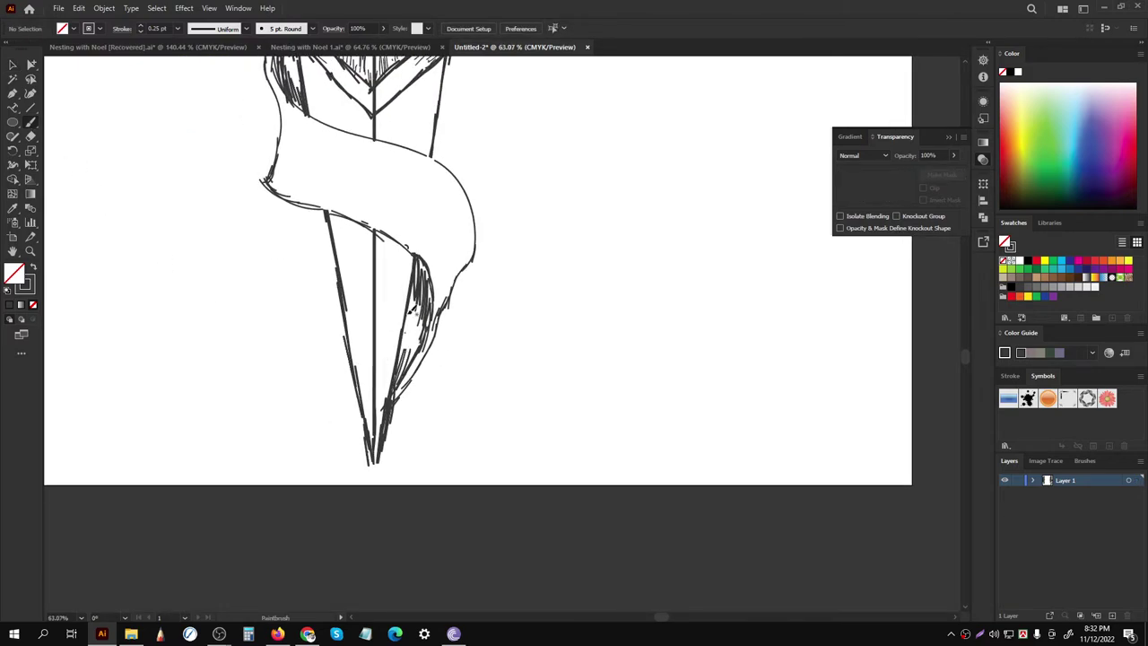
pyautogui.scroll(2, 410, 322)
pyautogui.scroll(1, 299, 297)
pyautogui.scroll(1, 300, 297)
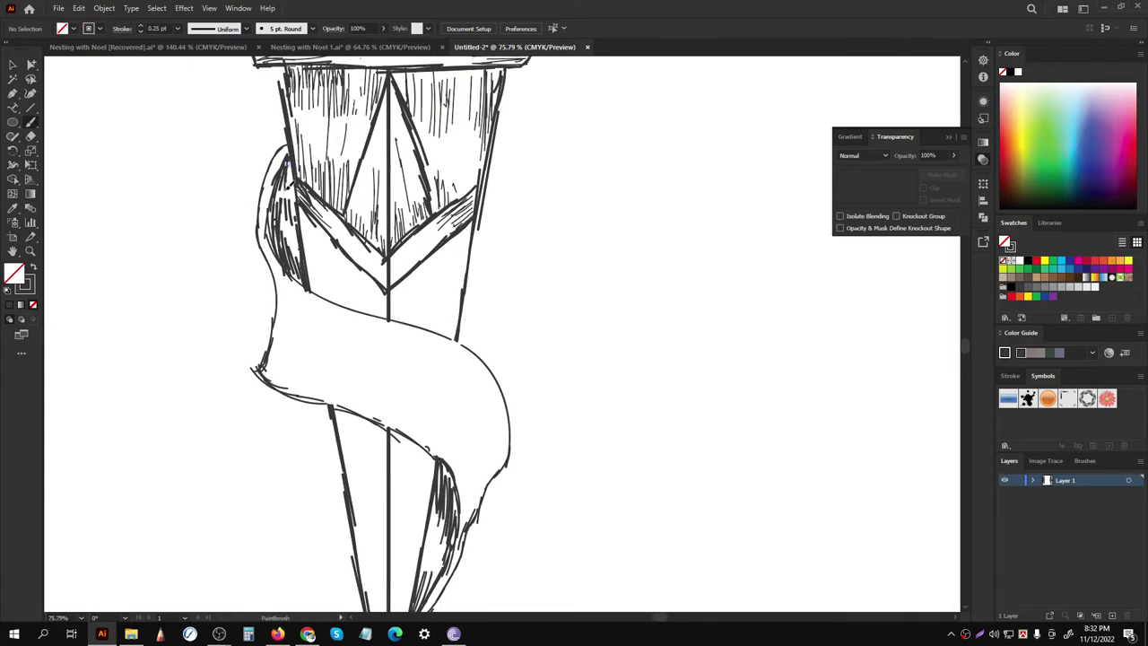
# Step: Hatch the blade's left side below the ribbon, zooming in and out to check
pyautogui.moveTo(285, 163); pyautogui.dragTo(305, 221)
pyautogui.scroll(-2, 332, 319)
pyautogui.scroll(1, 288, 315)
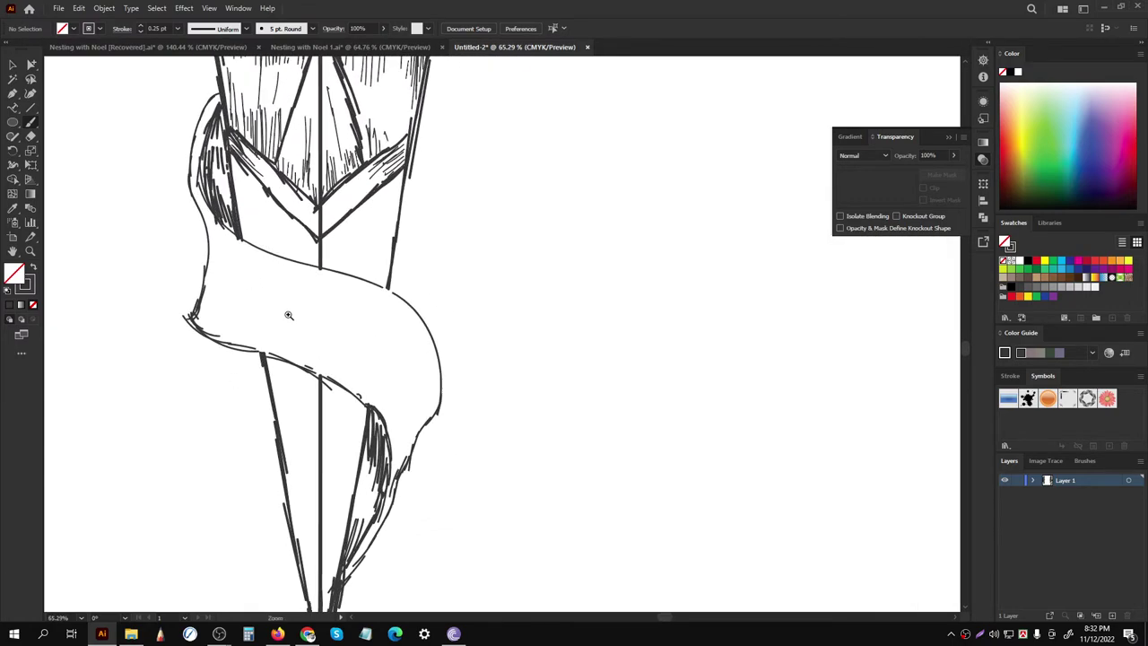
pyautogui.scroll(1, 288, 314)
pyautogui.scroll(2, 225, 304)
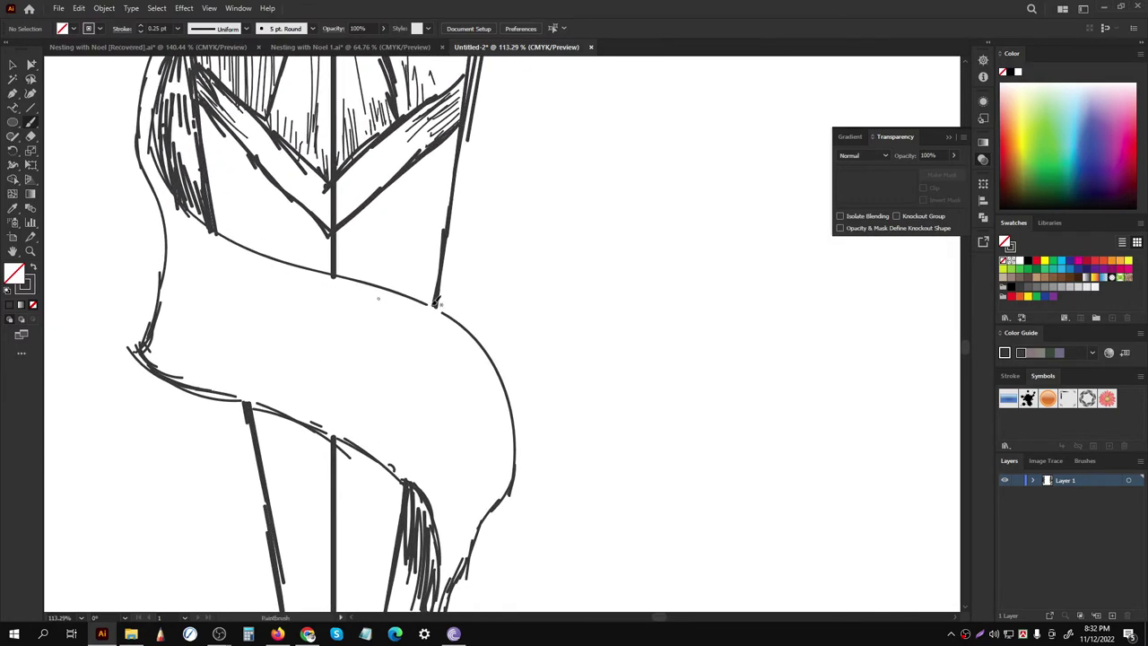
pyautogui.scroll(-2, 324, 407)
pyautogui.scroll(-1, 332, 358)
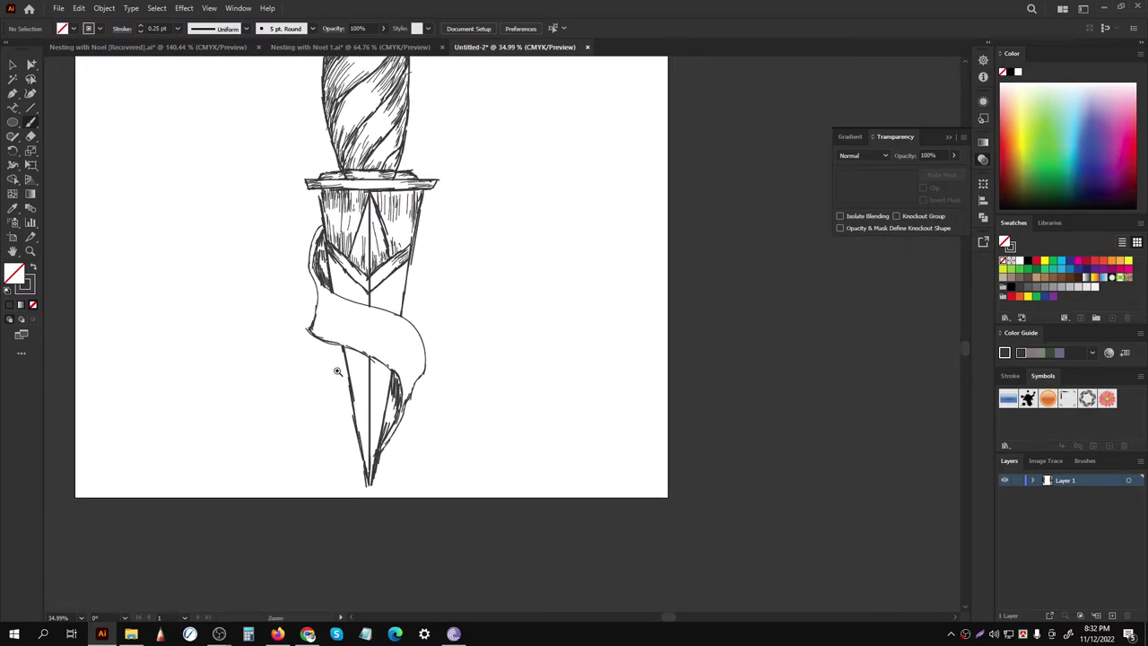
pyautogui.scroll(1, 325, 306)
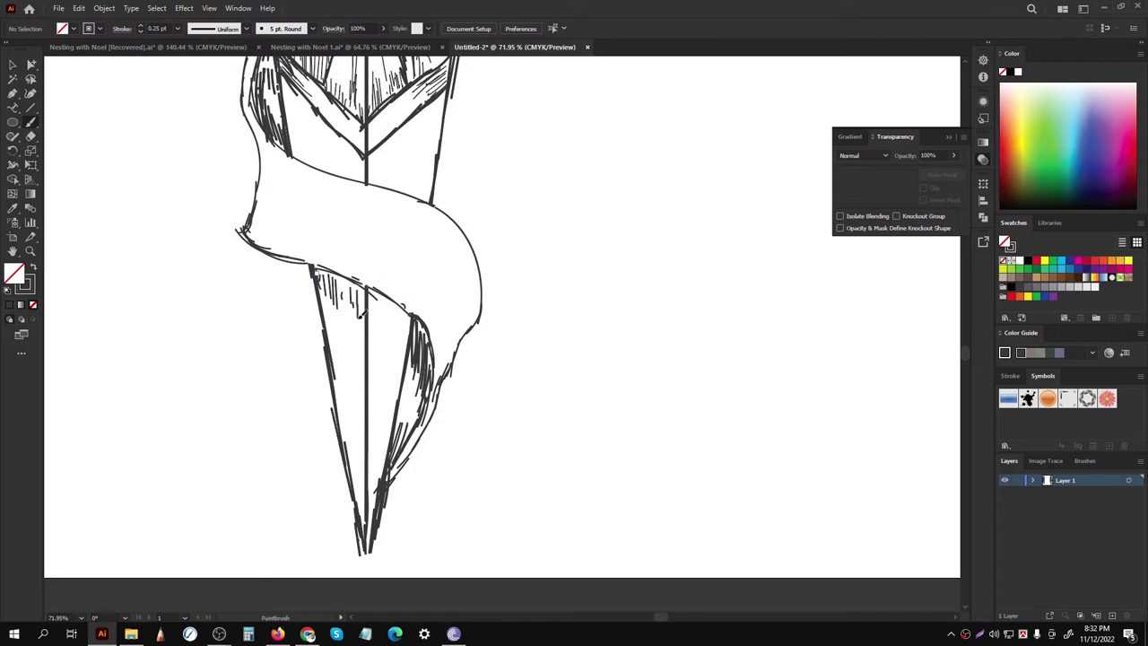
pyautogui.scroll(-1, 296, 376)
pyautogui.scroll(3, 233, 433)
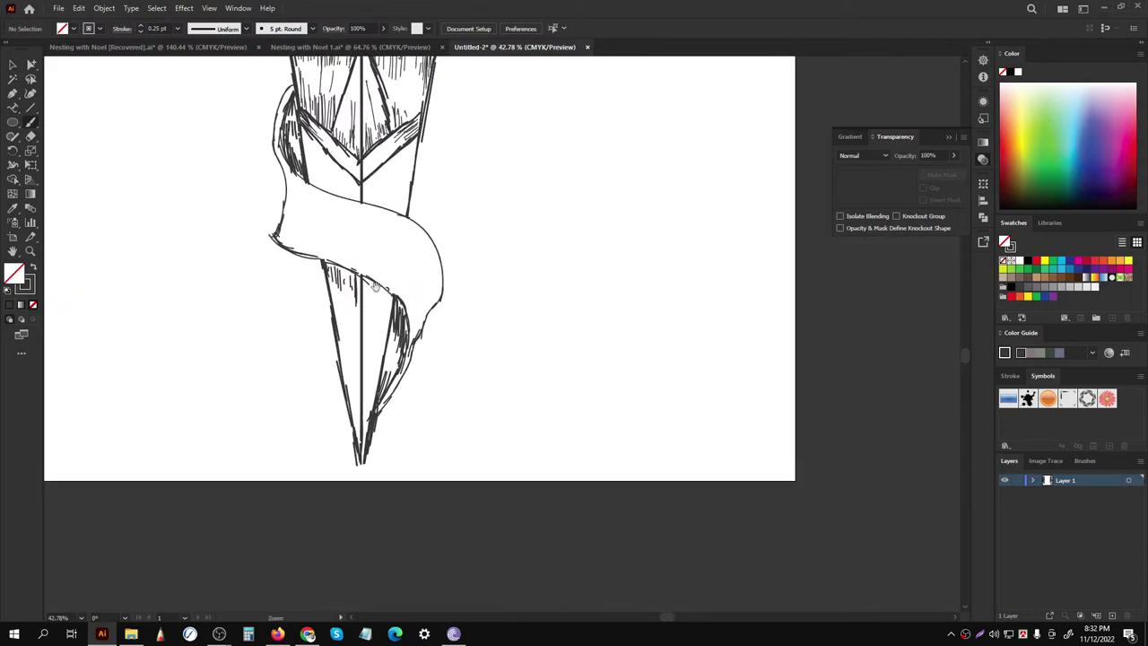
pyautogui.scroll(1, 269, 417)
pyautogui.scroll(1, 344, 372)
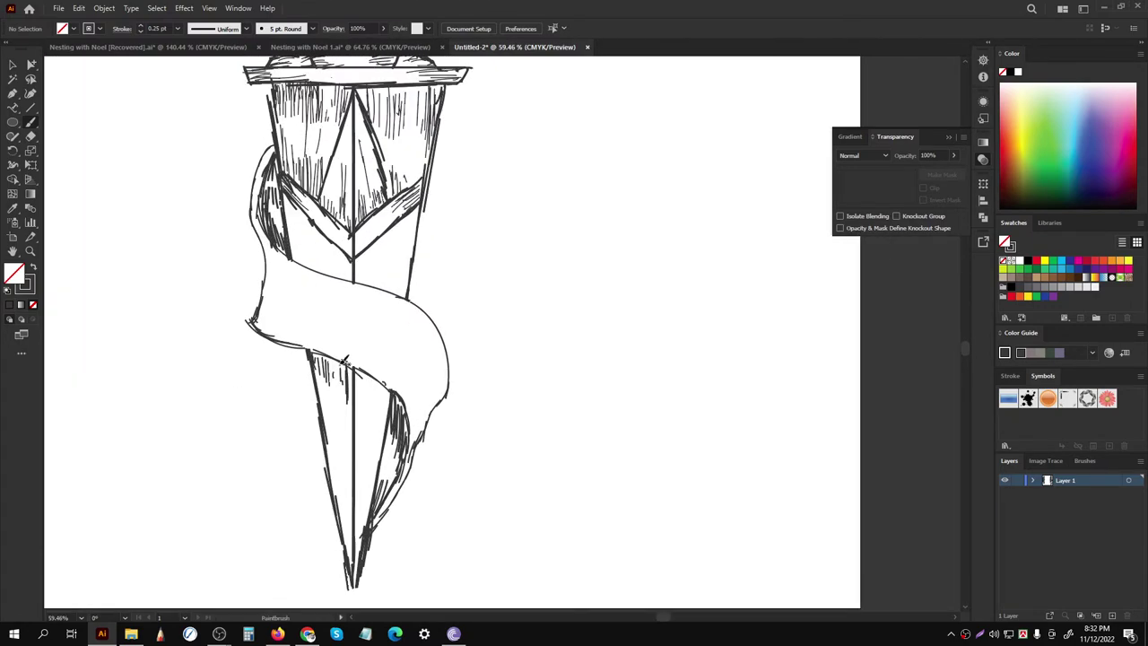
pyautogui.scroll(-2, 352, 430)
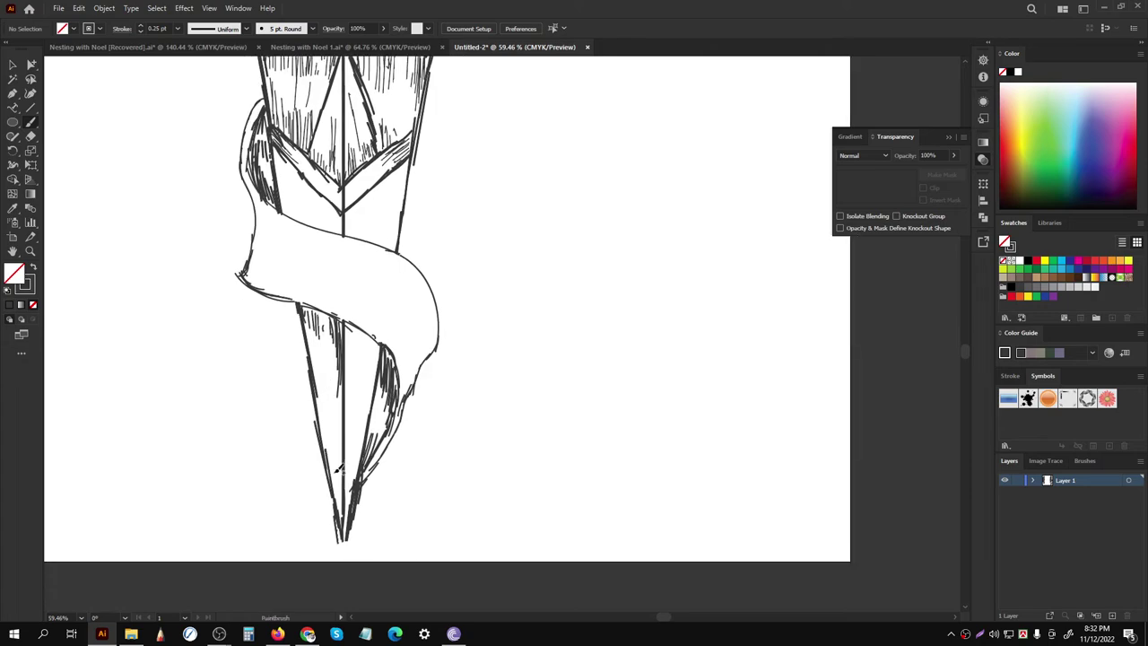
pyautogui.scroll(-3, 350, 535)
pyautogui.scroll(-2, 276, 500)
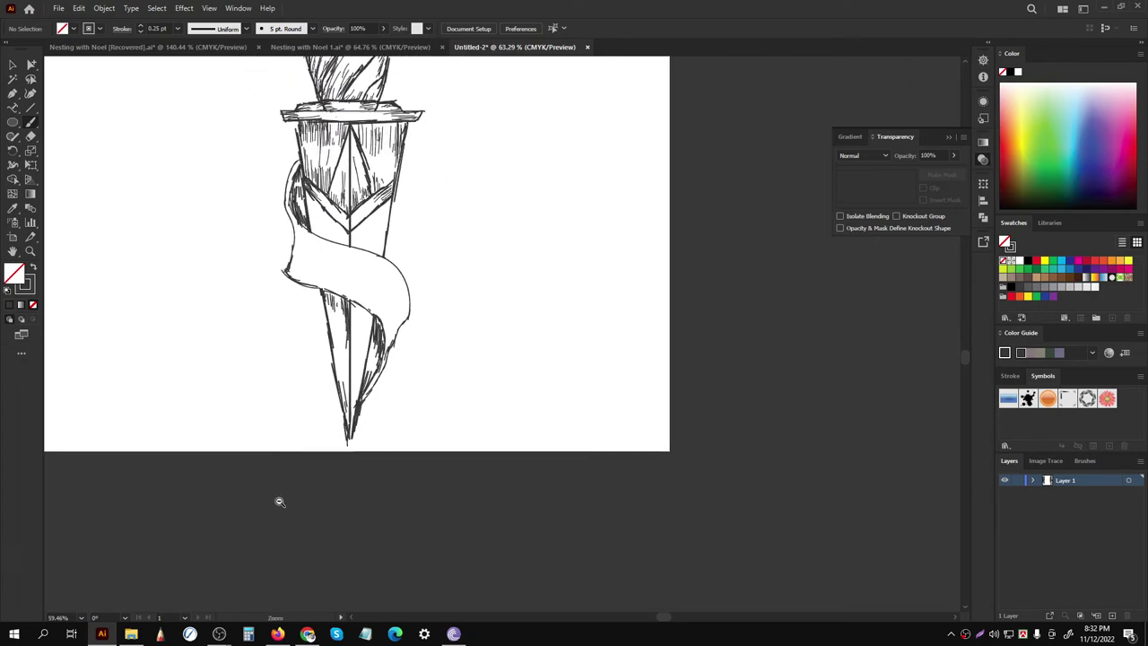
pyautogui.scroll(1, 295, 430)
pyautogui.scroll(2, 436, 384)
pyautogui.scroll(1, 372, 313)
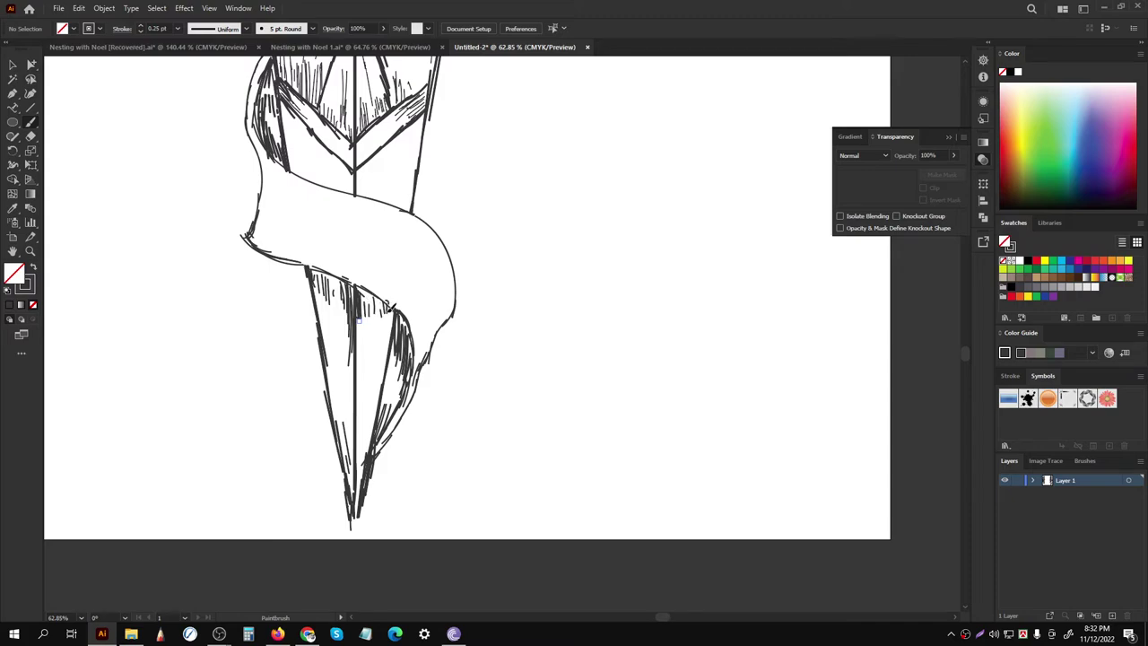
pyautogui.scroll(1, 377, 307)
pyautogui.scroll(-1, 367, 308)
pyautogui.scroll(1, 359, 296)
pyautogui.scroll(1, 305, 269)
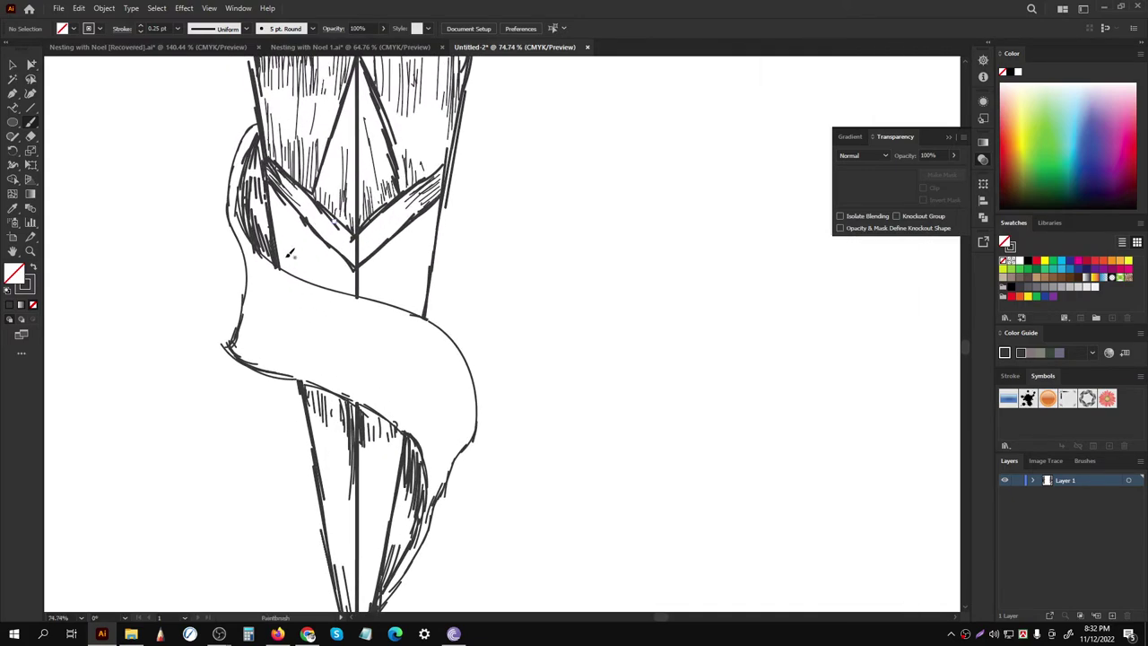
pyautogui.scroll(1, 306, 283)
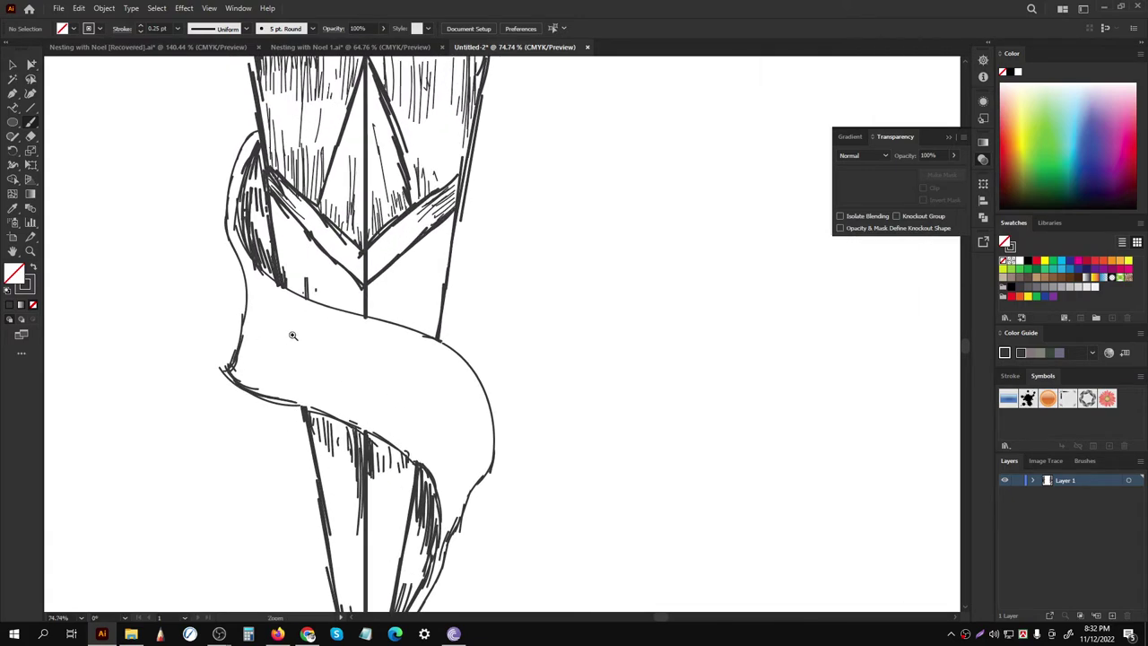
pyautogui.scroll(-1, 301, 295)
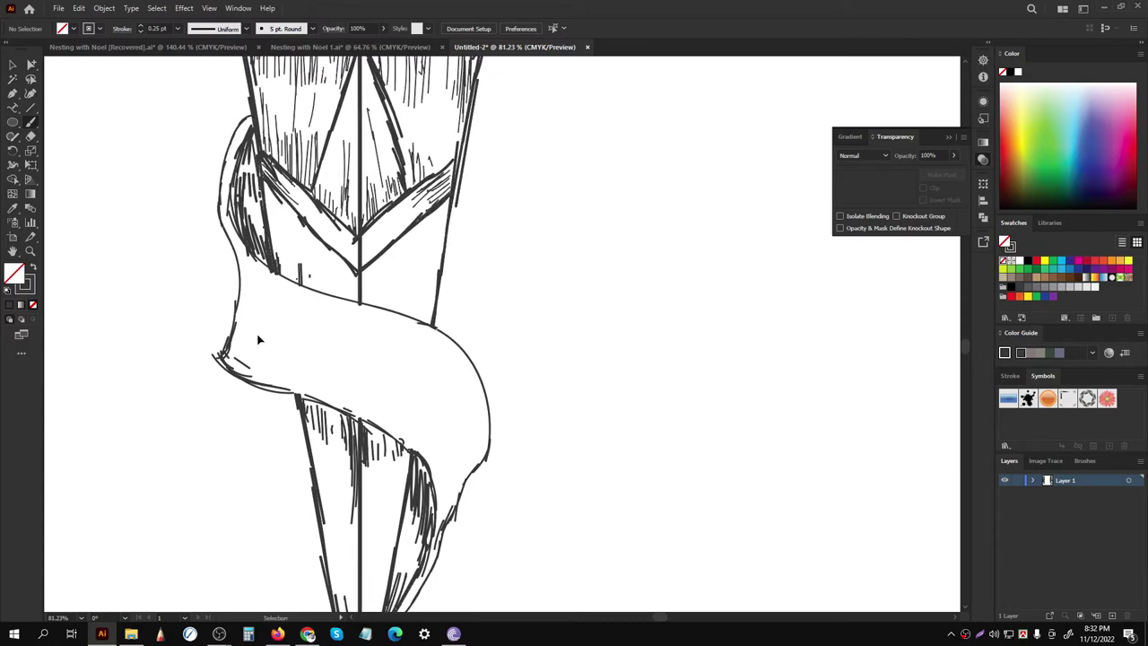
# Step: Draw diagonal hatch strokes on the ribbon's left end
pyautogui.scroll(1, 249, 349)
pyautogui.moveTo(257, 353); pyautogui.dragTo(235, 368)
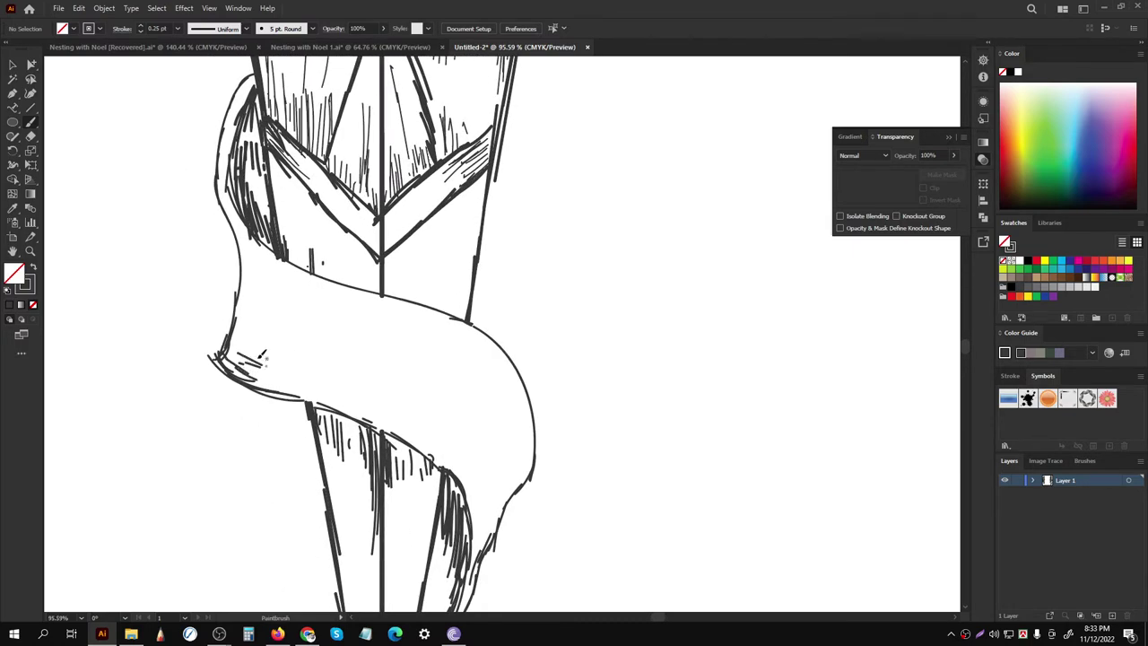
pyautogui.moveTo(245, 318); pyautogui.dragTo(274, 334)
pyautogui.moveTo(254, 316); pyautogui.dragTo(281, 328)
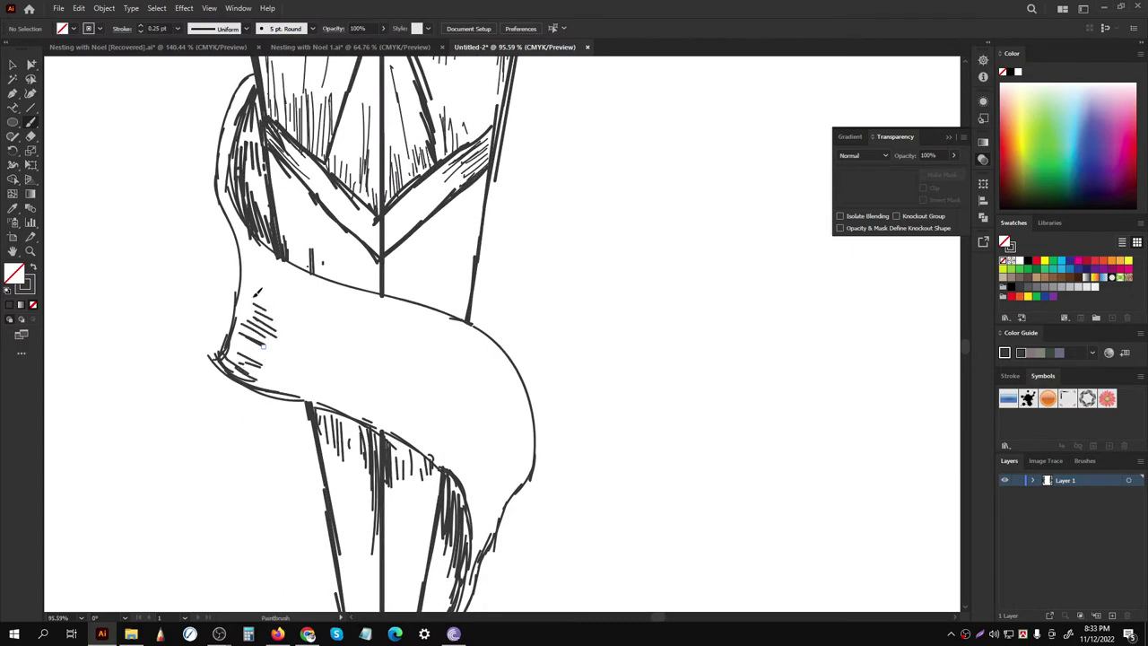
pyautogui.scroll(-3, 263, 346)
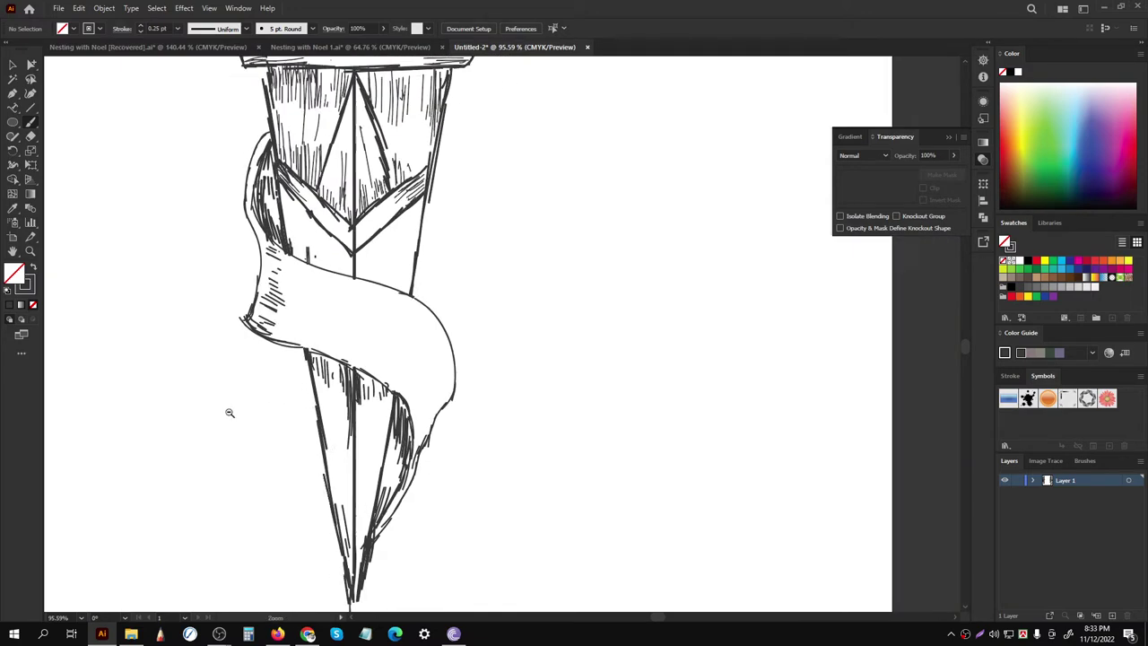
pyautogui.scroll(1, 382, 305)
pyautogui.scroll(1, 372, 333)
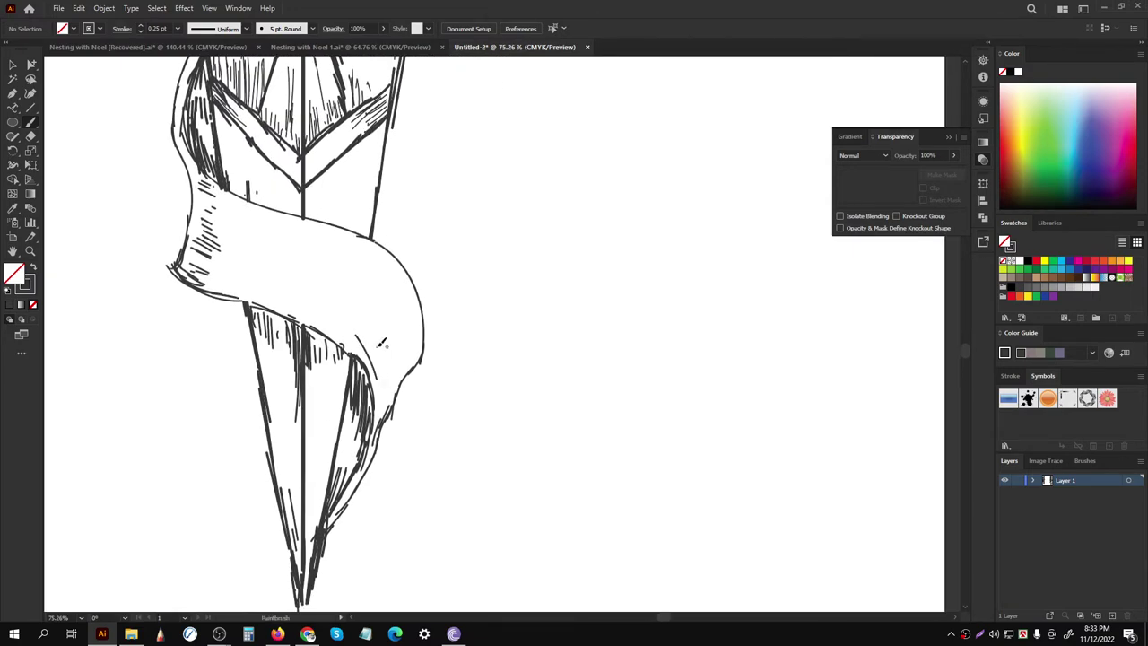
pyautogui.scroll(1, 381, 343)
pyautogui.scroll(1, 379, 348)
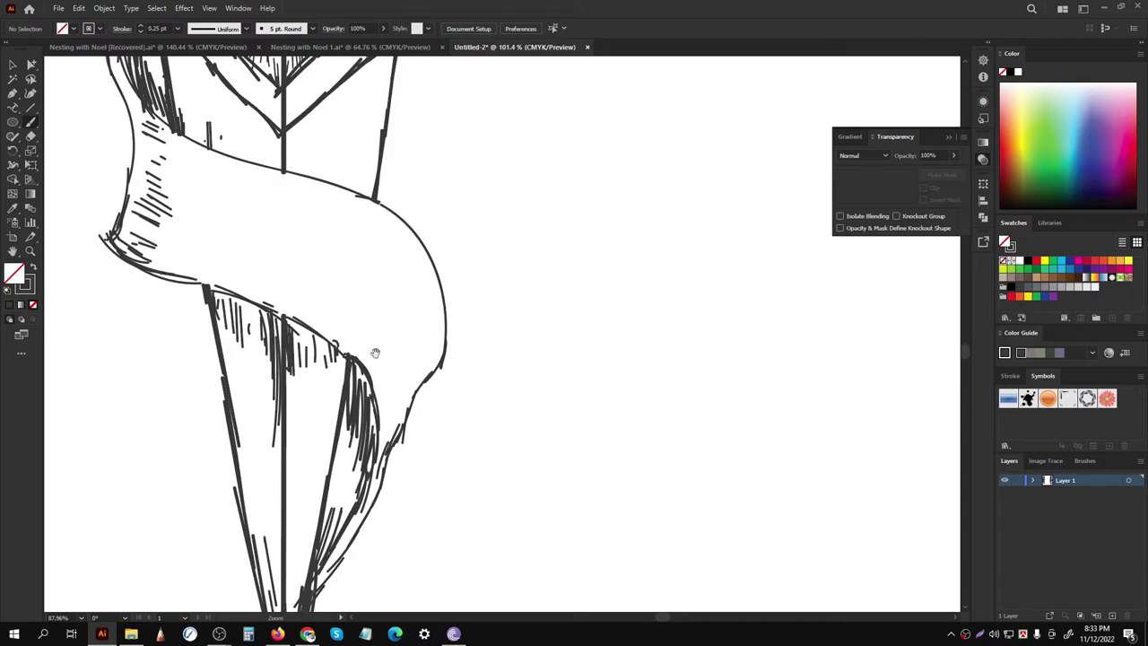
# Step: Hatch the ribbon's curving right side upward and dismiss the browser notification
pyautogui.moveTo(359, 346); pyautogui.dragTo(378, 359)
pyautogui.moveTo(382, 314); pyautogui.dragTo(395, 349)
pyautogui.moveTo(395, 319); pyautogui.dragTo(408, 362)
pyautogui.moveTo(405, 312); pyautogui.dragTo(417, 342)
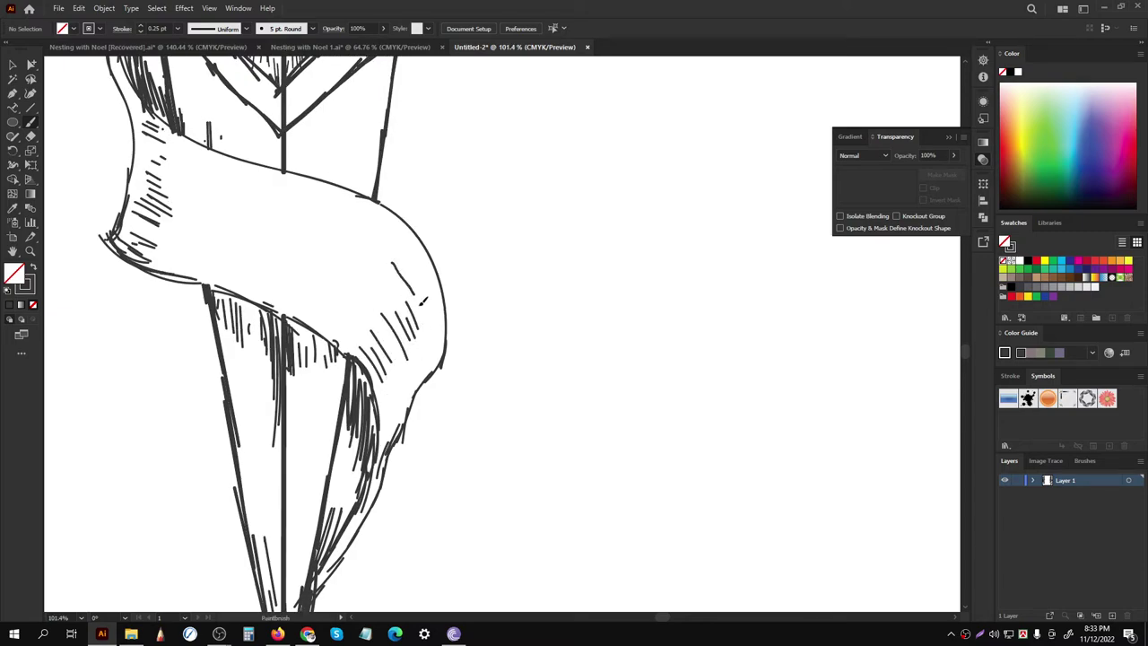
pyautogui.moveTo(392, 261)
pyautogui.mouseDown()
pyautogui.moveTo(407, 302)
pyautogui.moveTo(431, 291)
pyautogui.mouseUp()
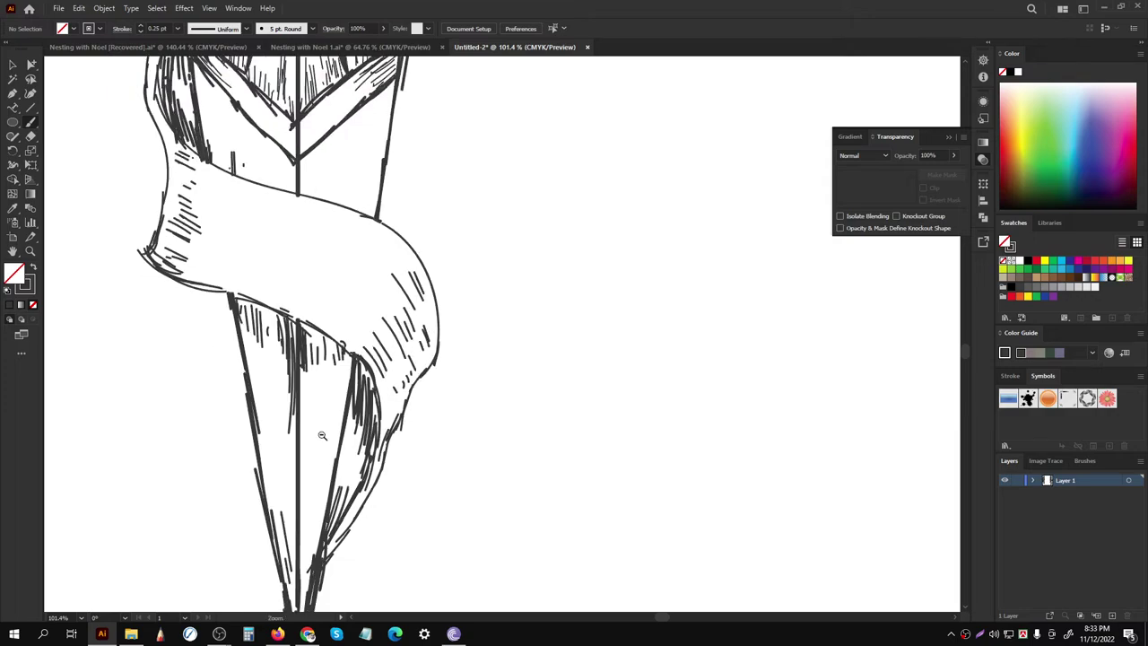
pyautogui.scroll(-6, 409, 381)
pyautogui.scroll(3, 243, 279)
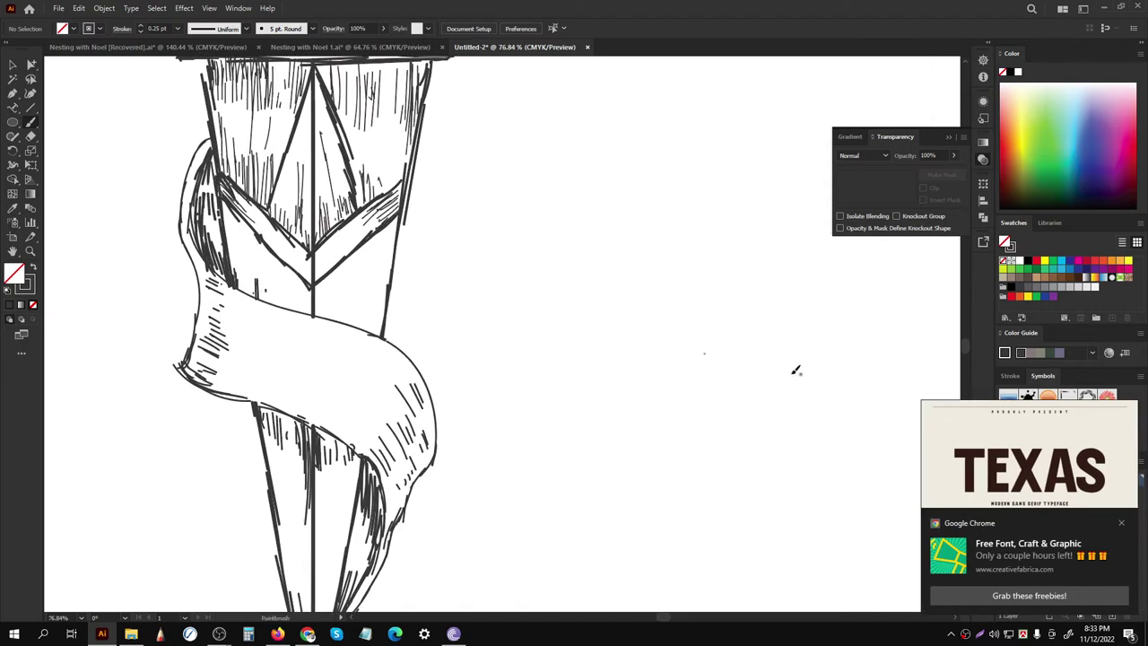
pyautogui.click(1121, 524)
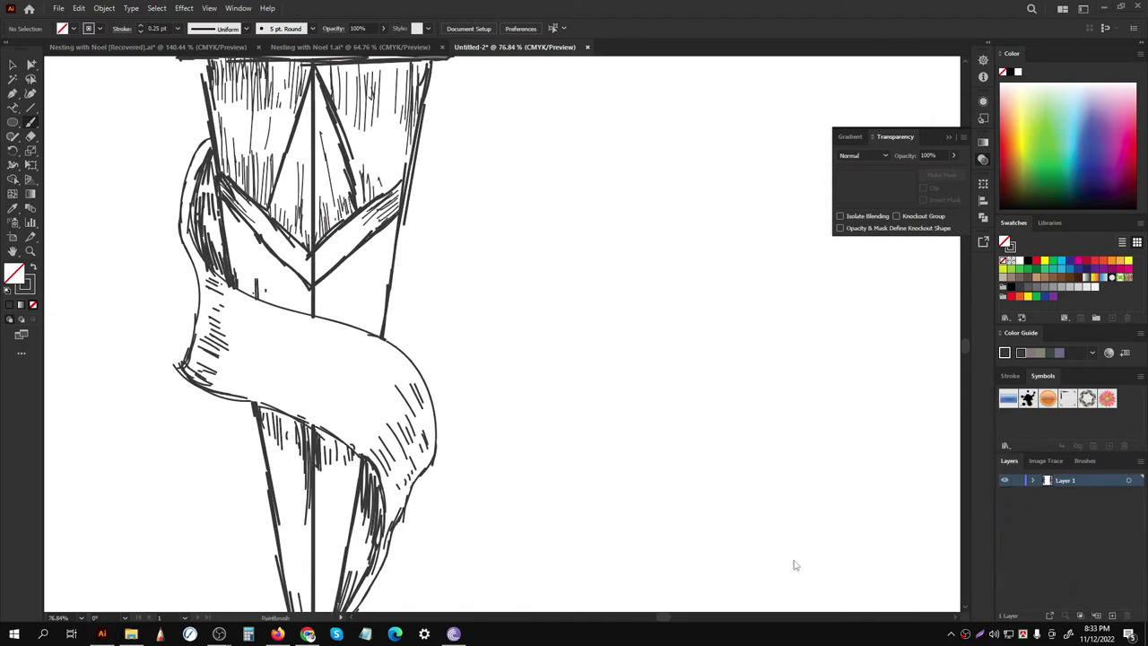
pyautogui.scroll(2, 208, 252)
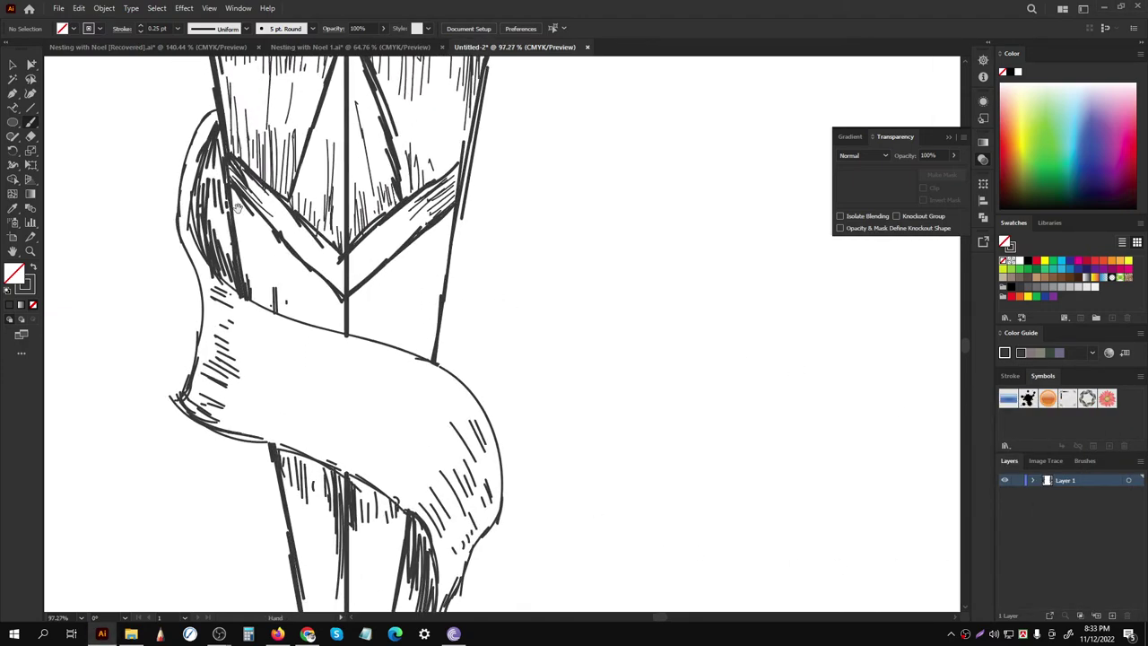
pyautogui.scroll(1, 227, 359)
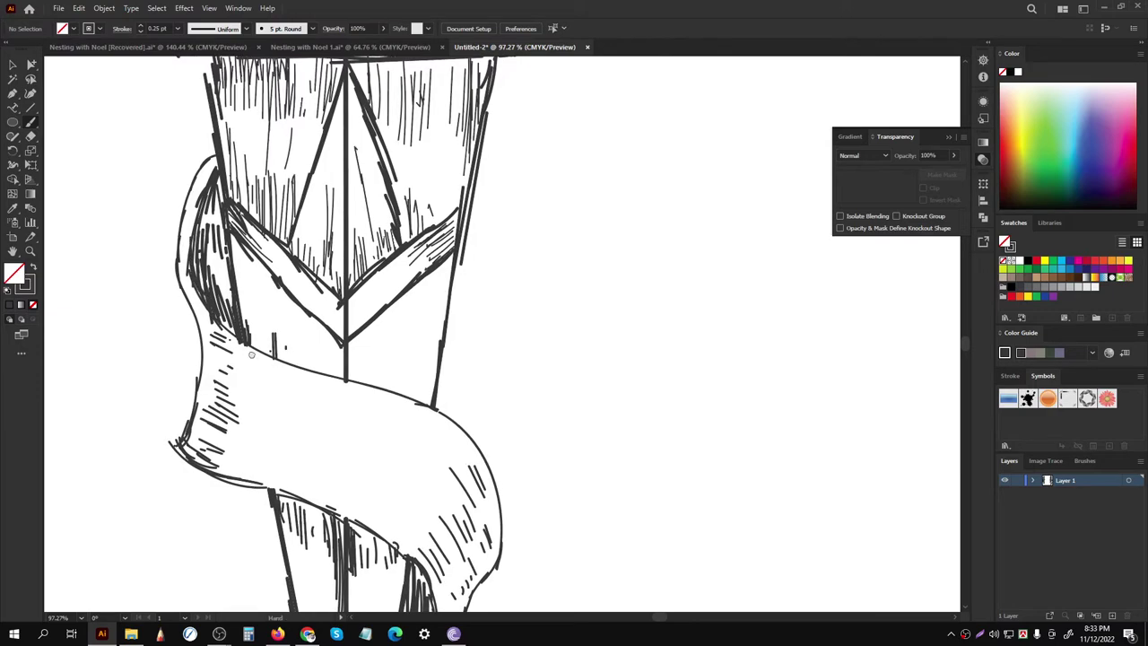
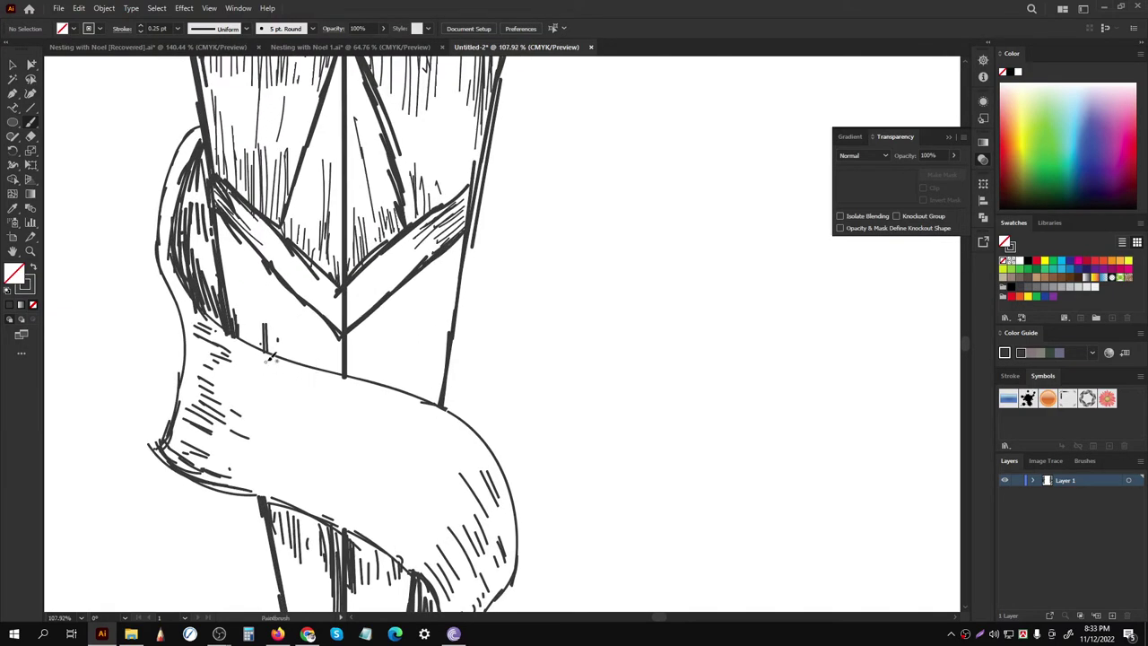
# Step: Paint short vertical hatch strokes under the ribbon band and a line along its top edge
pyautogui.scroll(-3, 296, 363)
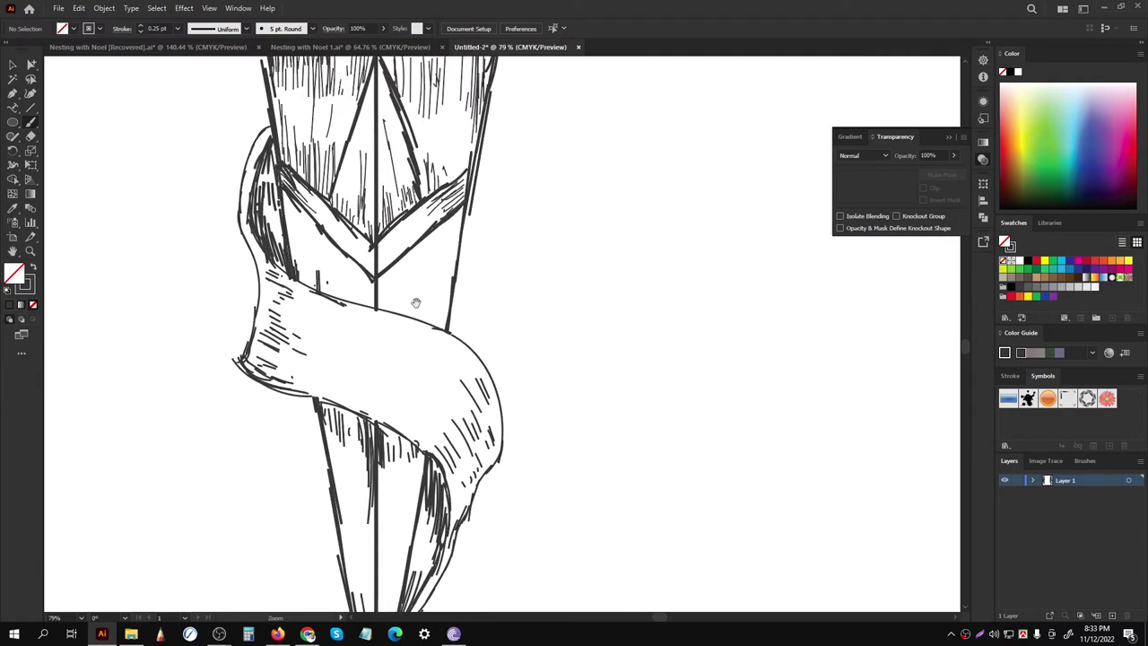
pyautogui.moveTo(401, 290)
pyautogui.mouseDown()
pyautogui.moveTo(405, 314)
pyautogui.moveTo(446, 310)
pyautogui.moveTo(448, 325)
pyautogui.mouseUp()
pyautogui.scroll(-3, 281, 422)
pyautogui.scroll(2, 378, 280)
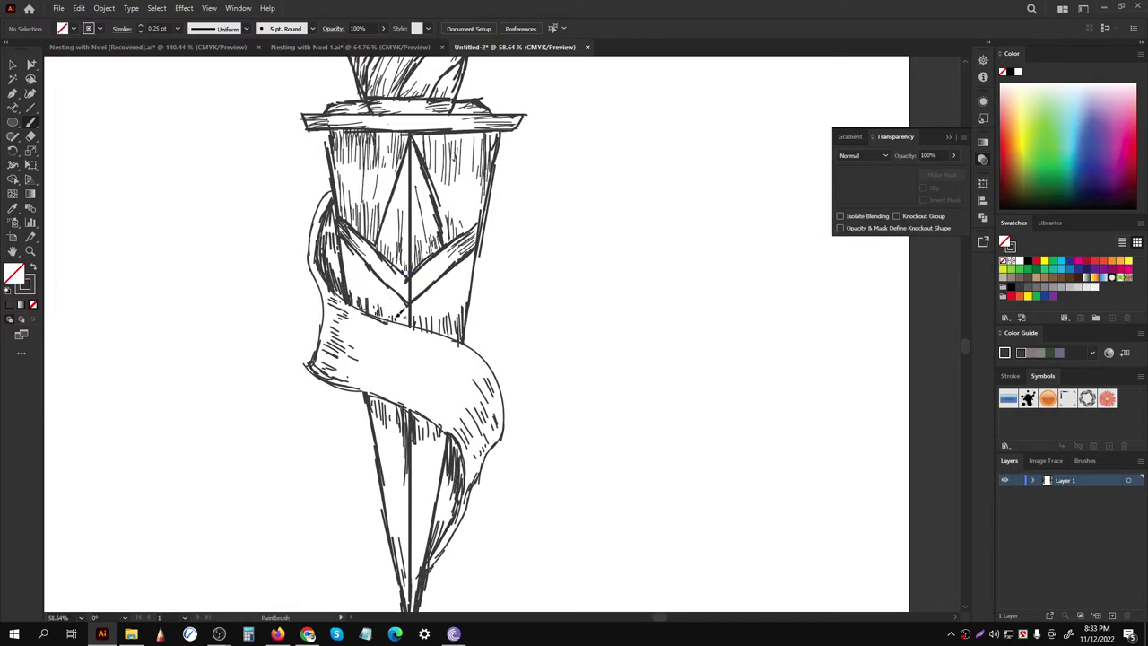
pyautogui.moveTo(409, 320)
pyautogui.mouseDown()
pyautogui.moveTo(295, 500)
pyautogui.moveTo(440, 256)
pyautogui.moveTo(467, 239)
pyautogui.moveTo(460, 167)
pyautogui.moveTo(503, 171)
pyautogui.mouseUp()
pyautogui.moveTo(326, 217); pyautogui.dragTo(420, 235)
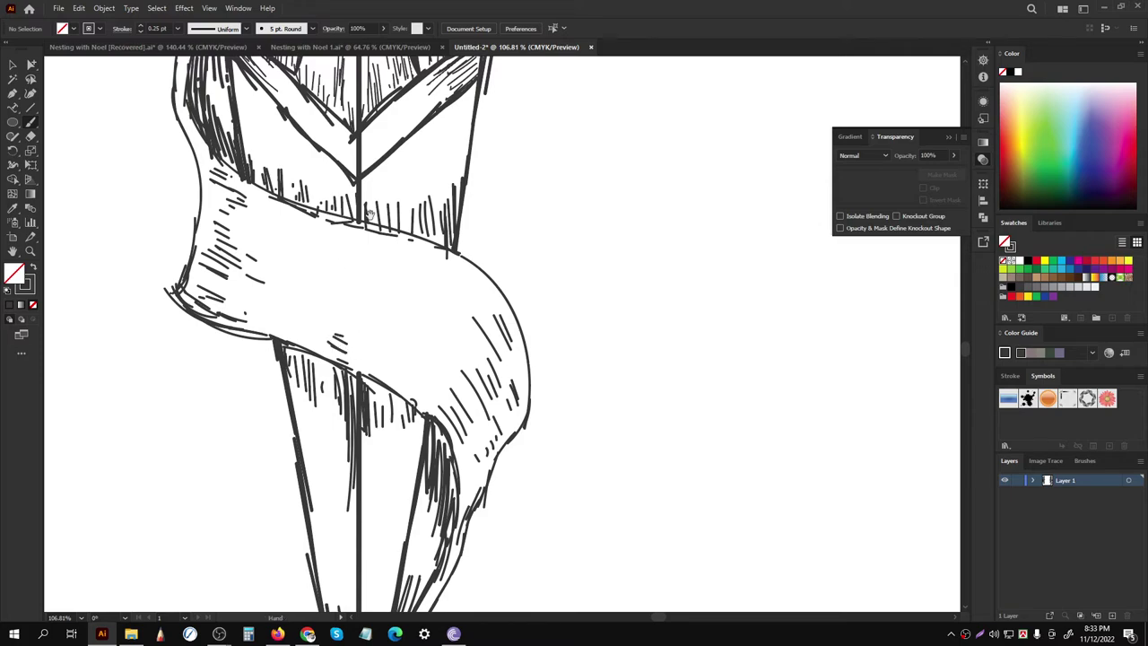
# Step: Add a shading stroke on the blade's left edge and trace the ribbon's lower-right edge
pyautogui.moveTo(372, 215); pyautogui.dragTo(309, 273)
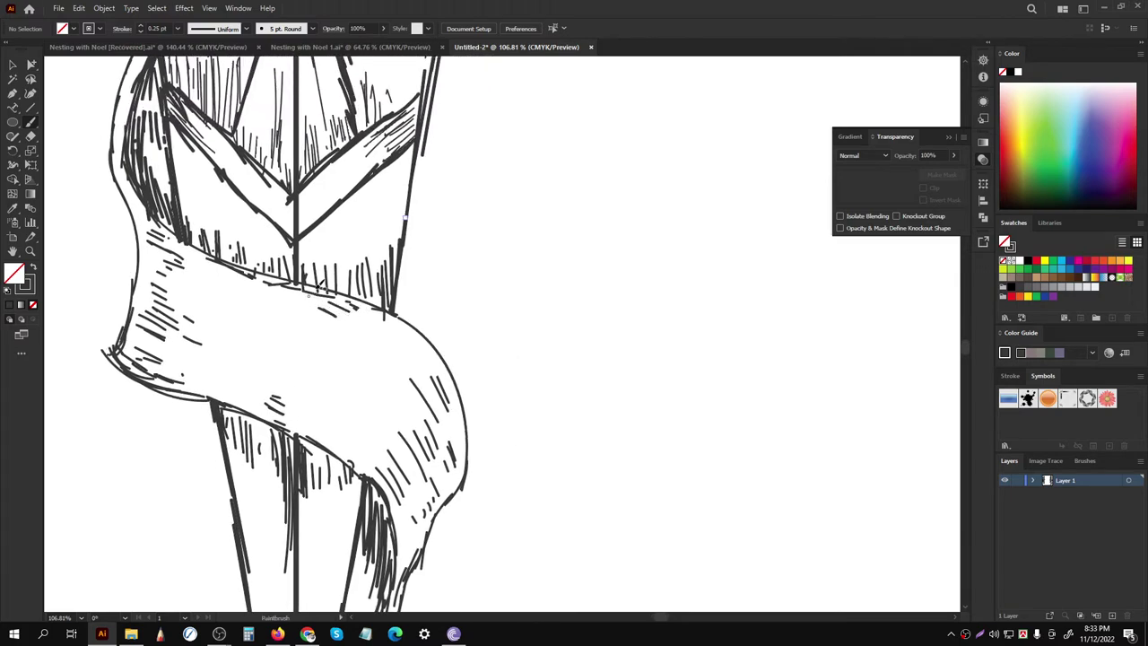
pyautogui.scroll(-3, 407, 329)
pyautogui.scroll(2, 241, 431)
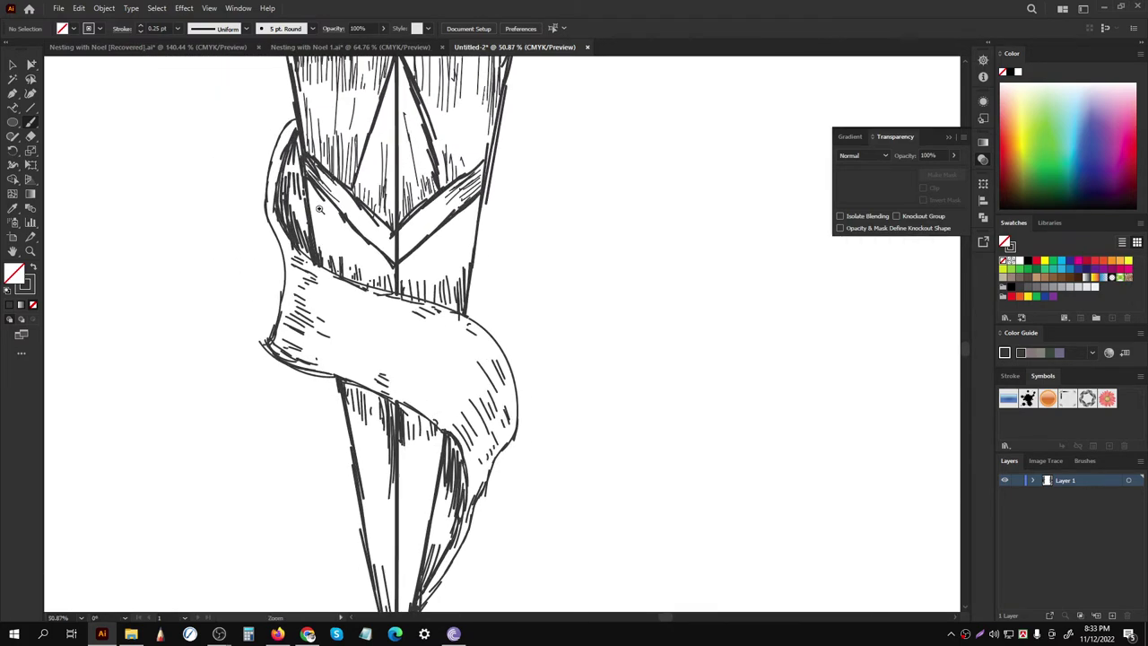
pyautogui.moveTo(278, 229); pyautogui.dragTo(285, 260)
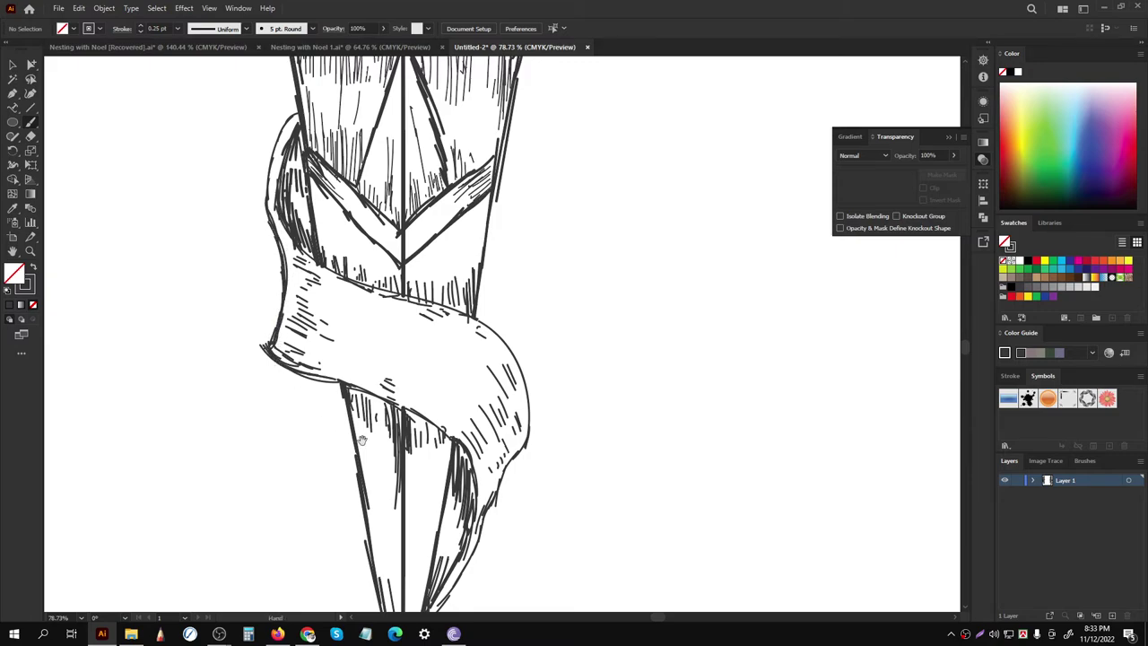
pyautogui.scroll(-1, 468, 259)
pyautogui.hscroll(1, 468, 259)
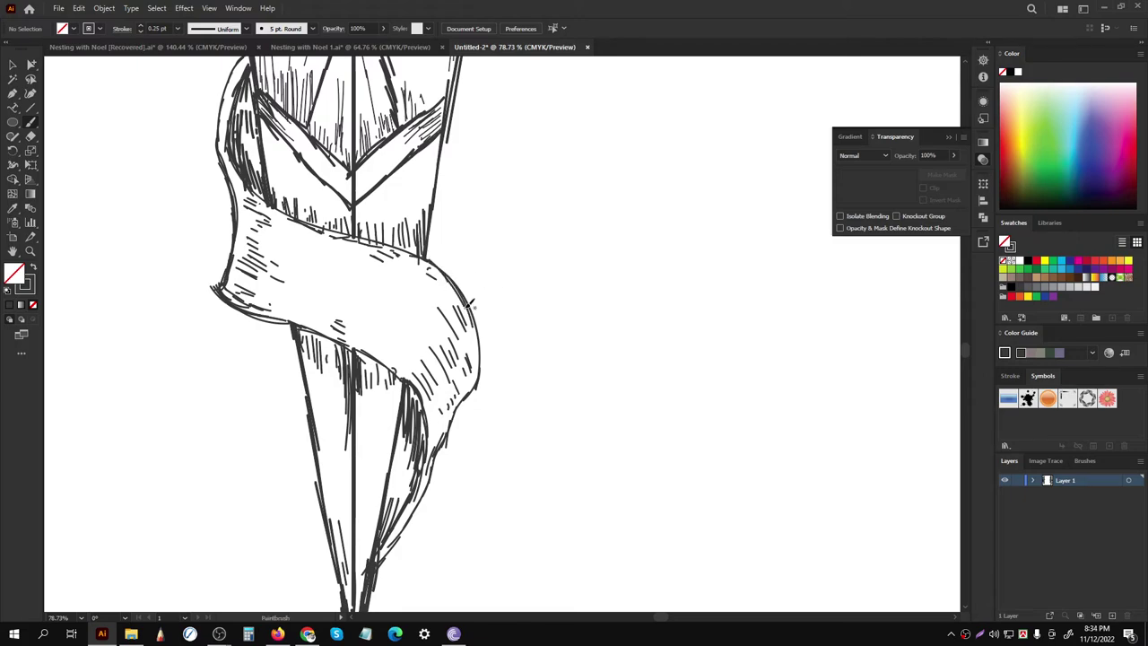
pyautogui.scroll(-1, 473, 293)
pyautogui.moveTo(464, 314); pyautogui.dragTo(445, 356)
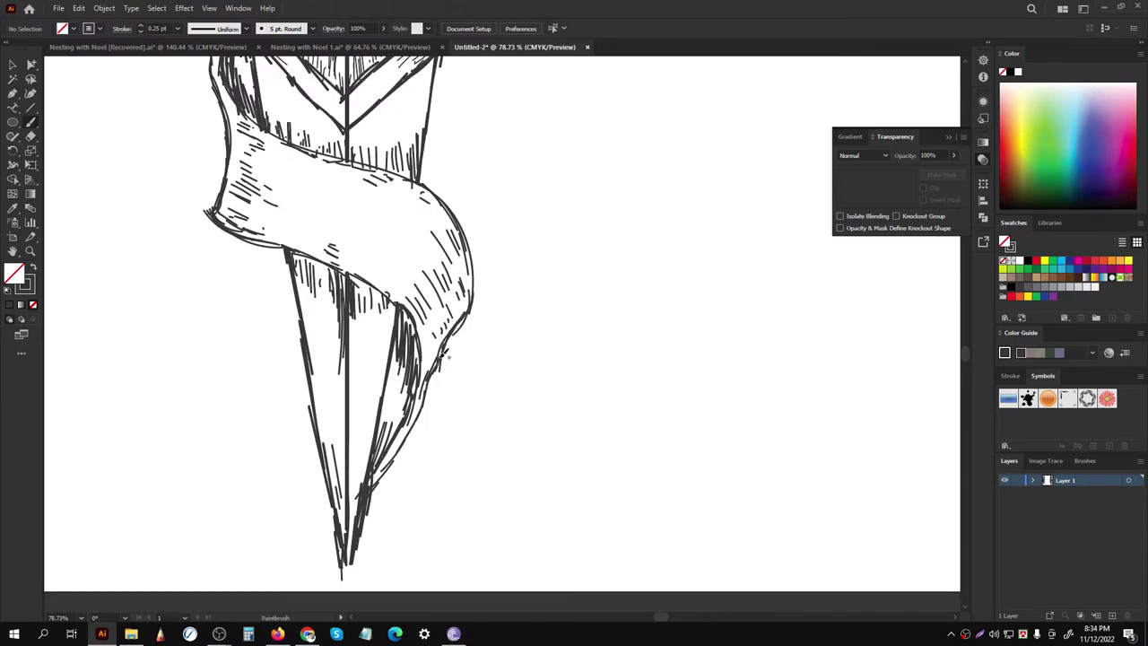
pyautogui.scroll(-2, 401, 405)
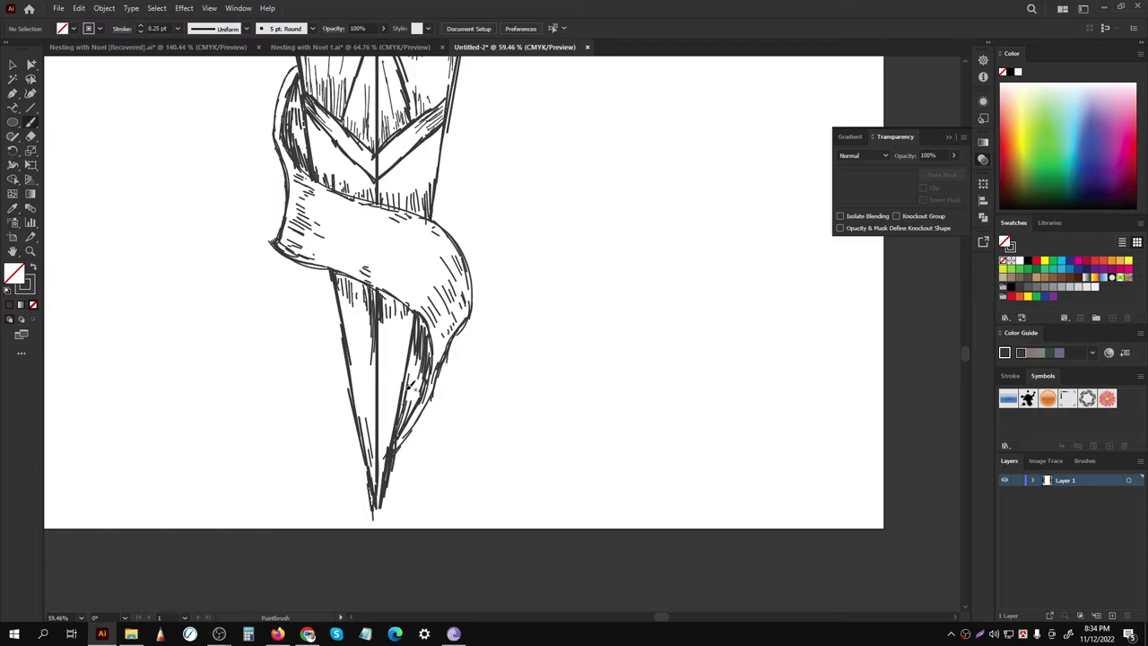
pyautogui.scroll(-1, 336, 380)
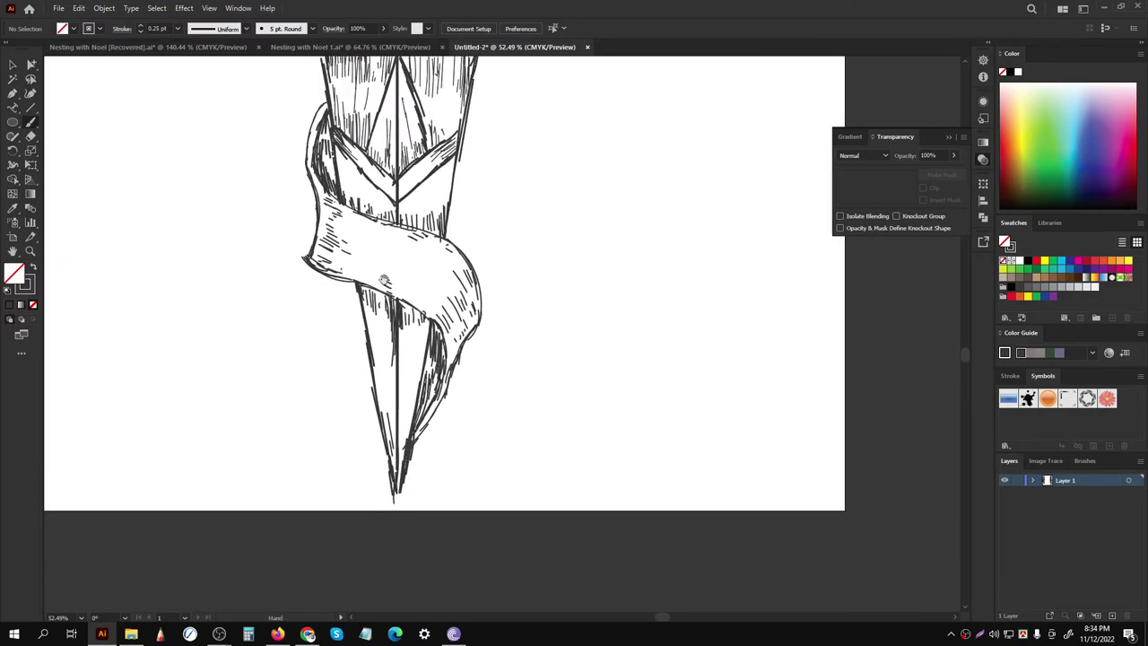
pyautogui.scroll(-2, 384, 280)
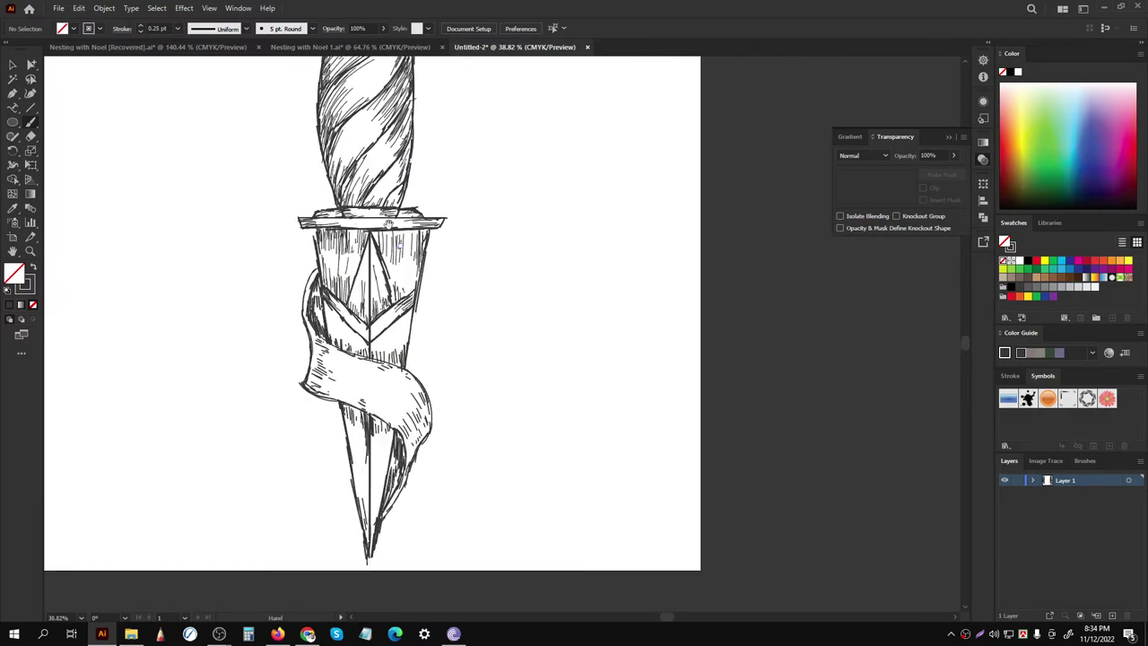
pyautogui.scroll(2, 389, 223)
pyautogui.scroll(-2, 395, 269)
pyautogui.scroll(1, 401, 316)
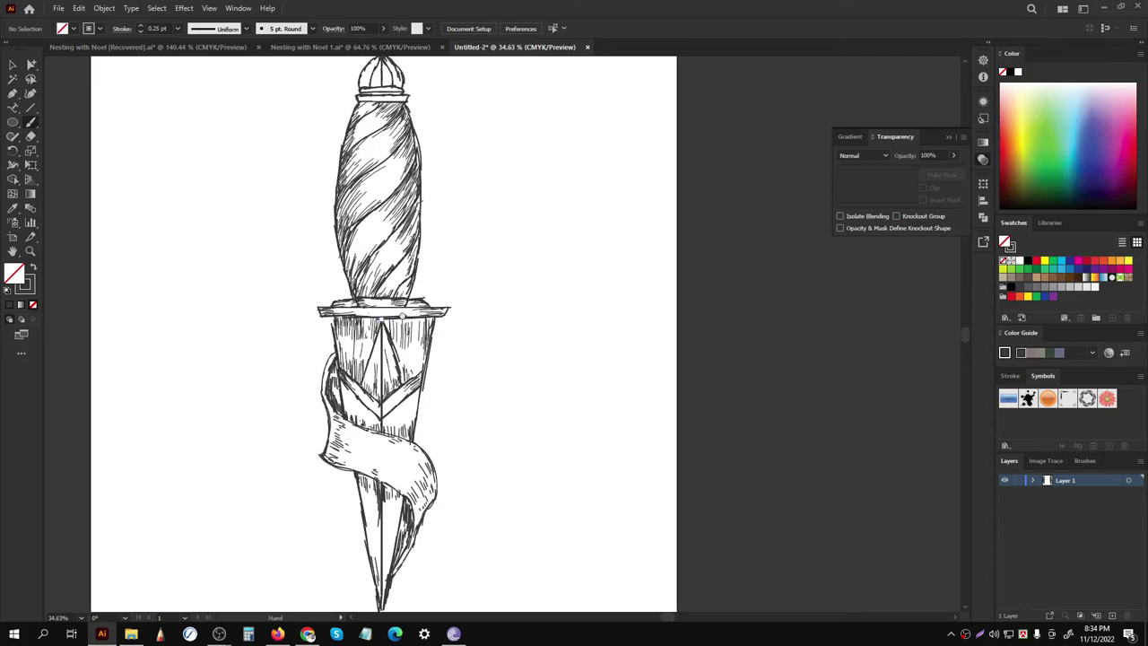
pyautogui.scroll(1, 381, 184)
pyautogui.scroll(1, 382, 184)
pyautogui.scroll(1, 381, 184)
pyautogui.scroll(1, 381, 183)
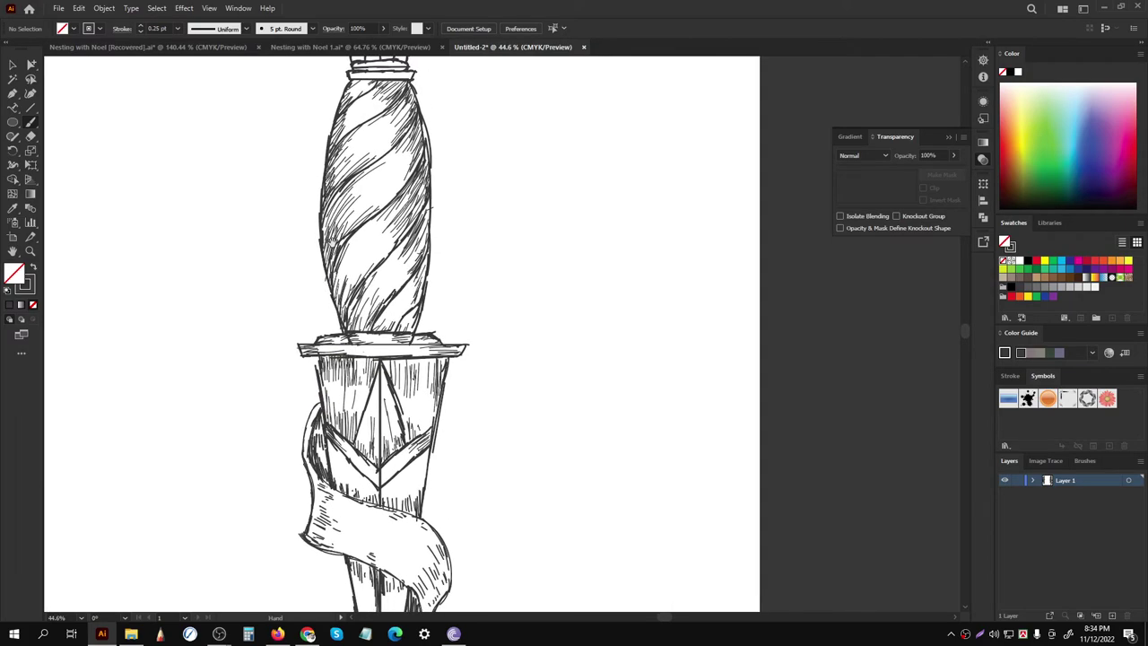
pyautogui.scroll(1, 327, 240)
pyautogui.scroll(1, 306, 238)
pyautogui.scroll(1, 313, 313)
pyautogui.scroll(1, 307, 242)
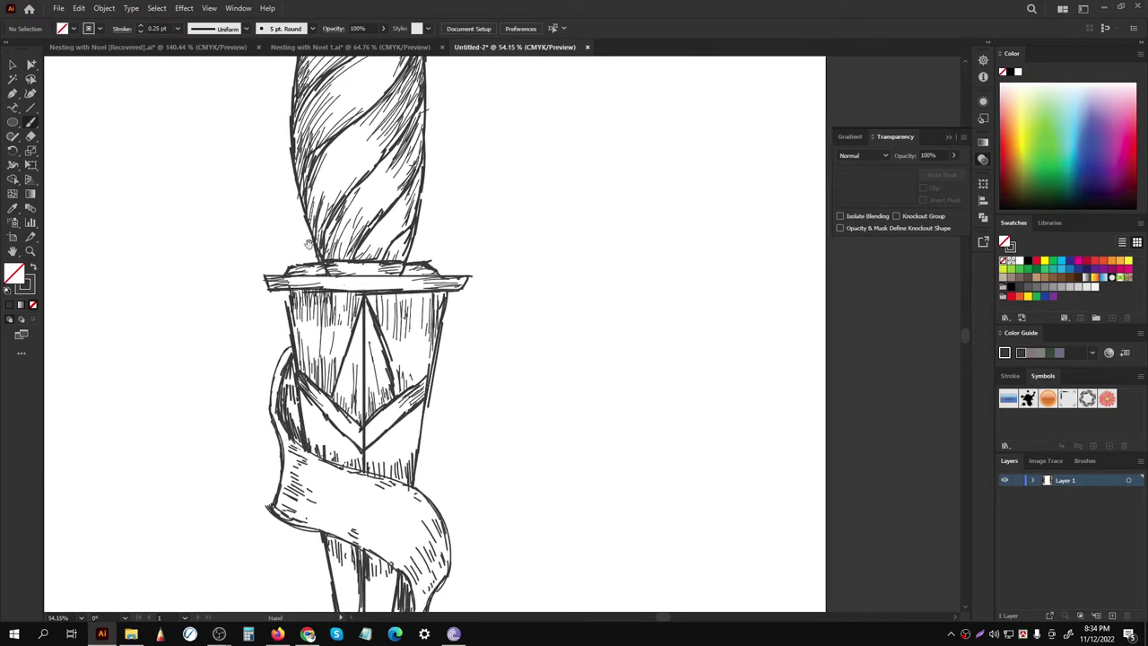
pyautogui.scroll(-1, 308, 242)
pyautogui.scroll(-1, 313, 247)
pyautogui.scroll(-1, 320, 252)
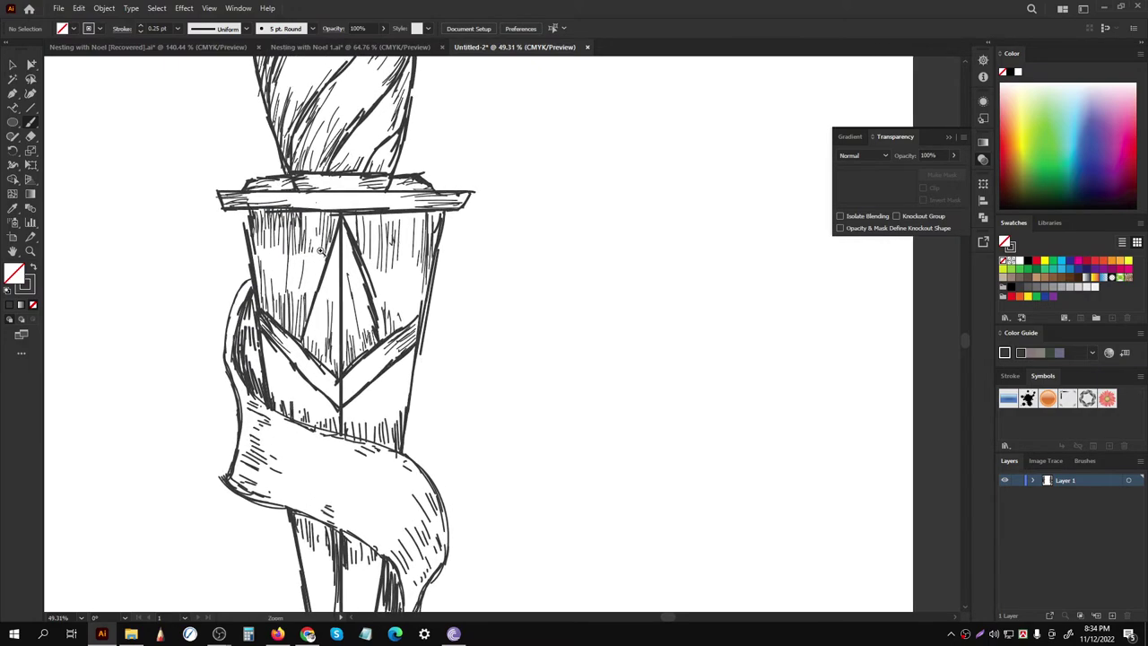
pyautogui.scroll(3, 320, 250)
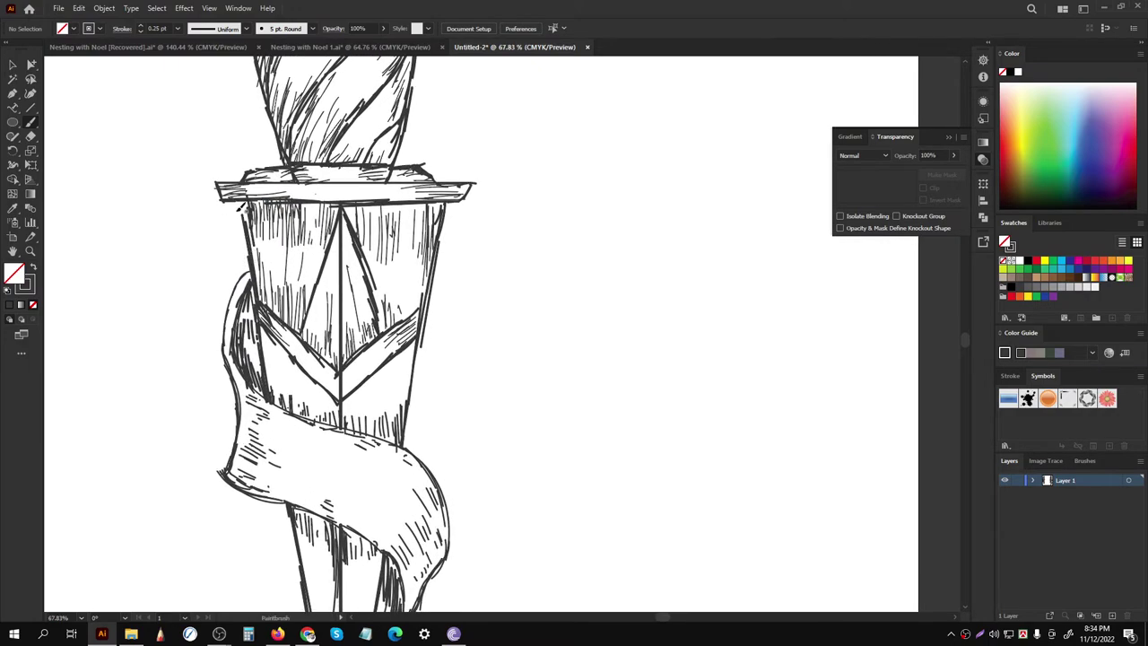
pyautogui.moveTo(242, 208); pyautogui.dragTo(228, 231)
pyautogui.scroll(-5, 256, 269)
pyautogui.scroll(-1, 260, 278)
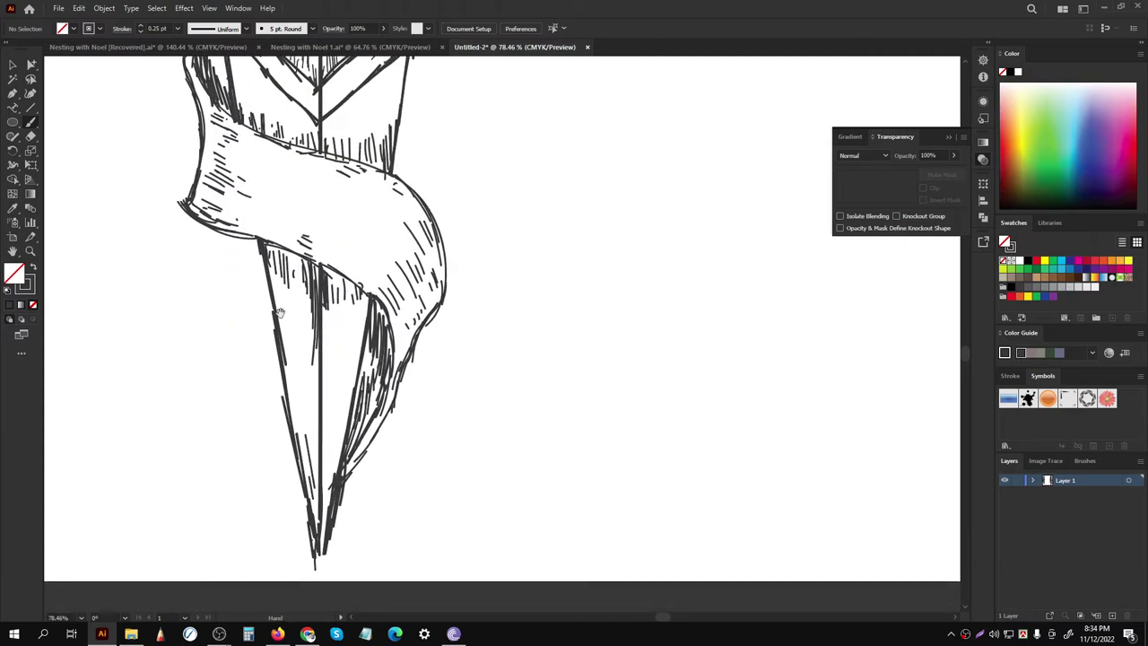
pyautogui.scroll(3, 265, 284)
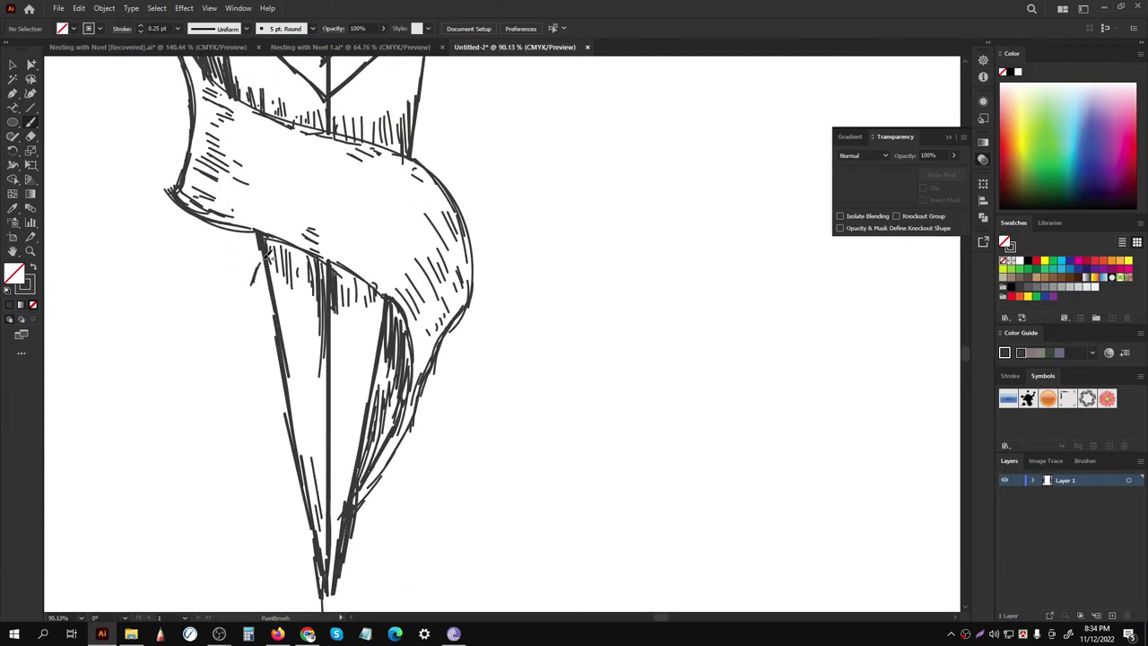
pyautogui.moveTo(266, 255); pyautogui.dragTo(329, 368)
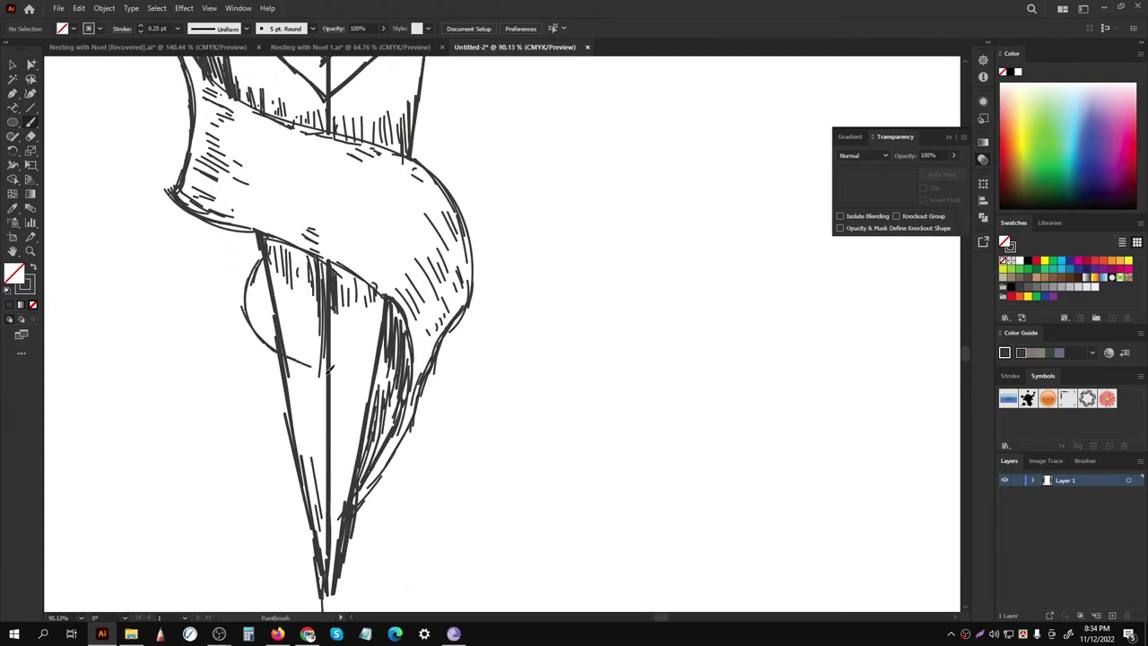
pyautogui.moveTo(329, 368); pyautogui.dragTo(408, 461)
pyautogui.scroll(-2, 403, 359)
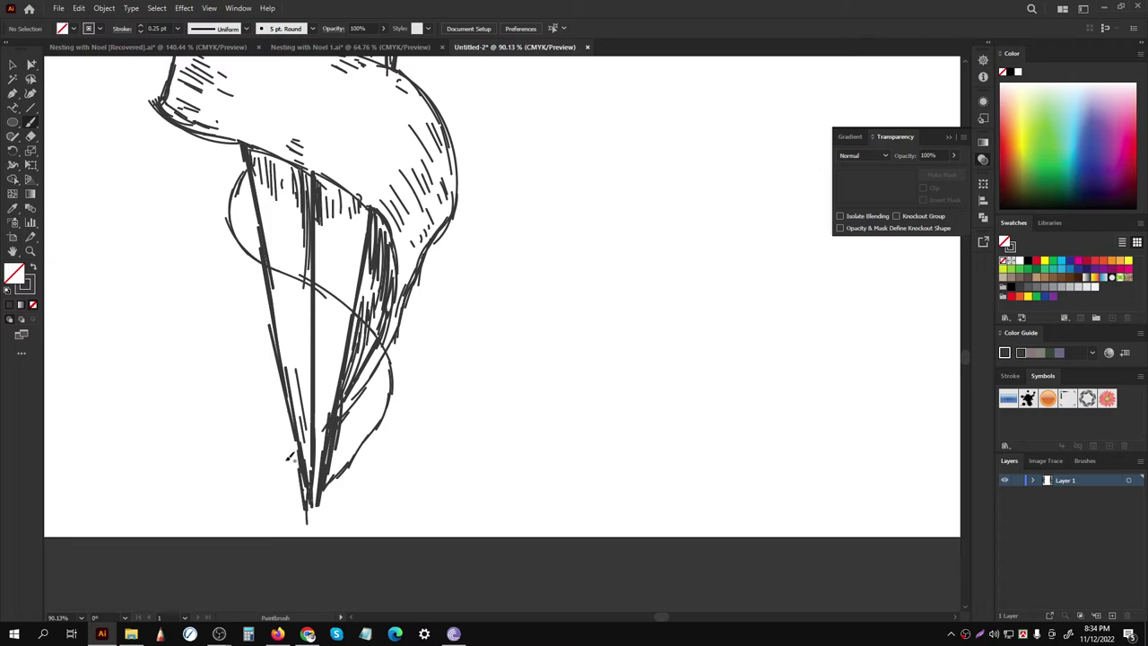
pyautogui.keyDown('alt'); pyautogui.scroll(1, 244, 287); pyautogui.keyUp('alt')
pyautogui.keyDown('alt'); pyautogui.scroll(1, 247, 260); pyautogui.keyUp('alt')
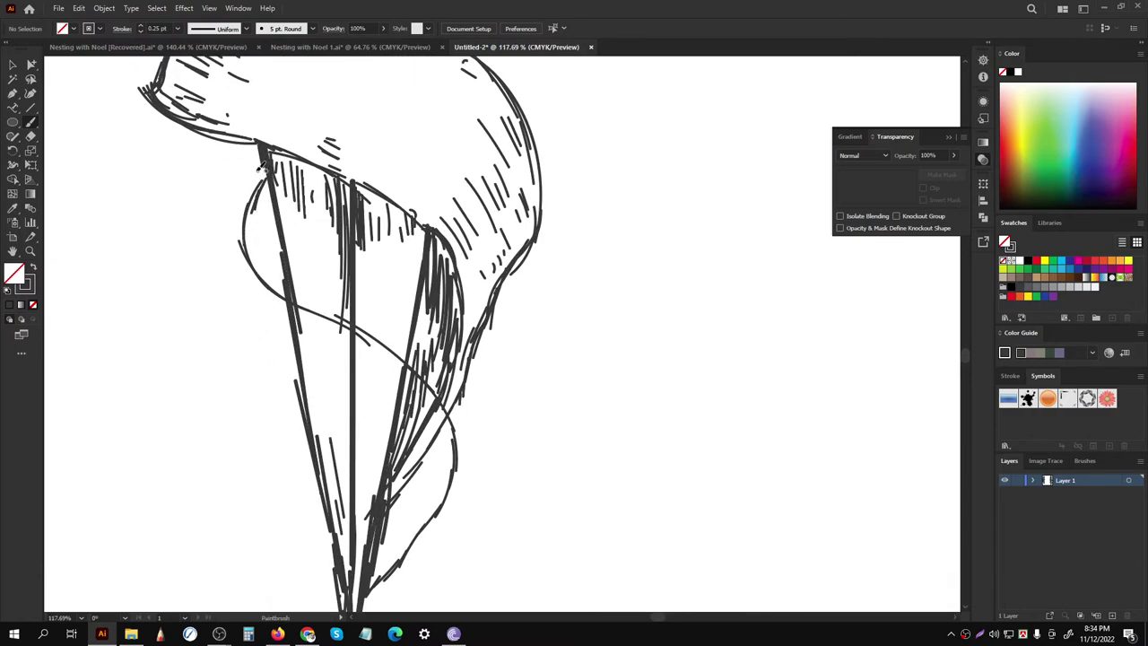
pyautogui.moveTo(249, 184); pyautogui.dragTo(246, 330)
pyautogui.scroll(-1, 242, 375)
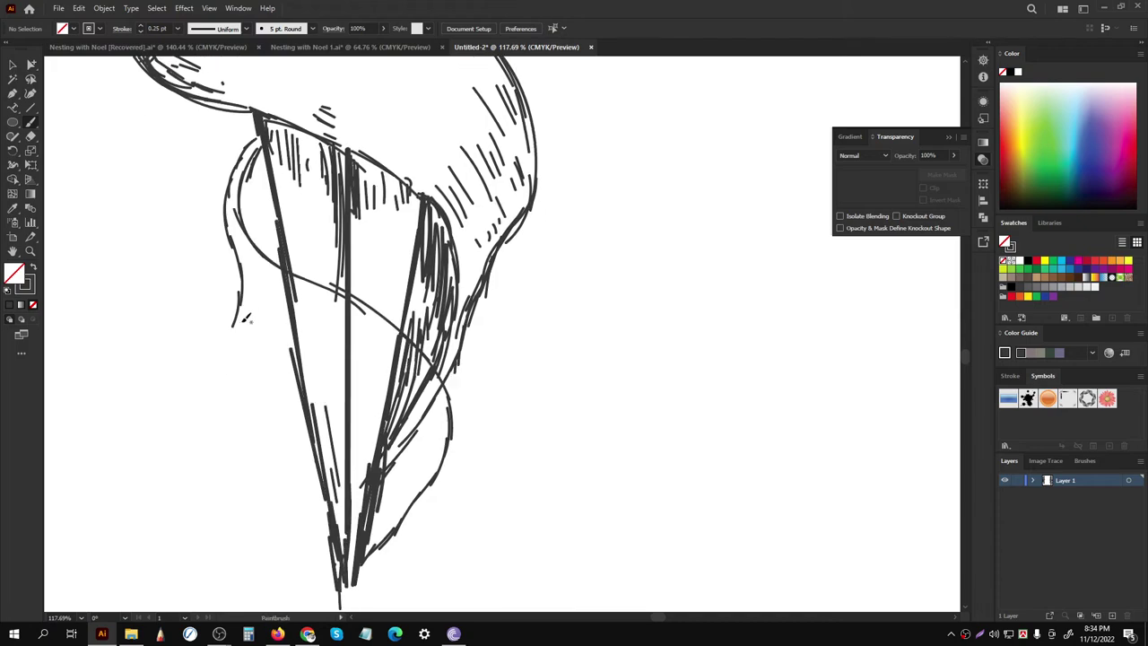
pyautogui.moveTo(239, 303); pyautogui.dragTo(224, 352)
pyautogui.moveTo(239, 300)
pyautogui.mouseDown()
pyautogui.moveTo(224, 375)
pyautogui.moveTo(312, 373)
pyautogui.moveTo(383, 435)
pyautogui.mouseUp()
pyautogui.scroll(2, 383, 436)
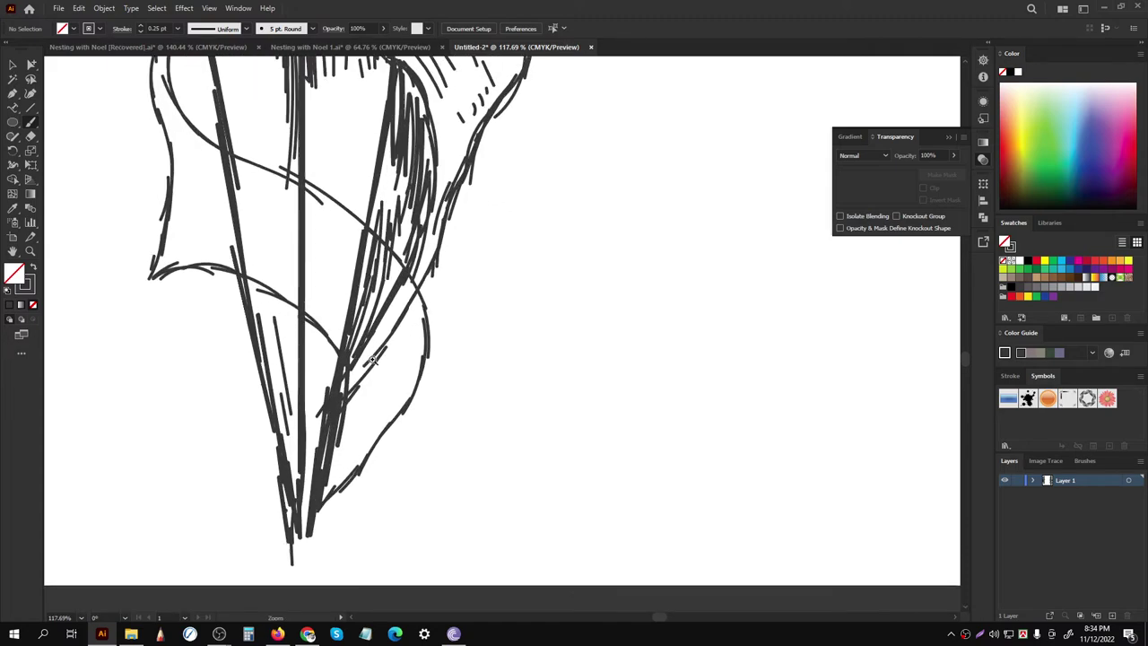
pyautogui.moveTo(342, 357)
pyautogui.mouseDown()
pyautogui.moveTo(376, 392)
pyautogui.moveTo(359, 445)
pyautogui.moveTo(321, 492)
pyautogui.mouseUp()
pyautogui.scroll(-3, 349, 449)
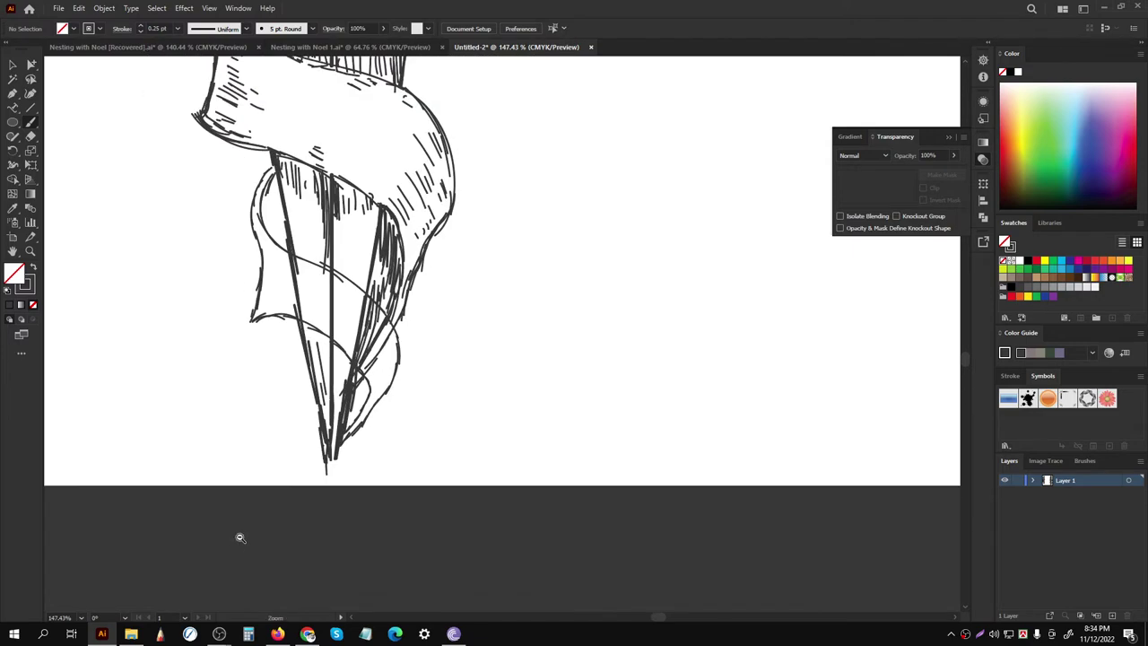
pyautogui.scroll(2, 346, 320)
pyautogui.scroll(-1, 320, 466)
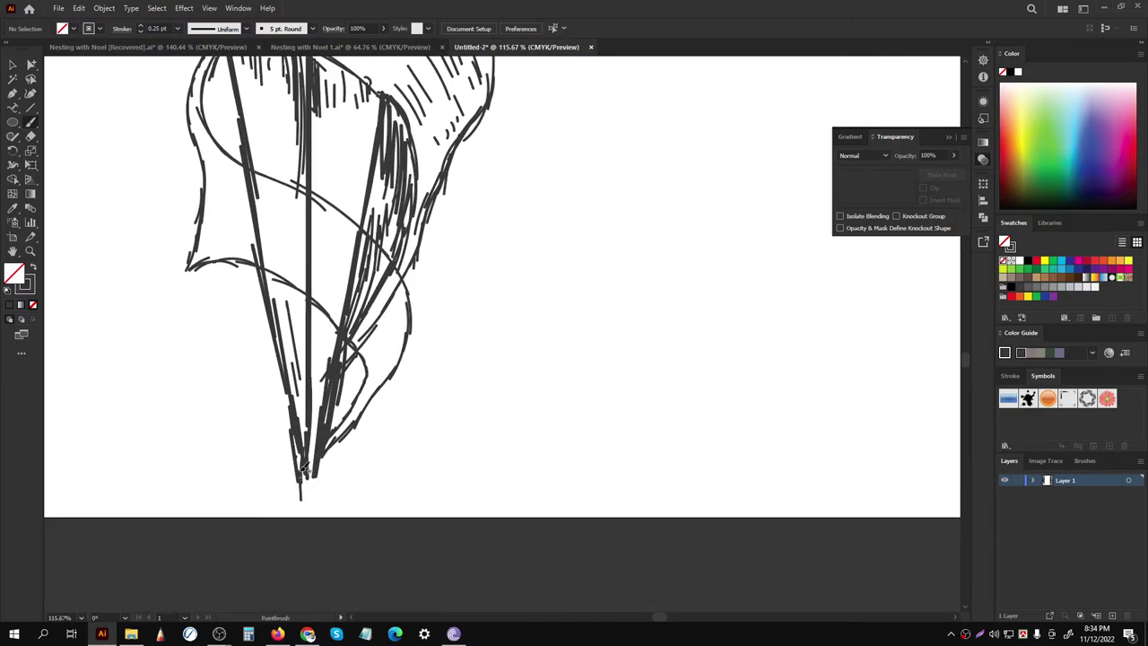
pyautogui.moveTo(321, 450)
pyautogui.mouseDown()
pyautogui.moveTo(303, 507)
pyautogui.moveTo(308, 481)
pyautogui.mouseUp()
pyautogui.scroll(-2, 318, 476)
pyautogui.scroll(2, 269, 430)
pyautogui.scroll(2, 287, 412)
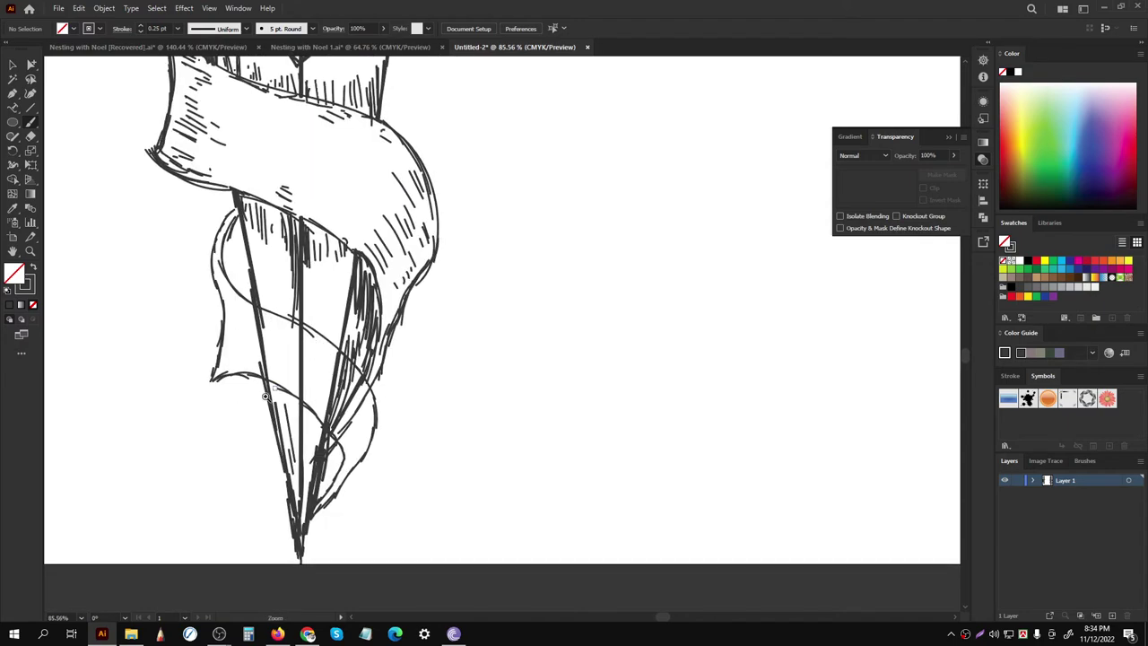
pyautogui.scroll(1, 301, 391)
pyautogui.scroll(-1, 269, 430)
pyautogui.scroll(1, 244, 440)
pyautogui.scroll(1, 260, 359)
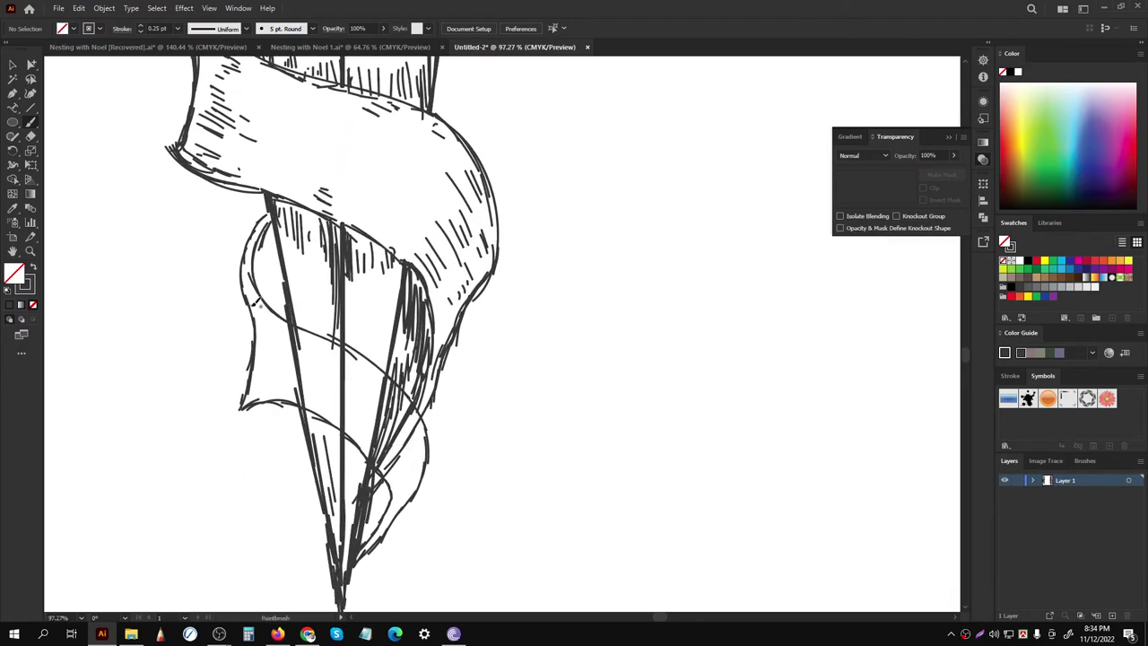
pyautogui.scroll(-1, 291, 371)
pyautogui.scroll(1, 292, 371)
pyautogui.click(13, 64)
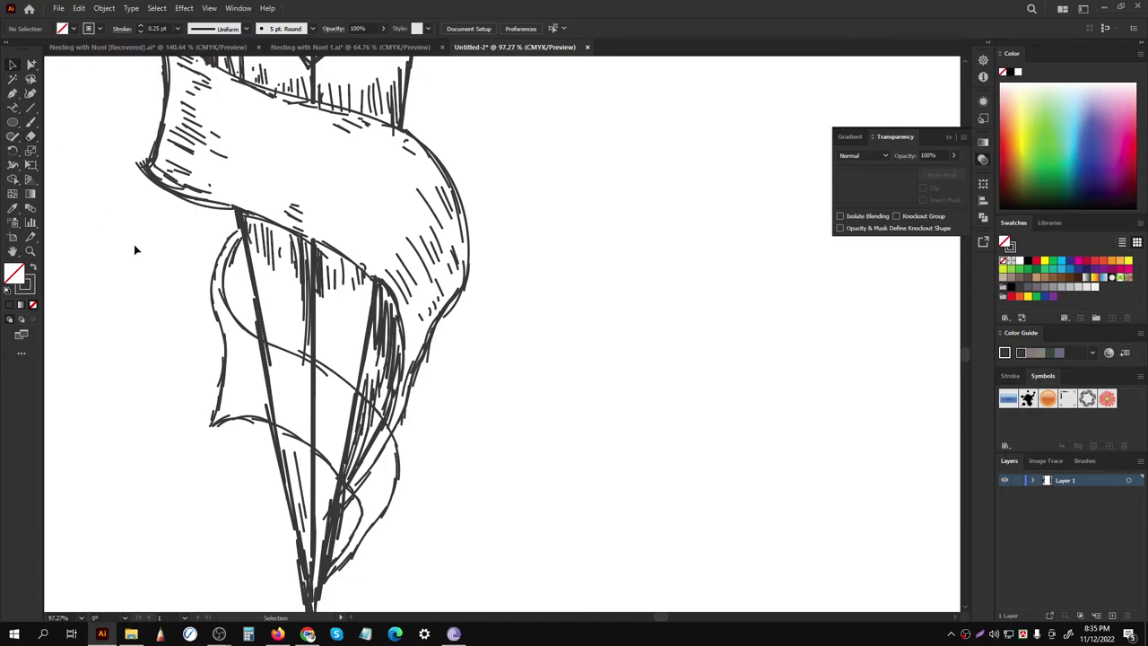
pyautogui.scroll(1, 425, 400)
pyautogui.scroll(-1, 320, 305)
# Step: Erase the stray hatch lines over the lower ribbon band and near the blade point
pyautogui.click(34, 149)
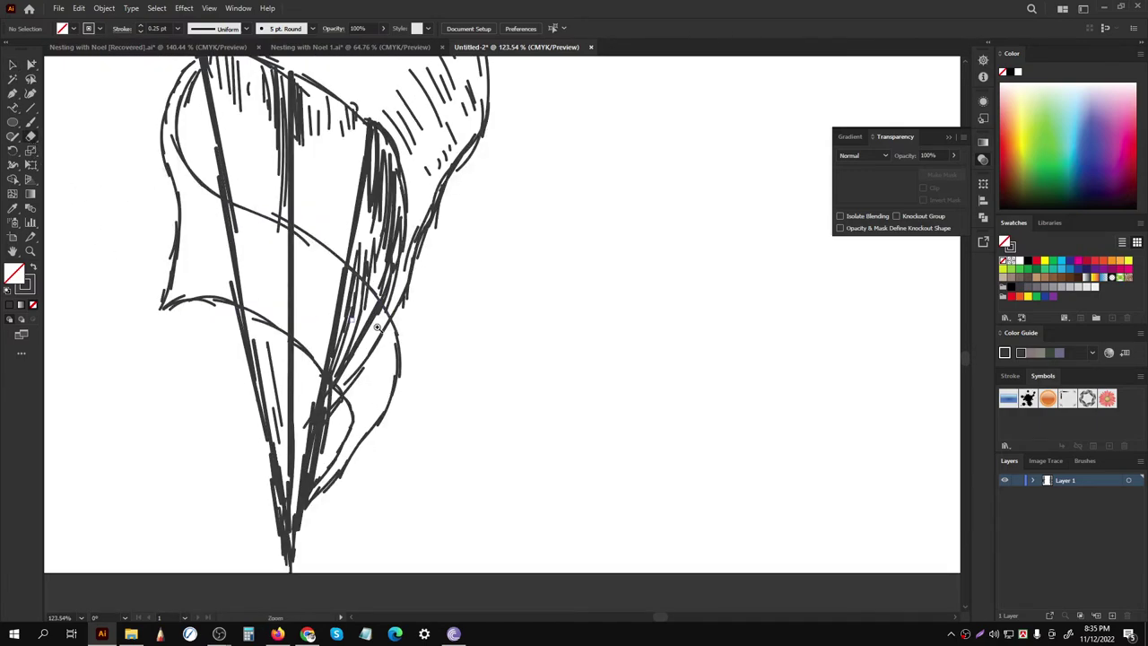
pyautogui.scroll(1, 377, 329)
pyautogui.moveTo(359, 384)
pyautogui.mouseDown()
pyautogui.moveTo(322, 303)
pyautogui.moveTo(257, 261)
pyautogui.moveTo(269, 254)
pyautogui.moveTo(199, 231)
pyautogui.moveTo(177, 207)
pyautogui.moveTo(197, 200)
pyautogui.moveTo(213, 259)
pyautogui.moveTo(289, 307)
pyautogui.moveTo(359, 372)
pyautogui.moveTo(348, 373)
pyautogui.mouseUp()
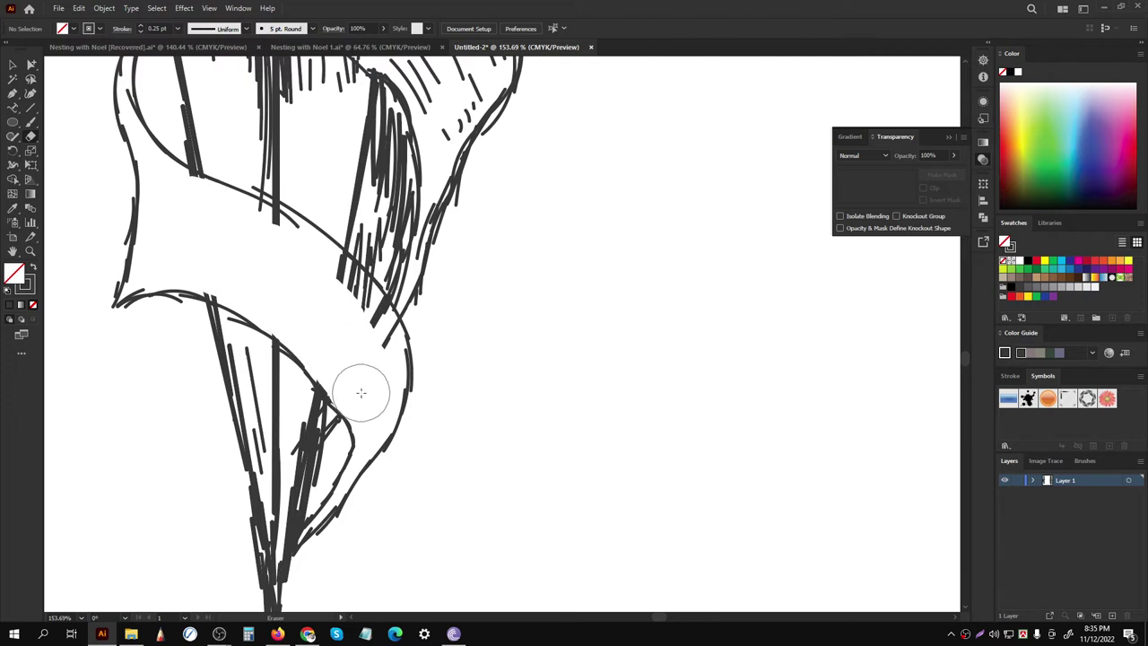
pyautogui.scroll(1, 305, 295)
pyautogui.moveTo(306, 302)
pyautogui.mouseDown()
pyautogui.moveTo(326, 313)
pyautogui.moveTo(336, 302)
pyautogui.moveTo(368, 354)
pyautogui.moveTo(359, 328)
pyautogui.moveTo(251, 248)
pyautogui.mouseUp()
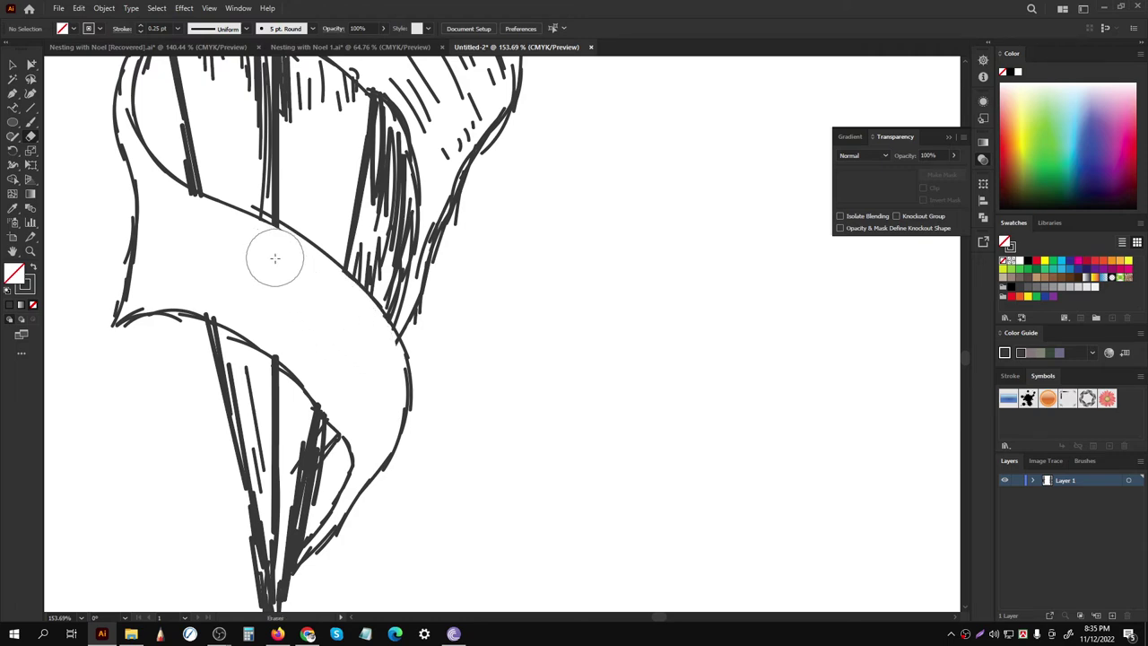
pyautogui.scroll(-2, 225, 286)
pyautogui.scroll(2, 225, 286)
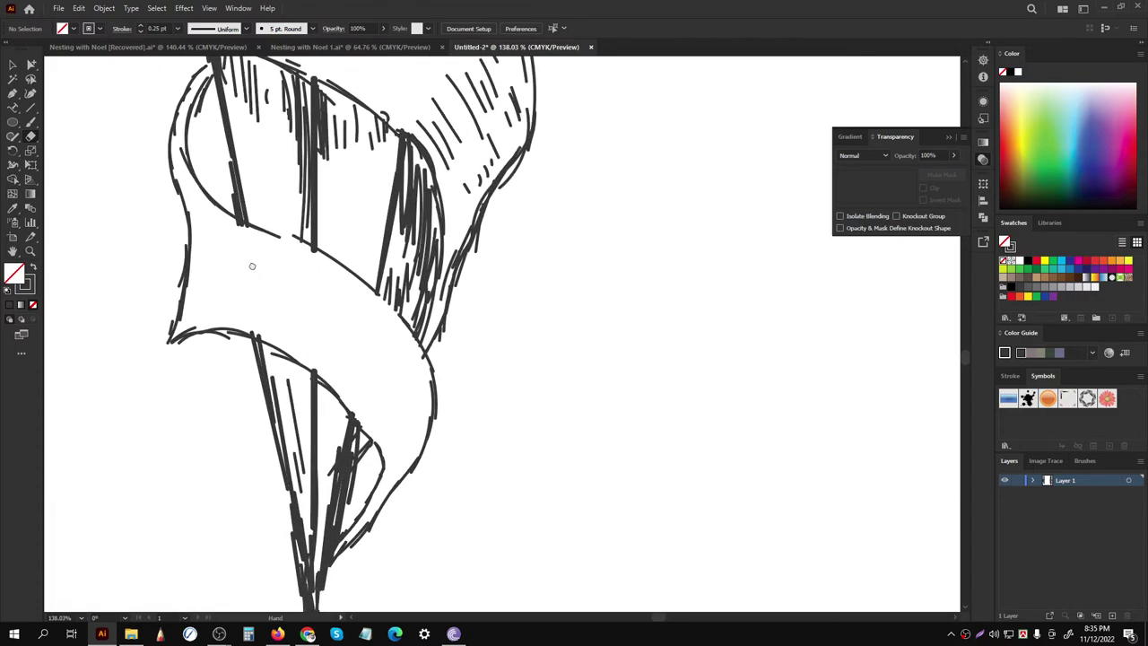
pyautogui.scroll(-1, 329, 313)
pyautogui.moveTo(328, 313); pyautogui.dragTo(330, 288)
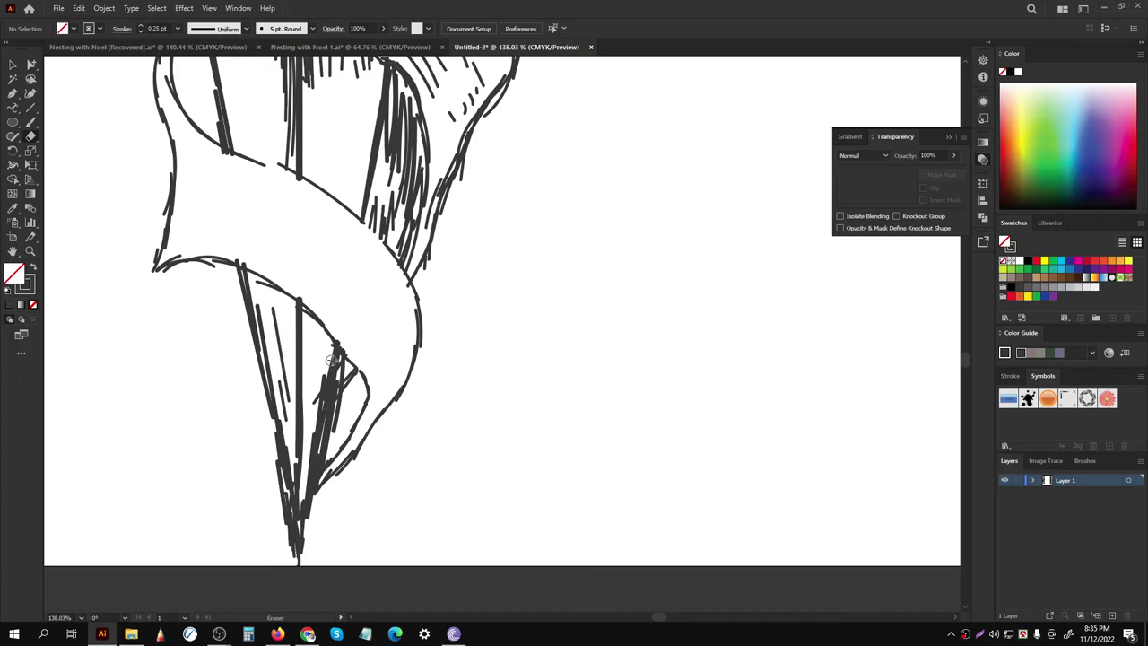
pyautogui.moveTo(338, 363); pyautogui.dragTo(342, 392)
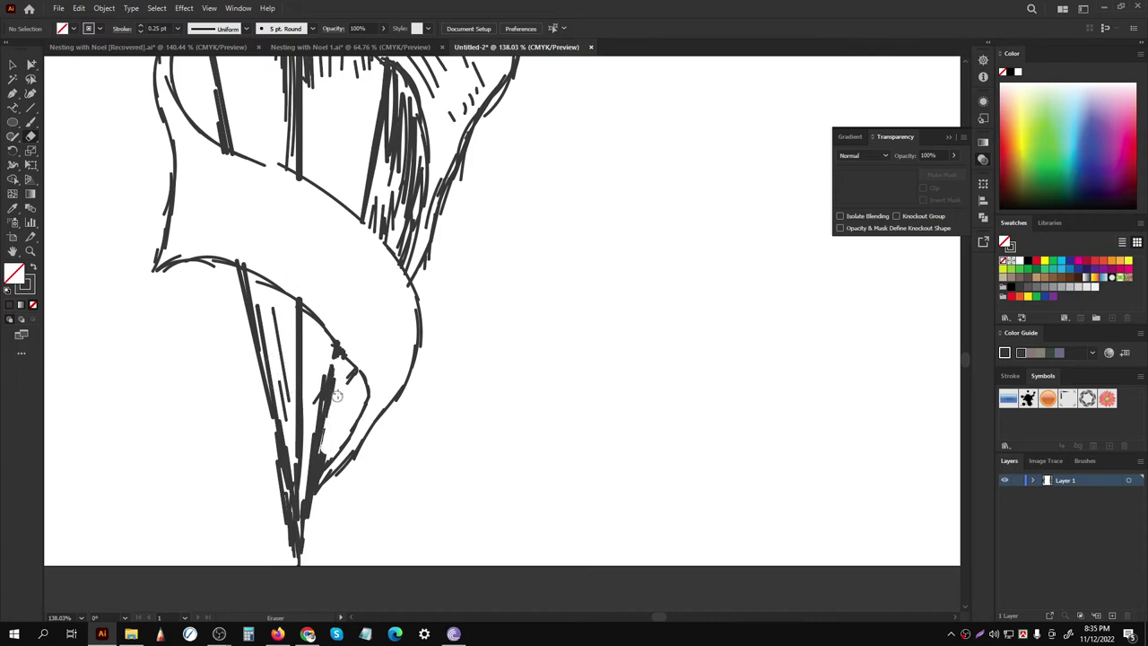
pyautogui.moveTo(267, 305); pyautogui.dragTo(284, 408)
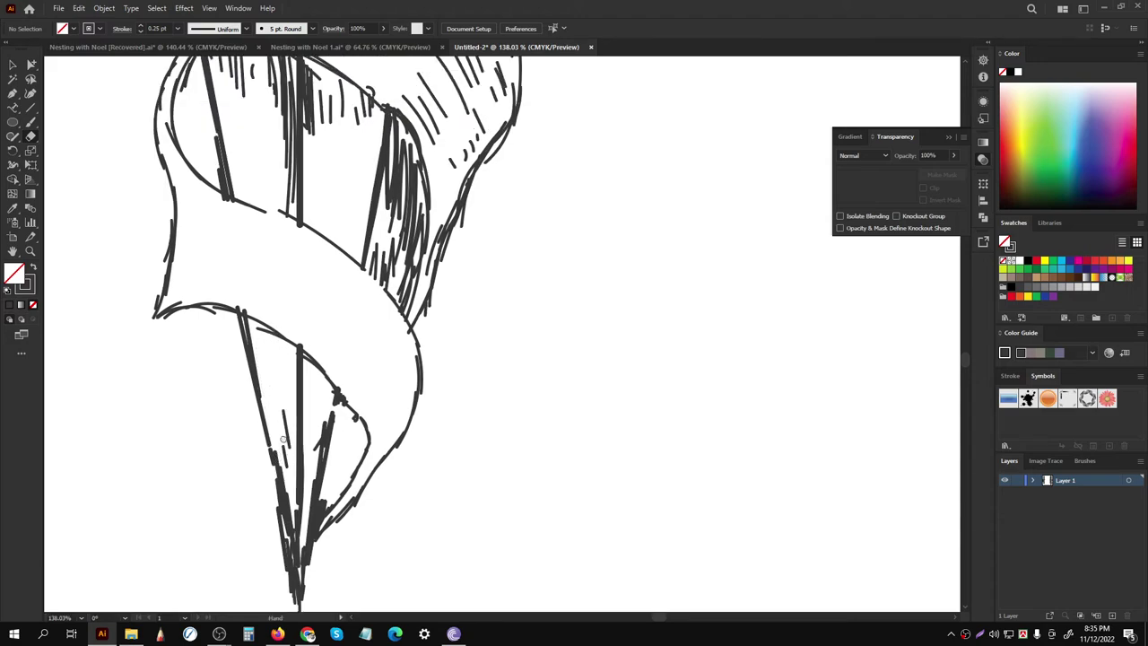
pyautogui.scroll(2, 224, 313)
# Step: Redraw the ribbon's upper edge and its curve with fresh Paintbrush strokes
pyautogui.click(31, 121)
pyautogui.scroll(1, 242, 243)
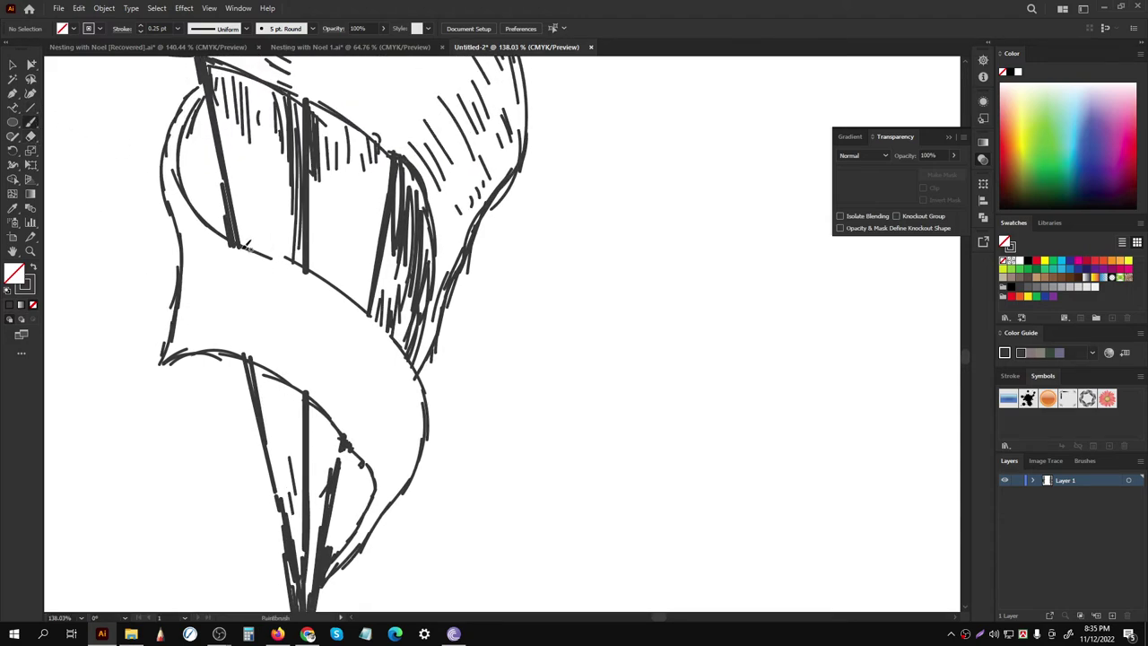
pyautogui.moveTo(231, 243)
pyautogui.mouseDown()
pyautogui.moveTo(342, 284)
pyautogui.moveTo(408, 351)
pyautogui.mouseUp()
pyautogui.scroll(-3, 269, 282)
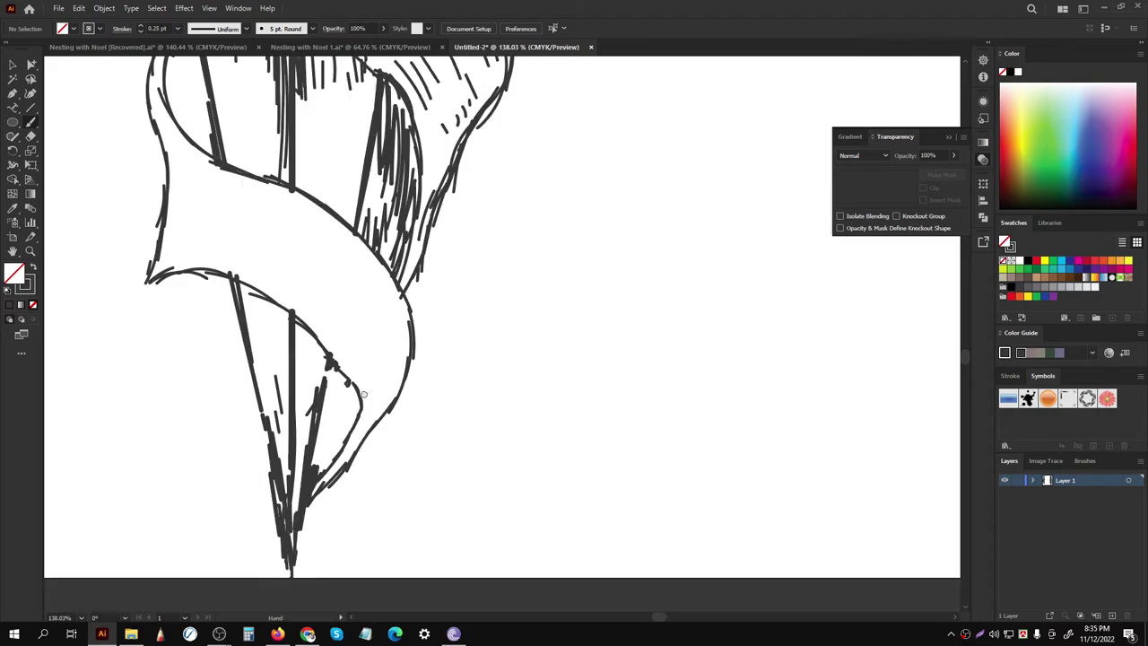
pyautogui.moveTo(250, 277)
pyautogui.mouseDown()
pyautogui.moveTo(321, 338)
pyautogui.moveTo(344, 439)
pyautogui.mouseUp()
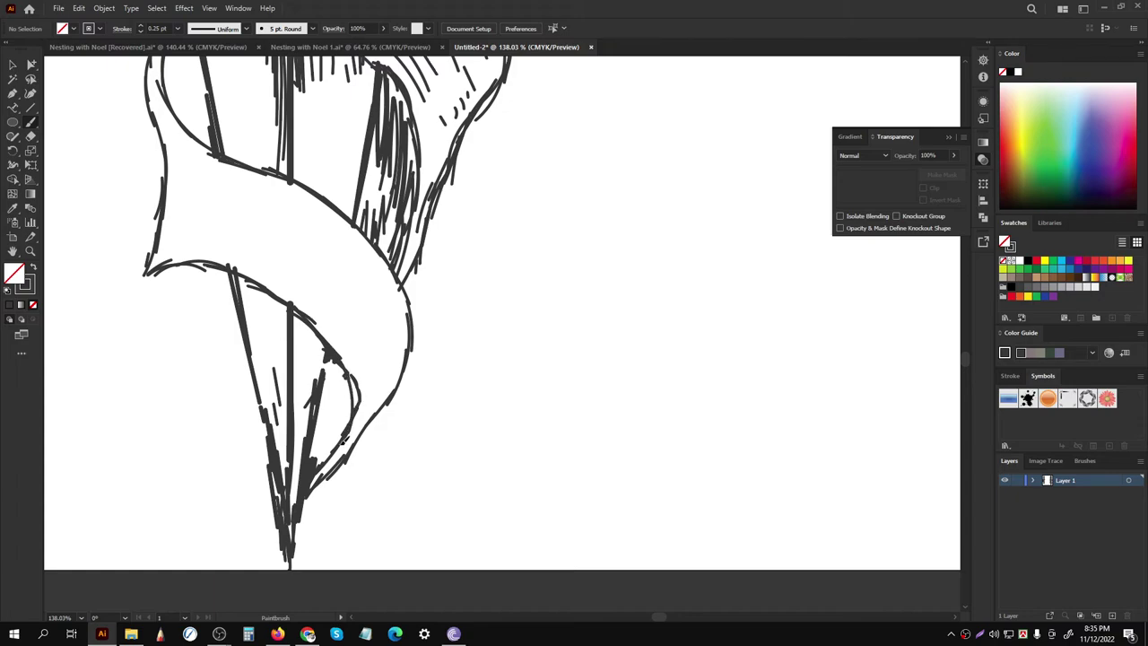
pyautogui.scroll(1, 342, 439)
pyautogui.moveTo(341, 350); pyautogui.dragTo(330, 398)
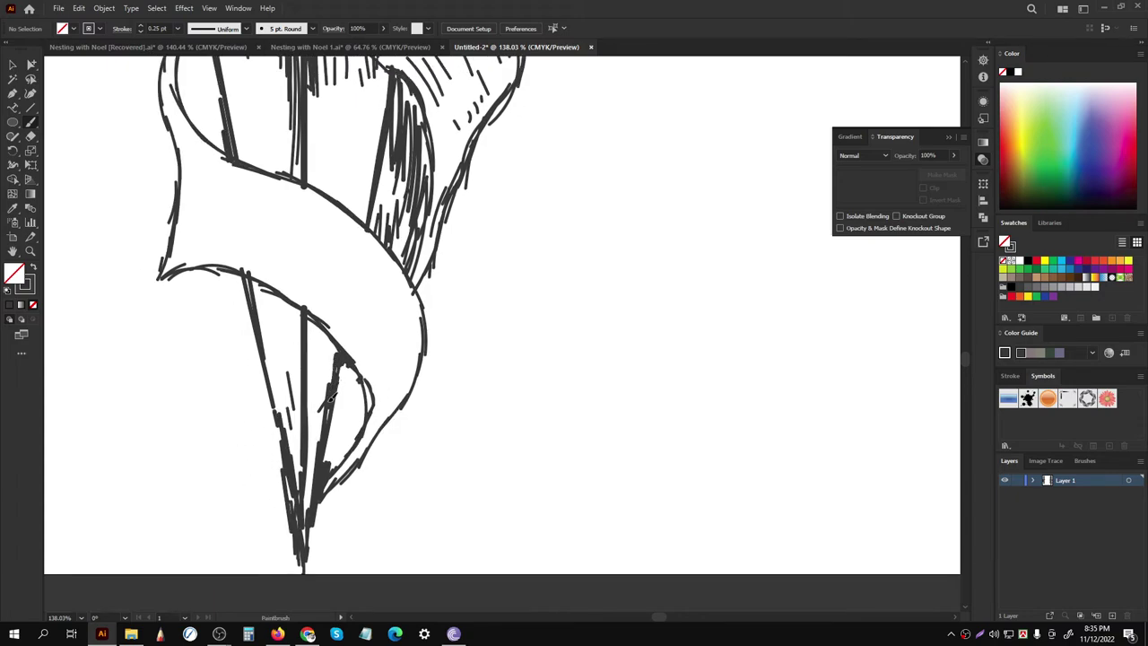
pyautogui.scroll(-5, 377, 258)
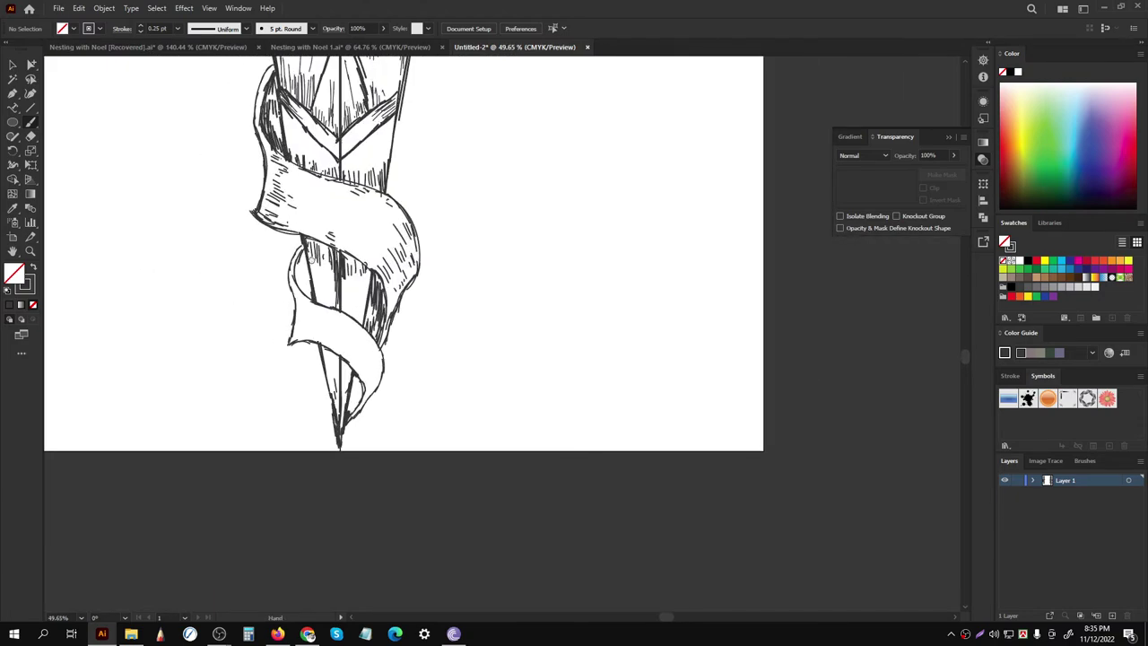
# Step: Add a sketchy stroke along the lower ribbon's left edge, checking it at several zoom levels
pyautogui.scroll(2, 259, 266)
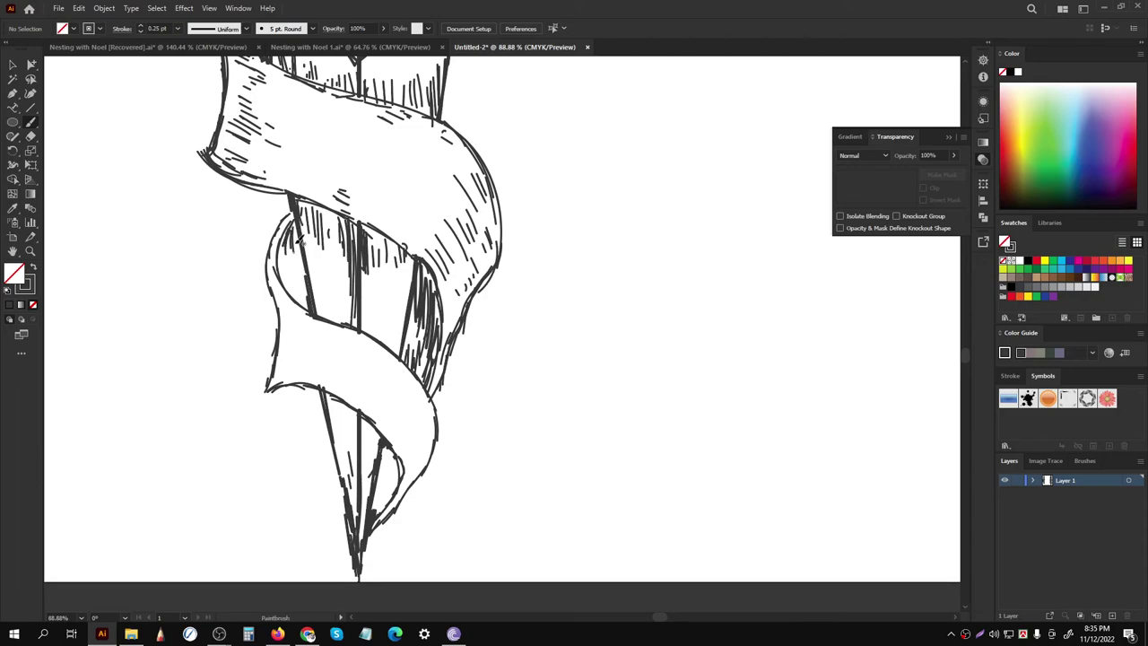
pyautogui.moveTo(299, 238); pyautogui.dragTo(298, 225)
pyautogui.scroll(-2, 314, 272)
pyautogui.scroll(-1, 272, 353)
pyautogui.scroll(1, 343, 358)
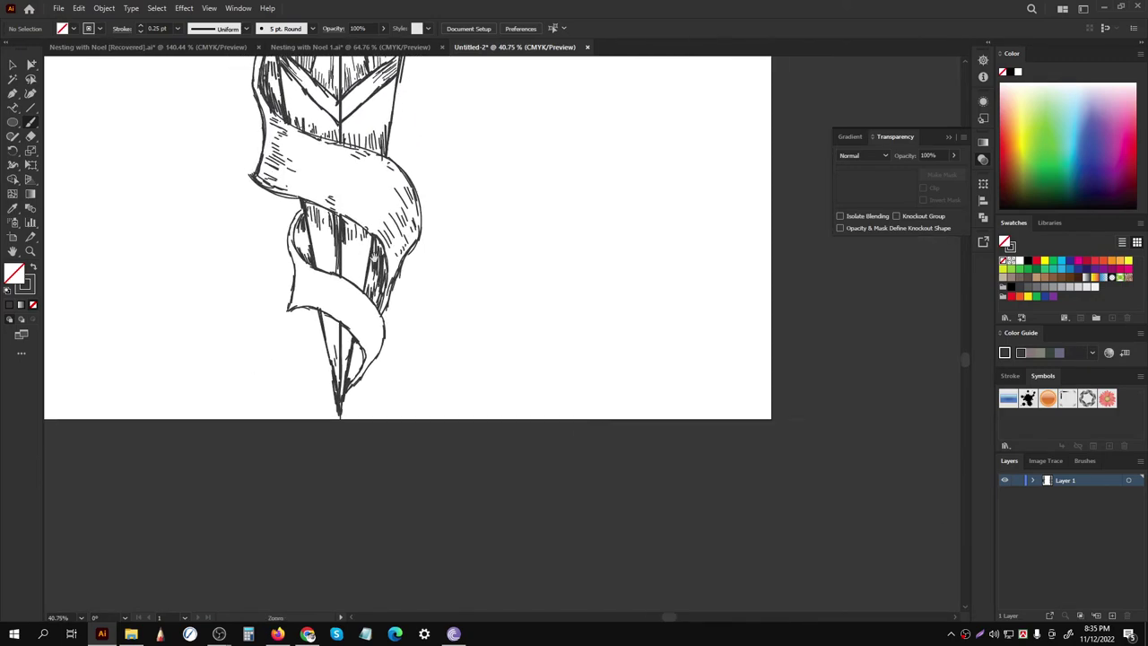
pyautogui.scroll(1, 358, 350)
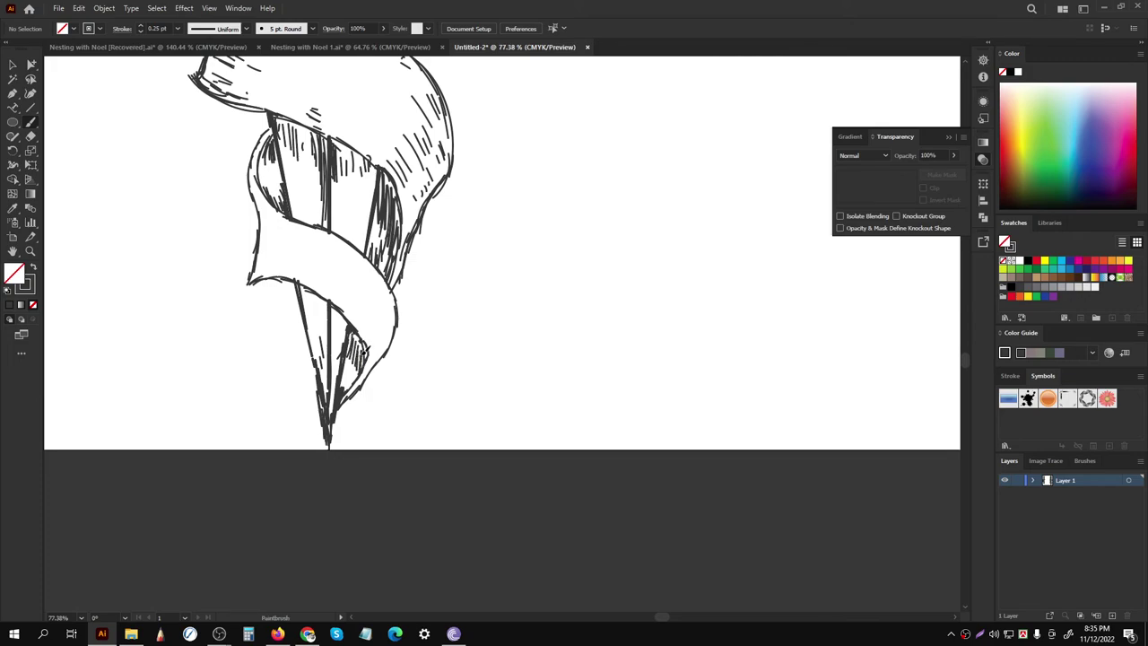
pyautogui.scroll(-2, 360, 378)
pyautogui.scroll(1, 360, 342)
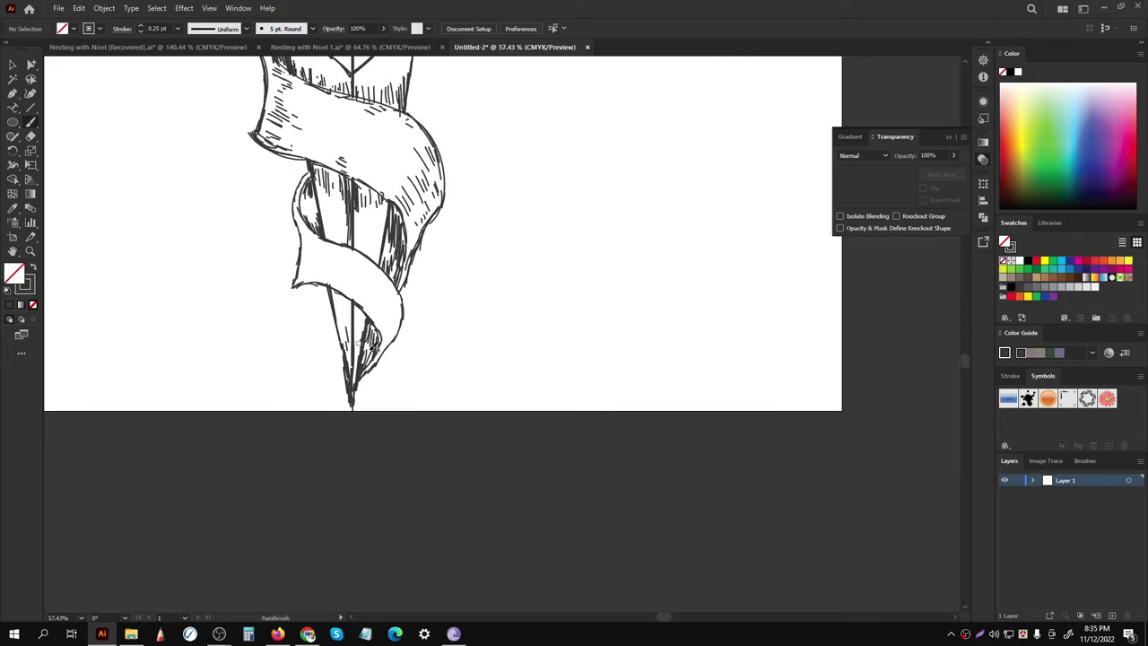
pyautogui.scroll(1, 367, 345)
pyautogui.scroll(1, 341, 313)
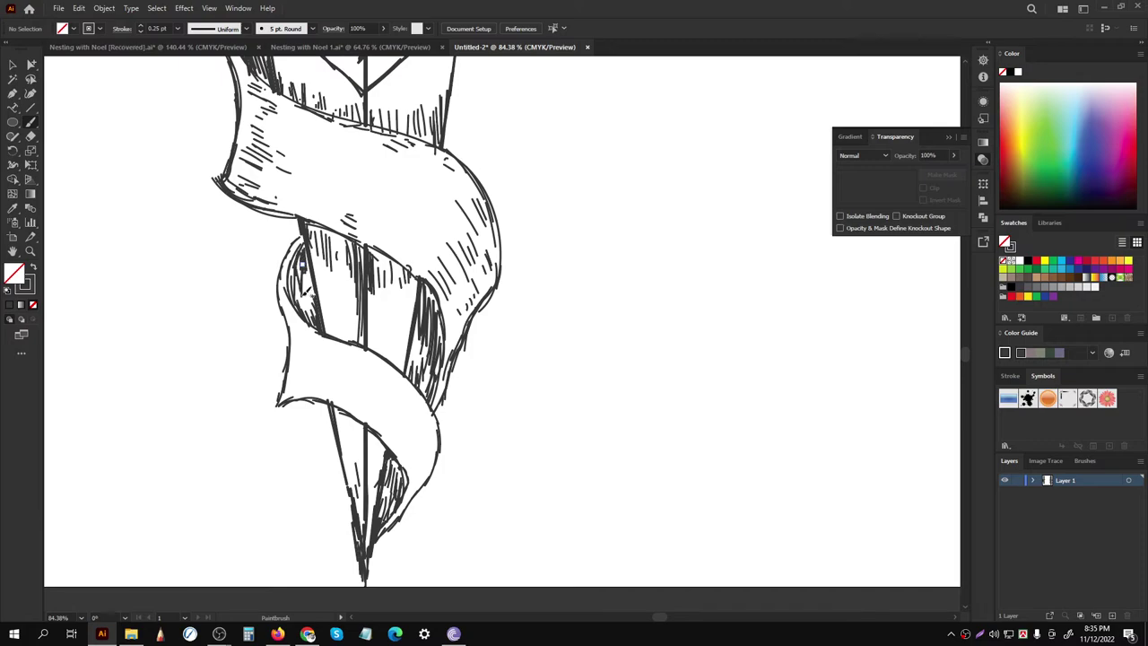
pyautogui.scroll(-2, 309, 274)
pyautogui.scroll(1, 376, 289)
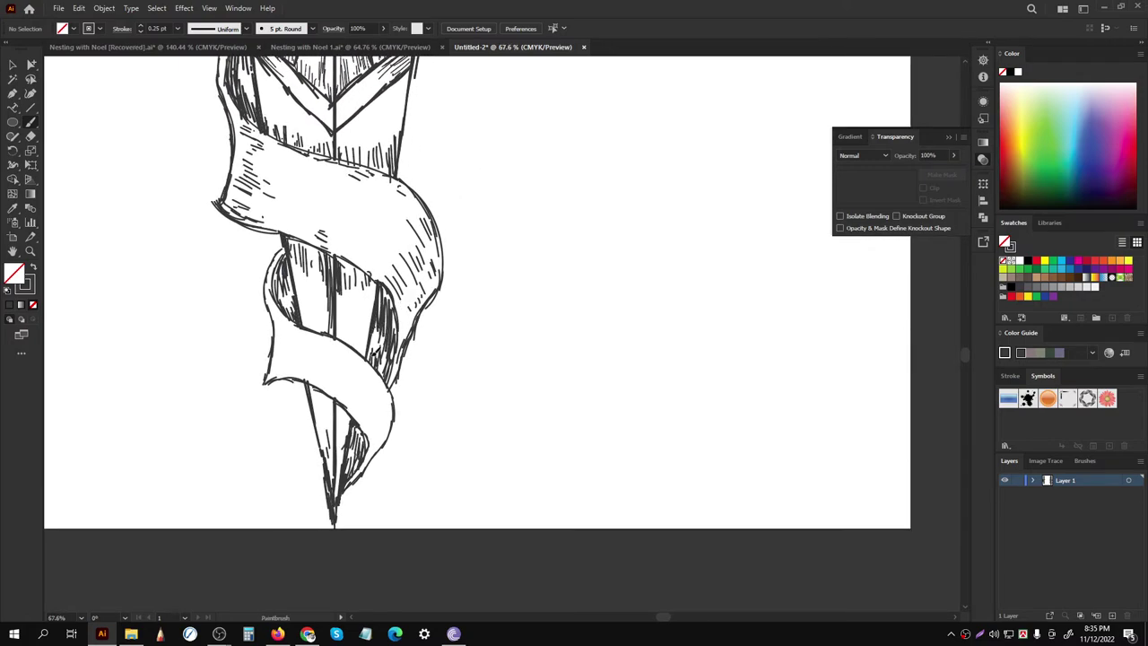
pyautogui.scroll(1, 399, 350)
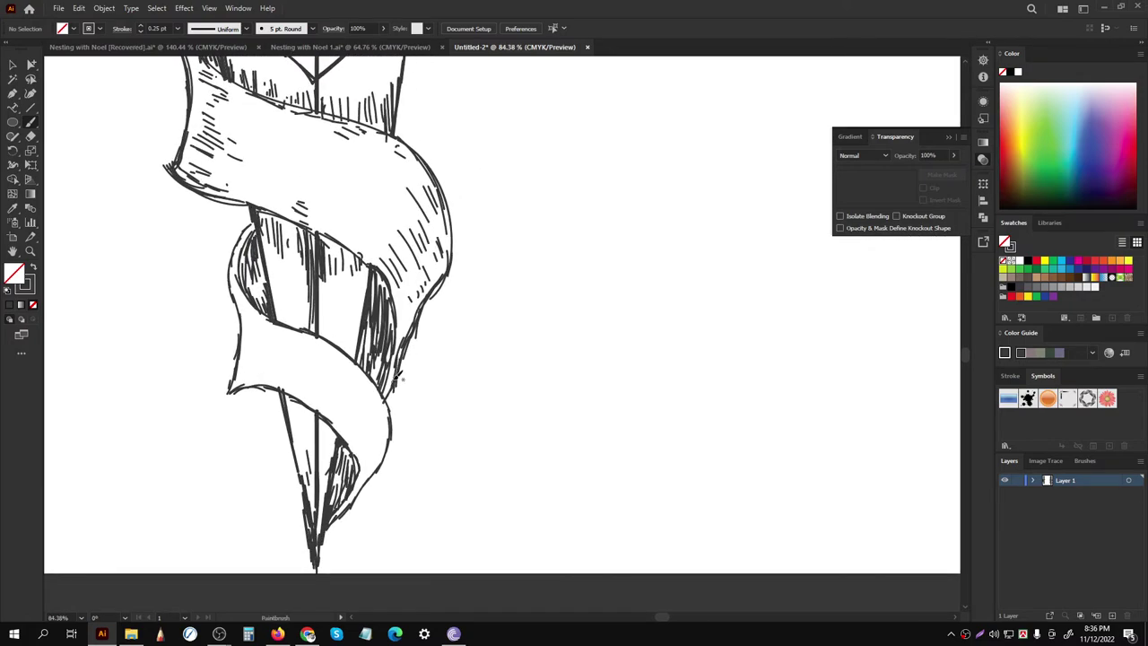
pyautogui.scroll(-2, 296, 332)
pyautogui.scroll(1, 287, 310)
pyautogui.scroll(1, 296, 341)
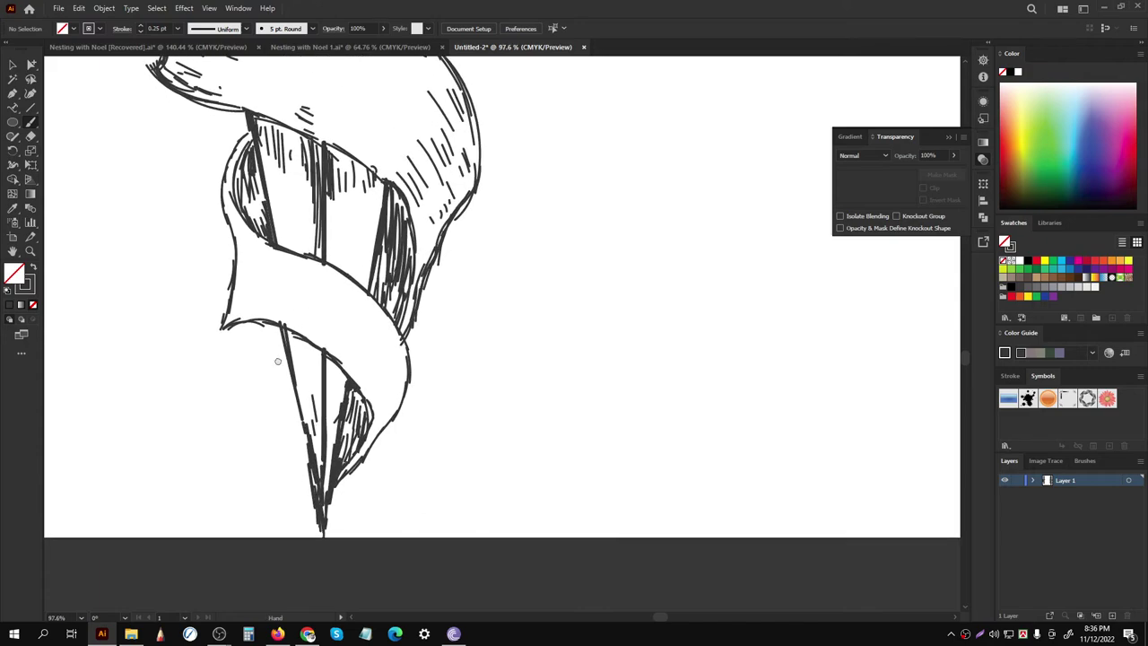
pyautogui.scroll(1, 269, 296)
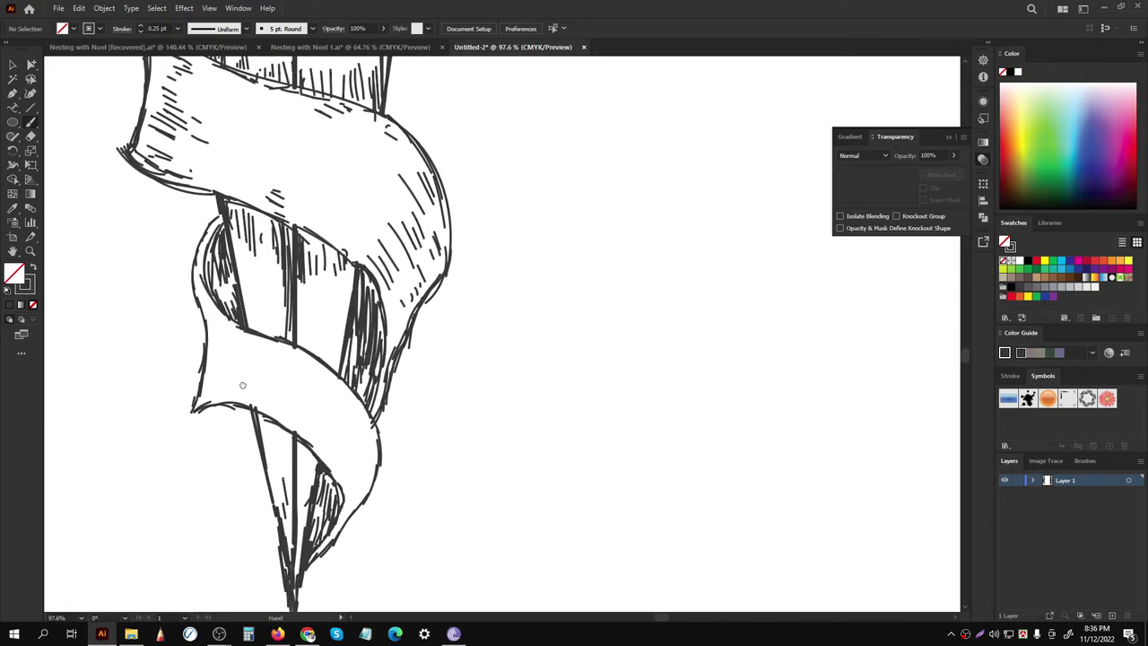
pyautogui.scroll(2, 244, 422)
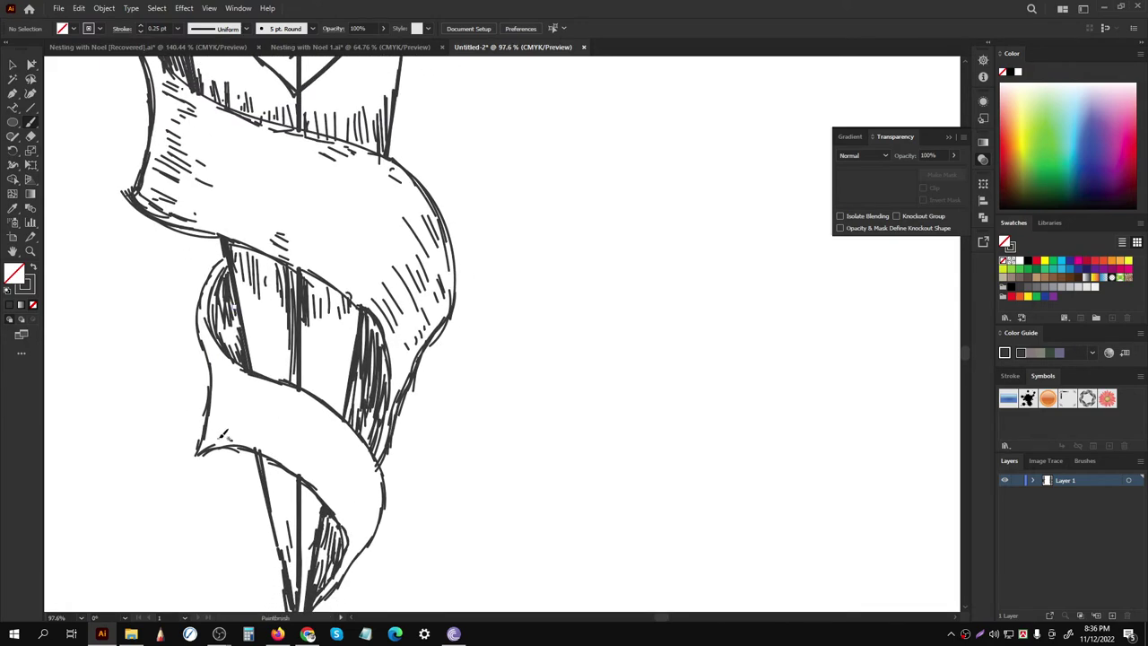
pyautogui.scroll(-1, 218, 422)
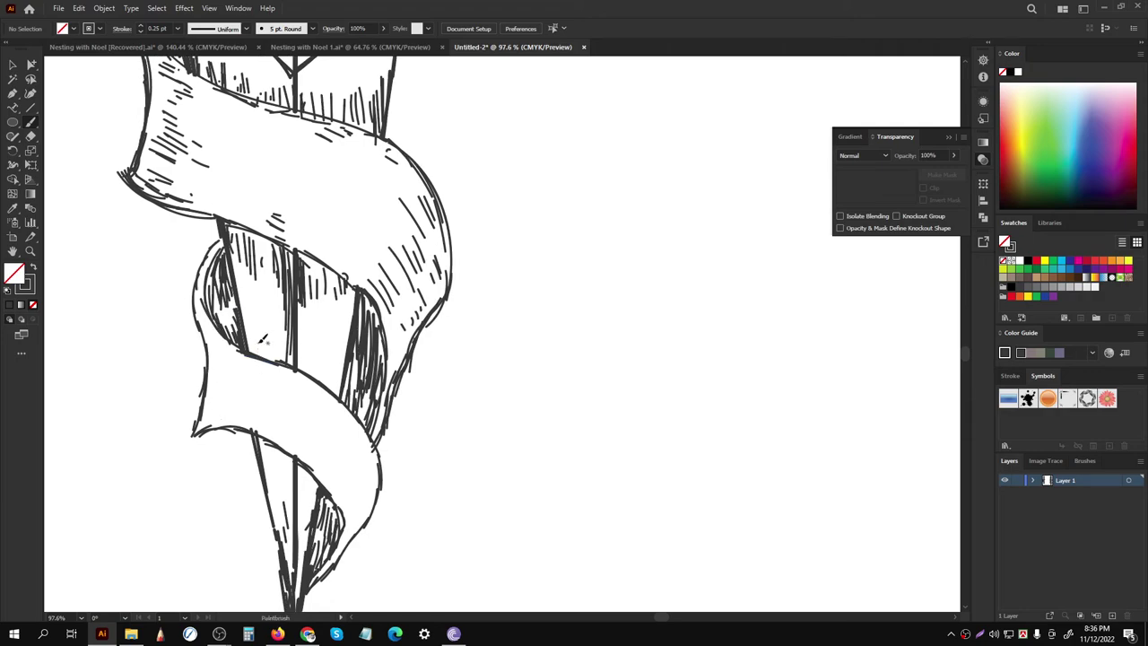
pyautogui.hotkey('shift', 'h')
# Step: Tilt the canvas view sideways and paint short hatch strokes on the ribbon
pyautogui.moveTo(332, 209); pyautogui.dragTo(435, 198)
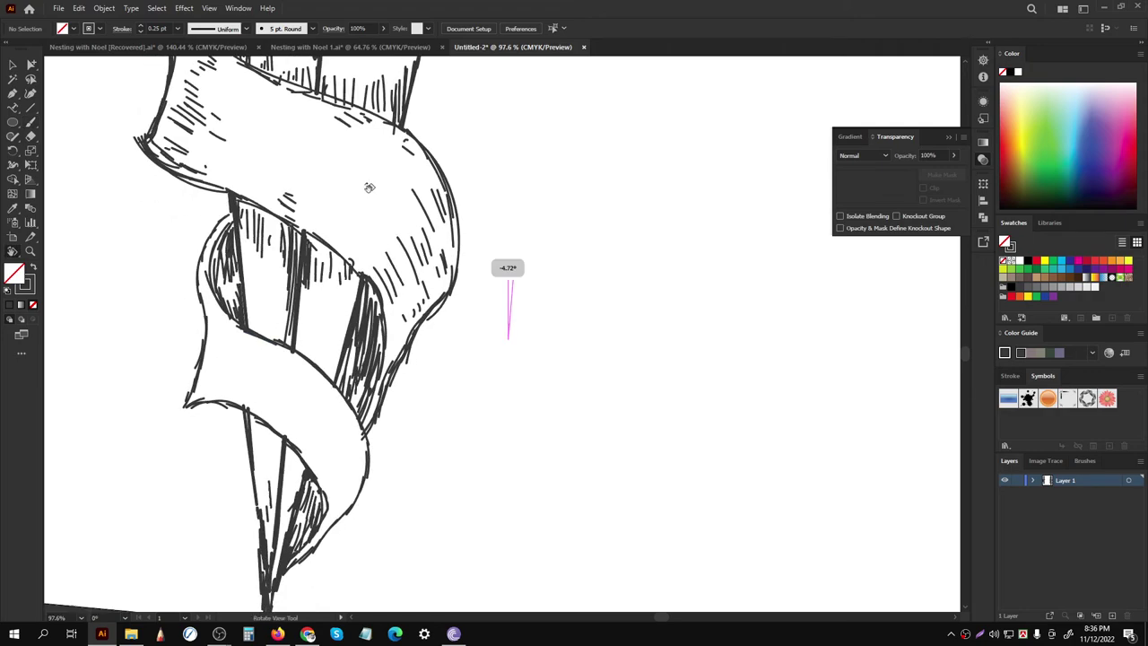
pyautogui.moveTo(442, 156); pyautogui.dragTo(392, 313)
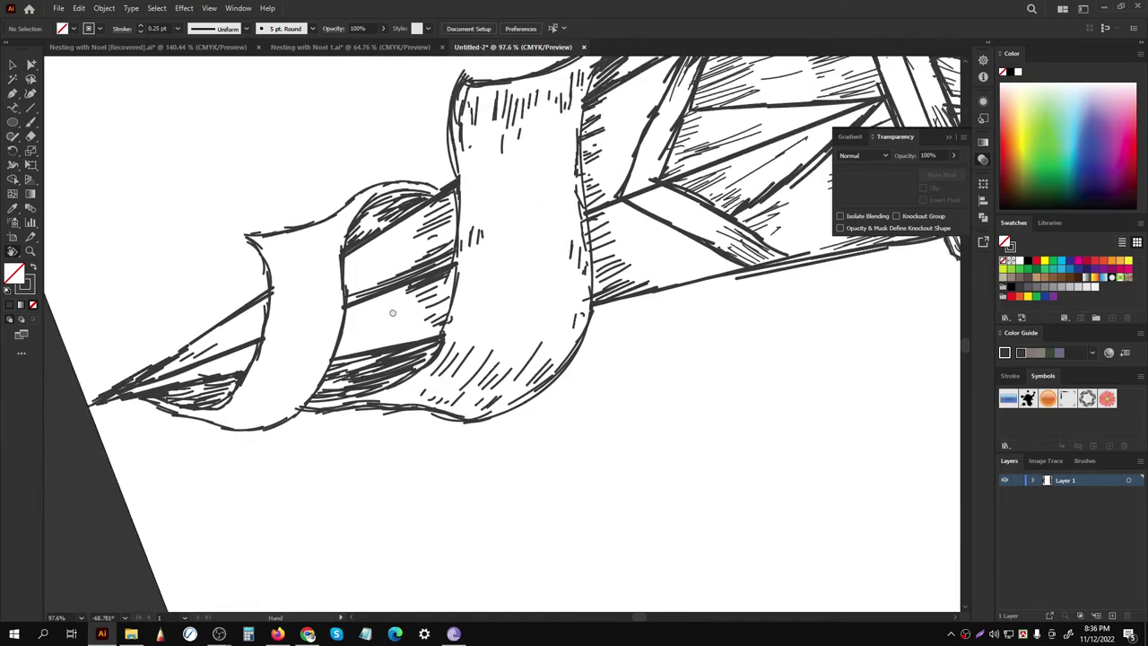
pyautogui.click(31, 125)
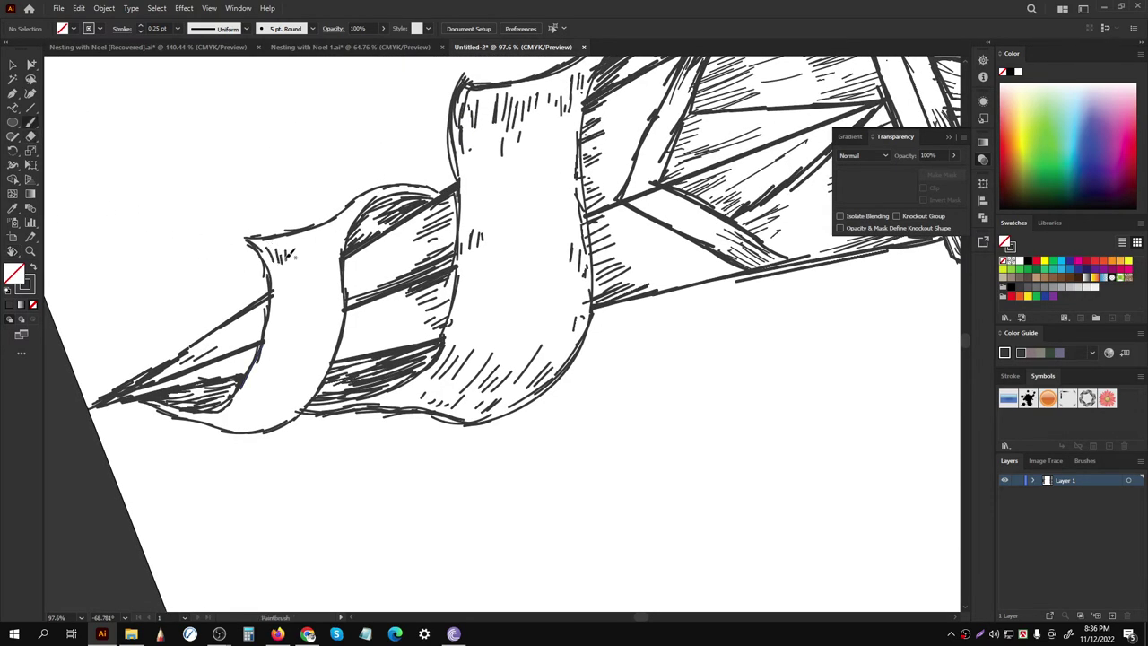
pyautogui.moveTo(332, 233)
pyautogui.mouseDown()
pyautogui.moveTo(328, 258)
pyautogui.moveTo(341, 260)
pyautogui.mouseUp()
# Step: Darken the ribbon's edges, including its right edge, with short Paintbrush strokes
pyautogui.moveTo(317, 332); pyautogui.dragTo(415, 280)
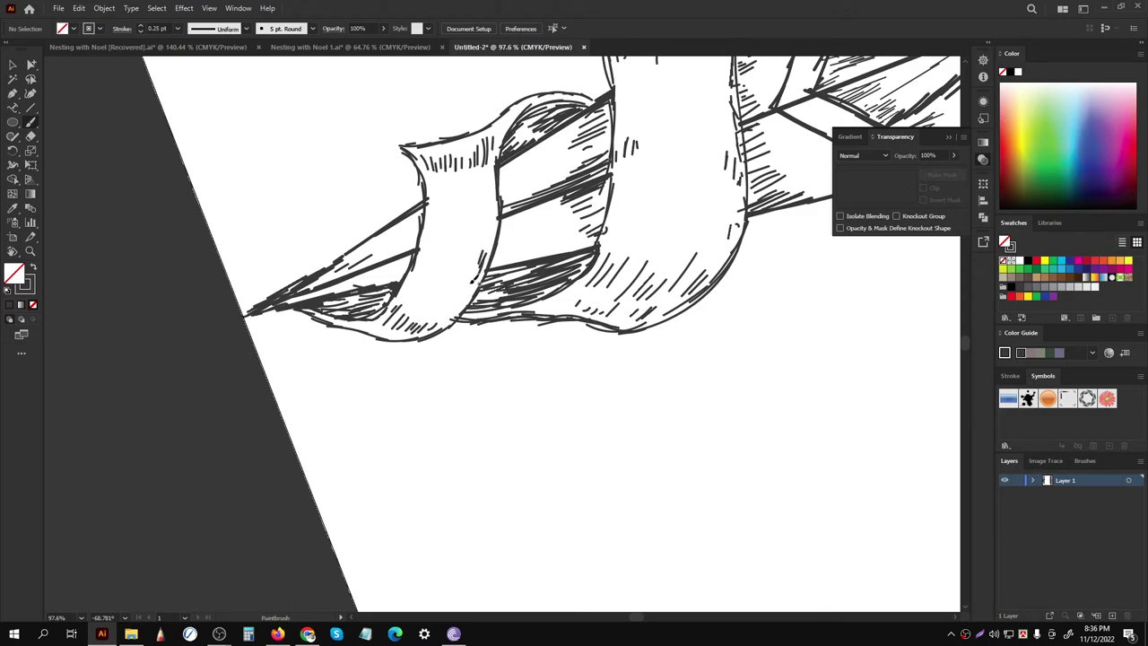
pyautogui.scroll(1, 404, 258)
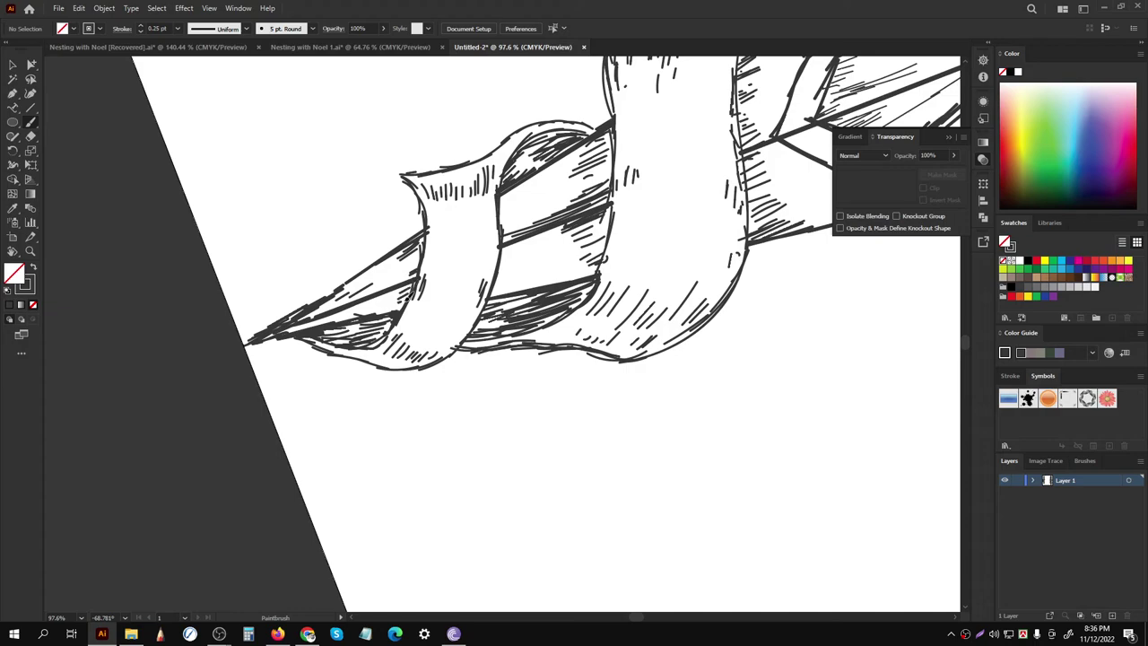
pyautogui.scroll(2, 384, 289)
pyautogui.hscroll(3, 384, 289)
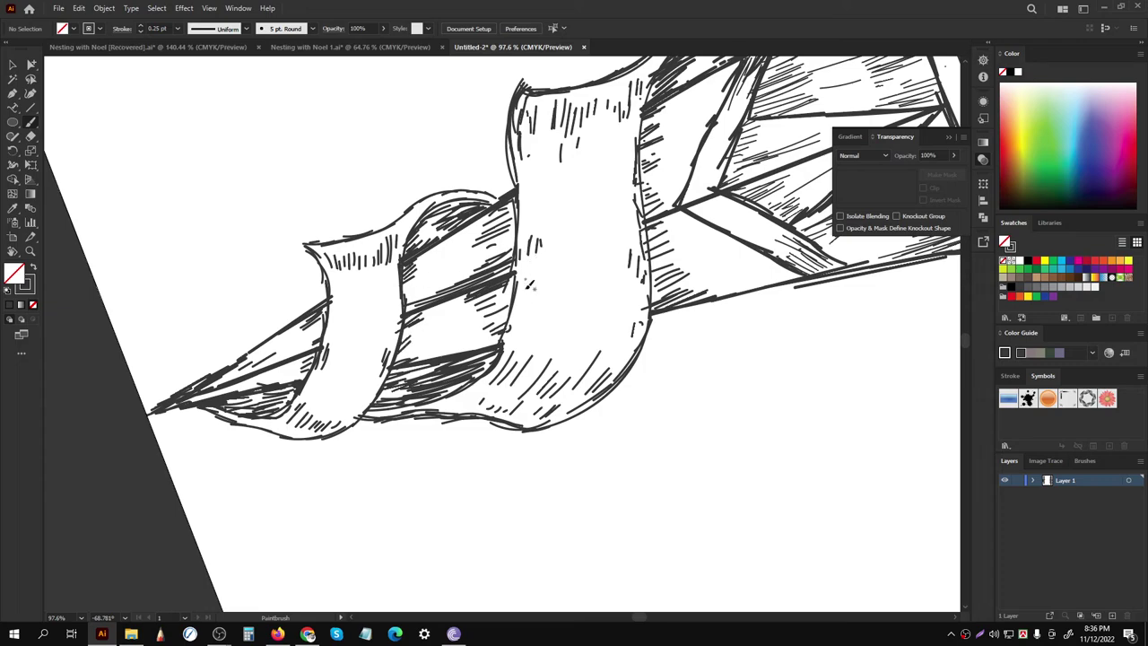
pyautogui.moveTo(529, 283); pyautogui.dragTo(518, 327)
pyautogui.moveTo(647, 183); pyautogui.dragTo(647, 293)
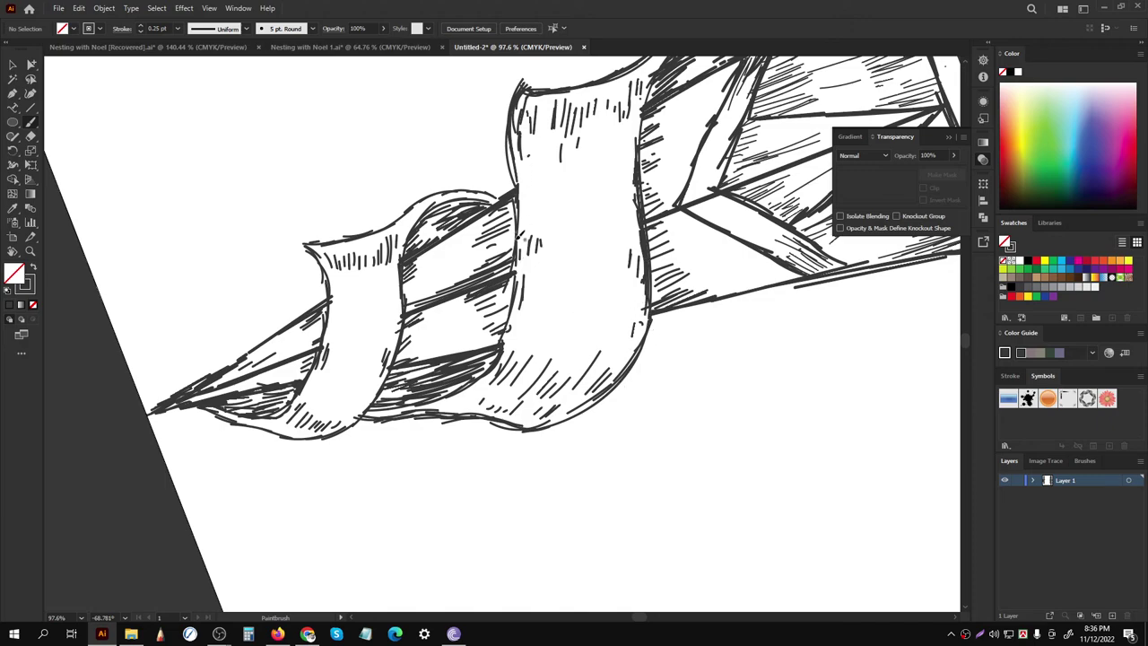
pyautogui.moveTo(525, 237); pyautogui.dragTo(525, 206)
# Step: Hatch inside the ribbon's dark band and retrace its left edge
pyautogui.moveTo(412, 303); pyautogui.dragTo(450, 283)
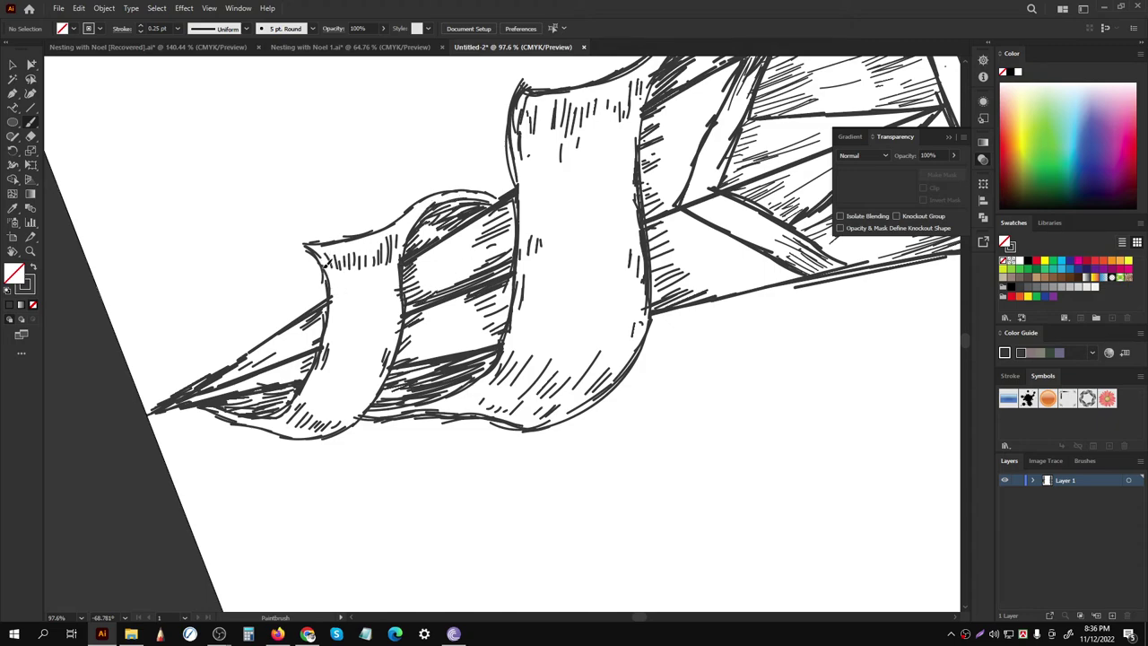
pyautogui.moveTo(330, 293); pyautogui.dragTo(321, 364)
pyautogui.moveTo(344, 344)
pyautogui.mouseDown()
pyautogui.moveTo(396, 237)
pyautogui.moveTo(394, 310)
pyautogui.moveTo(475, 274)
pyautogui.moveTo(445, 265)
pyautogui.moveTo(461, 267)
pyautogui.mouseUp()
pyautogui.scroll(1, 388, 288)
pyautogui.scroll(2, 403, 291)
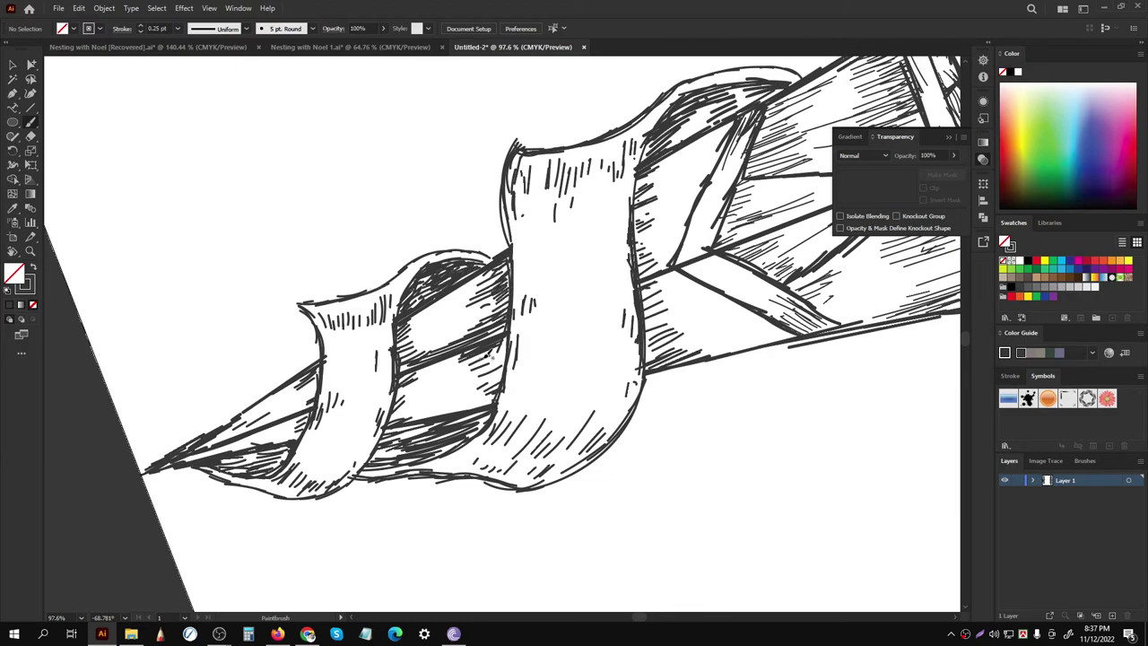
# Step: Add hatch strokes across the ribbon's lower and middle shaded bands
pyautogui.moveTo(481, 358)
pyautogui.mouseDown()
pyautogui.moveTo(512, 343)
pyautogui.moveTo(499, 364)
pyautogui.mouseUp()
pyautogui.moveTo(463, 413)
pyautogui.mouseDown()
pyautogui.moveTo(504, 389)
pyautogui.moveTo(499, 368)
pyautogui.mouseUp()
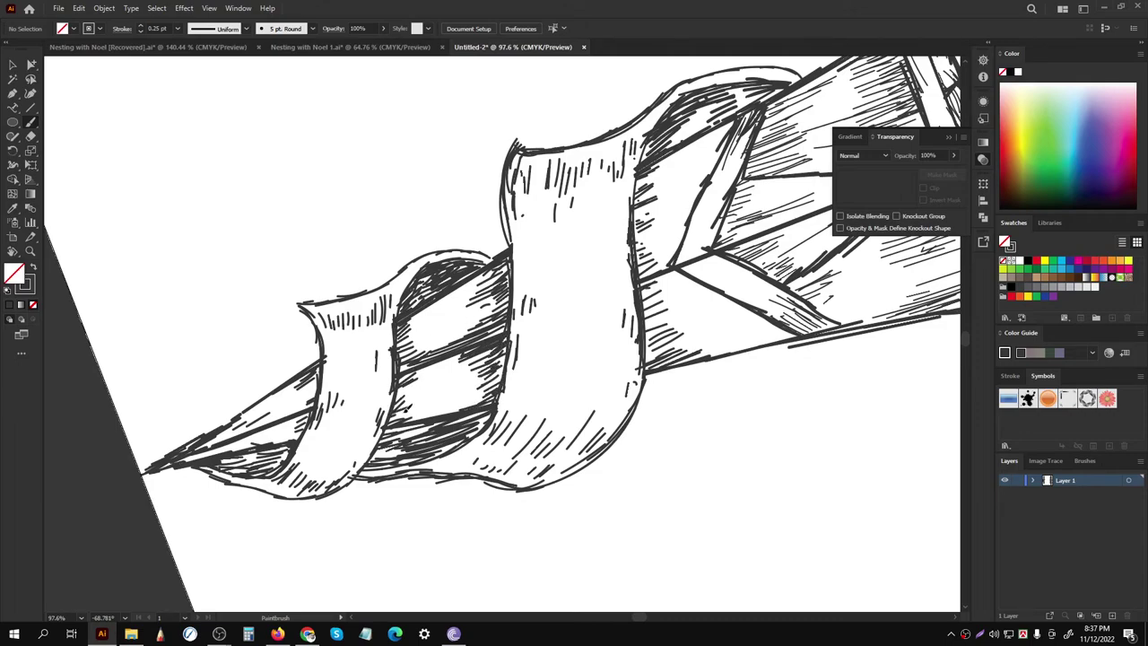
pyautogui.moveTo(391, 423)
pyautogui.mouseDown()
pyautogui.moveTo(418, 407)
pyautogui.moveTo(427, 375)
pyautogui.mouseUp()
pyautogui.moveTo(400, 385); pyautogui.dragTo(425, 368)
# Step: Hatch along the ribbon's right and lower edges and darken its left edge
pyautogui.moveTo(579, 218); pyautogui.dragTo(428, 311)
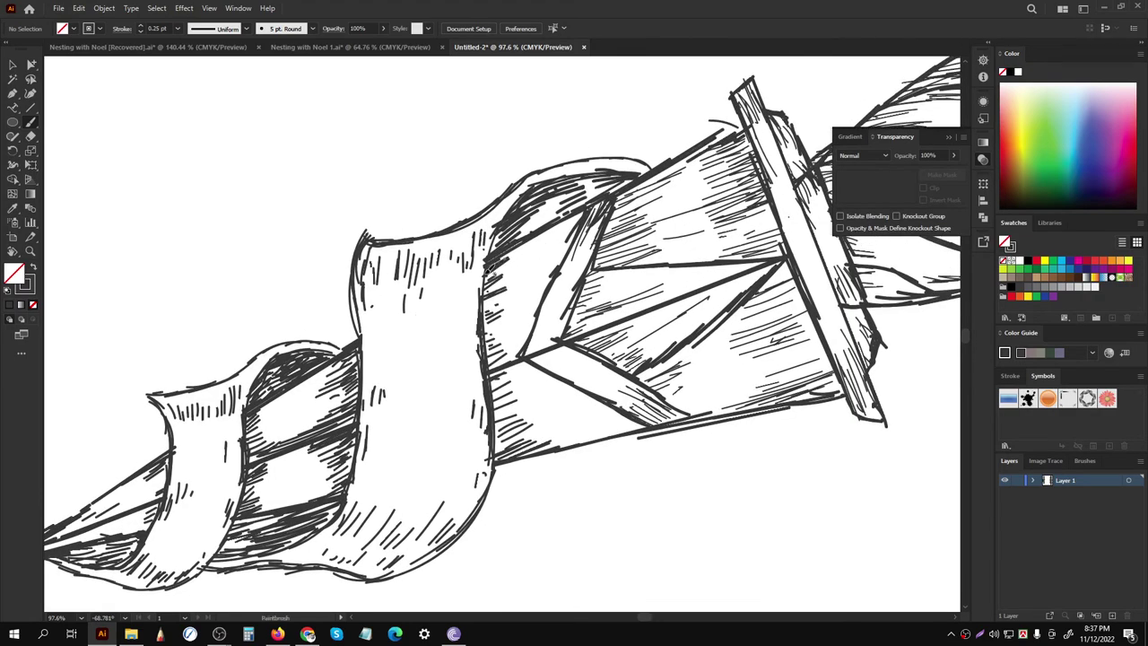
pyautogui.moveTo(488, 272); pyautogui.dragTo(508, 217)
pyautogui.moveTo(477, 300); pyautogui.dragTo(502, 240)
pyautogui.moveTo(355, 289); pyautogui.dragTo(355, 333)
pyautogui.hscroll(2, 377, 358)
pyautogui.scroll(-1, 376, 358)
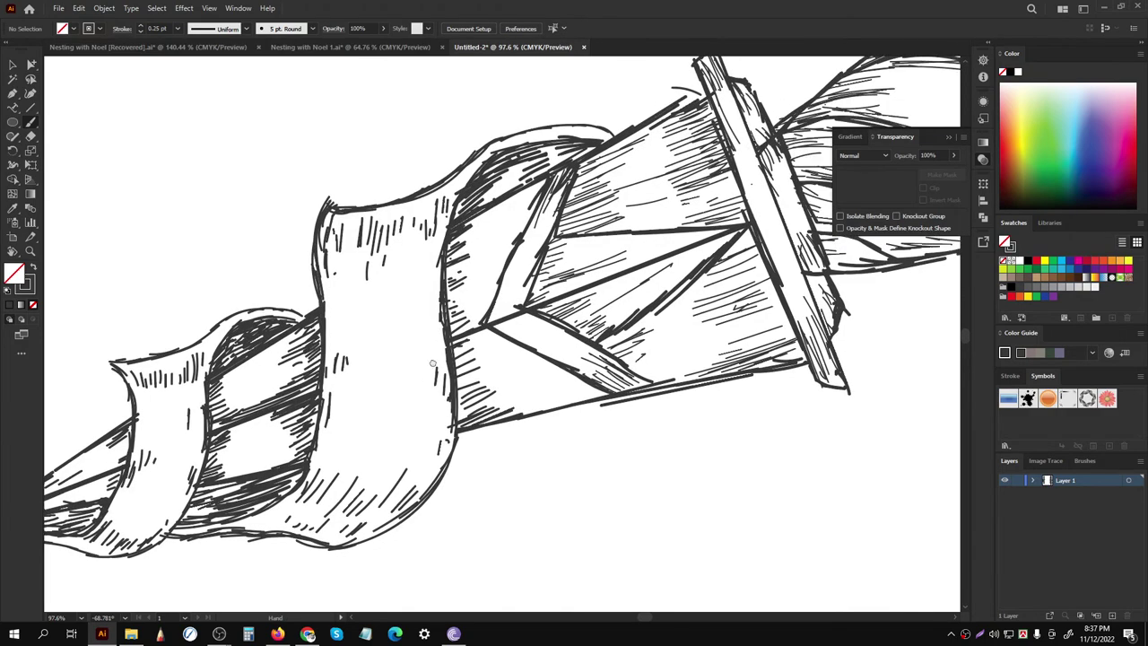
pyautogui.moveTo(447, 436)
pyautogui.mouseDown()
pyautogui.moveTo(468, 415)
pyautogui.moveTo(502, 423)
pyautogui.mouseUp()
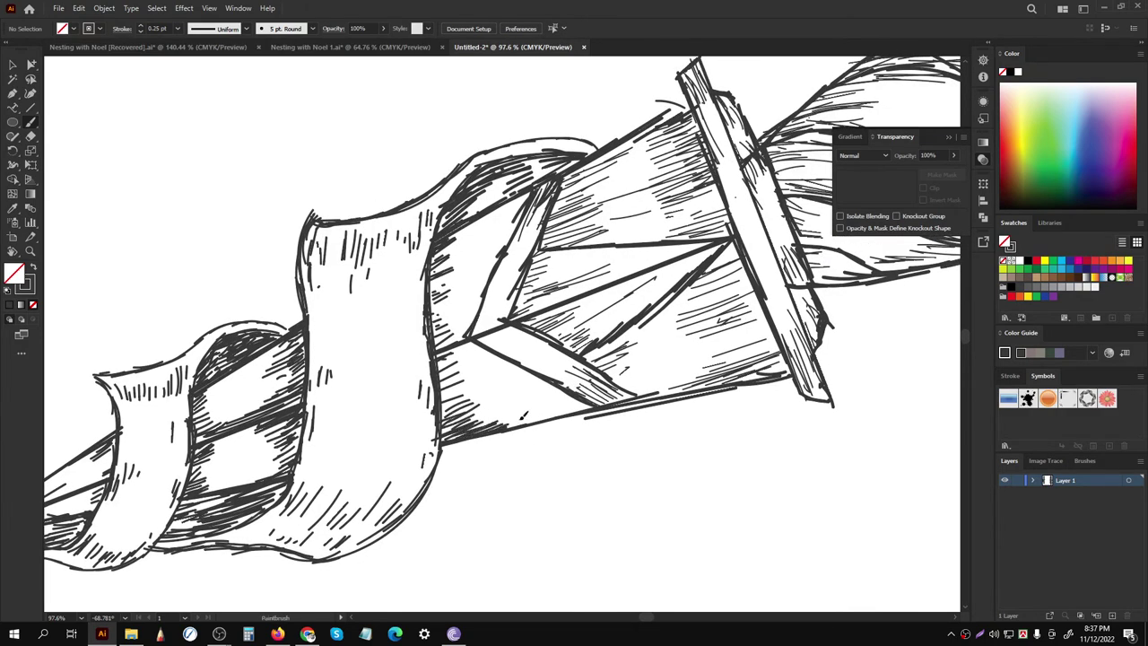
# Step: Shade the grip and darken its lower diagonal edge, then zoom out to the whole dagger
pyautogui.moveTo(516, 205); pyautogui.dragTo(536, 183)
pyautogui.moveTo(548, 391)
pyautogui.mouseDown()
pyautogui.moveTo(567, 404)
pyautogui.moveTo(602, 400)
pyautogui.mouseUp()
pyautogui.moveTo(625, 216); pyautogui.dragTo(557, 265)
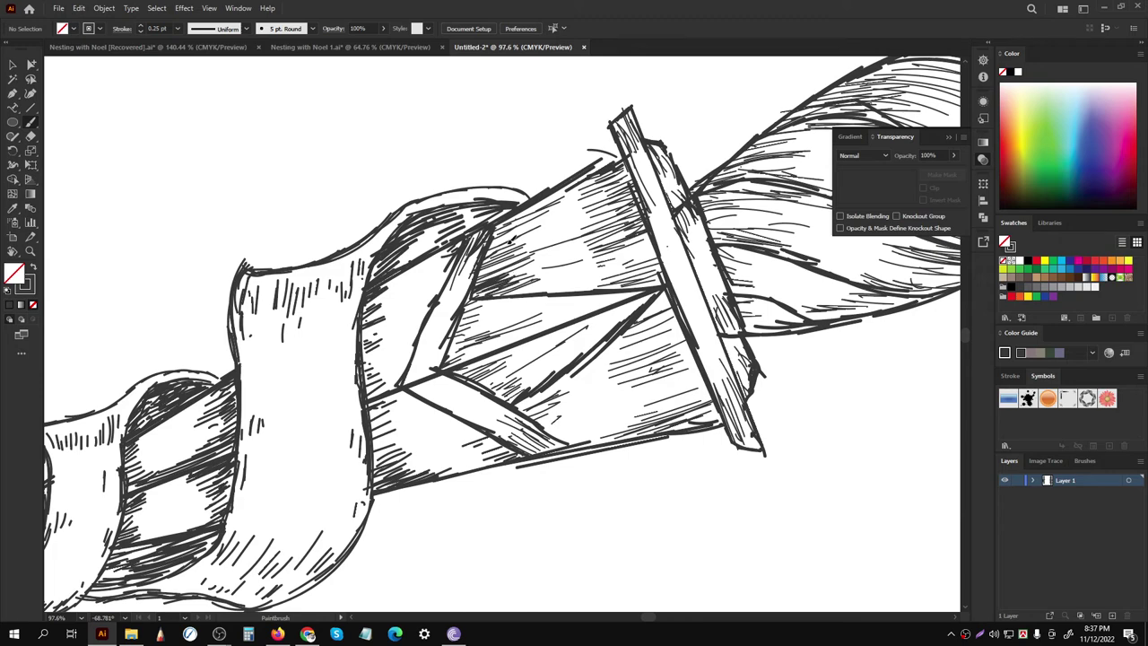
pyautogui.moveTo(464, 357)
pyautogui.mouseDown()
pyautogui.moveTo(496, 338)
pyautogui.moveTo(570, 348)
pyautogui.mouseUp()
pyautogui.moveTo(604, 295)
pyautogui.mouseDown()
pyautogui.moveTo(443, 269)
pyautogui.moveTo(476, 248)
pyautogui.moveTo(441, 211)
pyautogui.moveTo(503, 270)
pyautogui.moveTo(484, 305)
pyautogui.mouseUp()
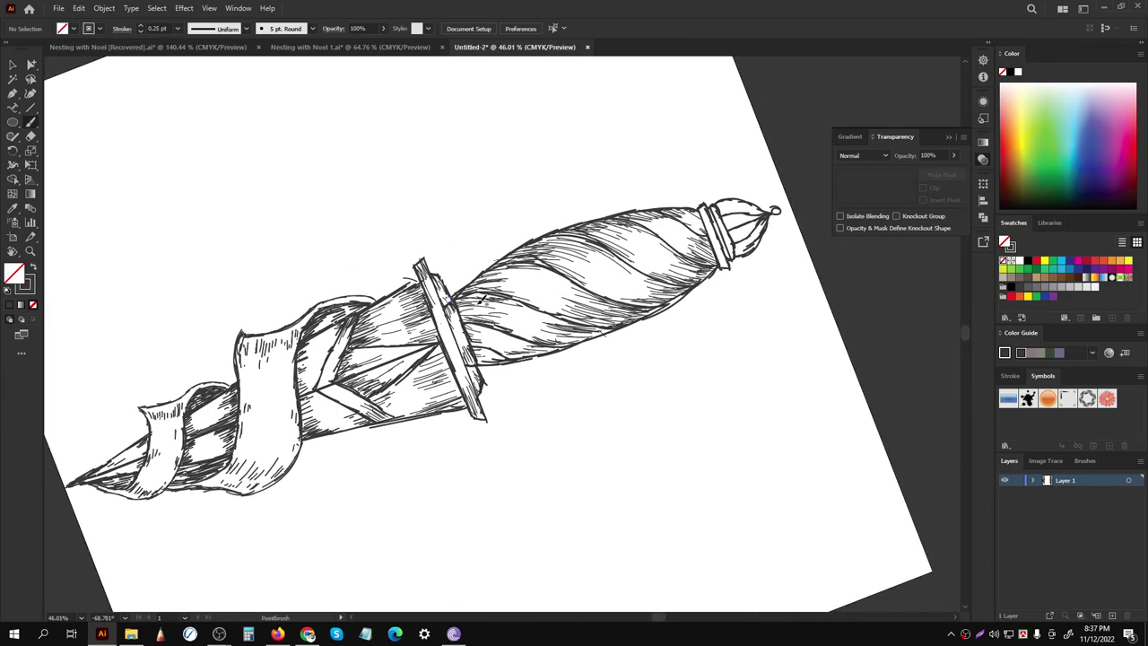
# Step: Rotate the canvas view so the dagger stands upright, then zoom out to fit it
pyautogui.hotkey('shift', 'h')
pyautogui.moveTo(496, 260); pyautogui.dragTo(327, 266)
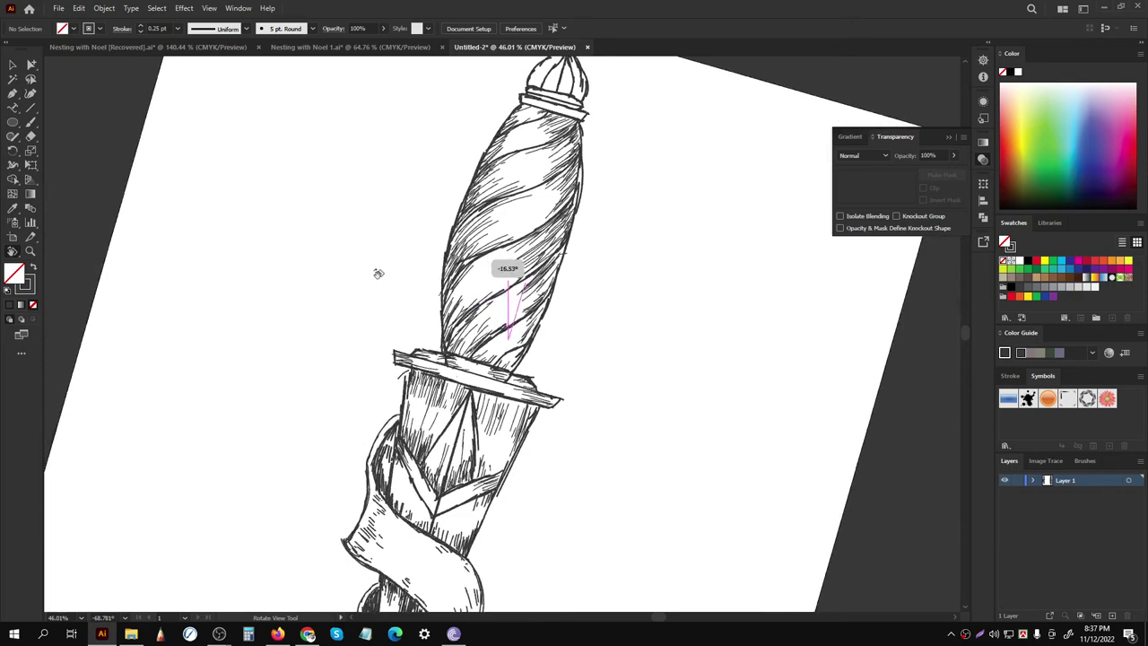
pyautogui.press('v')
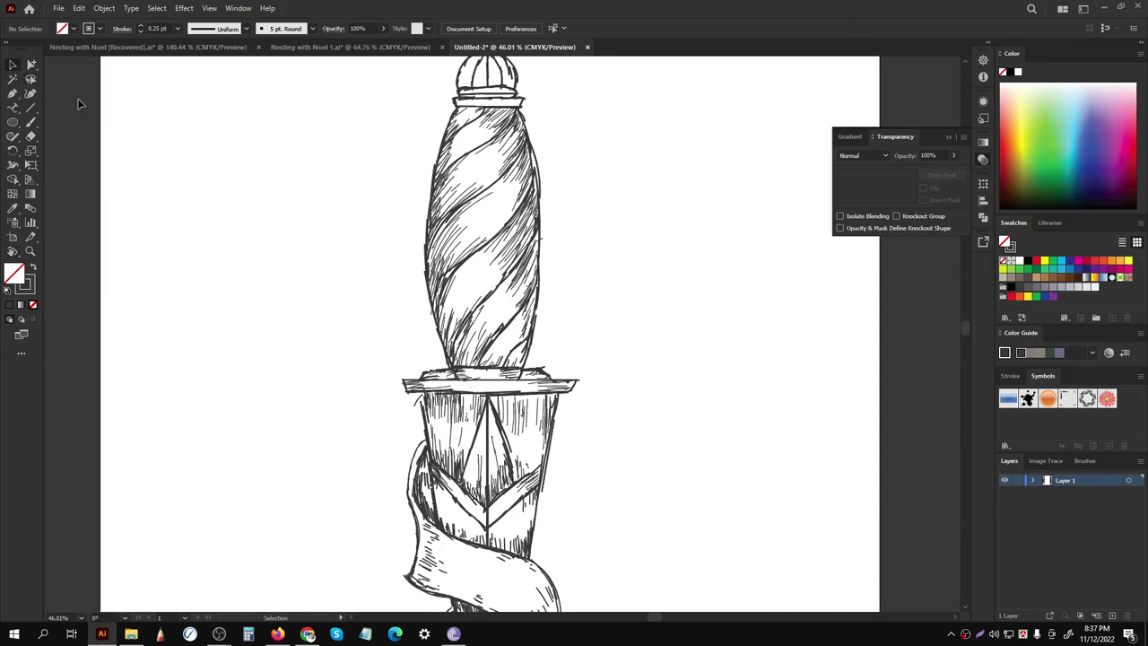
pyautogui.press('z')
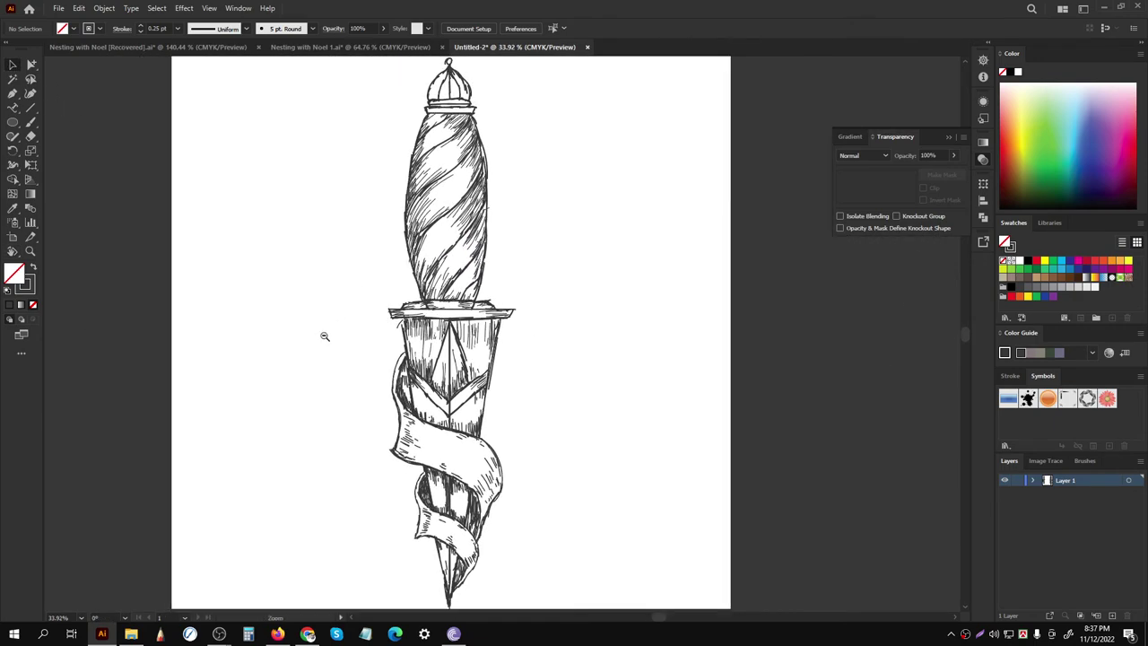
pyautogui.moveTo(389, 263); pyautogui.dragTo(354, 310)
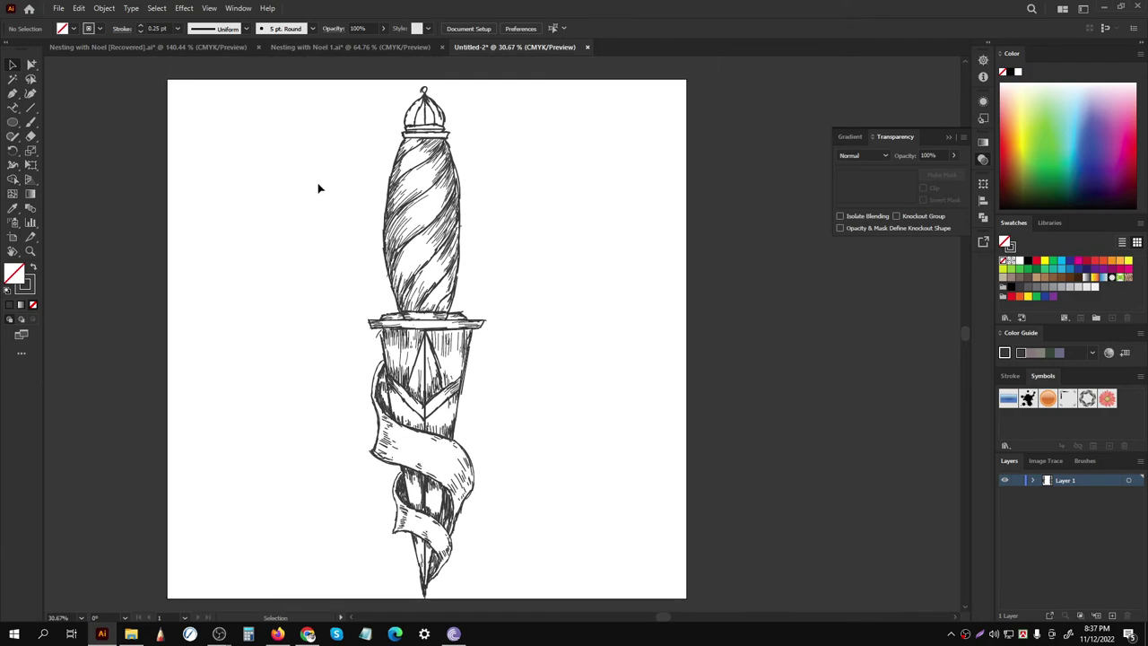
# Step: Zoom in on the guard, ribbon and top of the grip with the Paintbrush ready
pyautogui.scroll(-3, 320, 184)
pyautogui.press('z')
pyautogui.moveTo(347, 374); pyautogui.dragTo(491, 334)
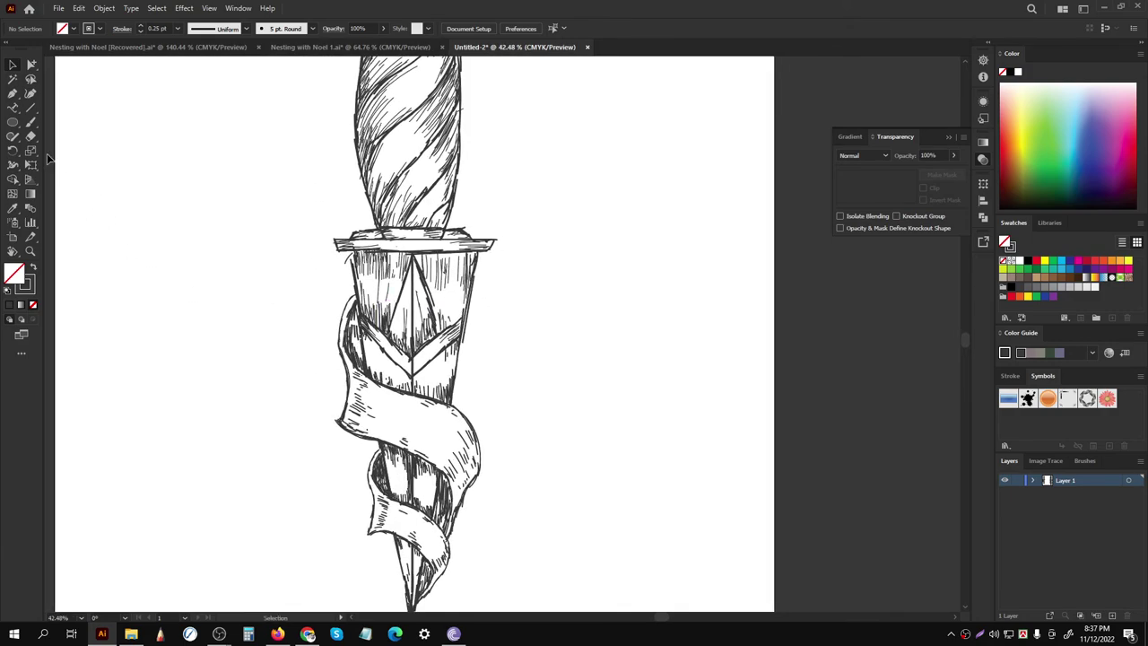
pyautogui.click(31, 122)
pyautogui.scroll(3, 381, 379)
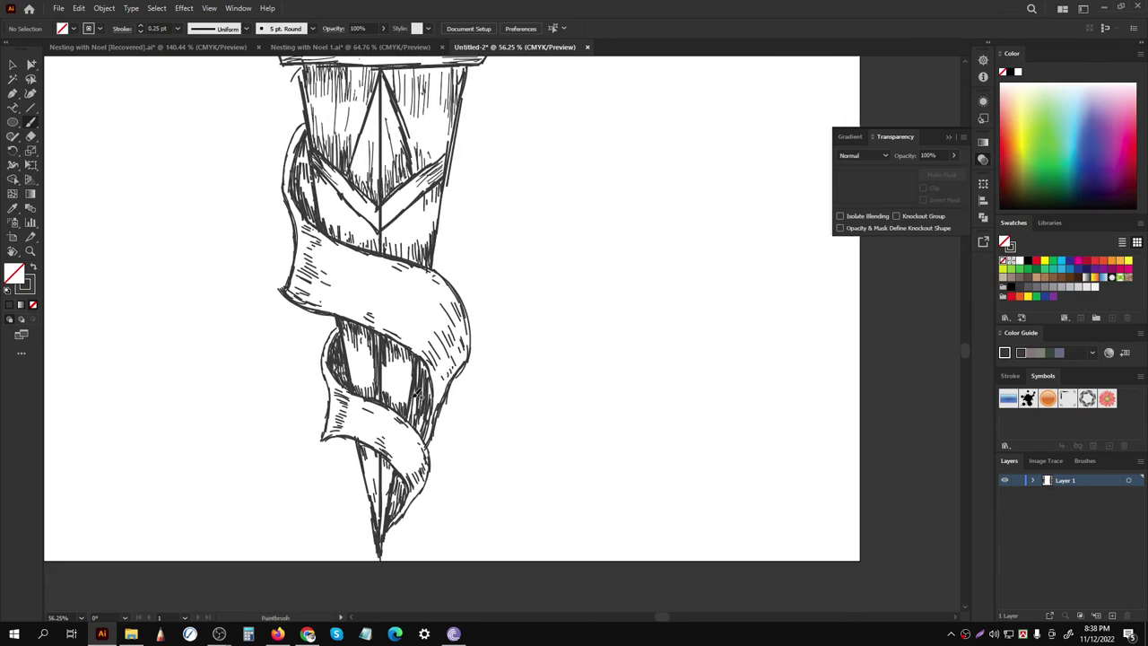
pyautogui.scroll(2, 423, 394)
pyautogui.scroll(1, 427, 310)
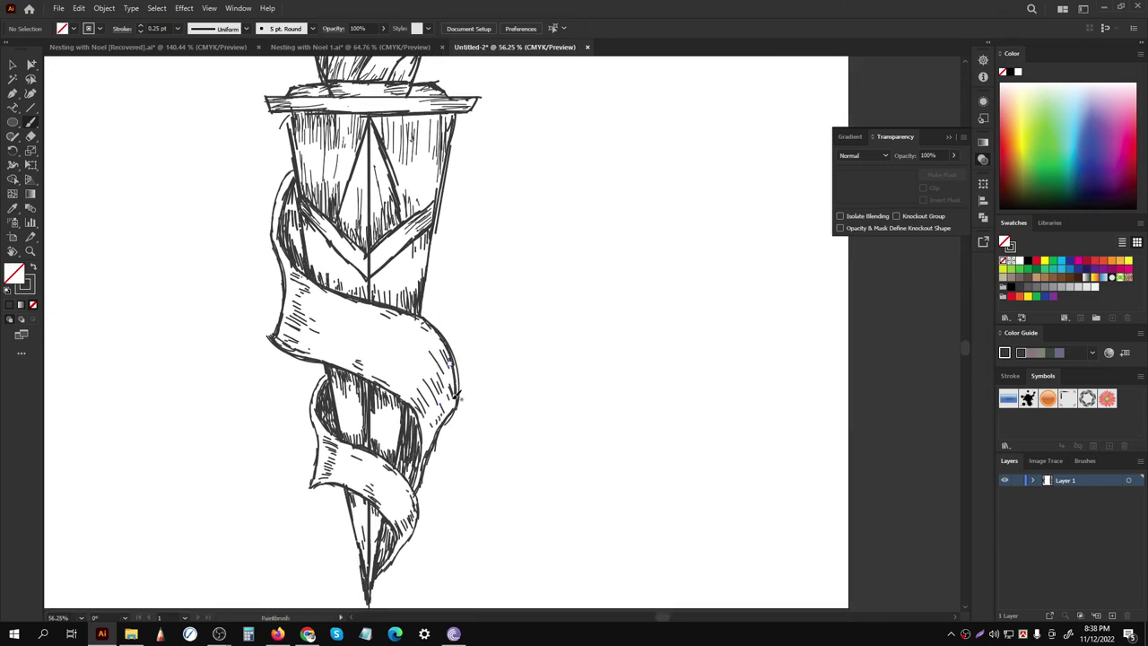
pyautogui.scroll(3, 457, 394)
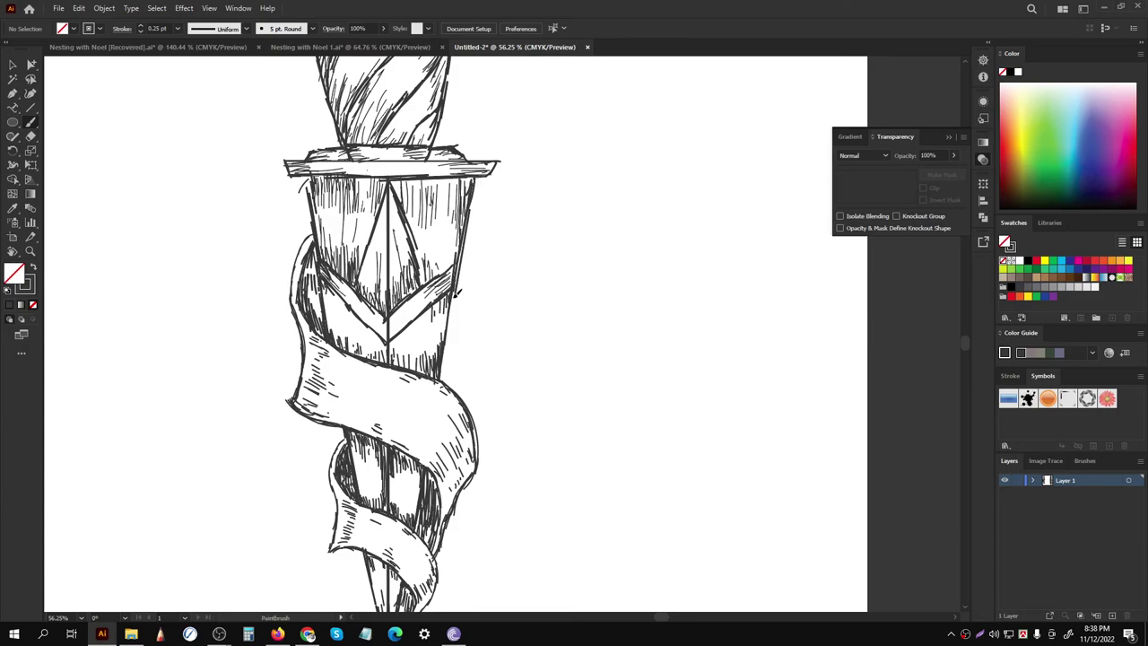
pyautogui.moveTo(441, 363); pyautogui.dragTo(440, 440)
pyautogui.scroll(2, 294, 318)
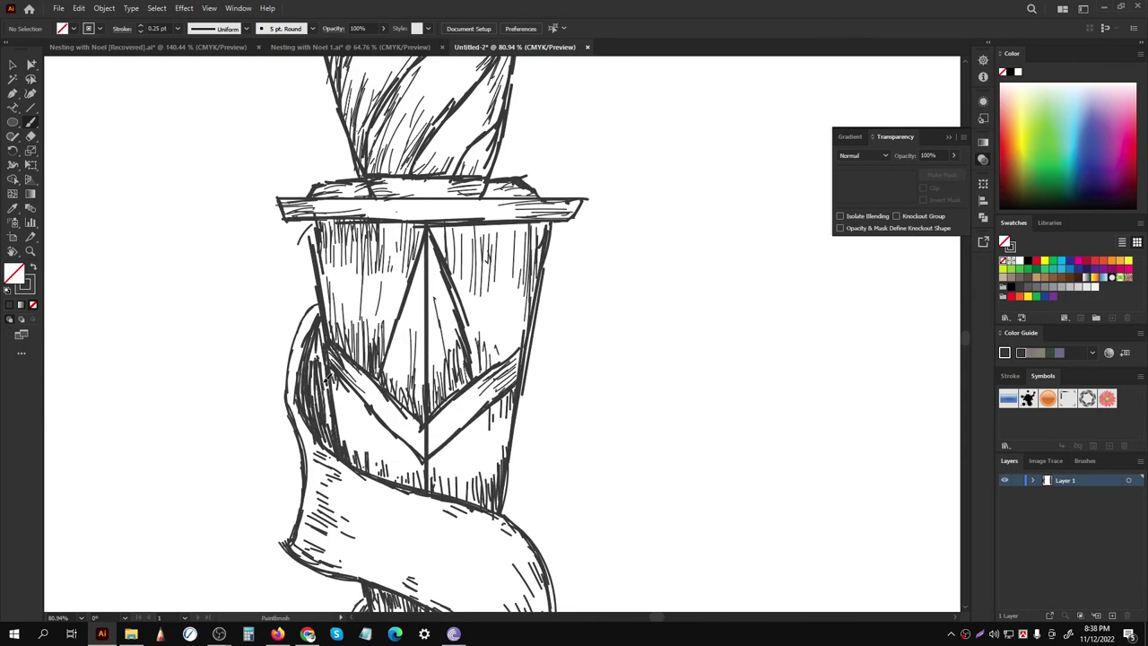
pyautogui.scroll(-3, 332, 359)
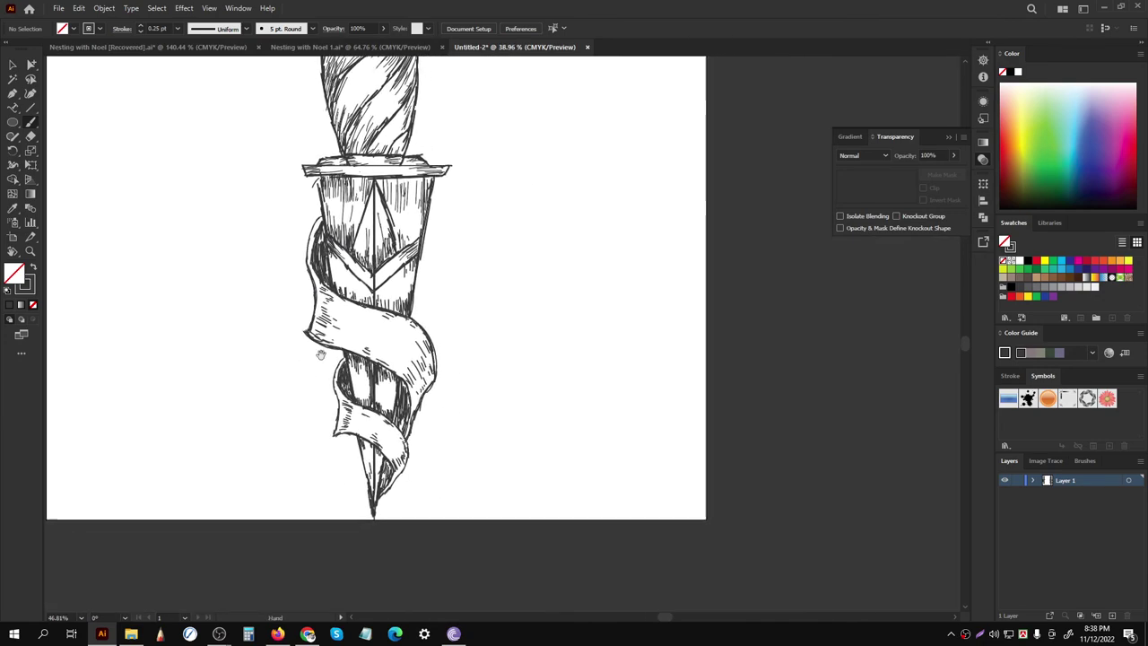
pyautogui.scroll(-3, 377, 341)
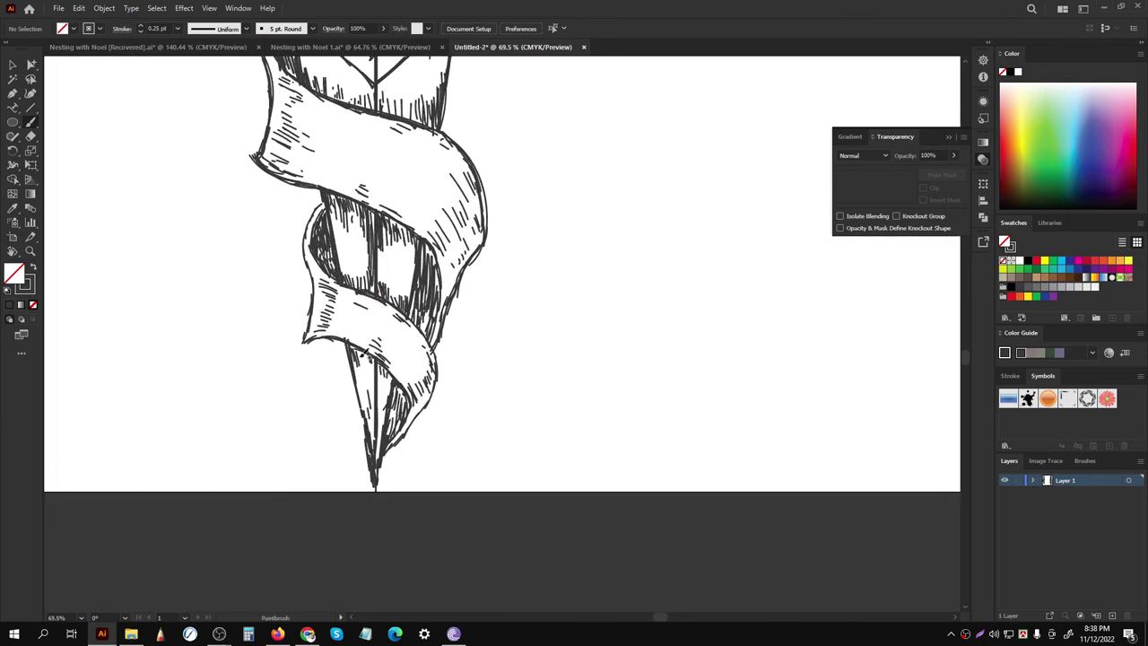
# Step: Hatch the lower blade below the ribbon with short strokes, then zoom out to the whole dagger
pyautogui.moveTo(379, 357); pyautogui.dragTo(370, 380)
pyautogui.moveTo(383, 422); pyautogui.dragTo(376, 459)
pyautogui.moveTo(391, 369); pyautogui.dragTo(382, 391)
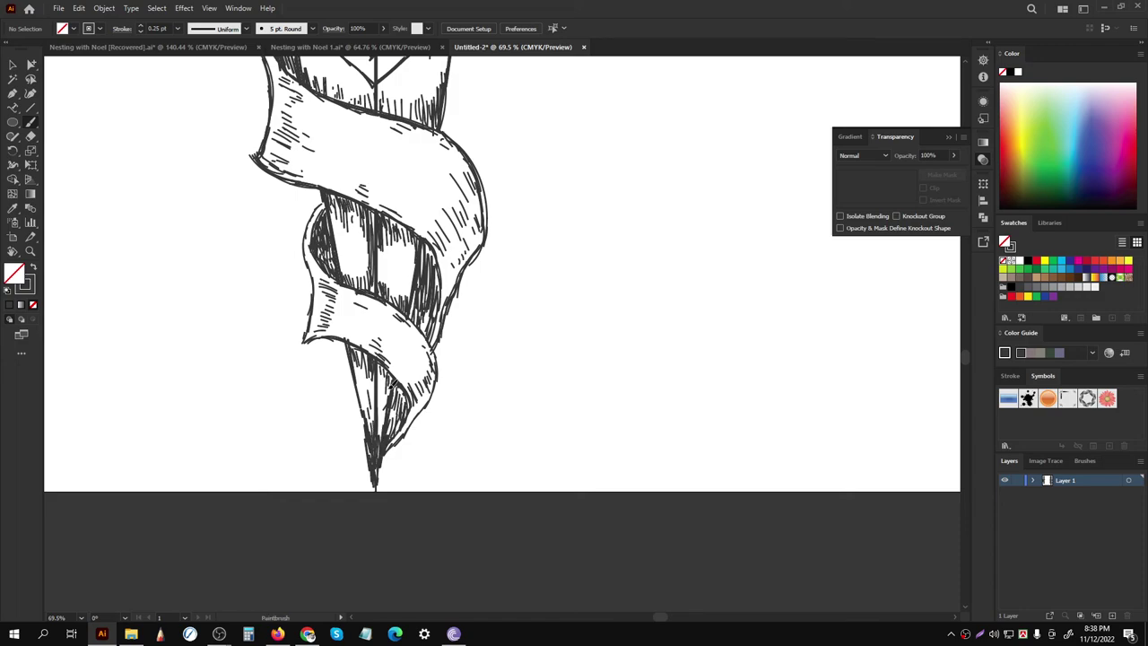
pyautogui.moveTo(394, 269); pyautogui.dragTo(381, 319)
pyautogui.keyDown('alt'); pyautogui.scroll(-3, 395, 323); pyautogui.keyUp('alt')
pyautogui.keyDown('alt'); pyautogui.scroll(-2, 395, 323); pyautogui.keyUp('alt')
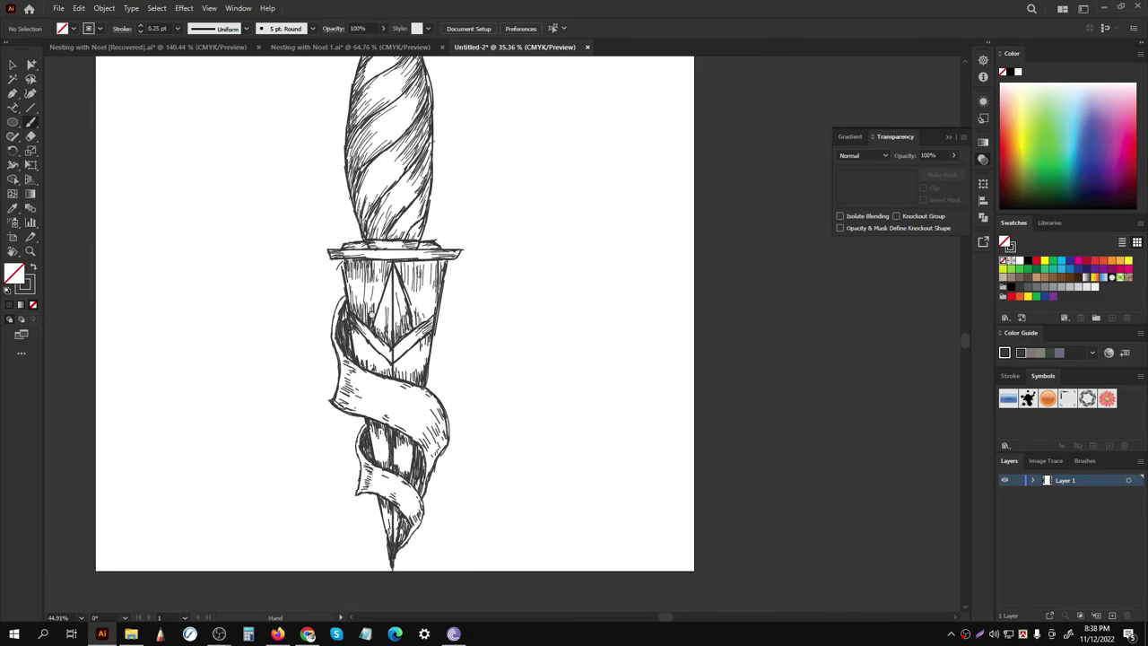
pyautogui.scroll(1, 385, 359)
pyautogui.keyDown('alt'); pyautogui.scroll(-1, 358, 413); pyautogui.keyUp('alt')
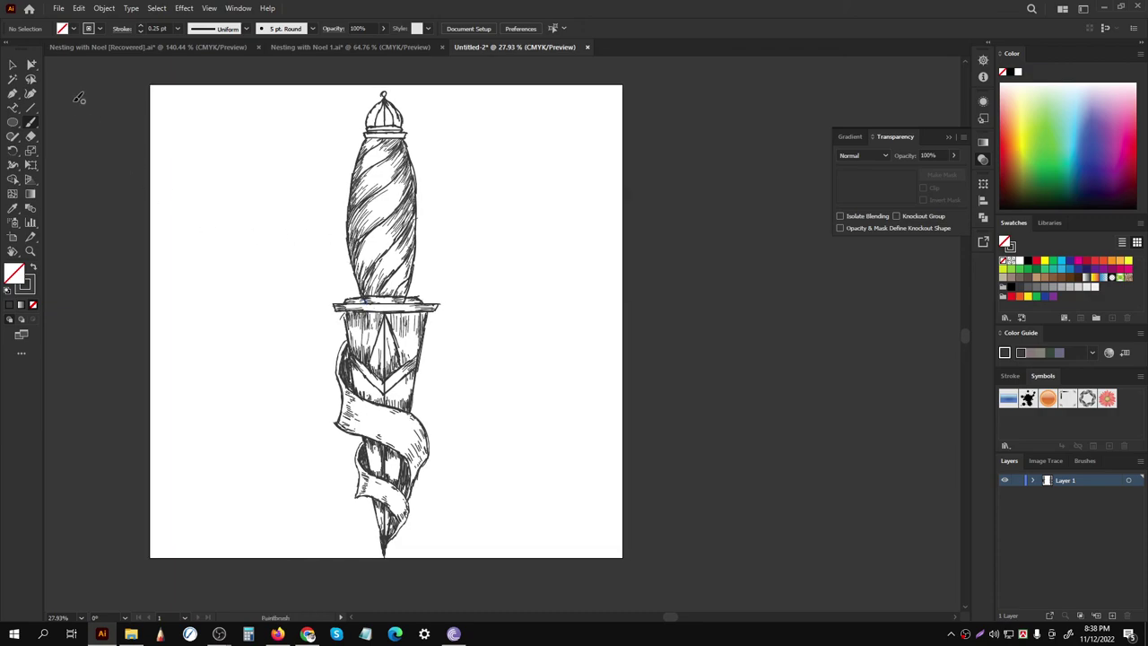
# Step: Select the whole dagger and apply Object > Expand Appearance, then Object > Expand
pyautogui.click(13, 68)
pyautogui.moveTo(480, 90); pyautogui.dragTo(307, 559)
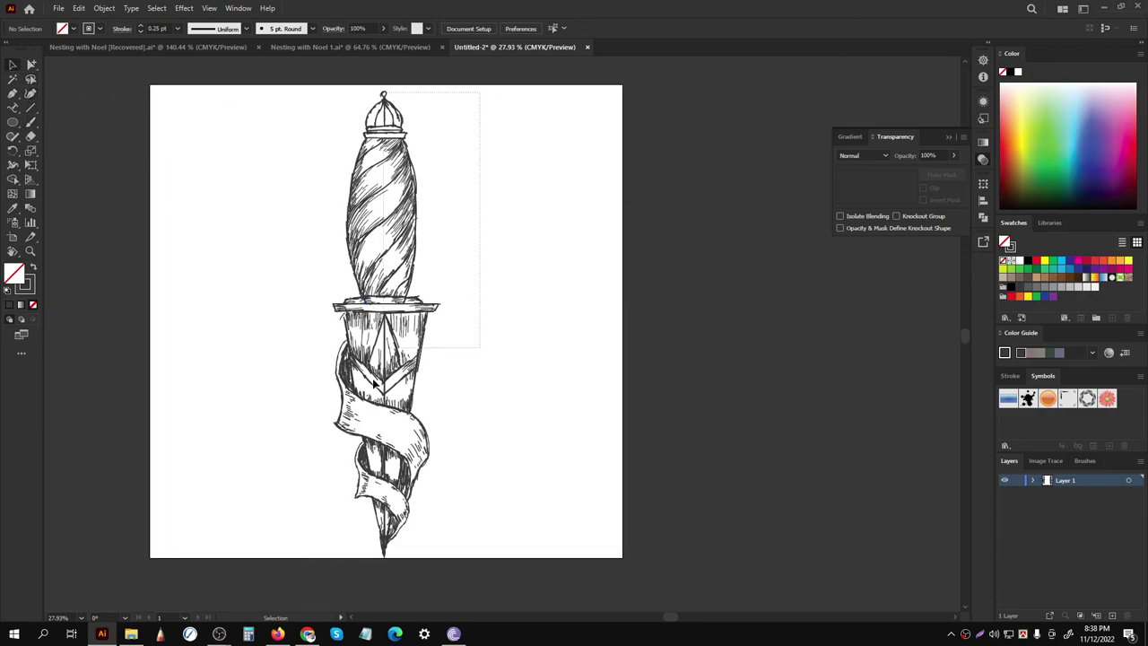
pyautogui.click(104, 9)
pyautogui.click(125, 174)
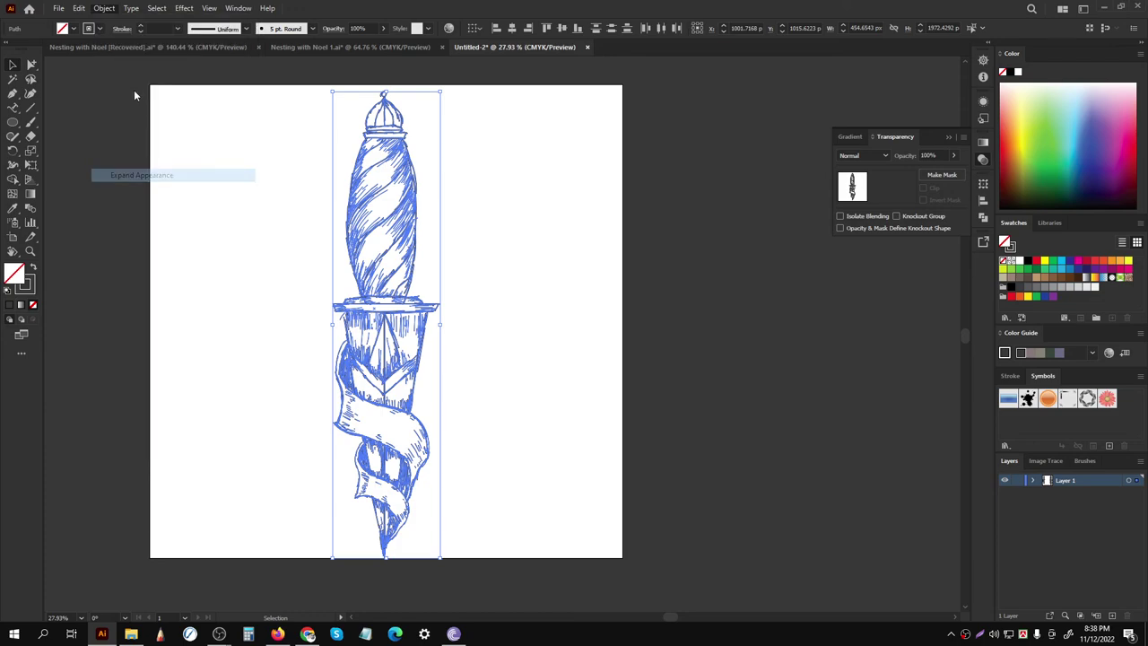
pyautogui.click(104, 8)
pyautogui.click(154, 160)
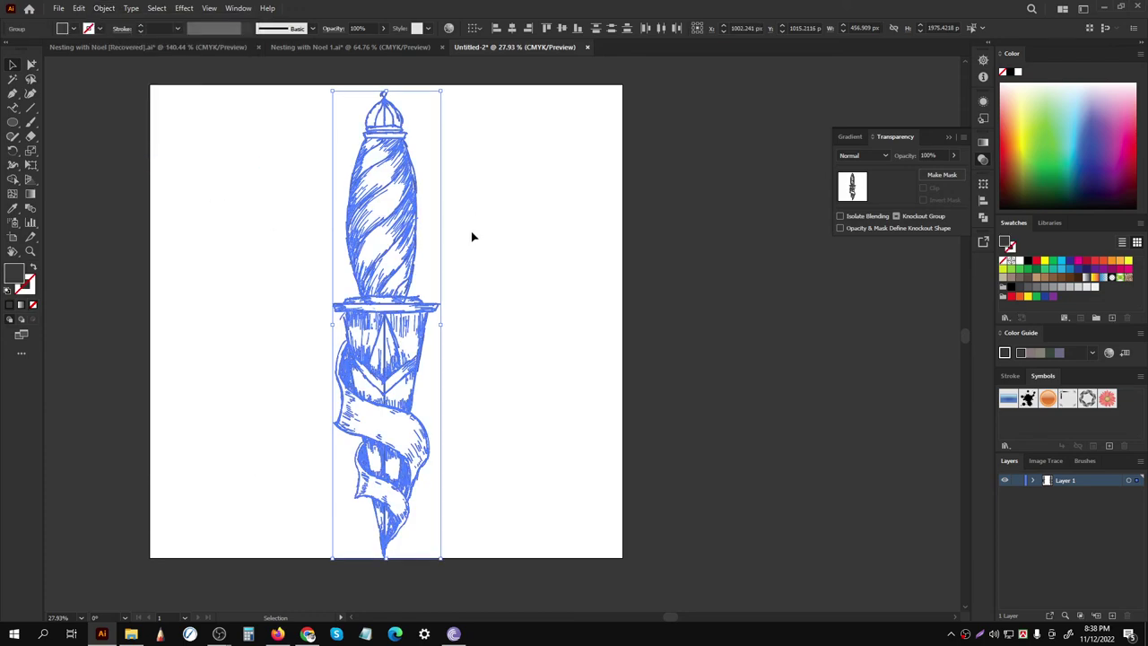
# Step: Fill the expanded dagger dark brown, reselect it and bring up the Pathfinder options
pyautogui.click(1079, 278)
pyautogui.click(500, 216)
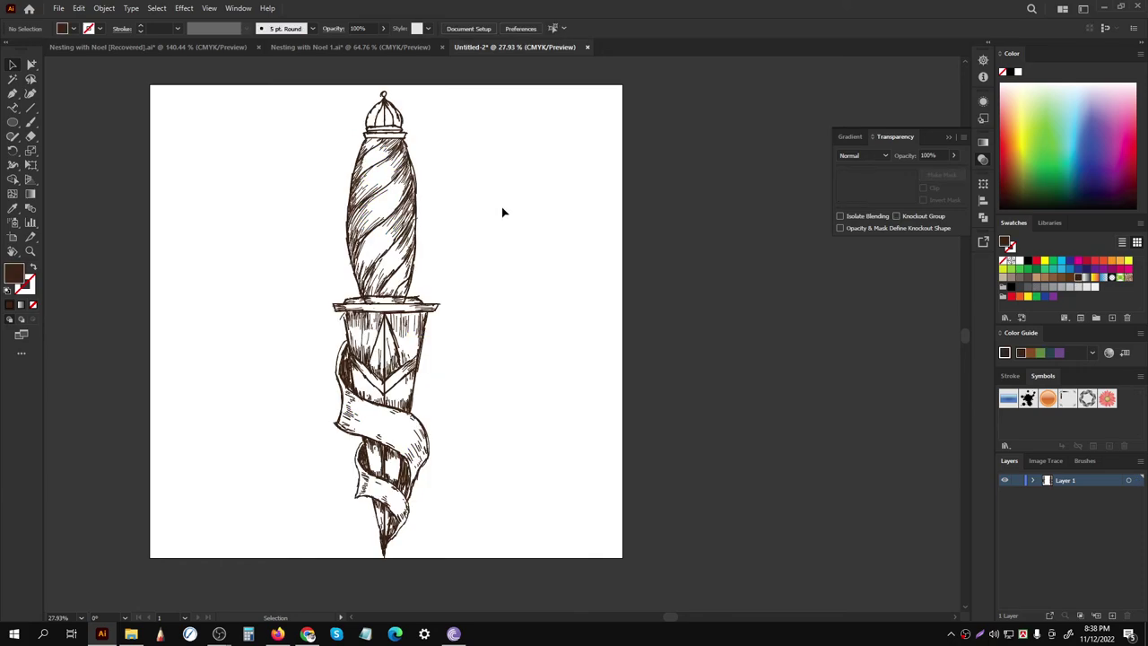
pyautogui.moveTo(538, 97); pyautogui.dragTo(231, 543)
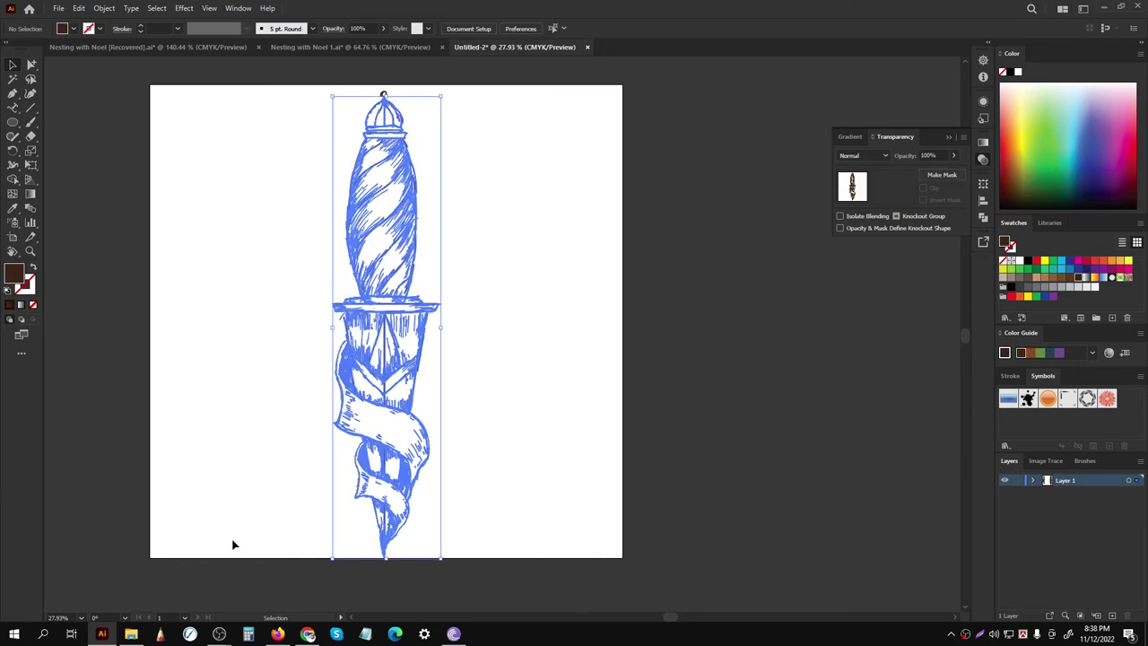
pyautogui.click(483, 183)
pyautogui.moveTo(264, 96); pyautogui.dragTo(493, 547)
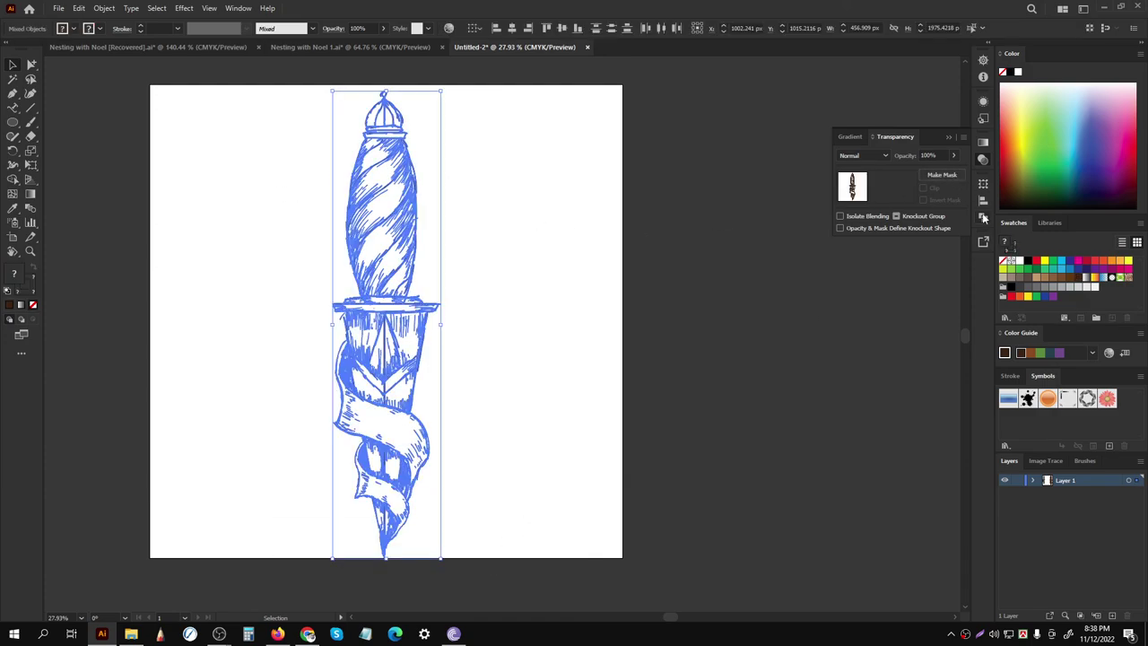
pyautogui.click(983, 218)
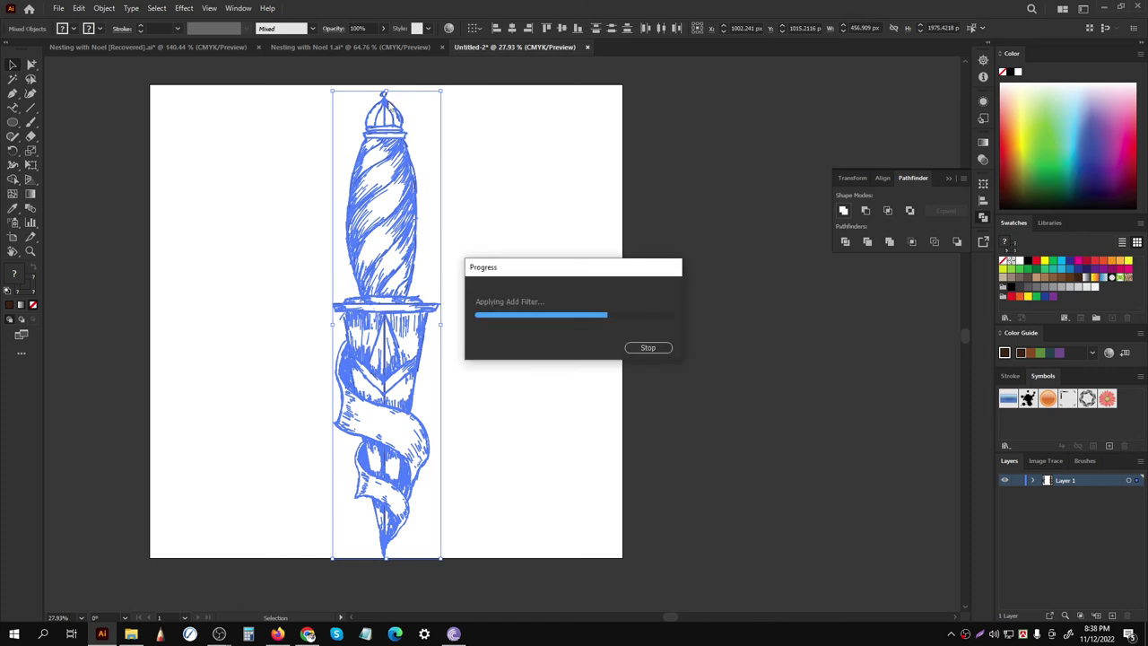
pyautogui.click(384, 94)
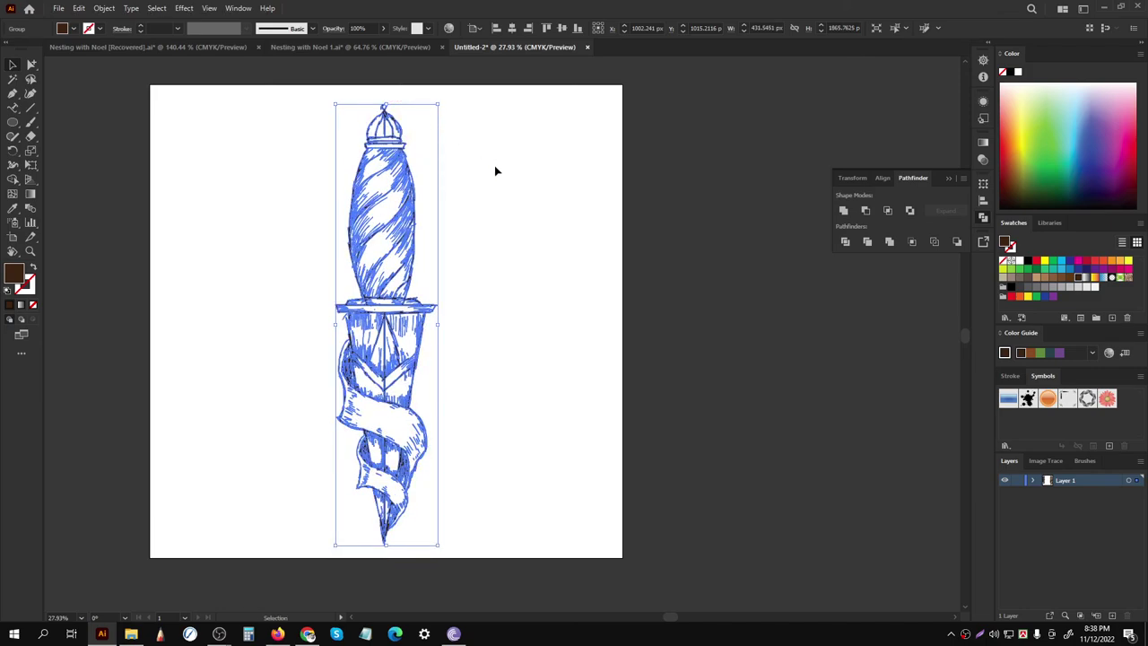
pyautogui.click(503, 197)
# Step: Zoom in on the pommel, try the Blob Brush, and swap fill and stroke colours
pyautogui.scroll(1, 448, 184)
pyautogui.scroll(4, 418, 237)
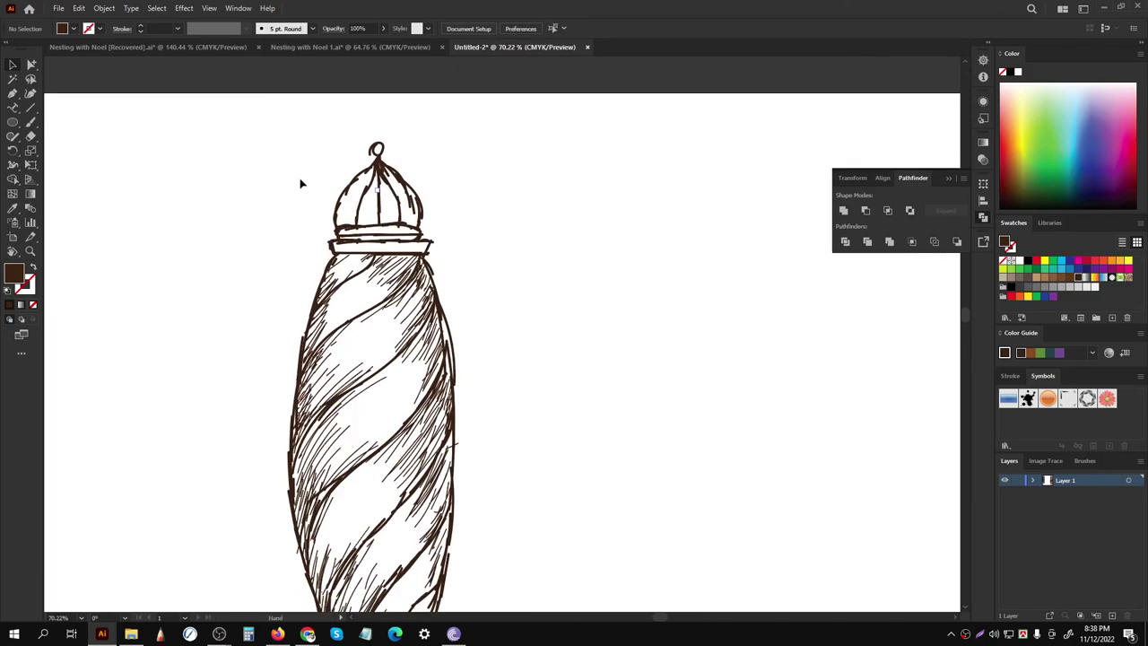
pyautogui.click(30, 122)
pyautogui.scroll(2, 196, 141)
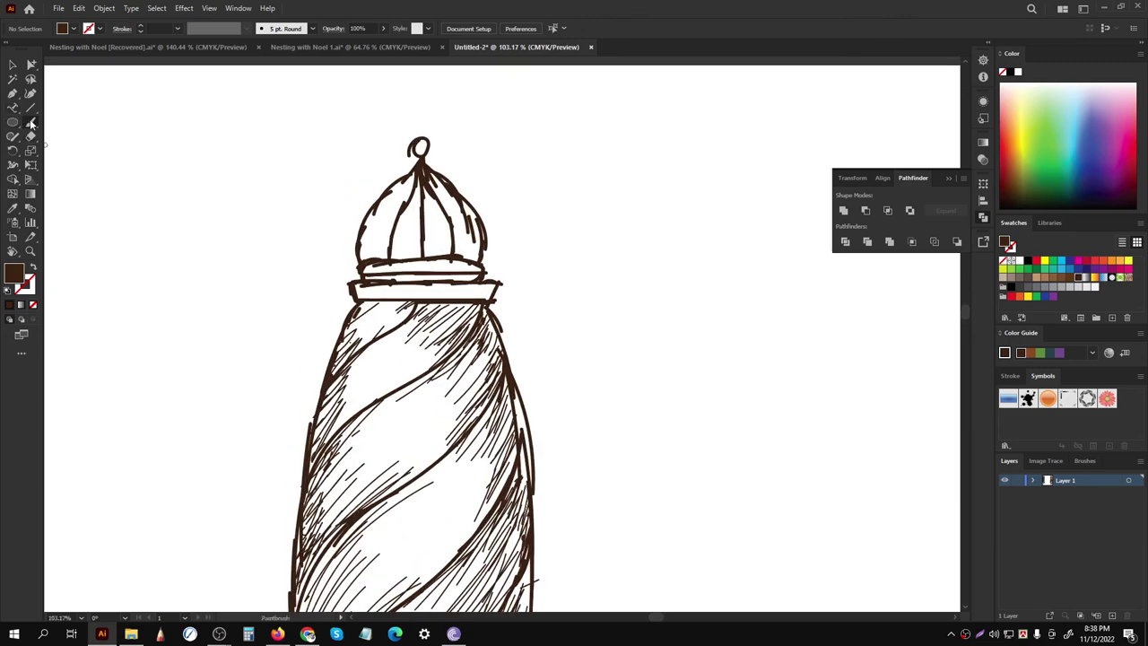
pyautogui.moveTo(30, 123); pyautogui.dragTo(72, 134)
pyautogui.scroll(1, 413, 251)
pyautogui.hotkey('shift', 'x')
# Step: Return to the regular Paintbrush with the view centred on the domed pommel
pyautogui.scroll(-2, 269, 291)
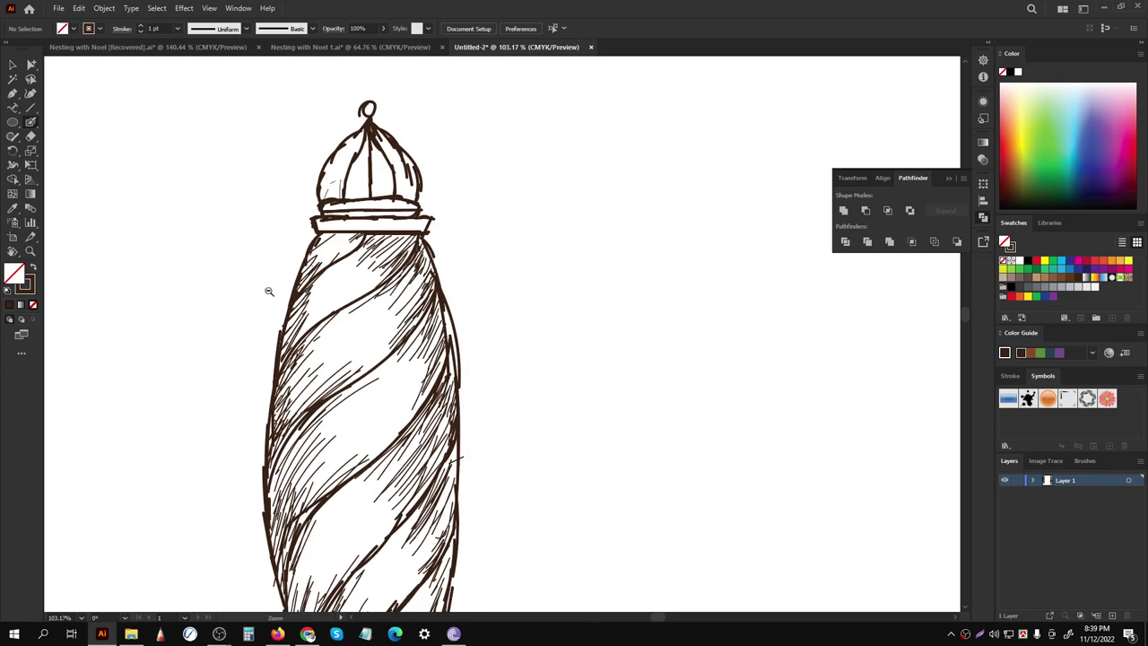
pyautogui.scroll(-1, 269, 291)
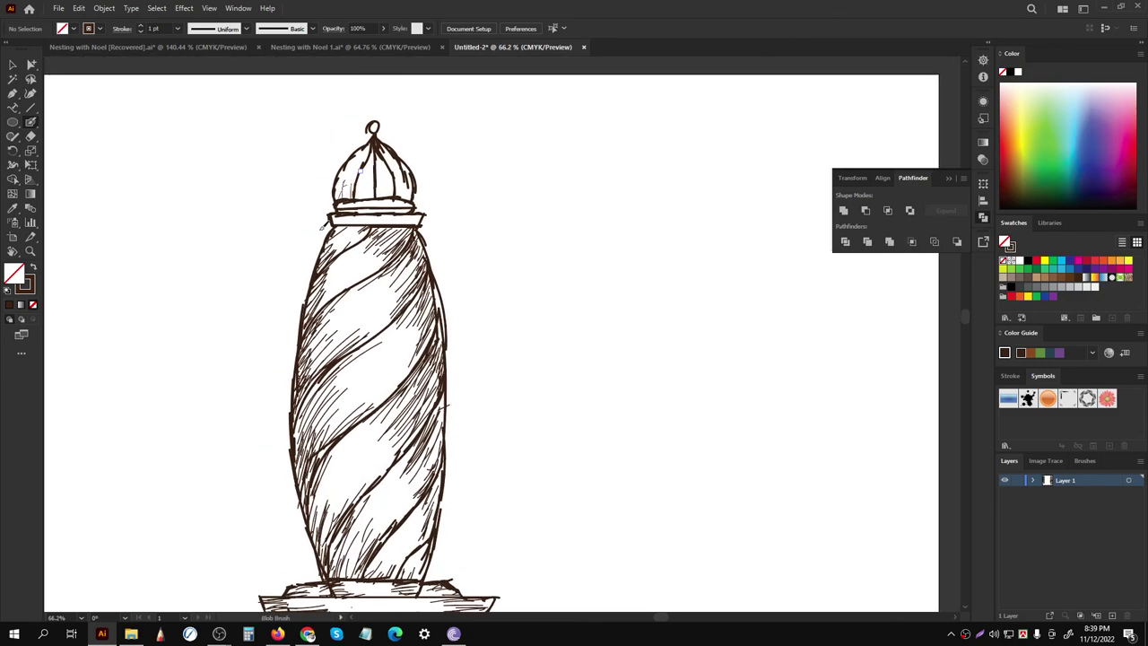
pyautogui.moveTo(456, 299); pyautogui.dragTo(455, 221)
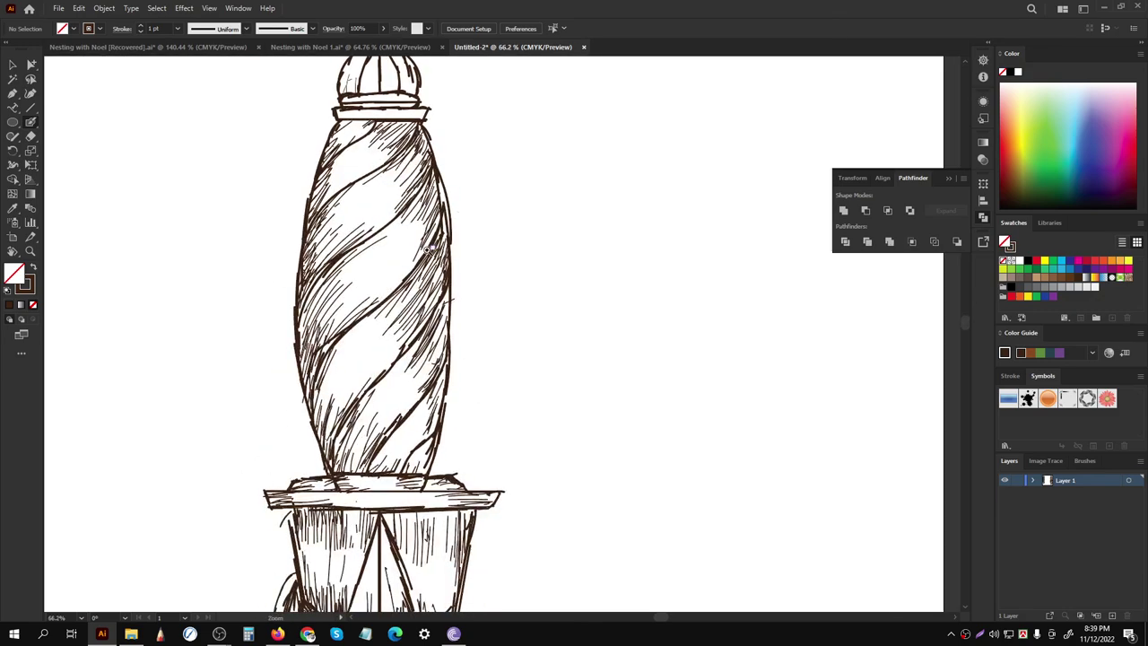
pyautogui.scroll(-1, 401, 253)
pyautogui.moveTo(400, 253); pyautogui.dragTo(380, 255)
pyautogui.click(33, 125)
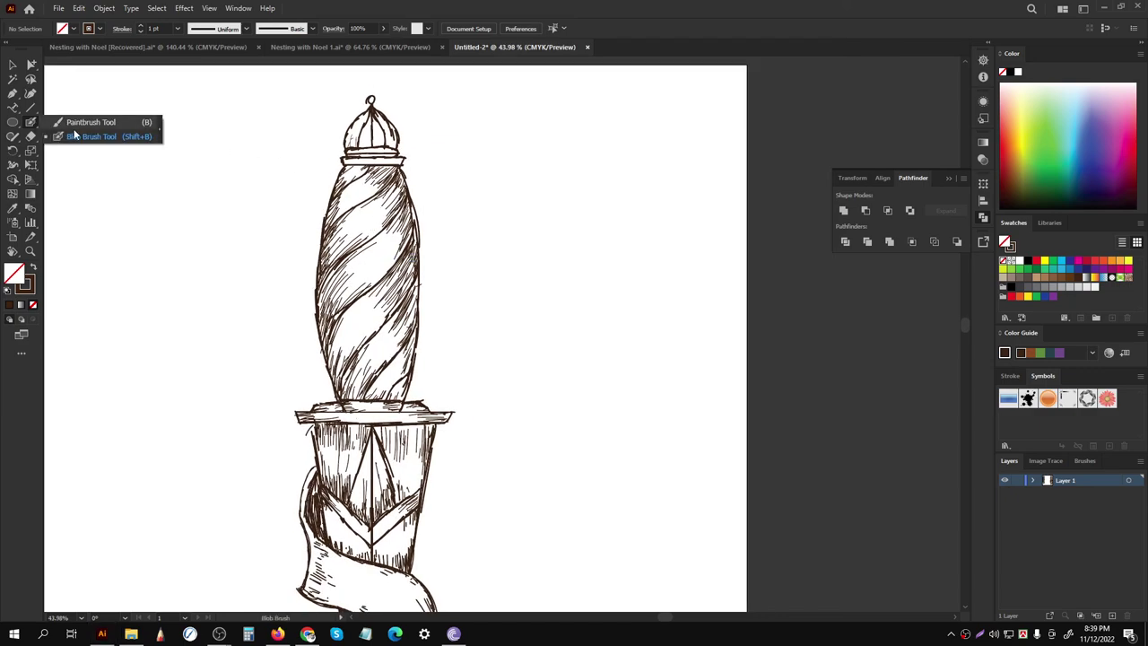
pyautogui.scroll(2, 356, 118)
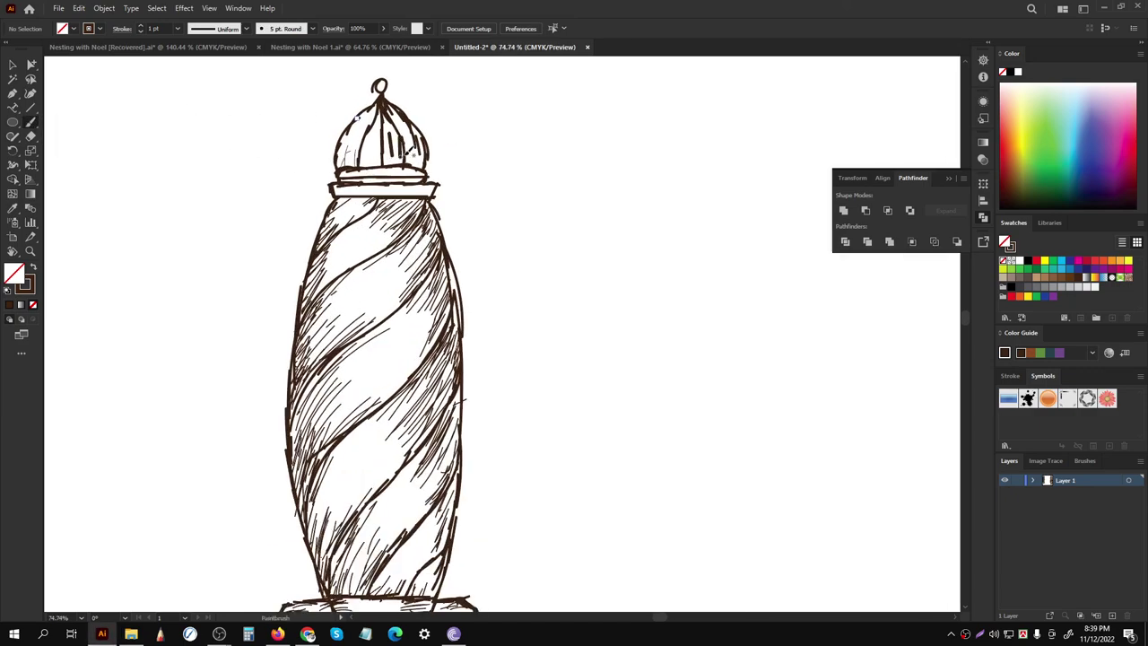
pyautogui.scroll(1, 421, 141)
pyautogui.moveTo(423, 141); pyautogui.dragTo(415, 151)
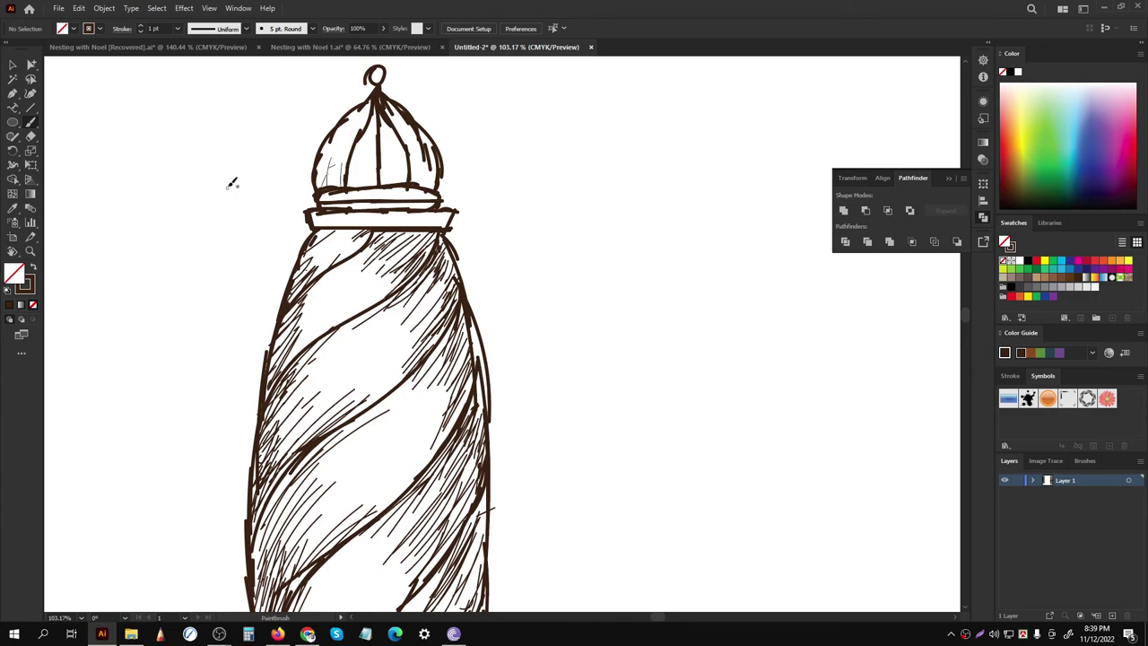
# Step: Paint short vertical hatch strokes across the lower dome and its right side
pyautogui.moveTo(387, 159); pyautogui.dragTo(386, 182)
pyautogui.moveTo(393, 158); pyautogui.dragTo(397, 182)
pyautogui.moveTo(403, 162)
pyautogui.mouseDown()
pyautogui.moveTo(402, 181)
pyautogui.moveTo(436, 189)
pyautogui.mouseUp()
pyautogui.moveTo(436, 189); pyautogui.dragTo(441, 207)
# Step: Hatch the dome's centre and upper-left area just below the finial
pyautogui.moveTo(357, 192); pyautogui.dragTo(361, 214)
pyautogui.moveTo(370, 174); pyautogui.dragTo(374, 203)
pyautogui.moveTo(384, 180); pyautogui.dragTo(389, 205)
pyautogui.moveTo(387, 115)
pyautogui.mouseDown()
pyautogui.moveTo(379, 153)
pyautogui.moveTo(354, 154)
pyautogui.moveTo(366, 147)
pyautogui.mouseUp()
pyautogui.moveTo(380, 120); pyautogui.dragTo(355, 147)
pyautogui.moveTo(368, 118); pyautogui.dragTo(355, 153)
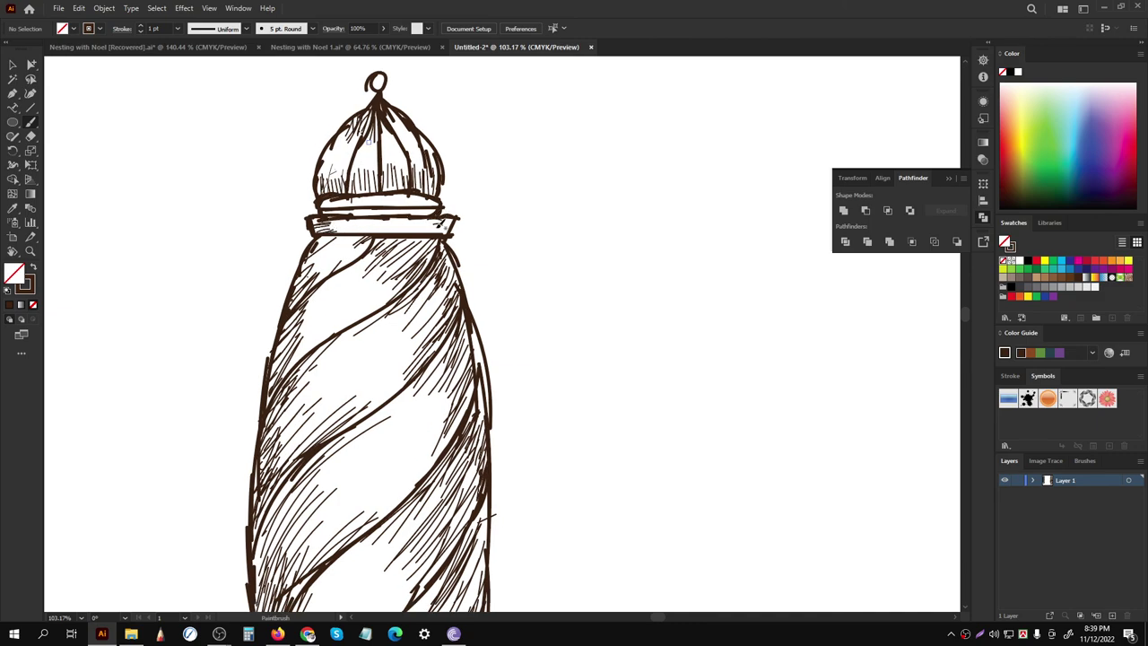
# Step: Zoom out and pan so the whole dagger sketch is in view
pyautogui.scroll(-3, 338, 287)
pyautogui.scroll(-3, 332, 285)
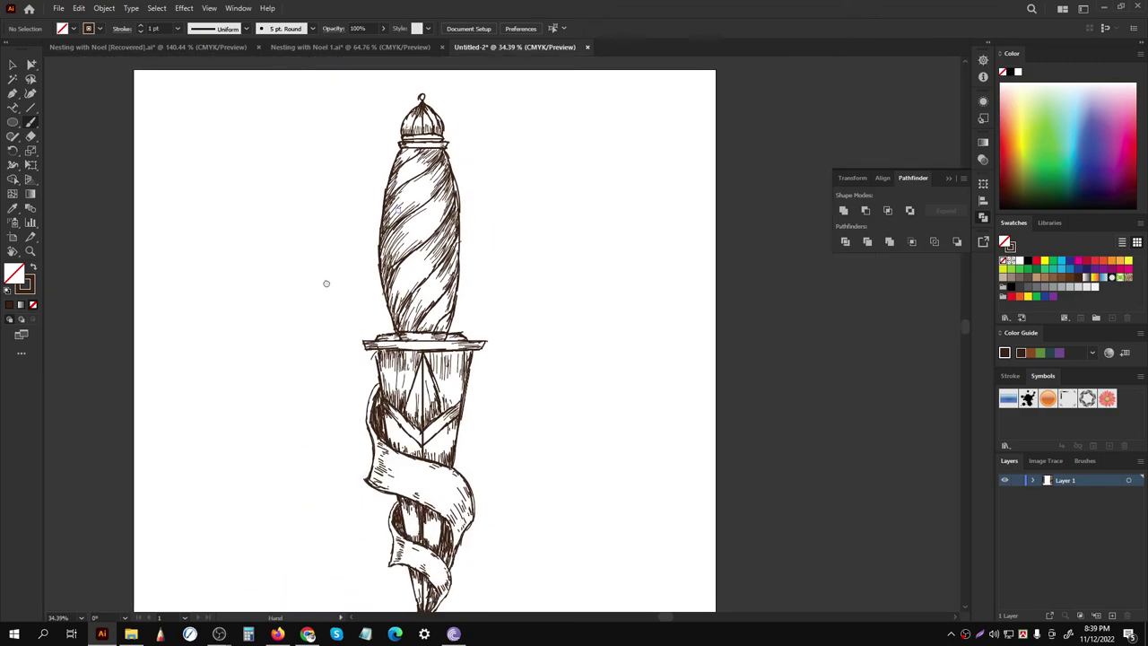
pyautogui.moveTo(326, 281); pyautogui.dragTo(282, 260)
pyautogui.moveTo(374, 297); pyautogui.dragTo(368, 298)
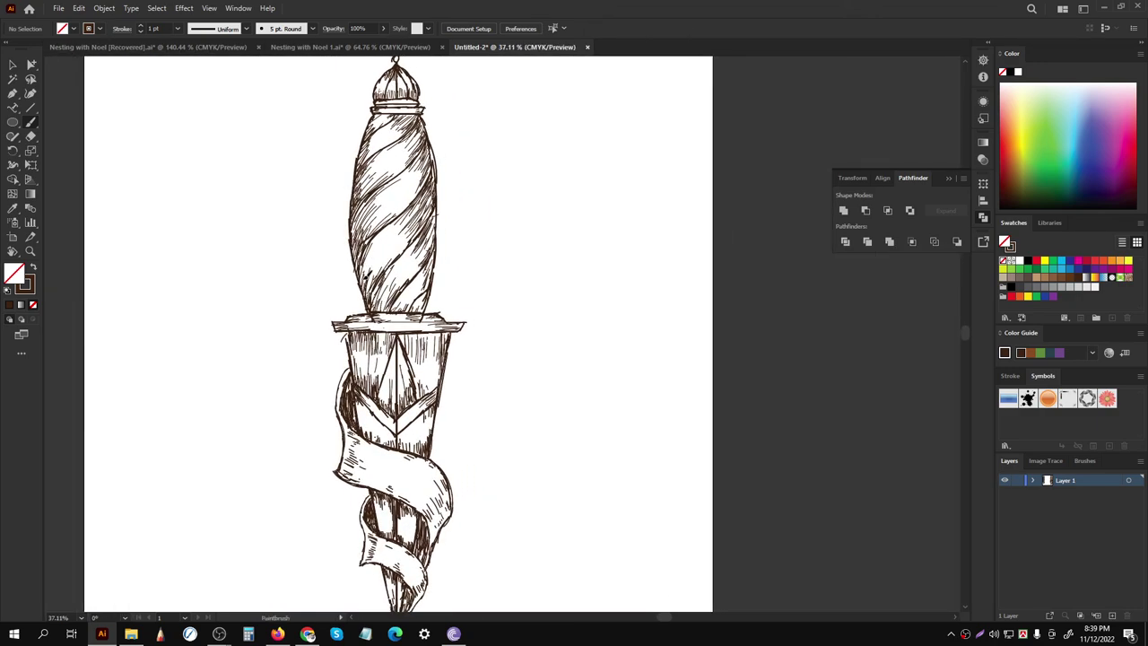
pyautogui.scroll(-3, 313, 294)
pyautogui.scroll(3, 457, 328)
pyautogui.scroll(1, 458, 326)
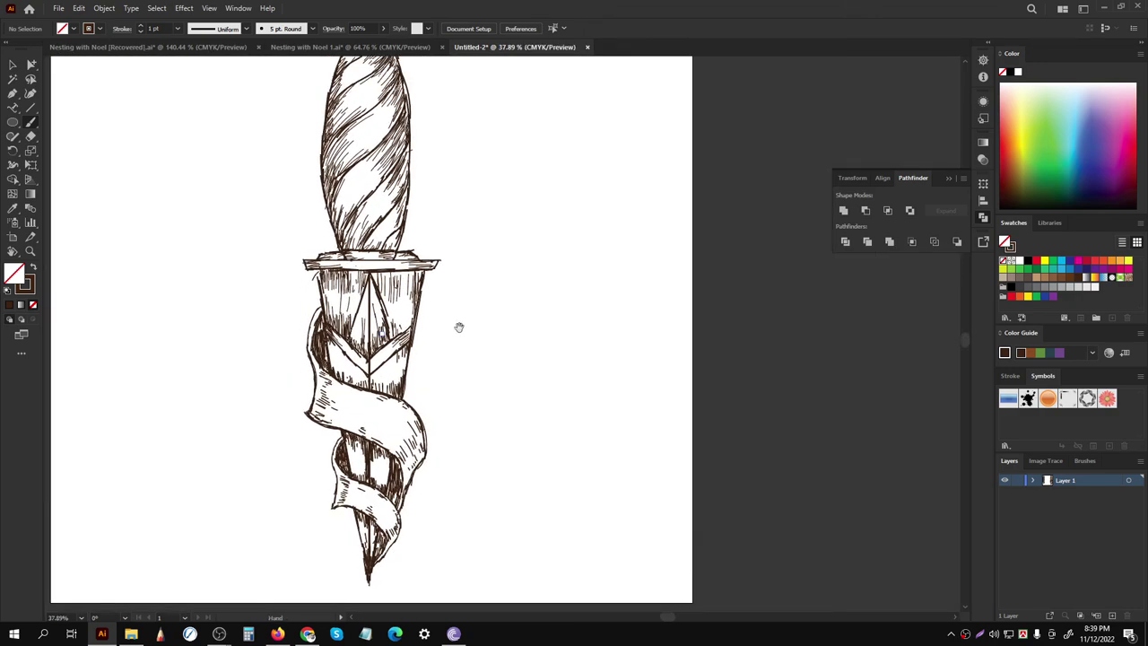
pyautogui.scroll(-1, 458, 326)
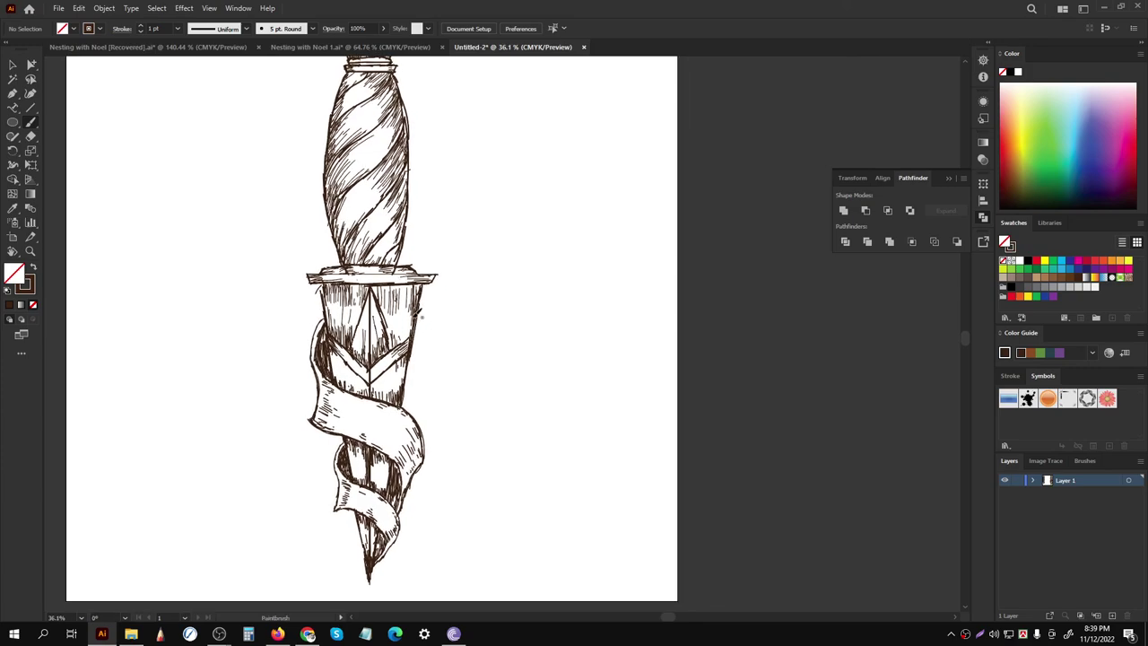
pyautogui.scroll(1, 428, 266)
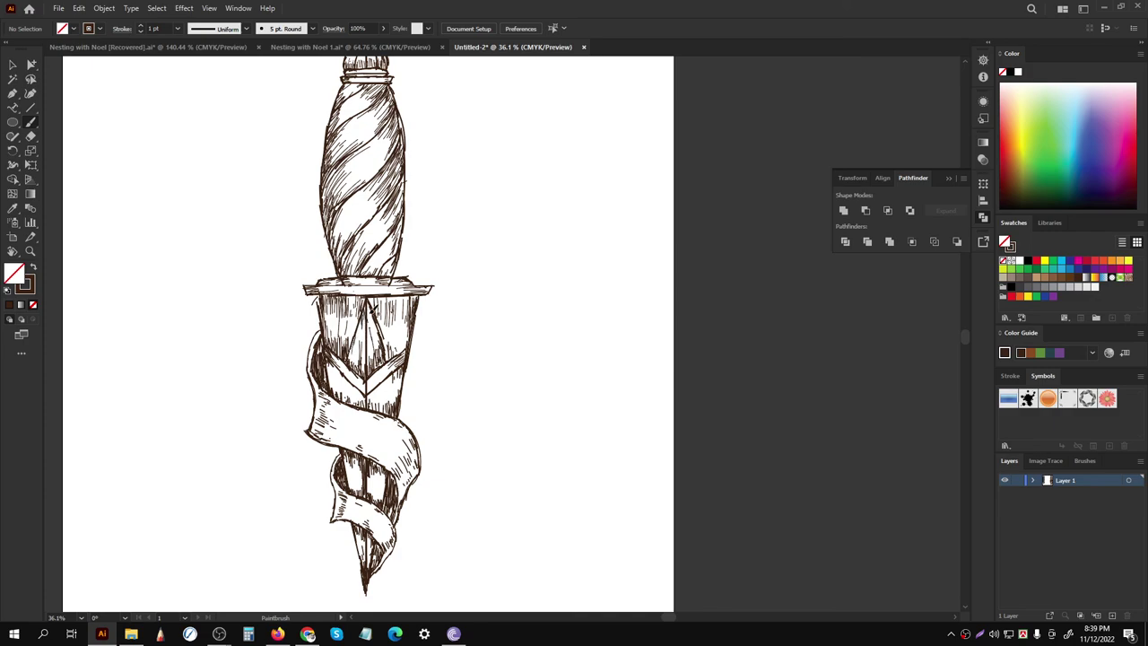
# Step: Choose the Selection tool and restore the OBS window from the taskbar
pyautogui.click(12, 66)
pyautogui.scroll(-2, 444, 332)
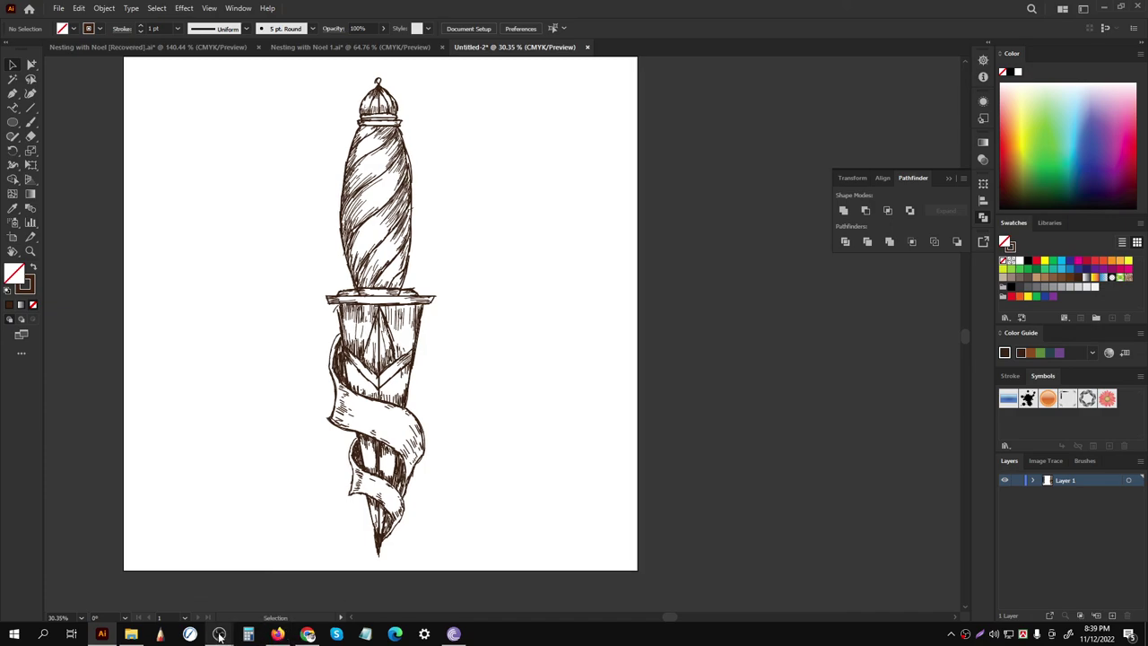
pyautogui.moveTo(219, 634)
pyautogui.click(287, 574)
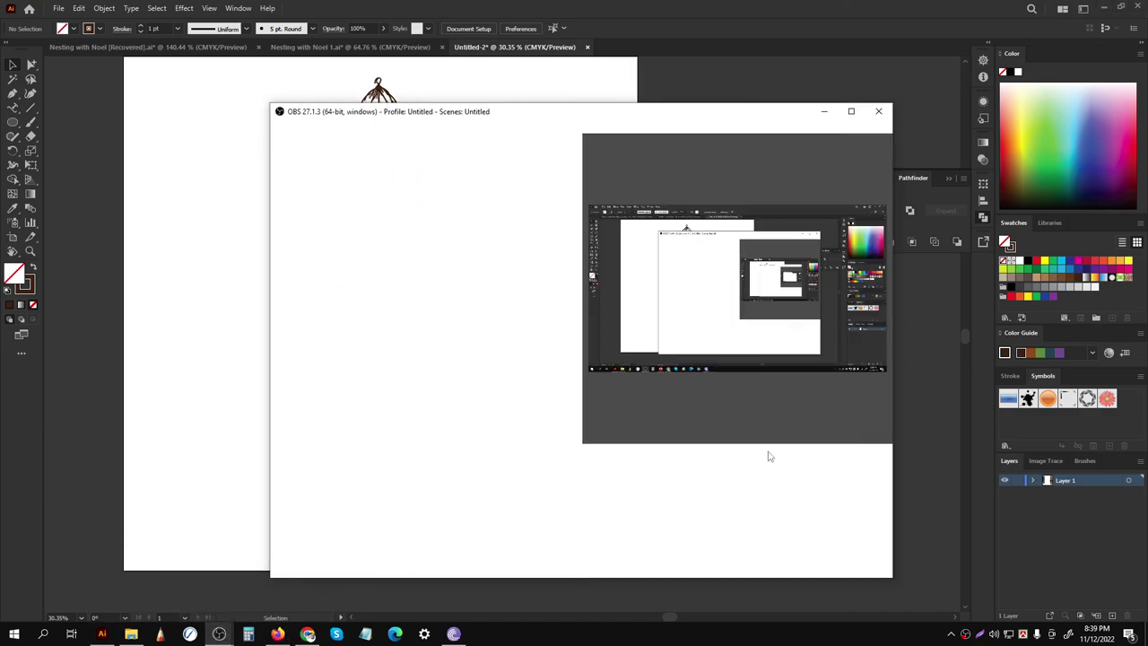